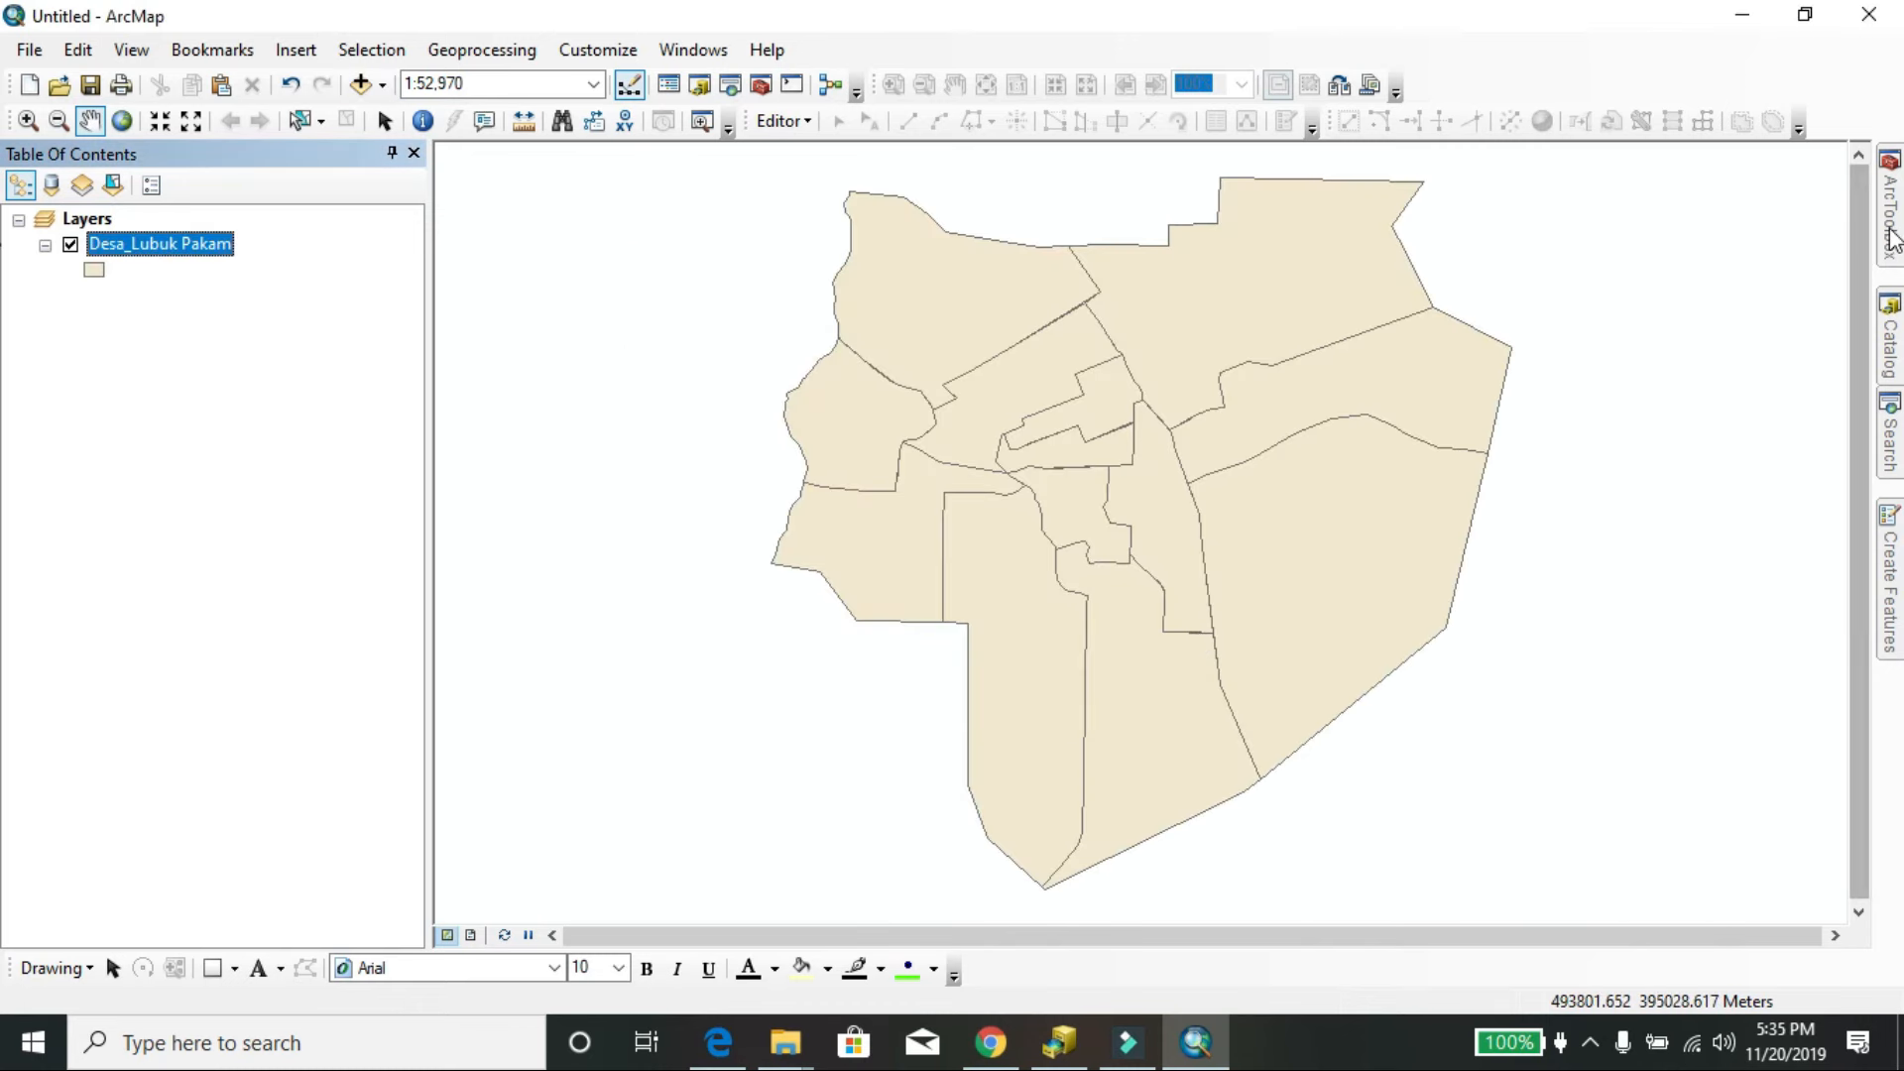
Open the Create Fishnet tool from the Sampling toolset in Data Management Tools.
{"action": "left_click", "coordinate": [1891, 236]}
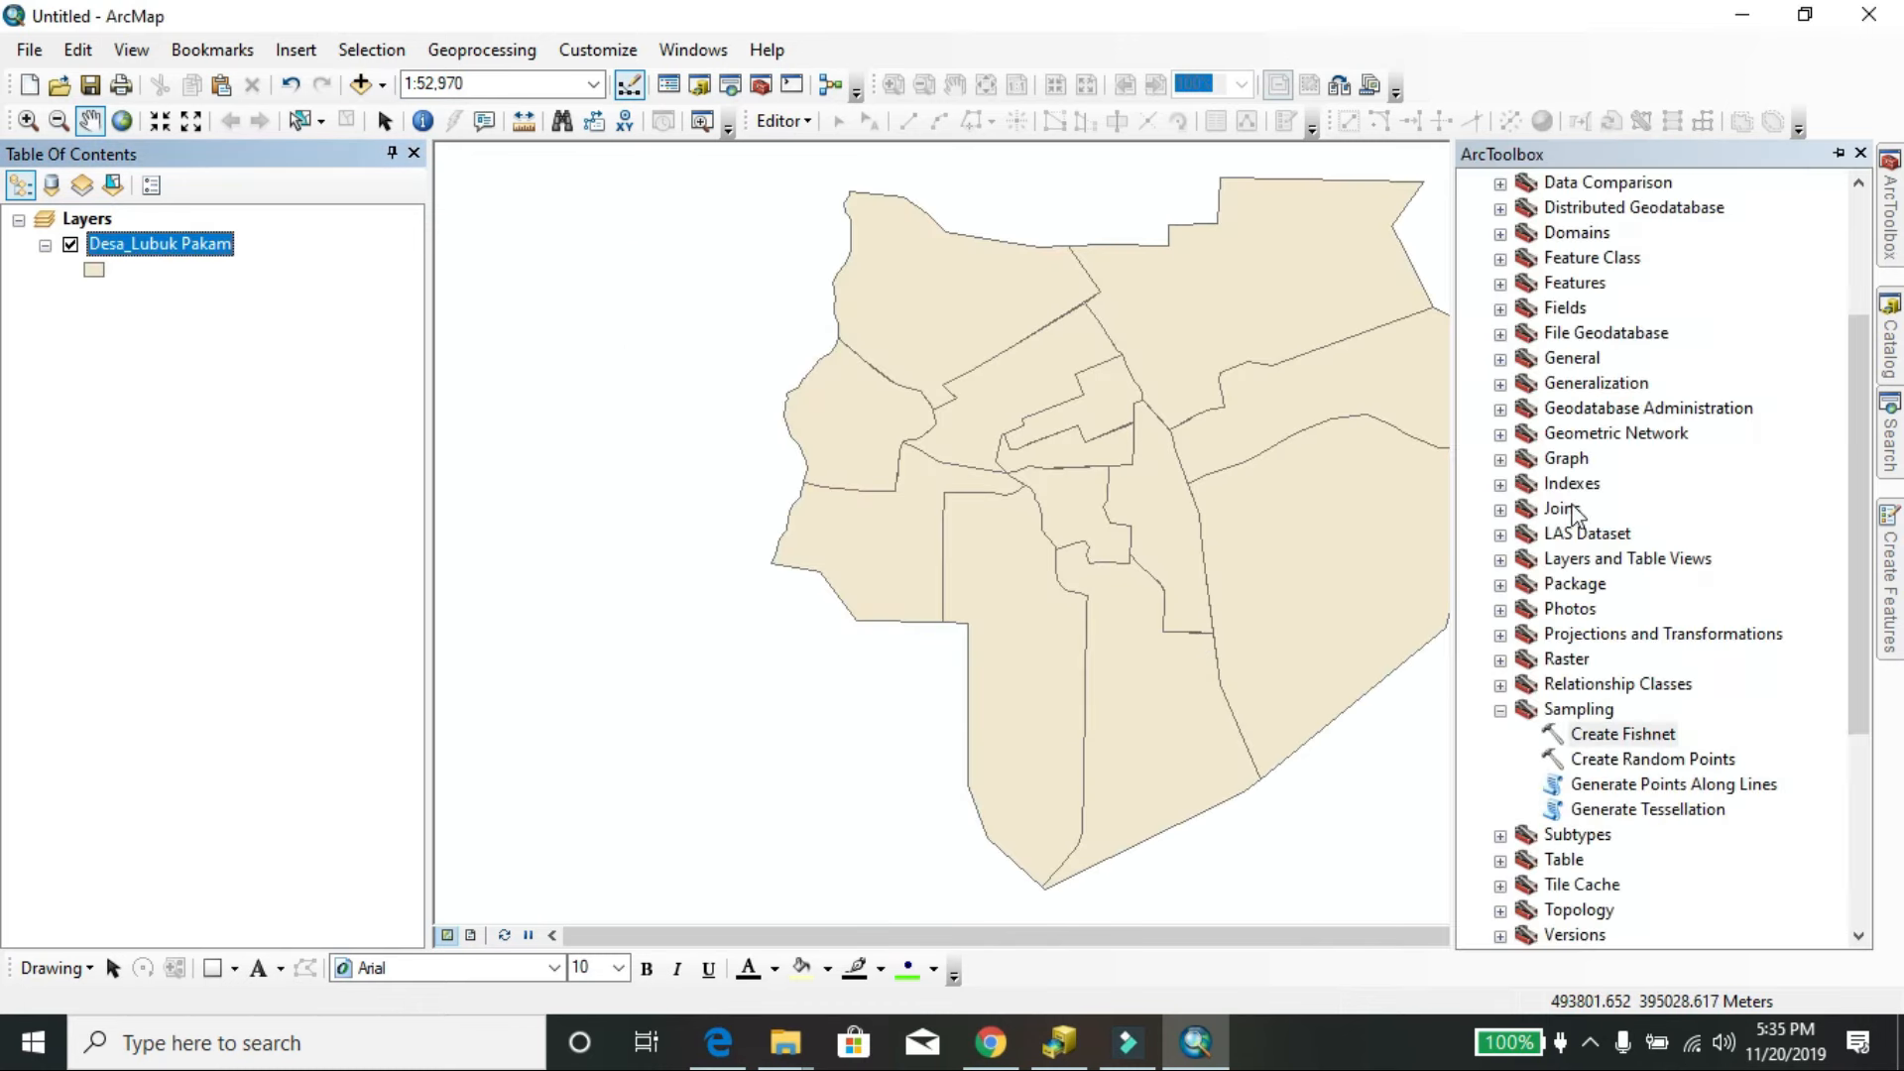
{"action": "scroll", "coordinate": [1563, 550], "scroll_direction": "up", "scroll_amount": 2}
{"action": "left_click", "coordinate": [1598, 260]}
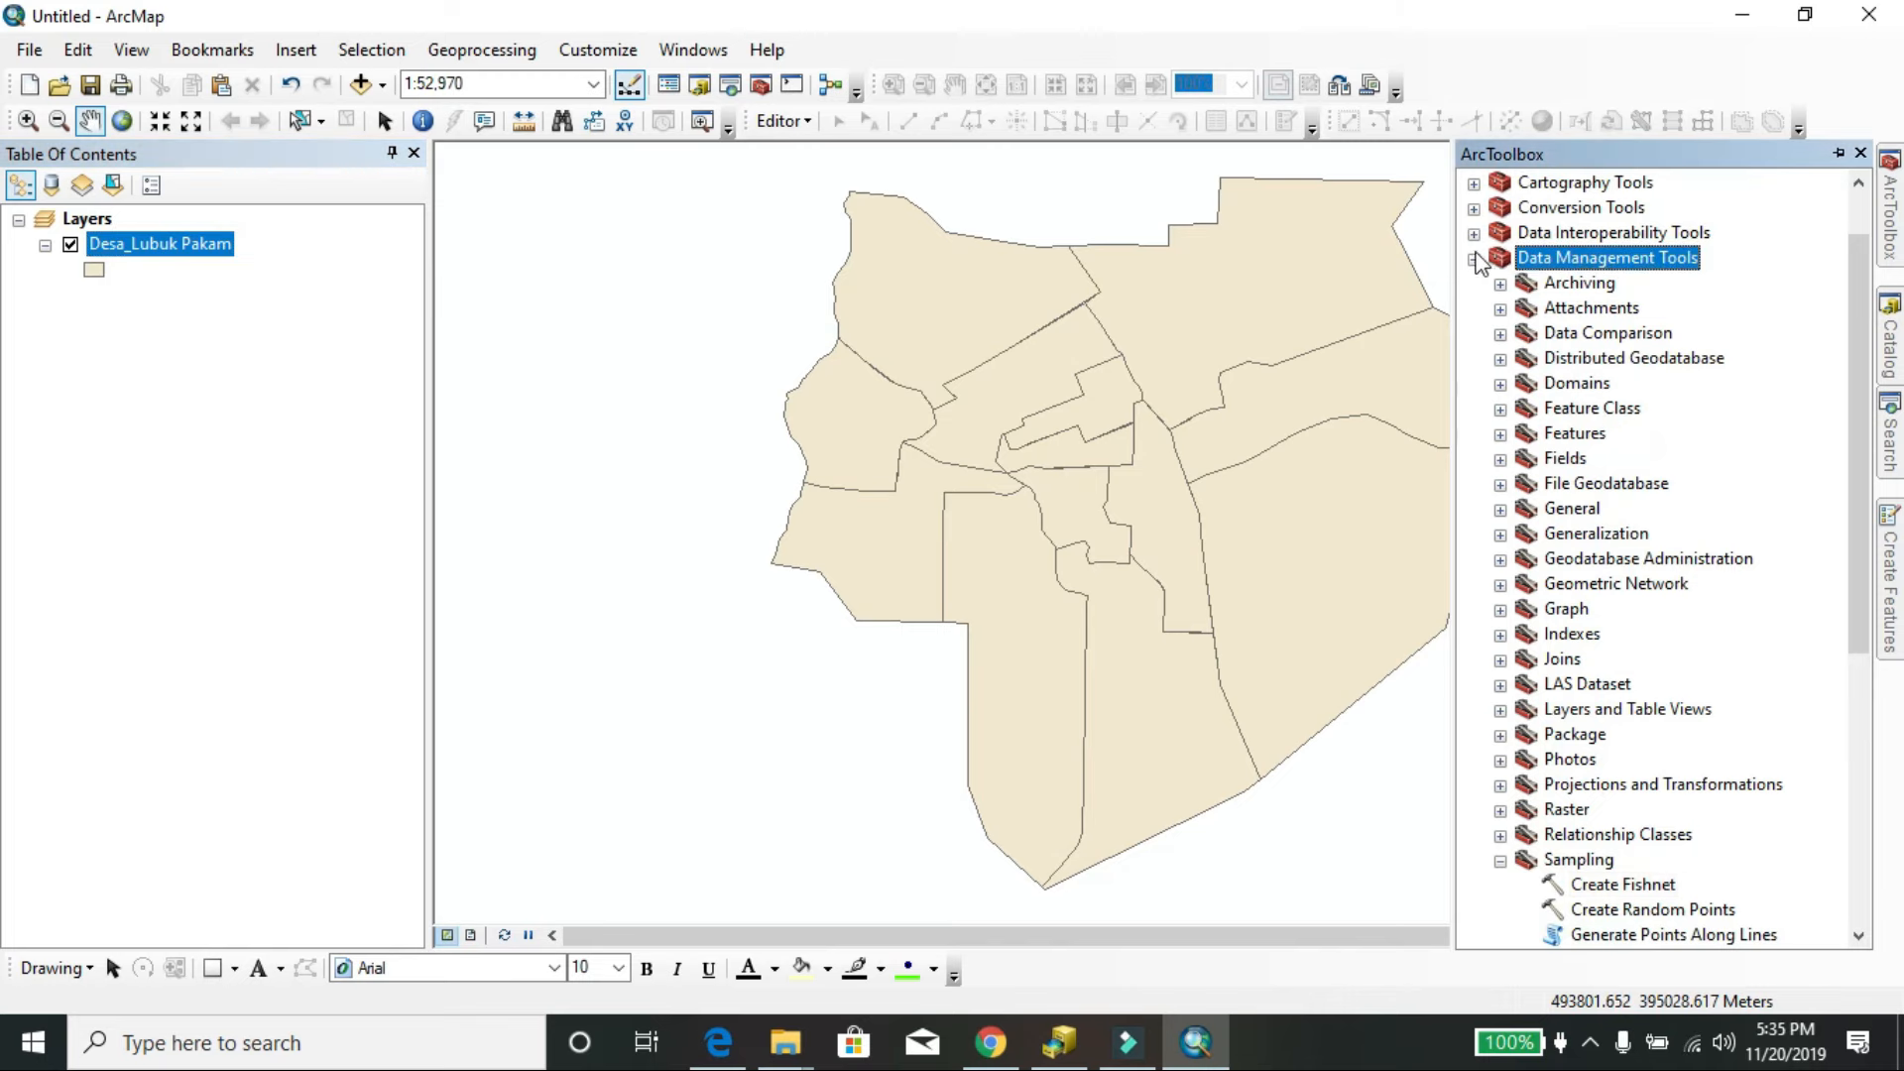
{"action": "left_click", "coordinate": [1474, 260]}
{"action": "left_click", "coordinate": [1476, 332]}
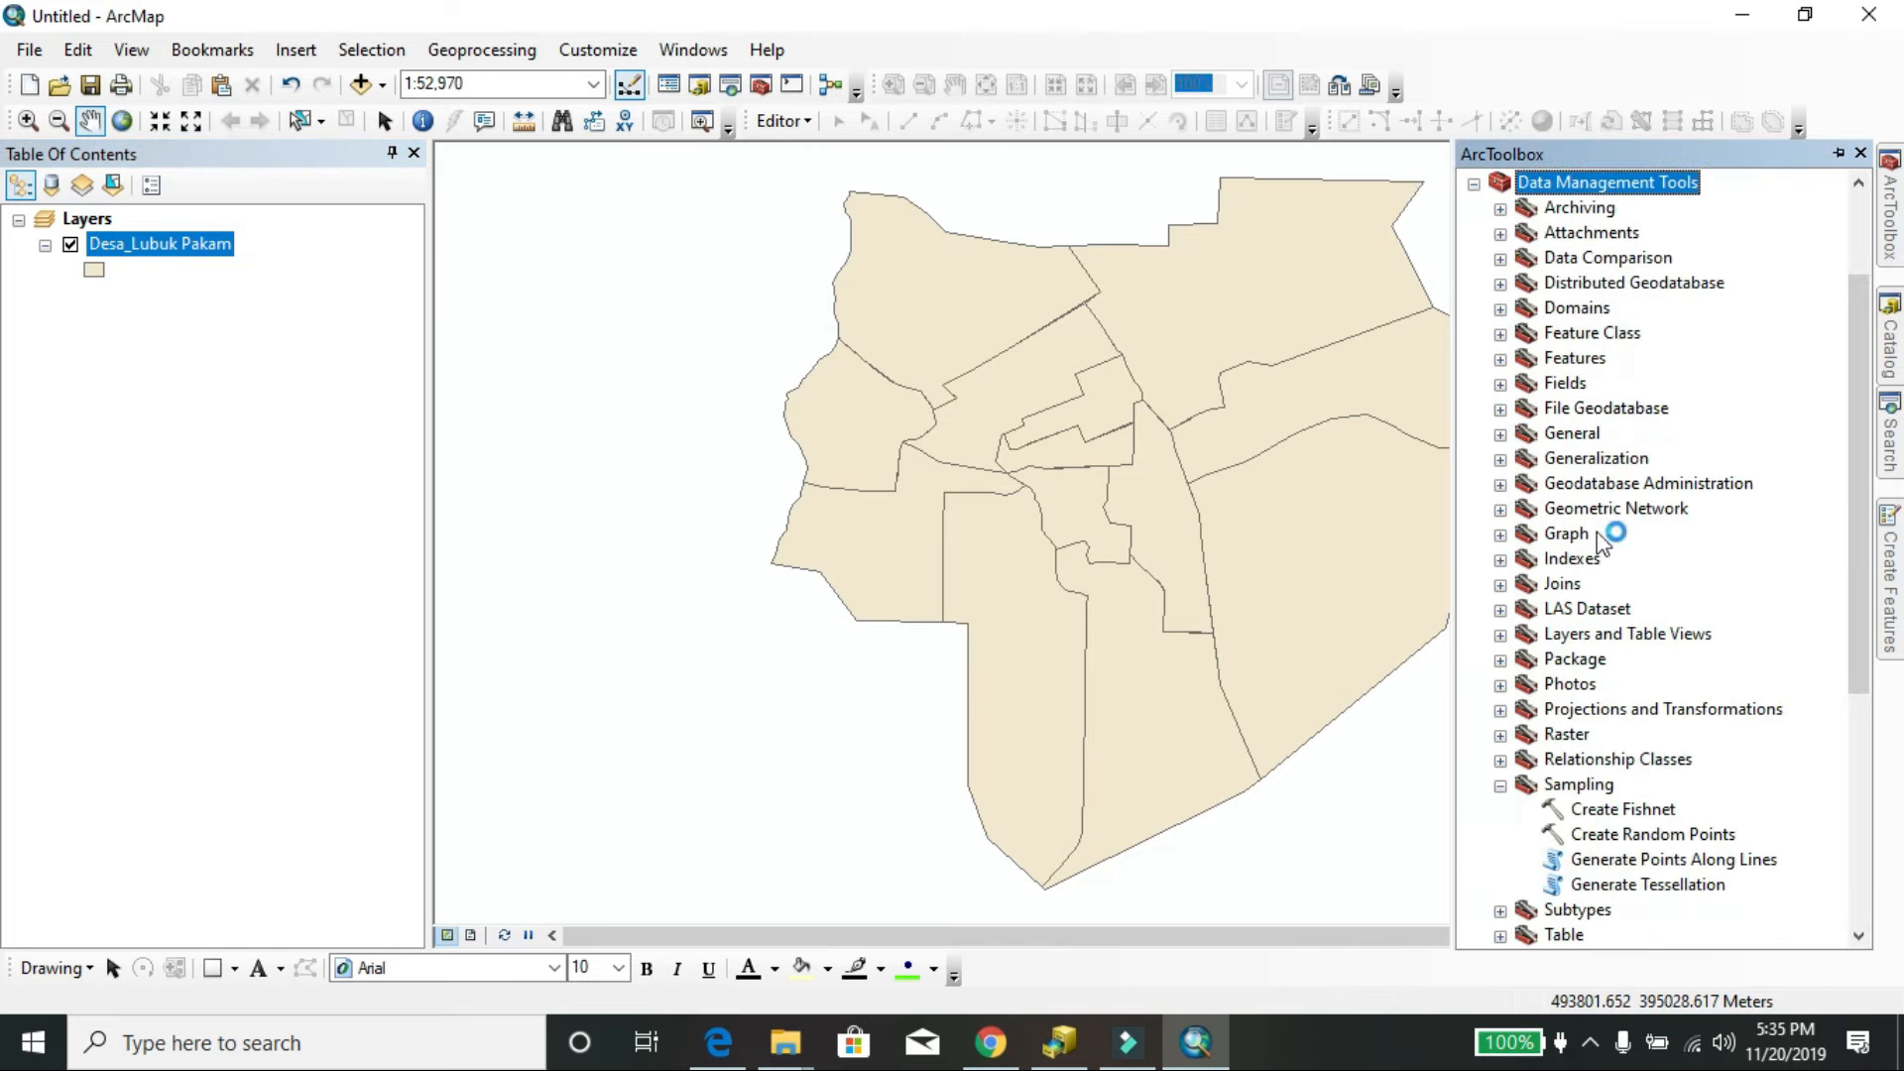
{"action": "scroll", "coordinate": [1620, 541], "scroll_direction": "down", "scroll_amount": 1}
{"action": "left_click", "coordinate": [1584, 709]}
{"action": "left_click", "coordinate": [1600, 736]}
{"action": "double_click", "coordinate": [1600, 742]}
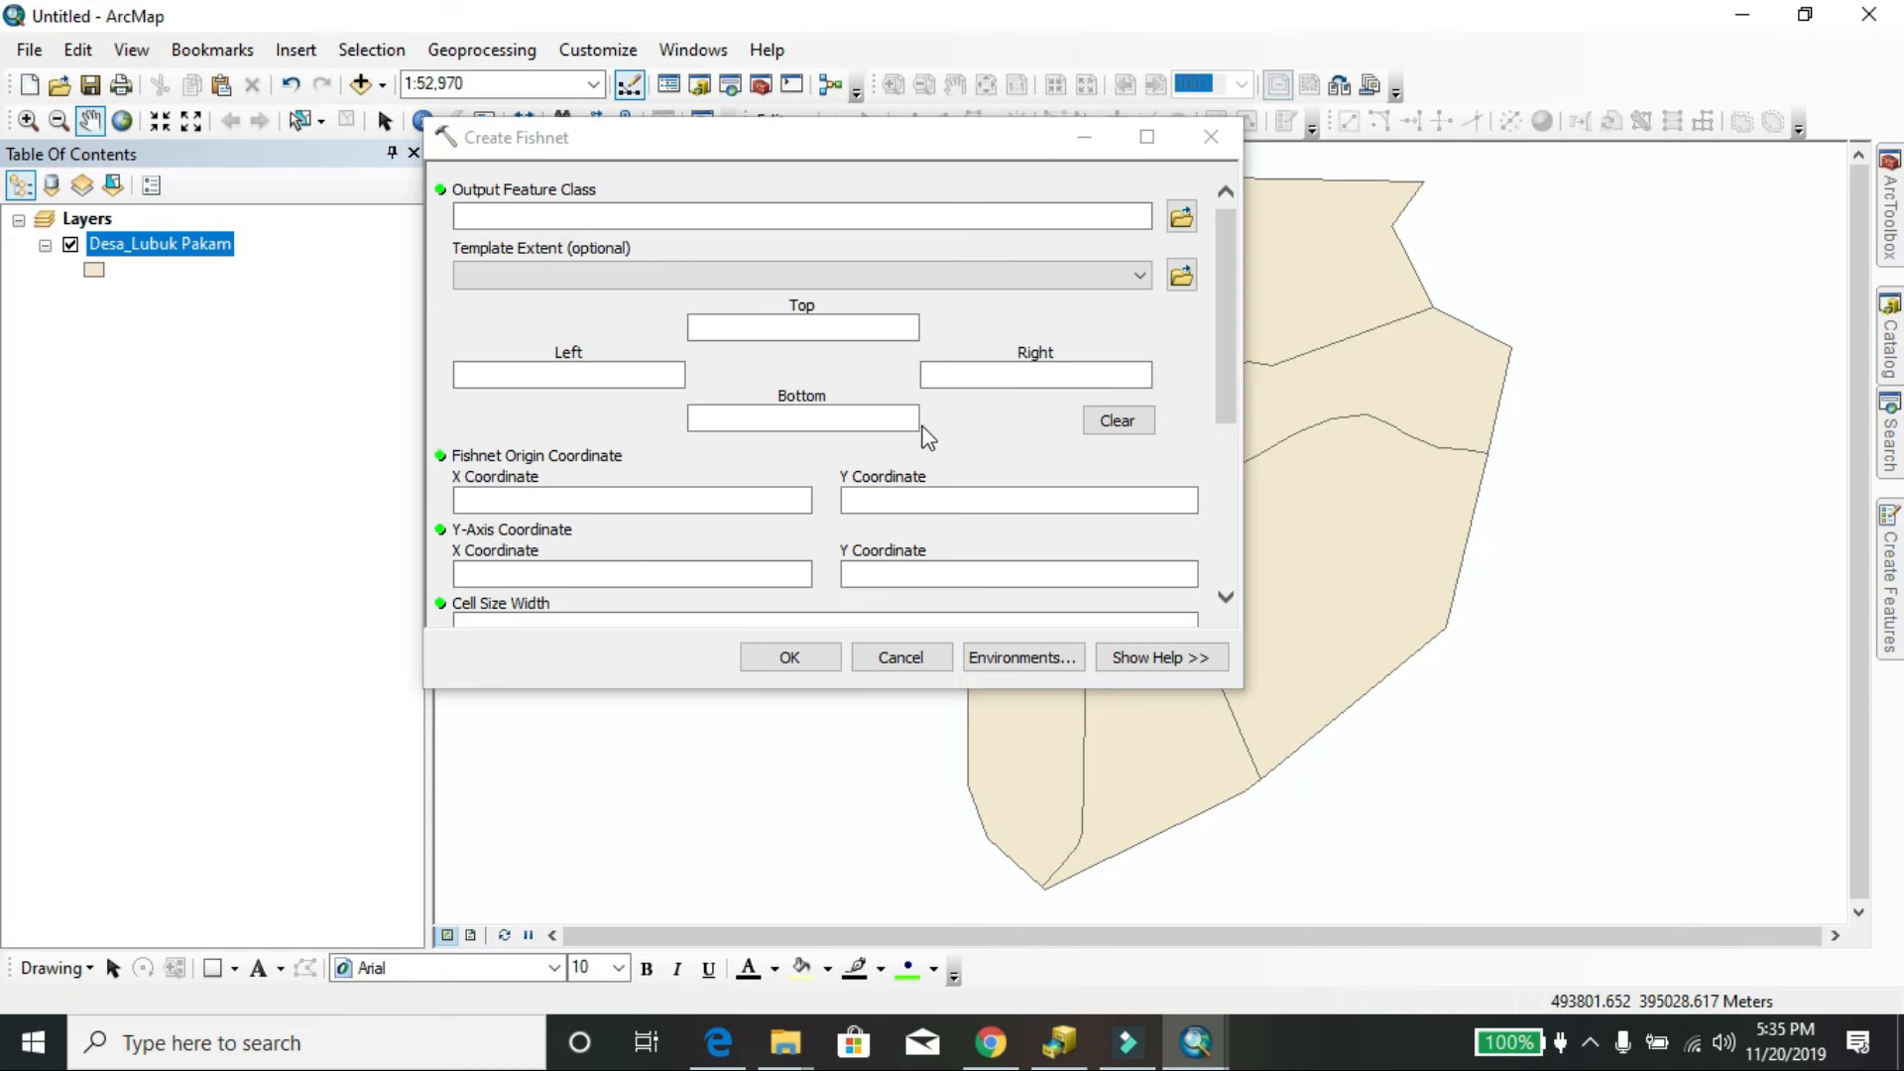
Name the fishnet's output feature class fisnetLP in the ADMIN LUBUK PAKAM folder and match its template extent to layer Desa_Lubuk Pakam.
{"action": "left_click", "coordinate": [1181, 216]}
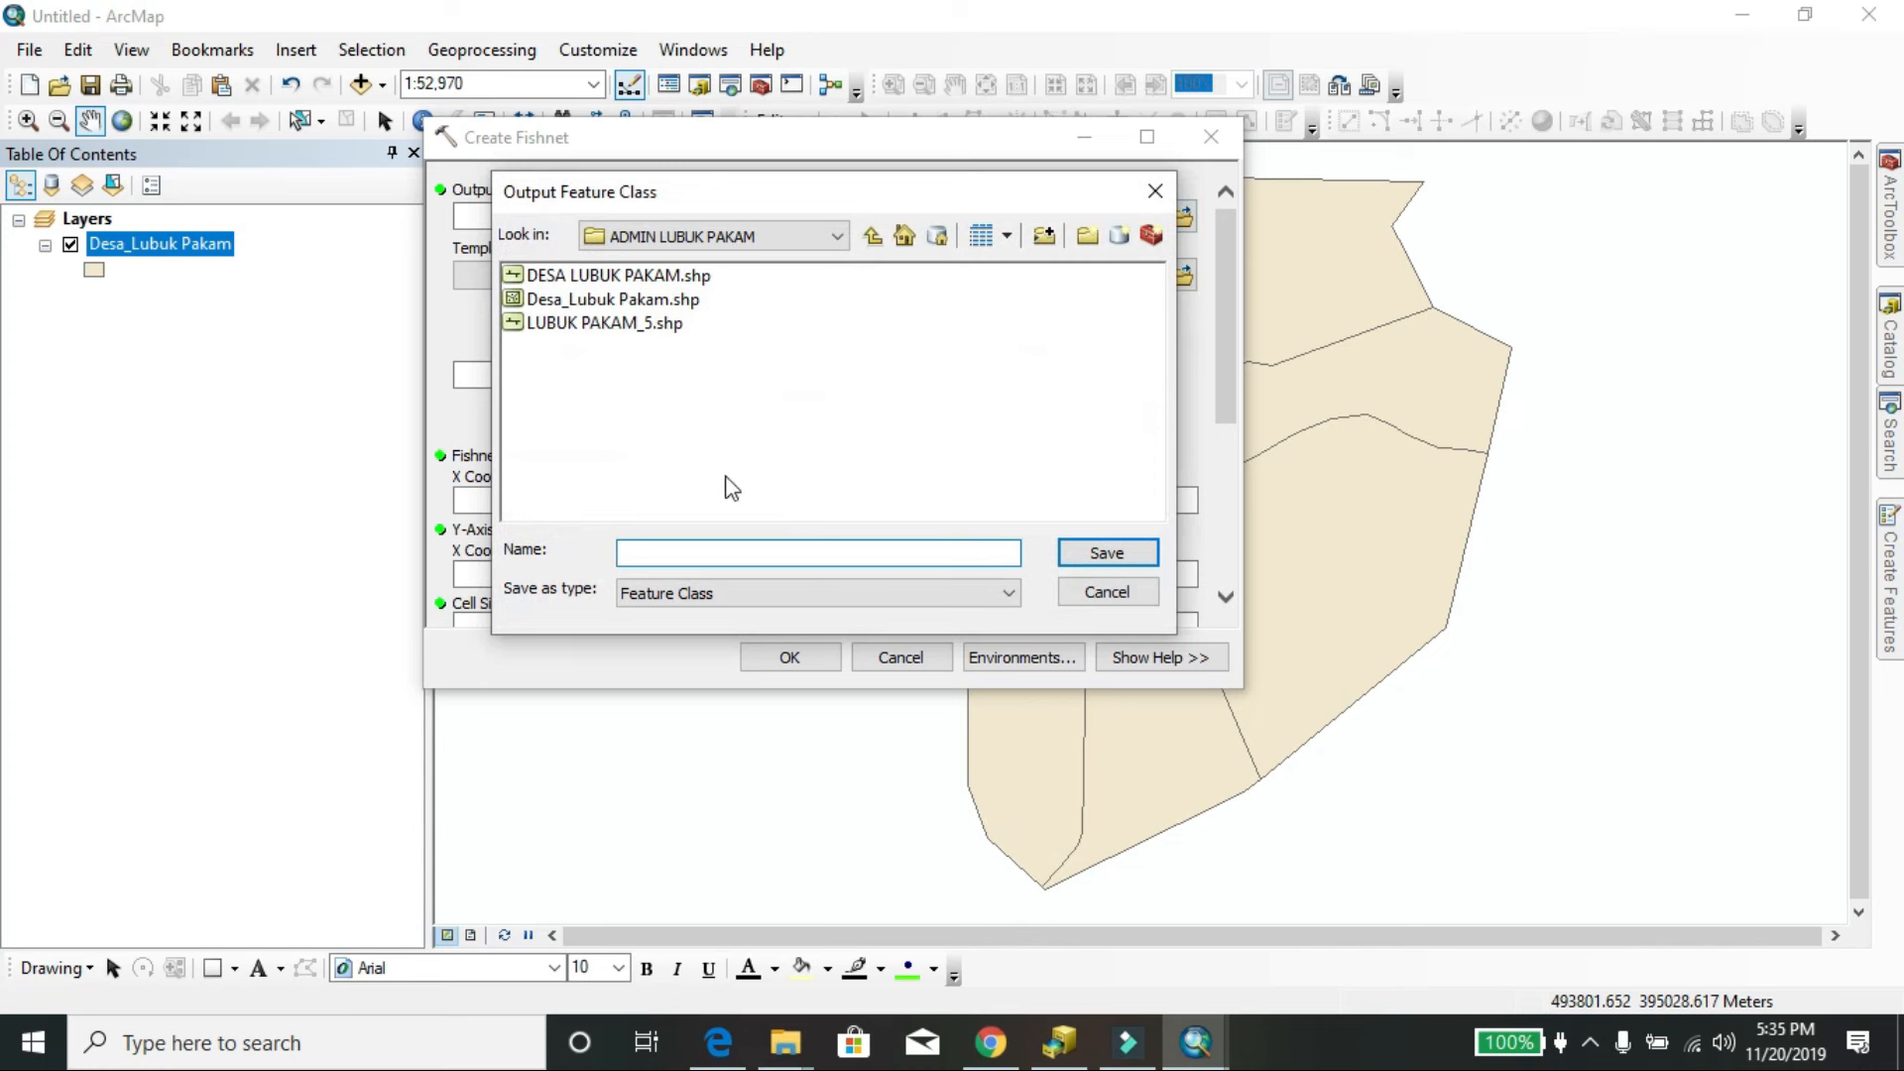
{"action": "type", "text": "fisnetLP"}
{"action": "left_click", "coordinate": [1103, 552]}
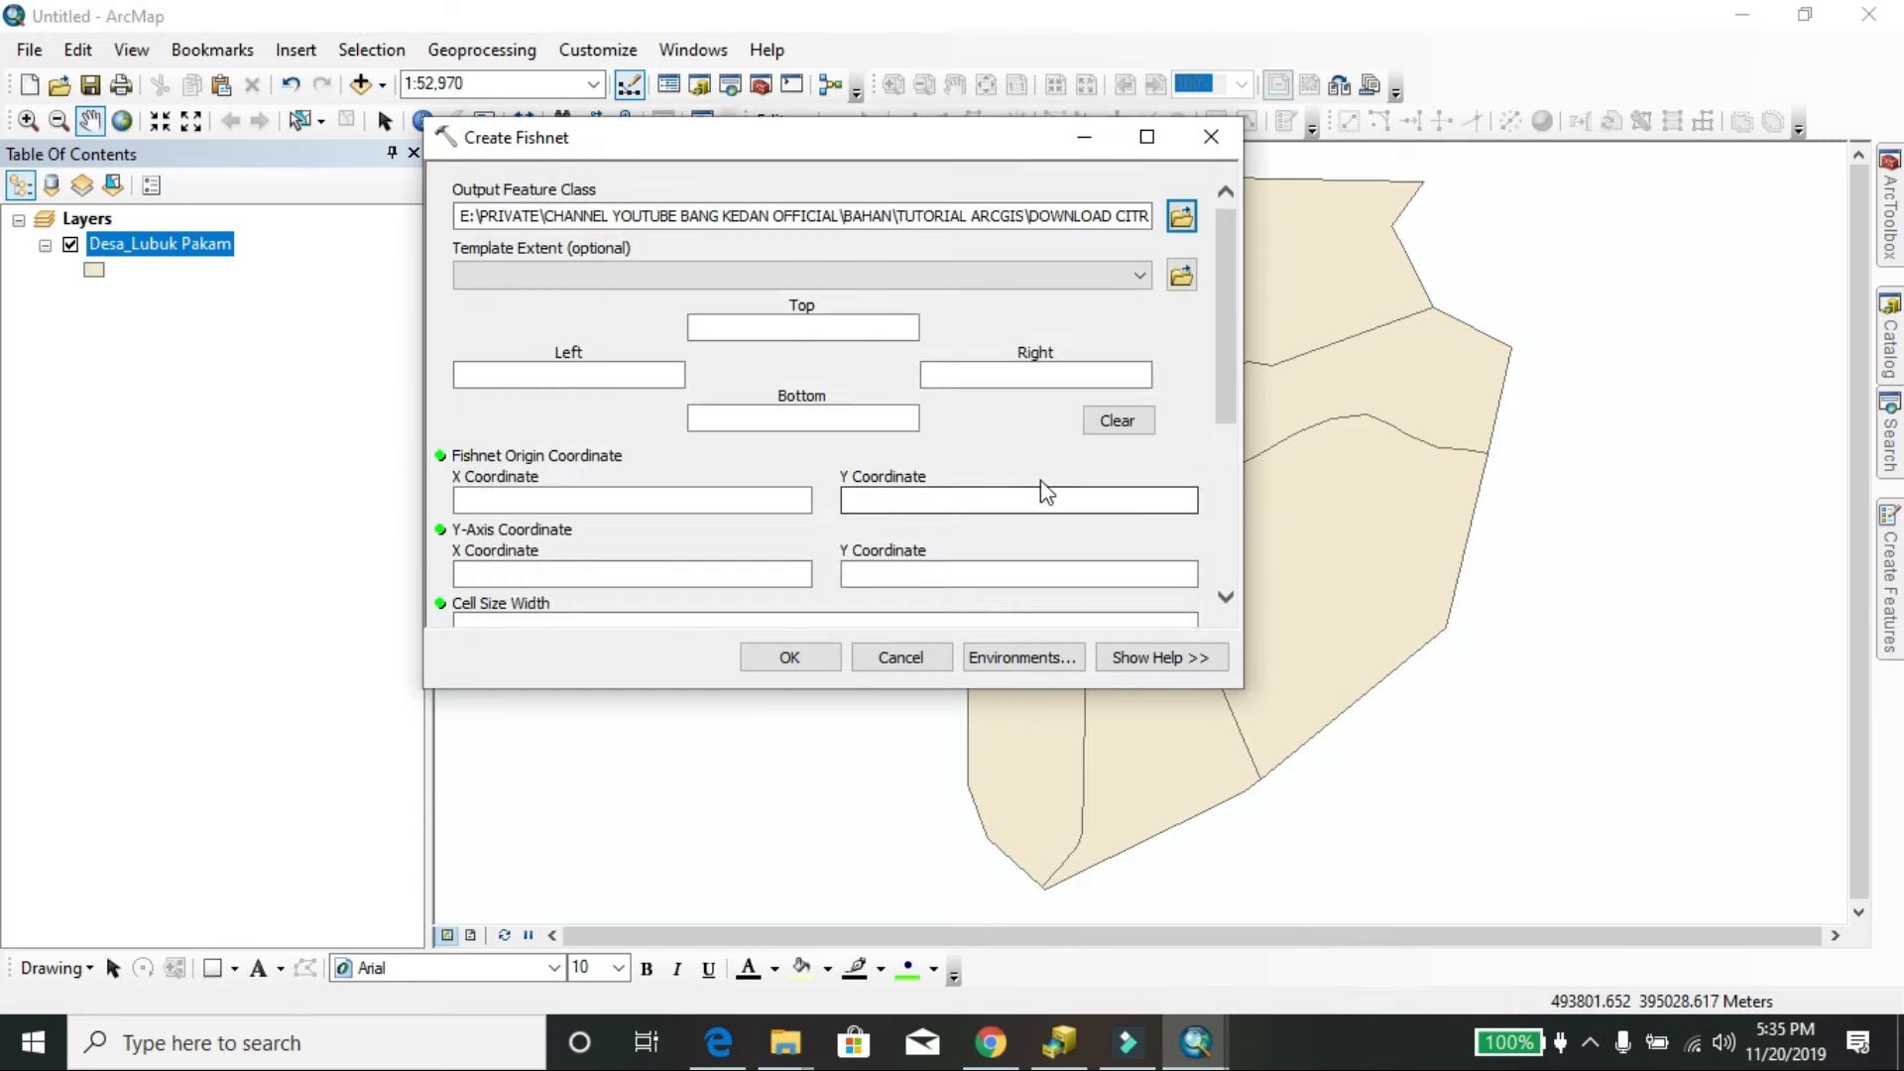
{"action": "left_click", "coordinate": [1140, 275]}
{"action": "left_click", "coordinate": [754, 315]}
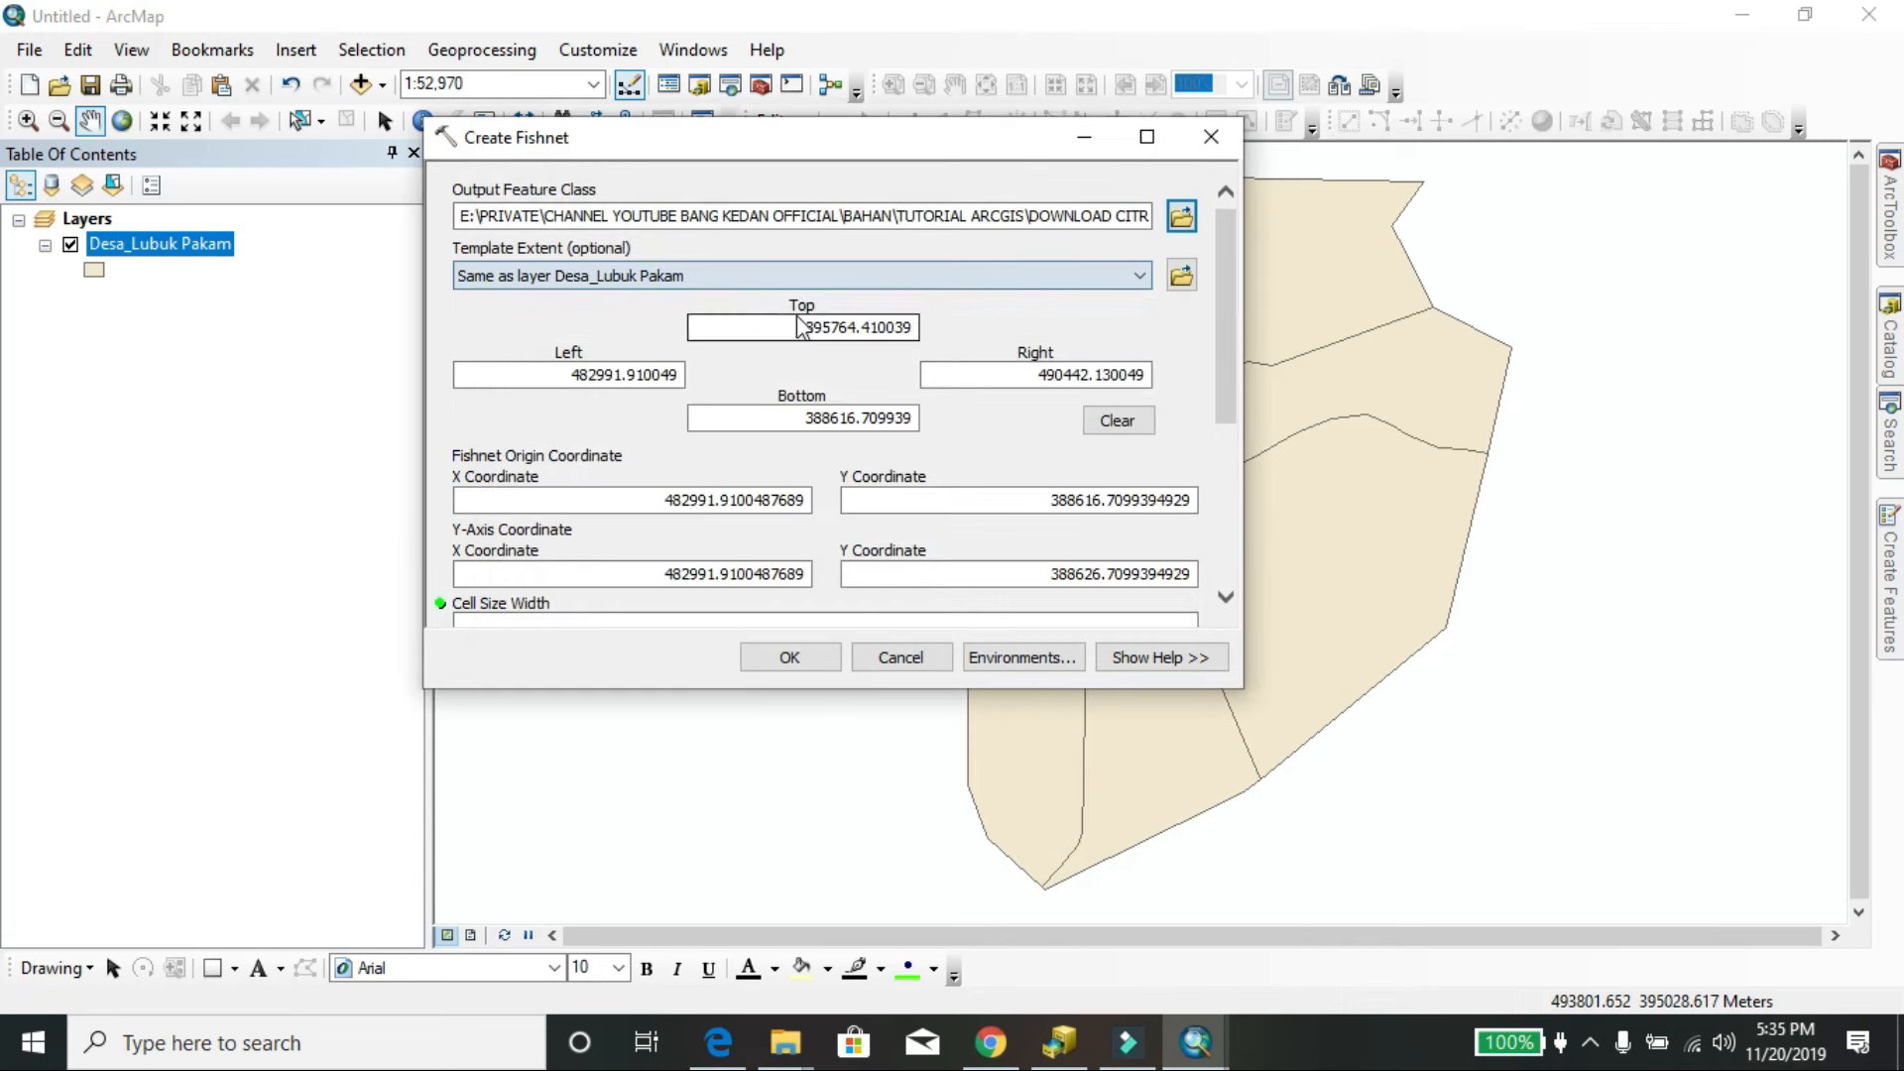
Set the fishnet cell size to 750 wide and 350 high with POLYGON geometry, and generate the fishnet.
{"action": "scroll", "coordinate": [1022, 397], "scroll_direction": "down", "scroll_amount": 3}
{"action": "left_click", "coordinate": [1126, 413]}
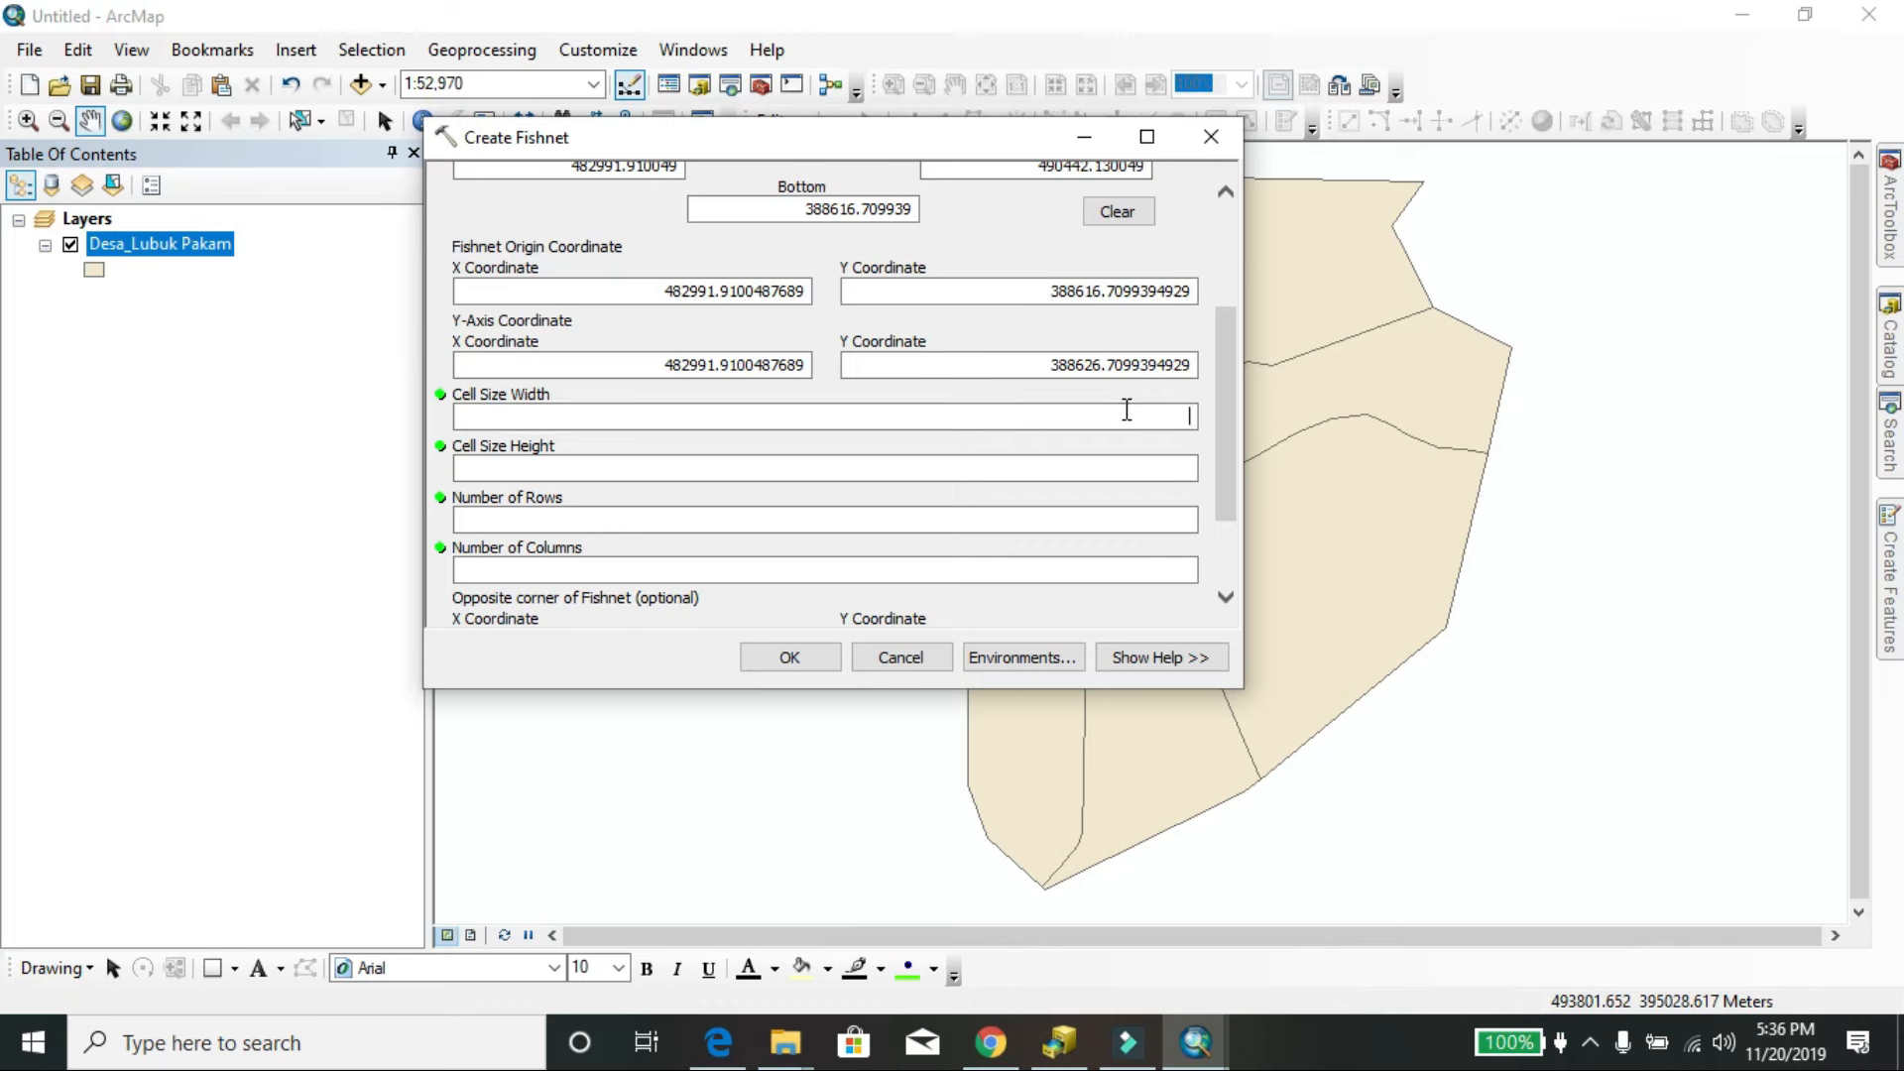
{"action": "left_click", "coordinate": [1181, 467]}
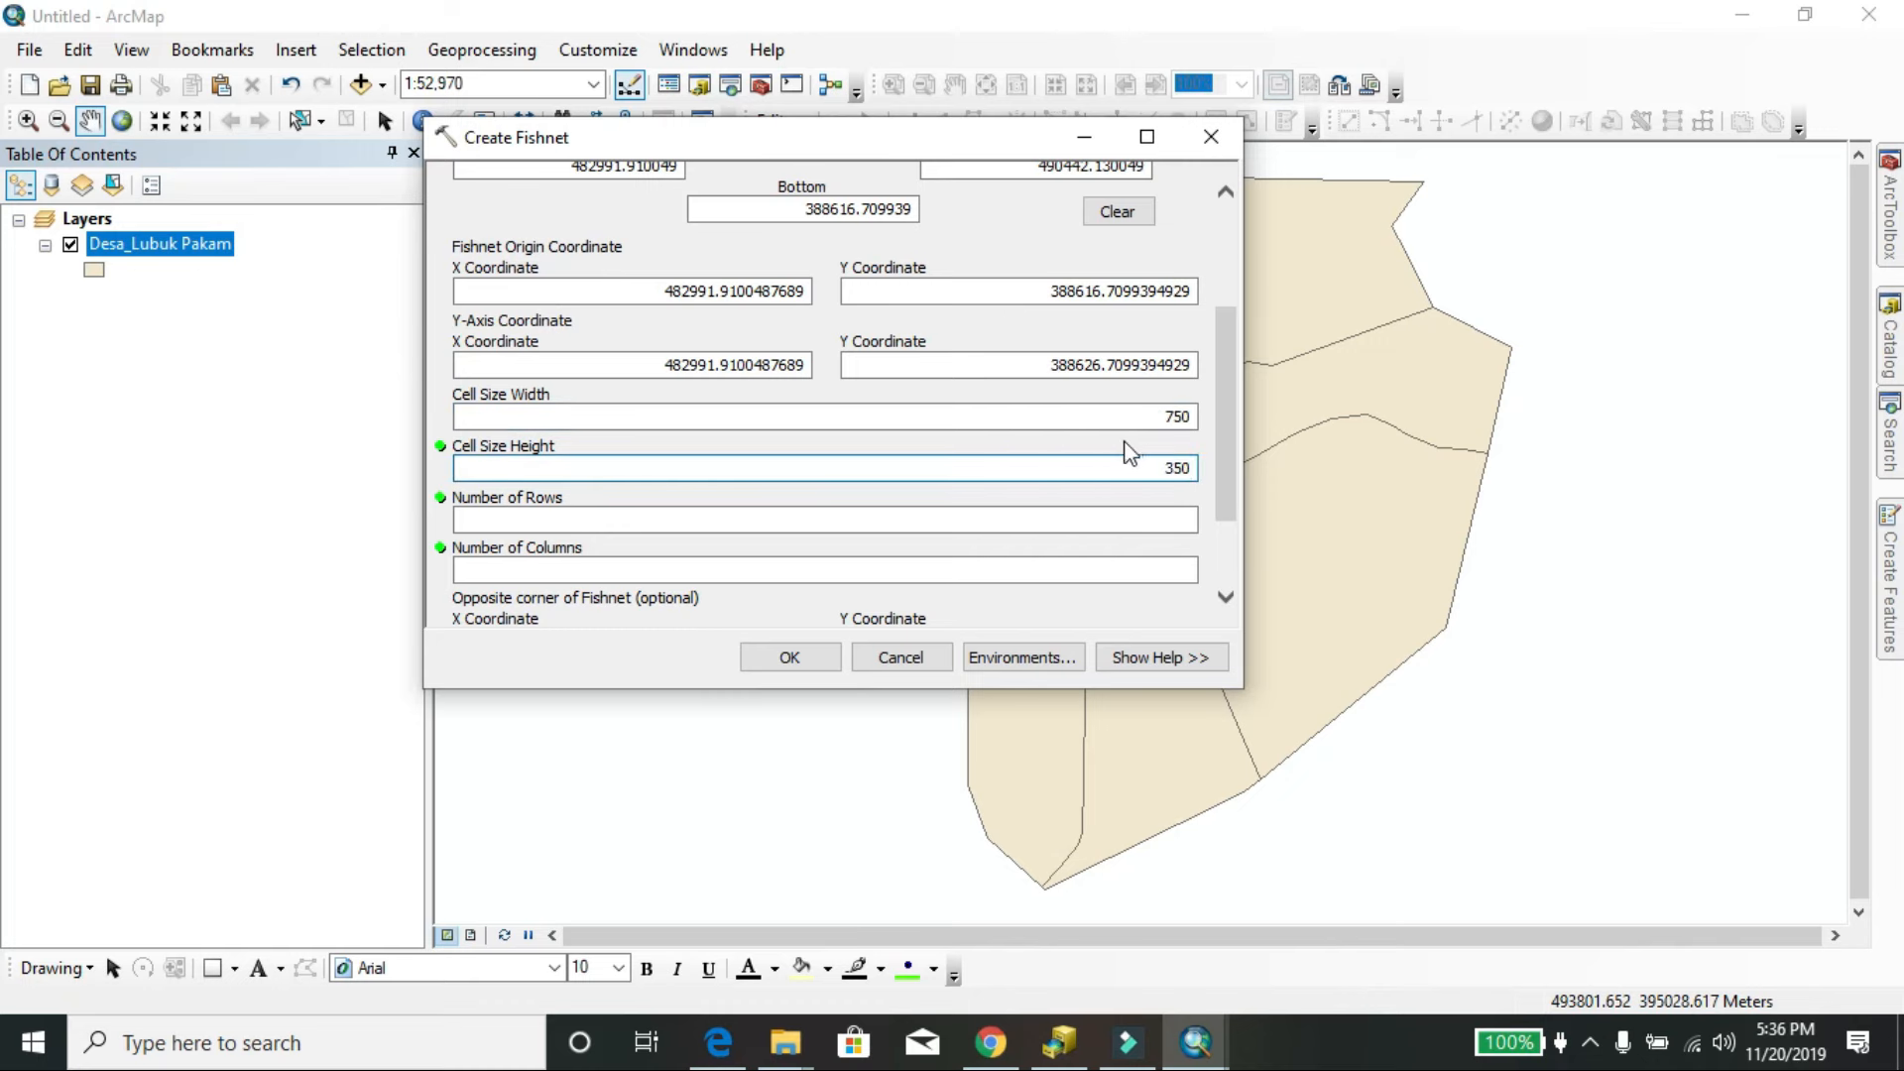
{"action": "type", "text": "350"}
{"action": "scroll", "coordinate": [1134, 452], "scroll_direction": "down", "scroll_amount": 2}
{"action": "left_click", "coordinate": [1187, 614]}
{"action": "left_click", "coordinate": [621, 658]}
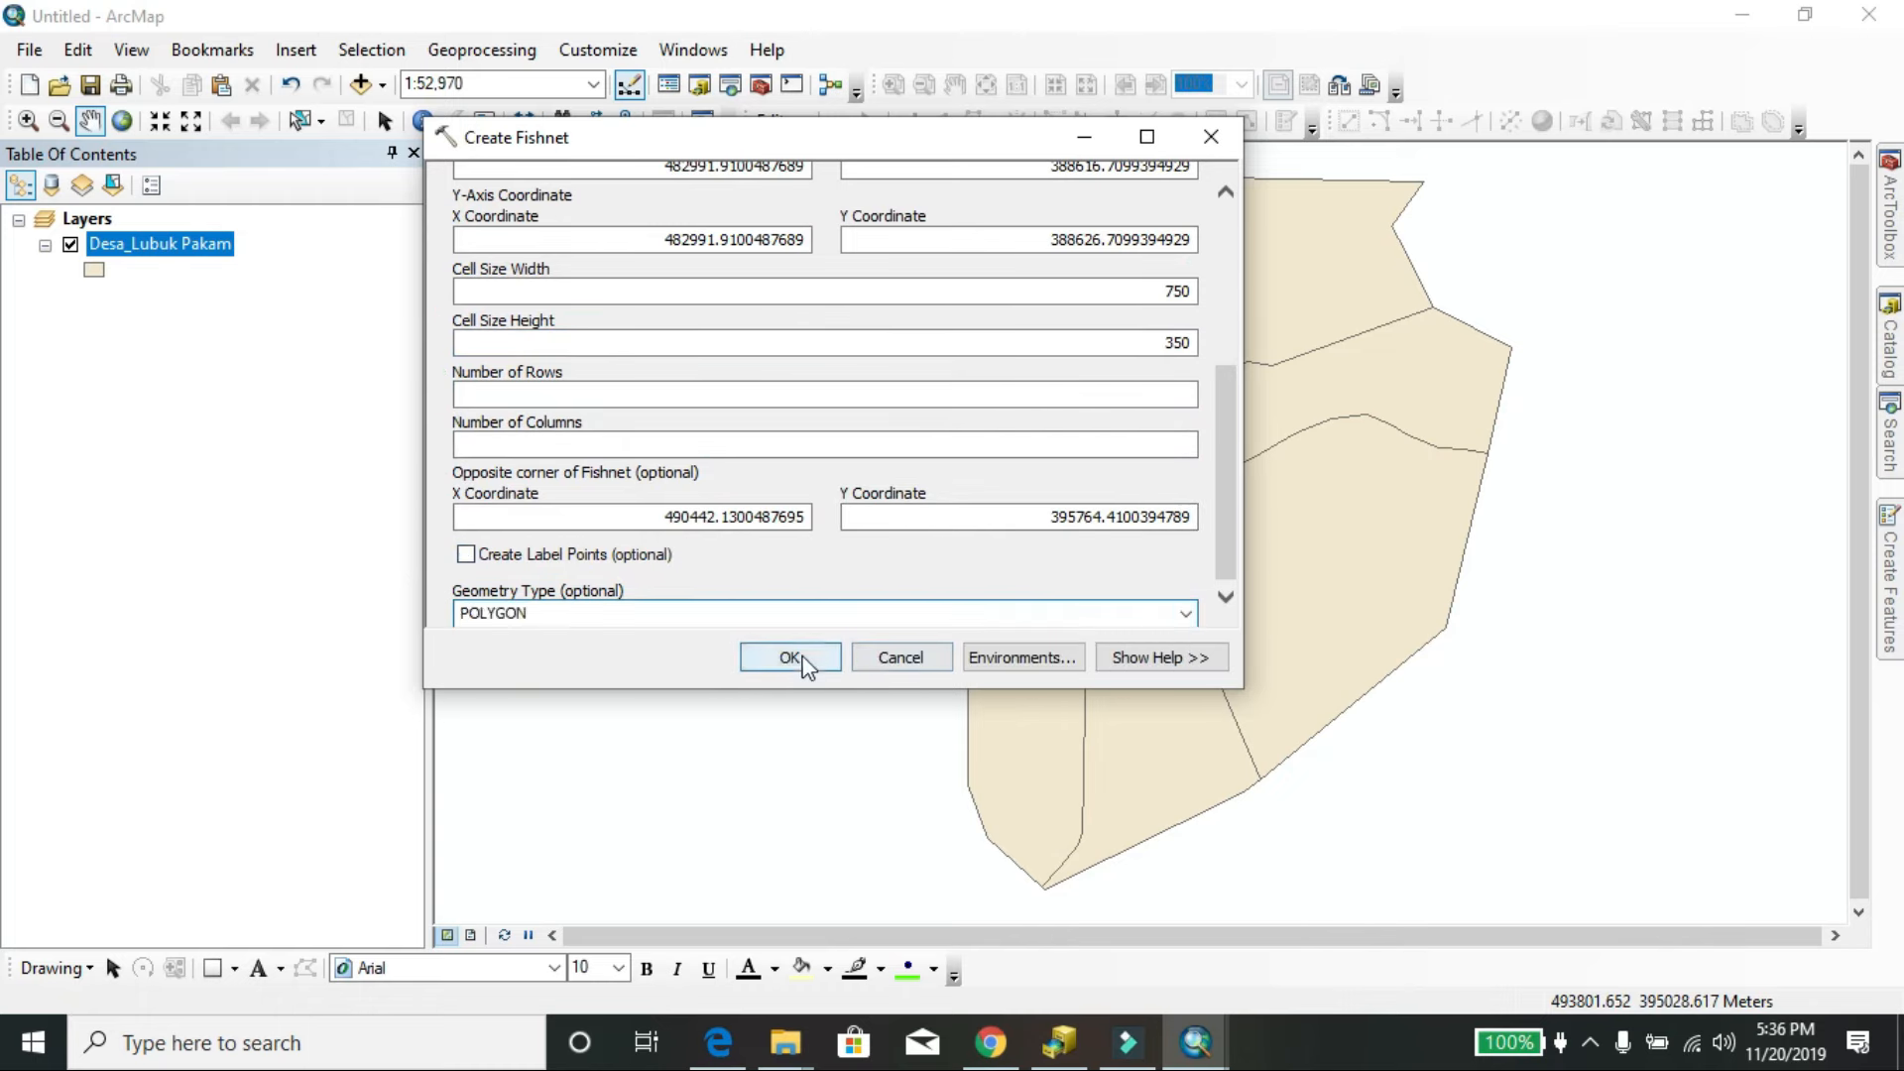
{"action": "left_click", "coordinate": [804, 660]}
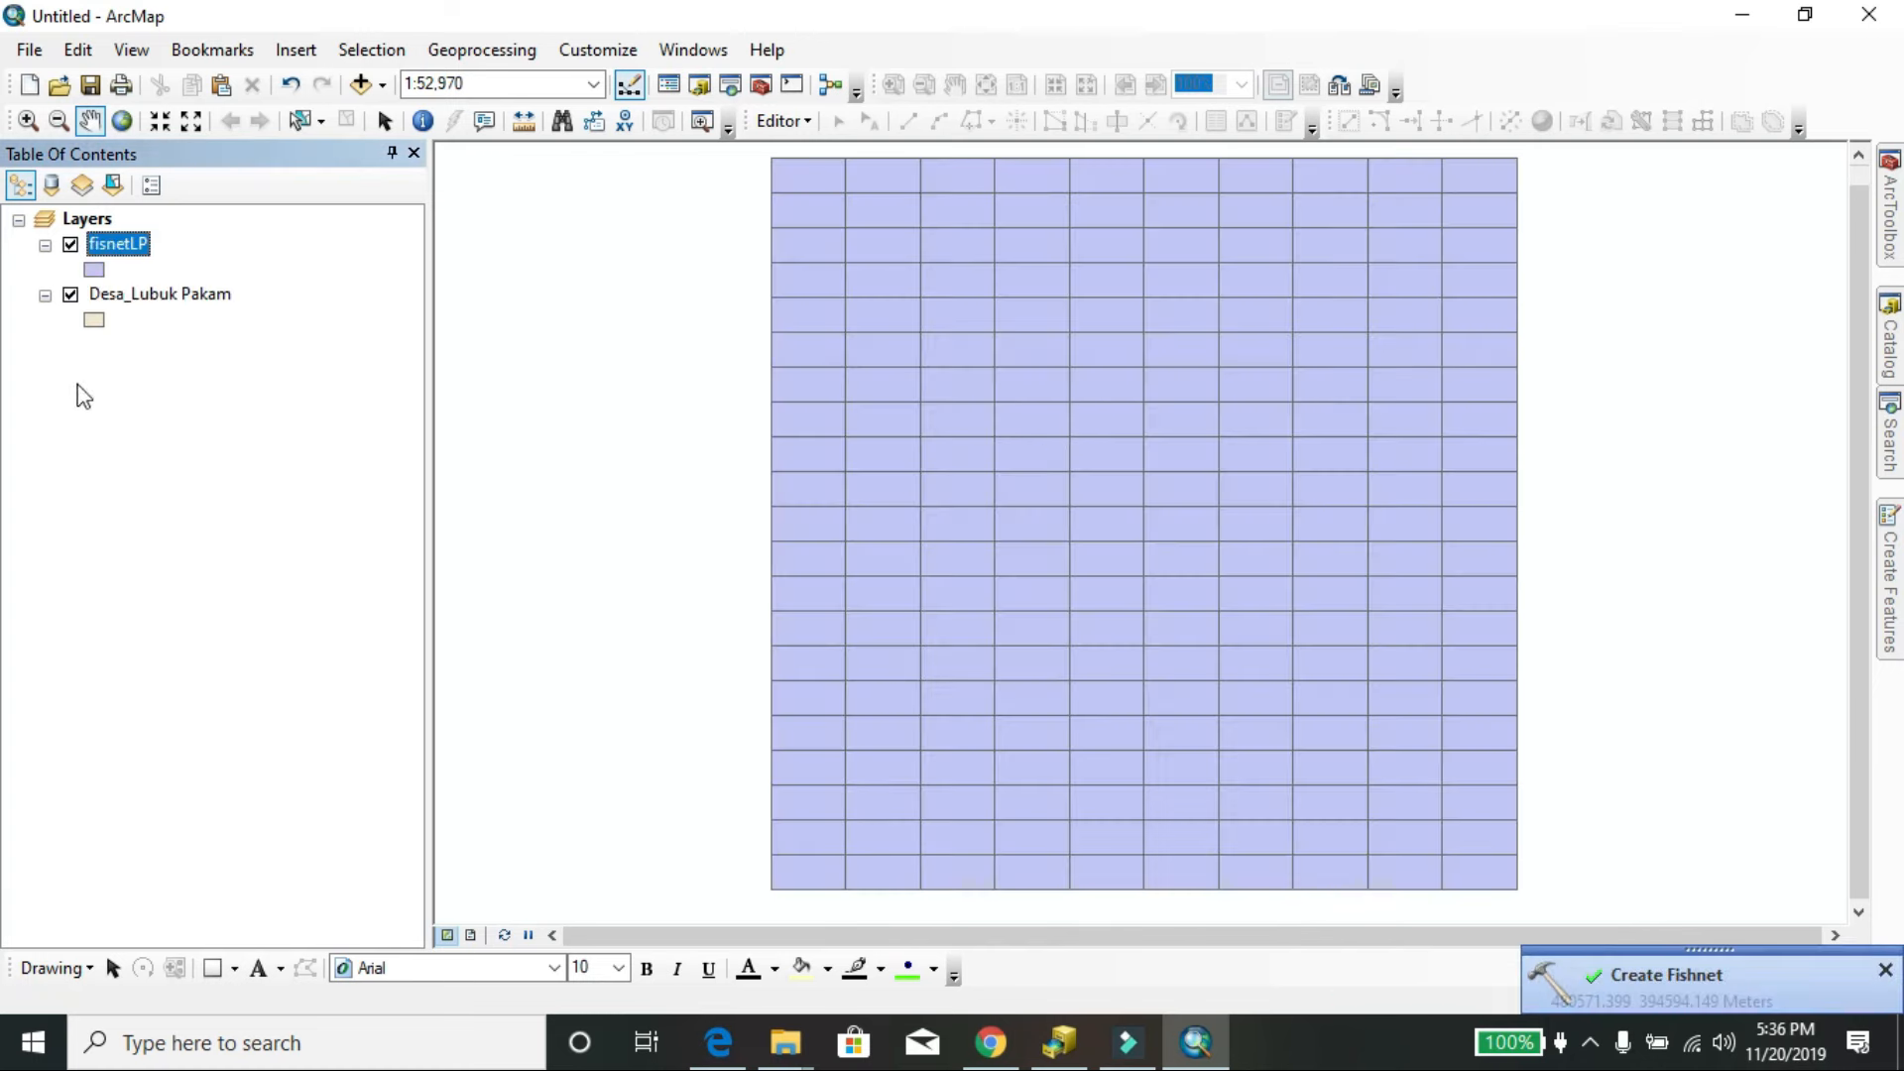
Change the fisnetLP layer's symbol to a No Color fill.
{"action": "double_click", "coordinate": [127, 248]}
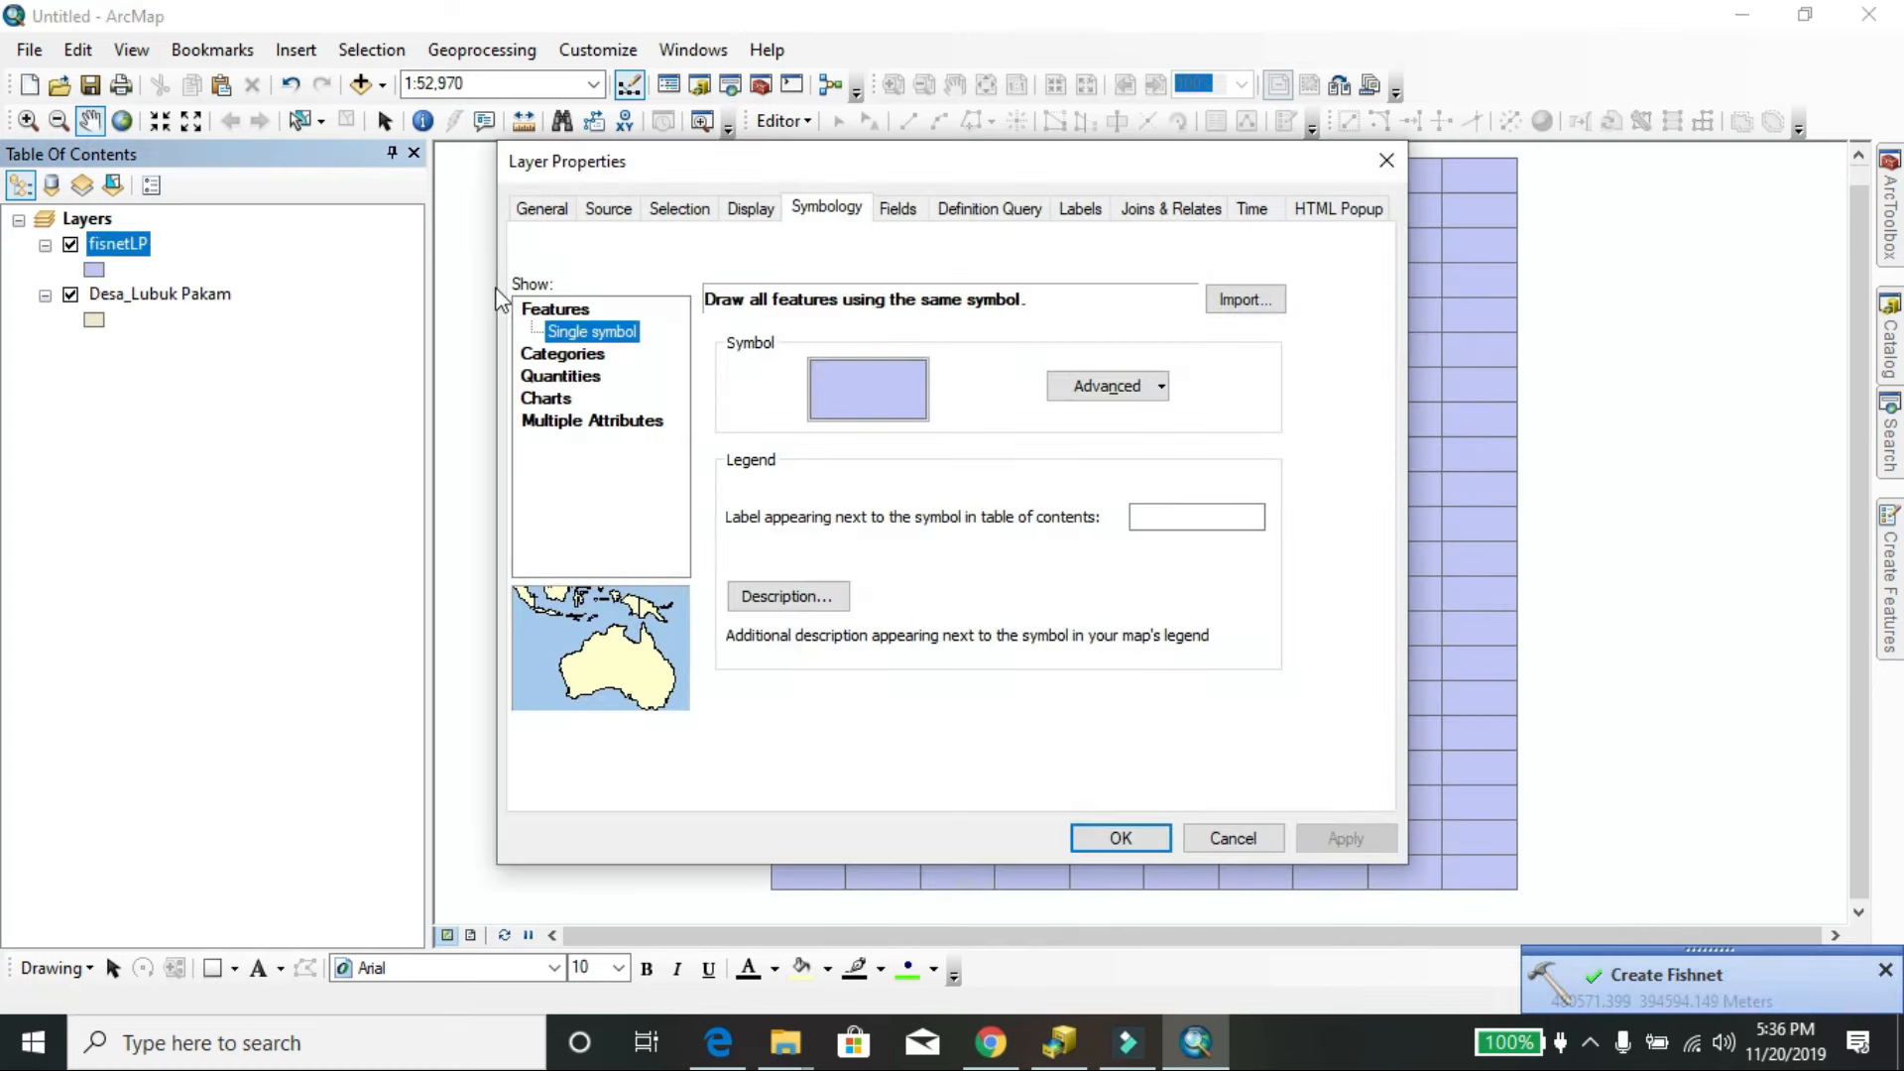
{"action": "left_click", "coordinate": [848, 397]}
{"action": "left_click", "coordinate": [1225, 414]}
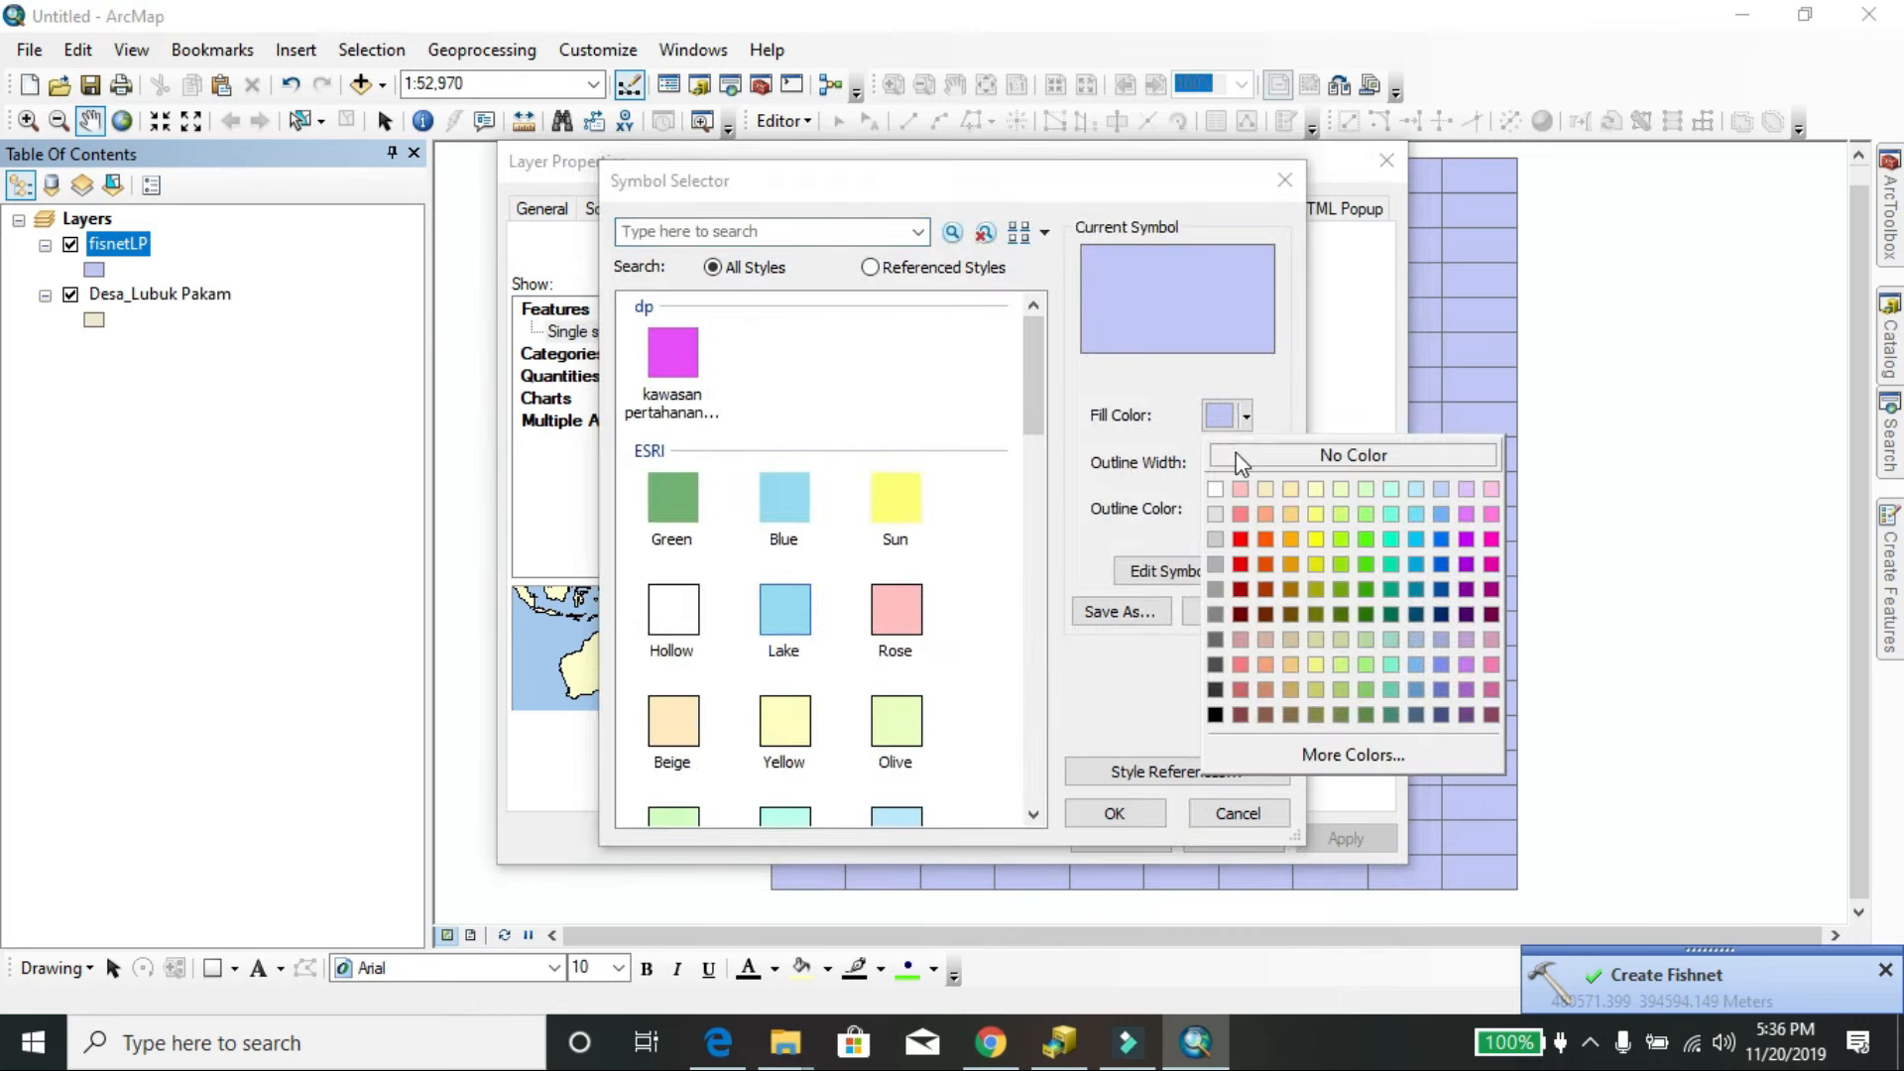
{"action": "left_click", "coordinate": [1352, 450]}
{"action": "left_click", "coordinate": [1146, 808]}
{"action": "left_click", "coordinate": [1126, 839]}
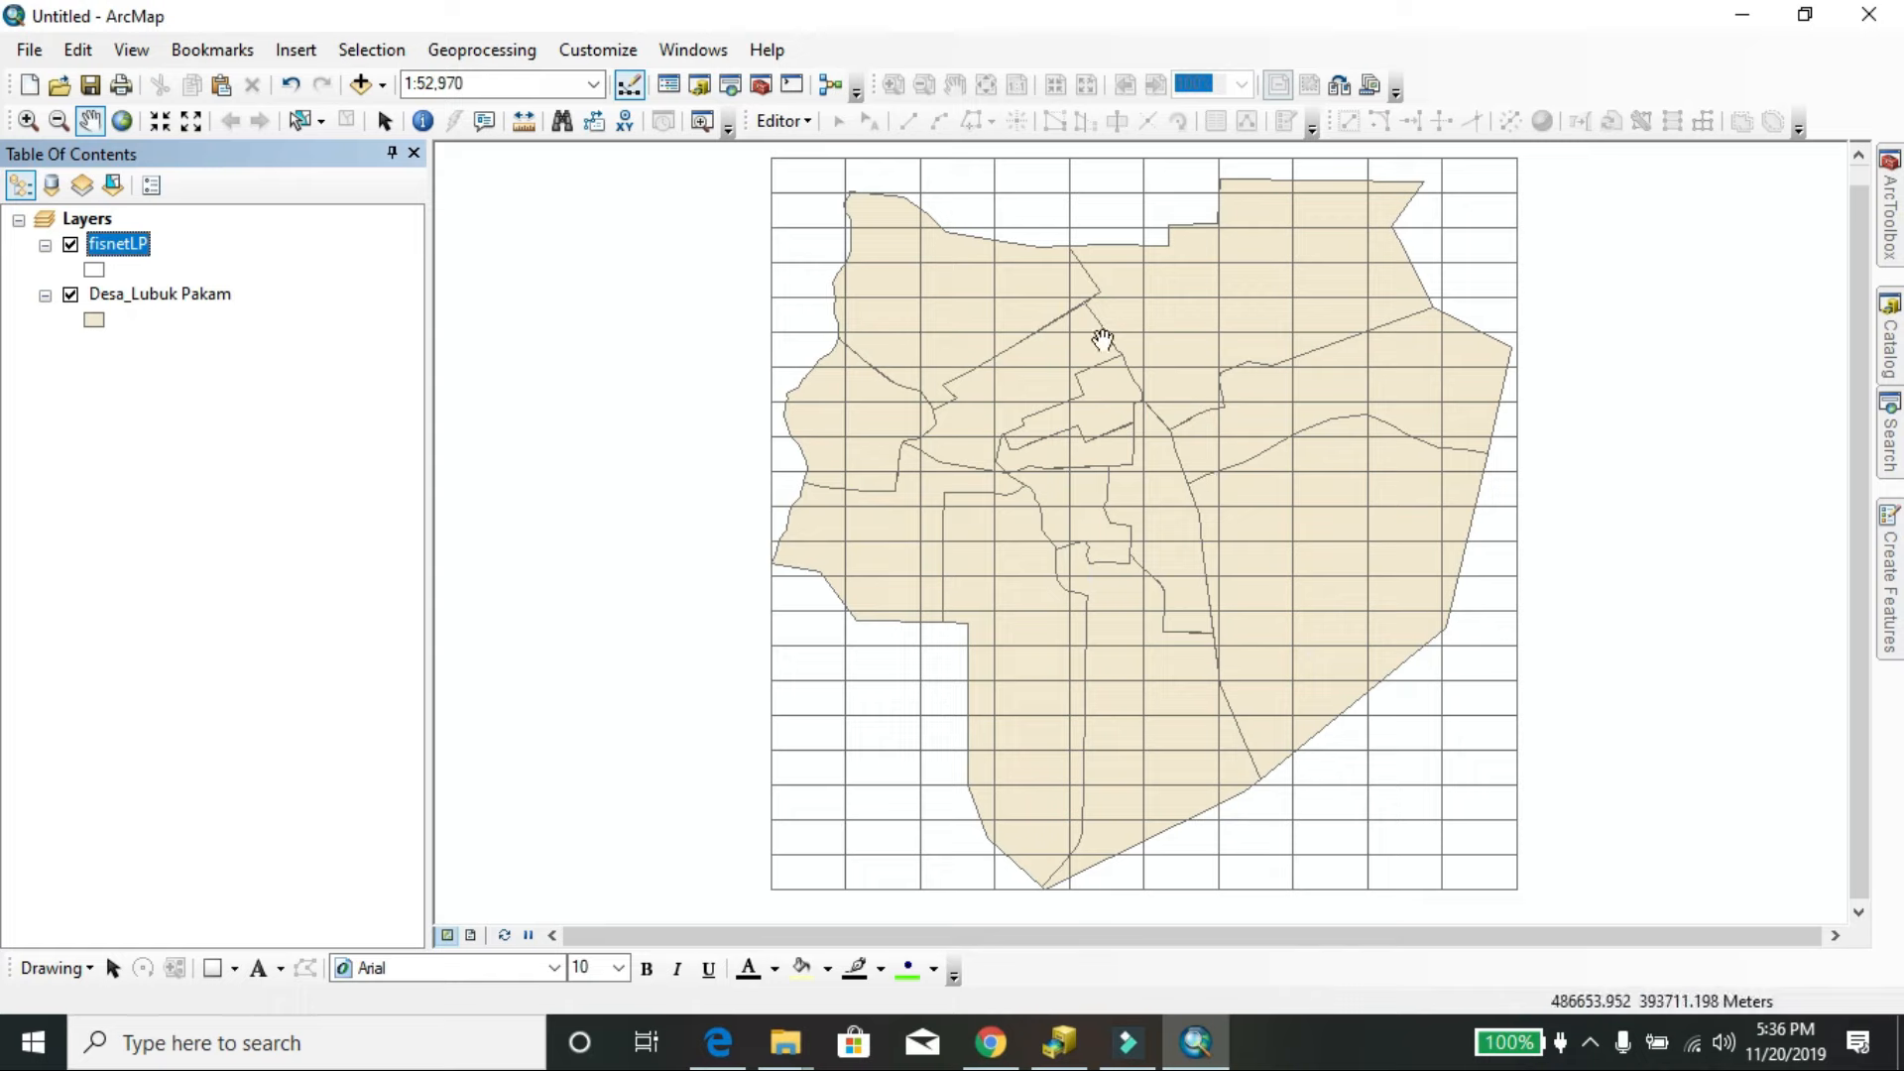
Switch to Global Mapper and load fisnetLP.shp.
{"action": "left_click", "coordinate": [1742, 15]}
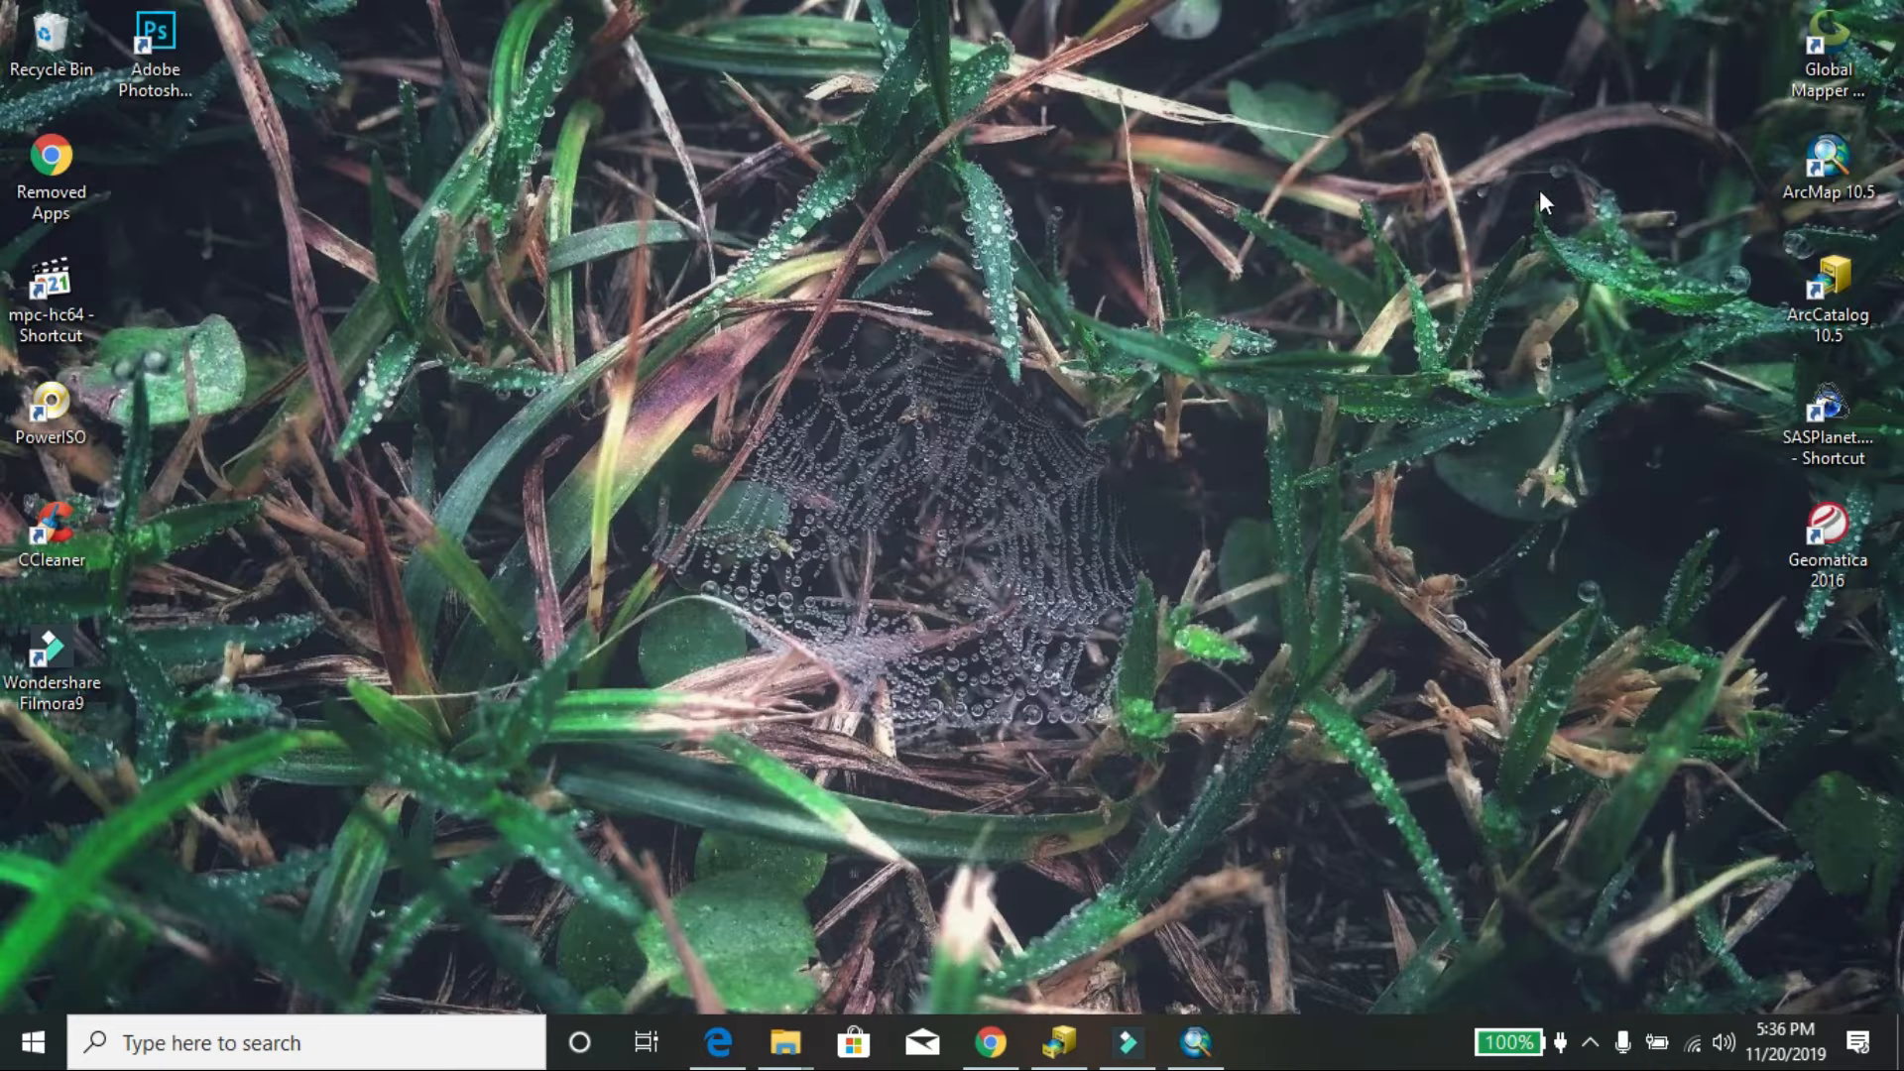
{"action": "left_click", "coordinate": [1817, 67]}
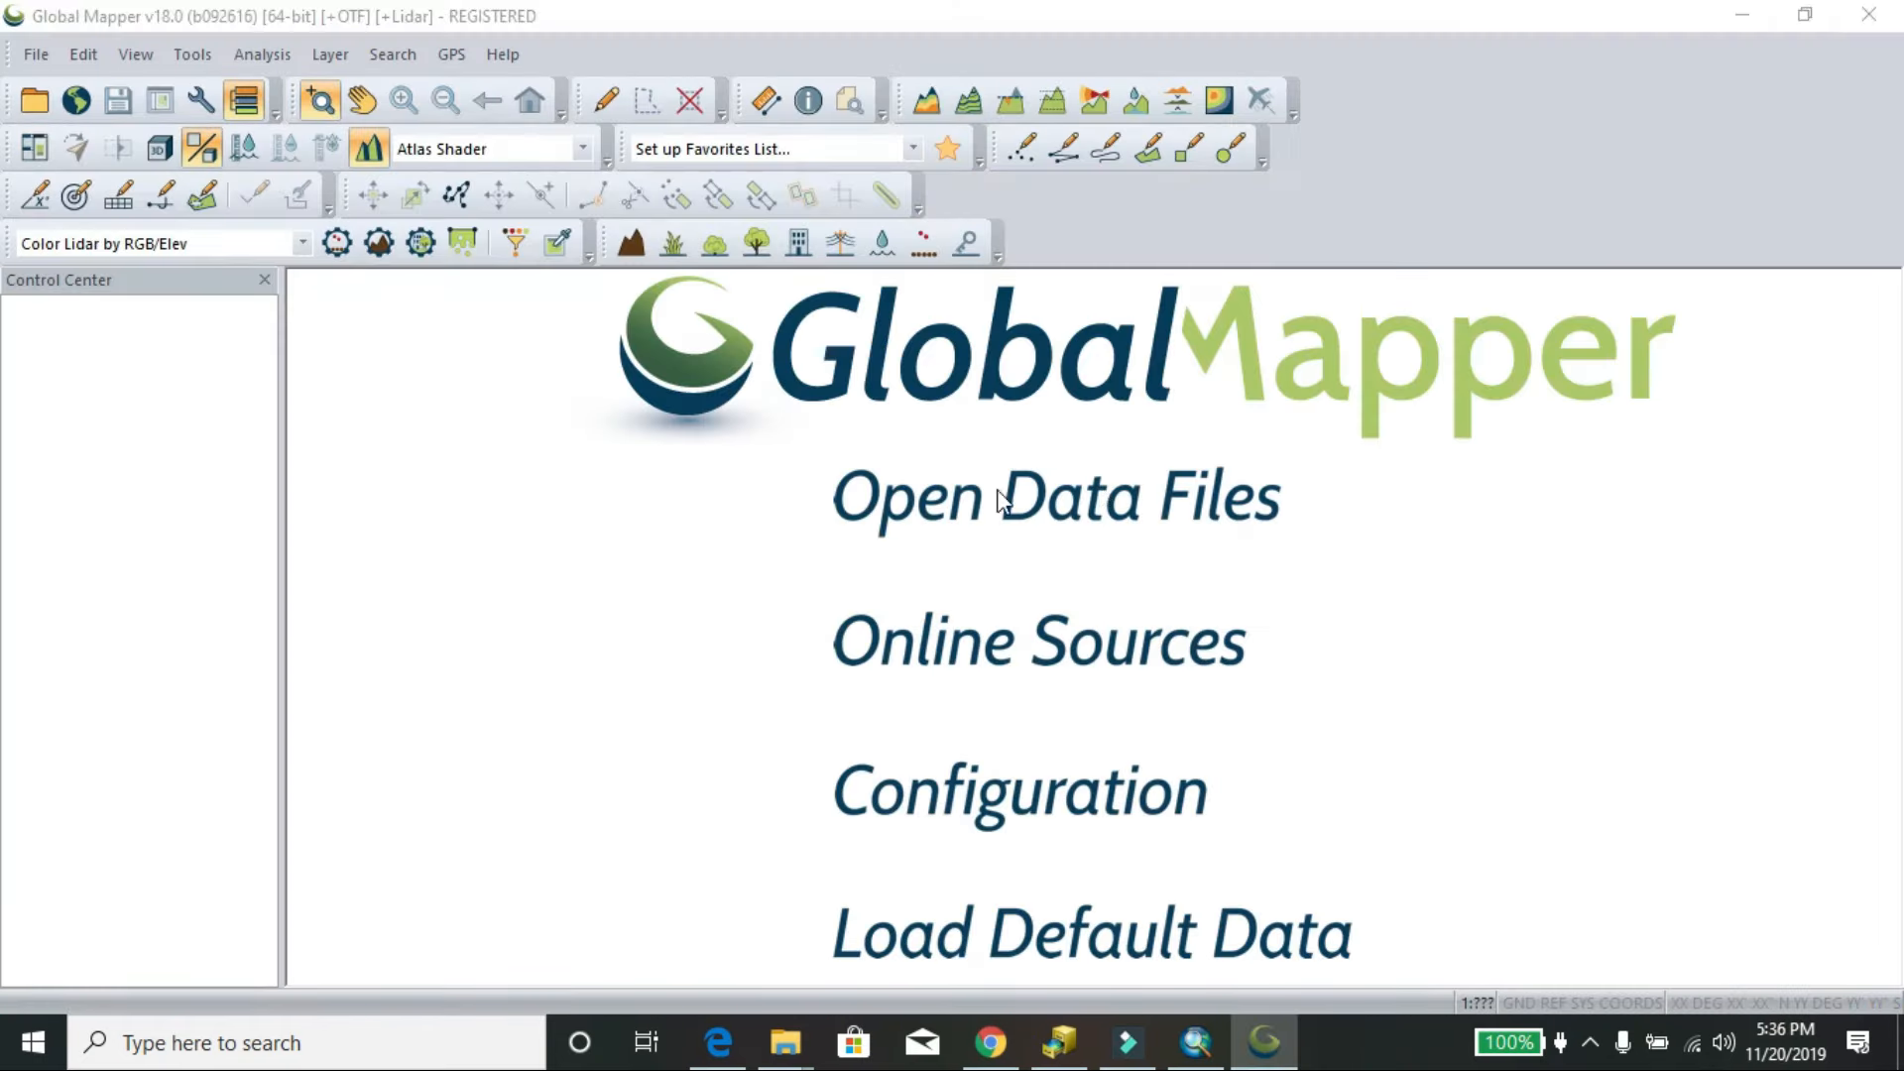
{"action": "left_click", "coordinate": [1003, 484]}
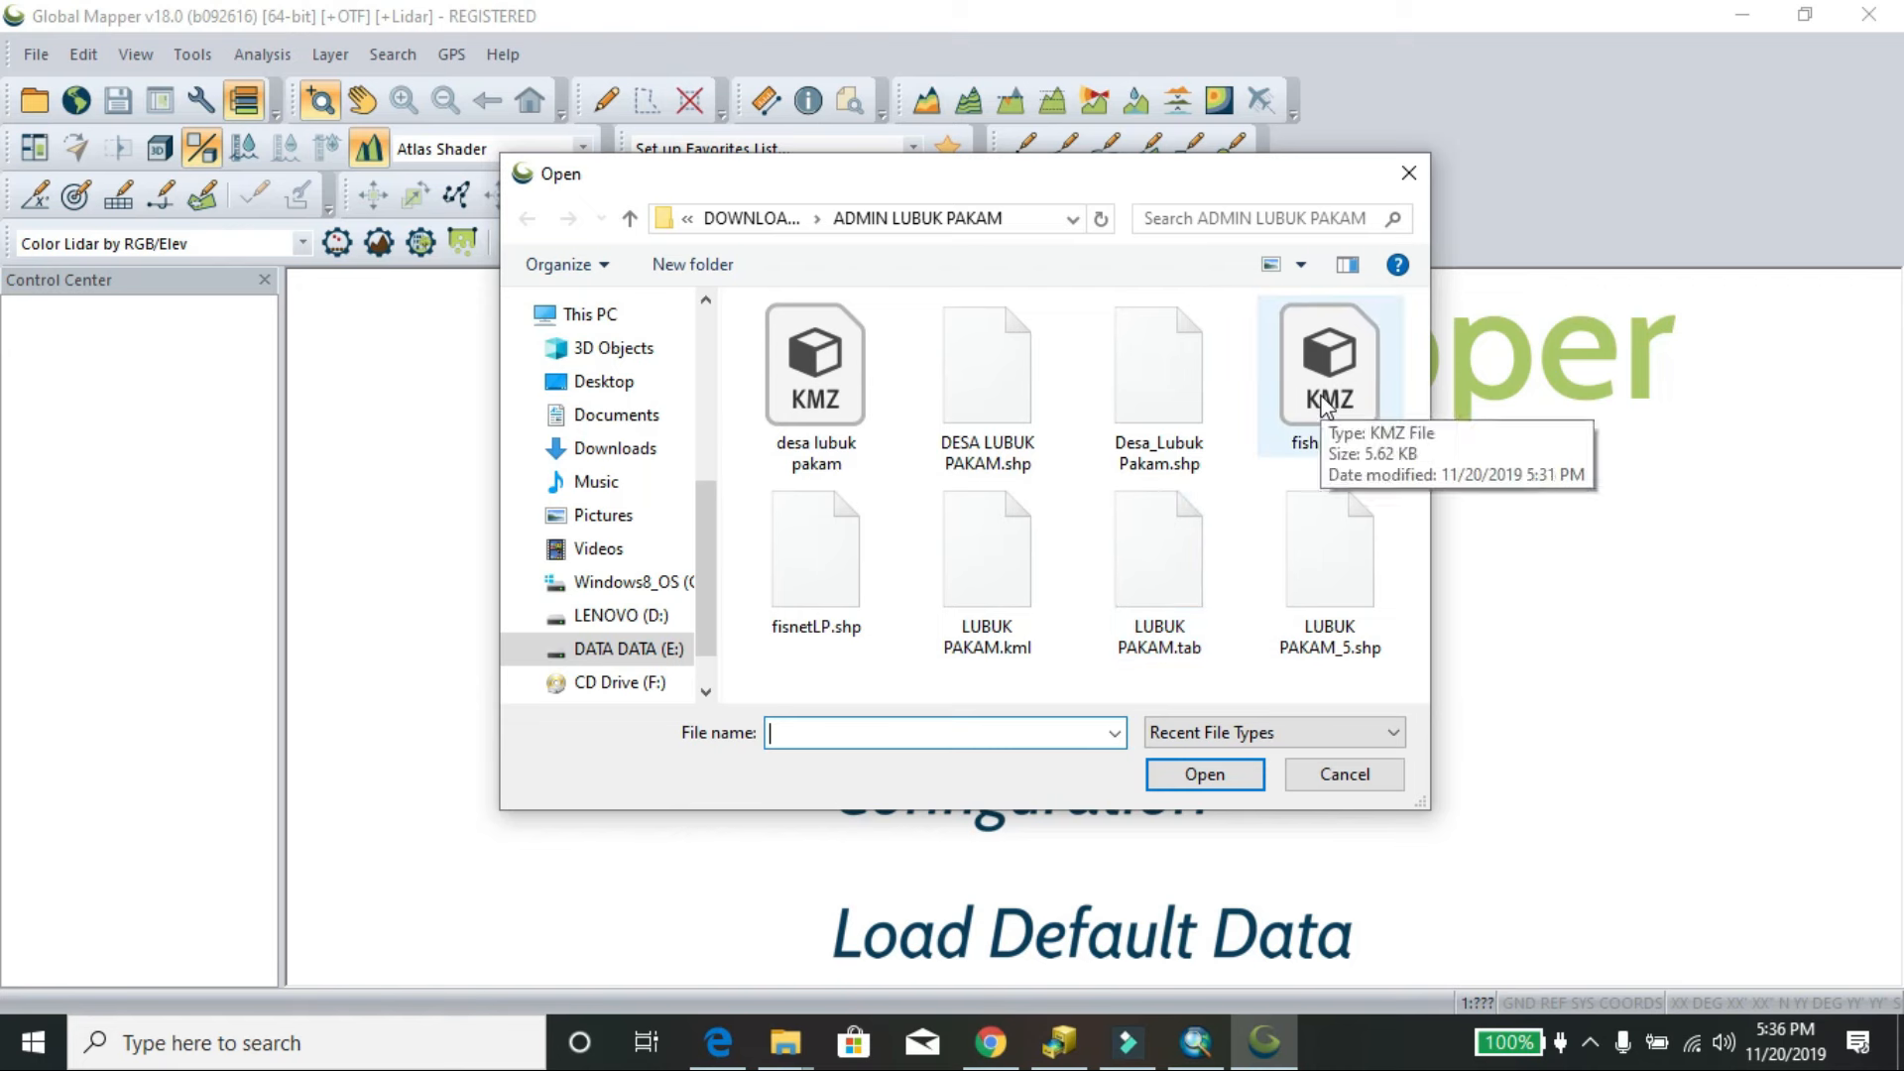
{"action": "left_click", "coordinate": [878, 610]}
{"action": "left_click", "coordinate": [1234, 778]}
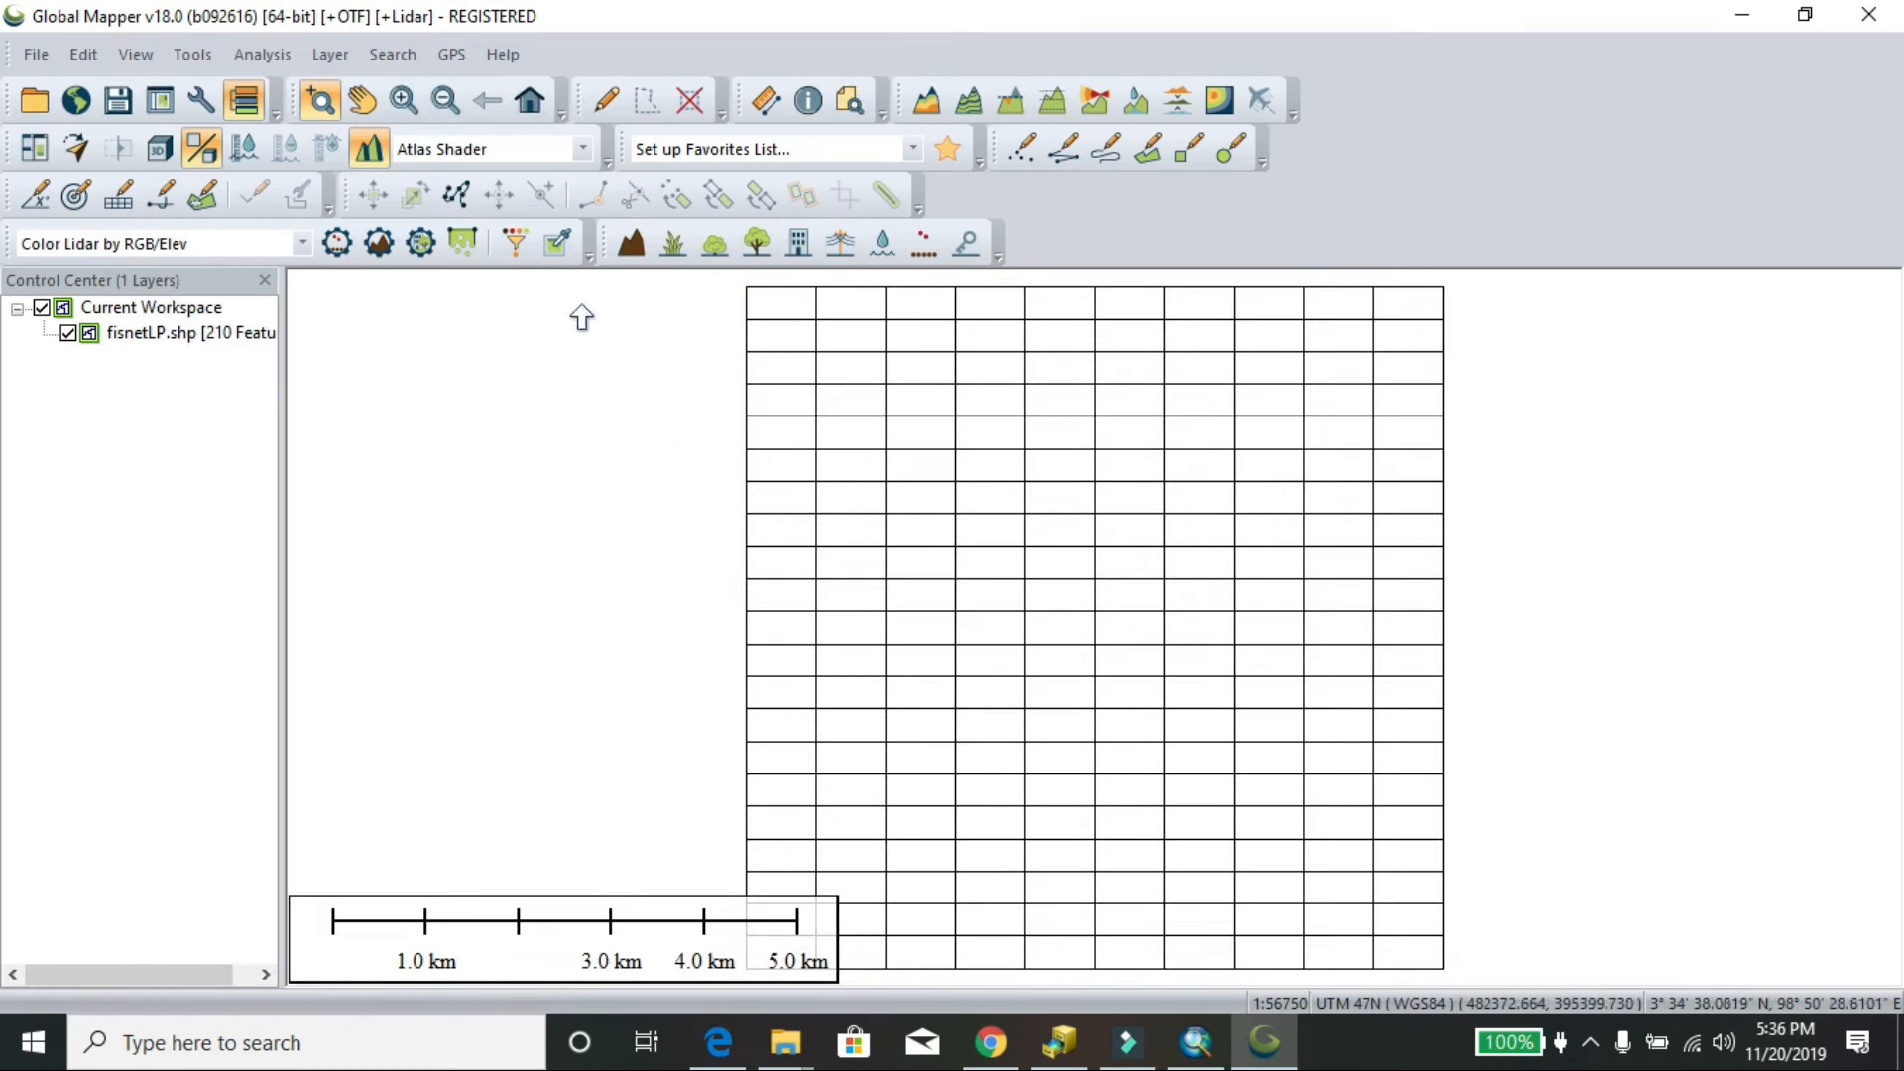
Start a vector export of the loaded fishnet in KML/KMZ format.
{"action": "left_click", "coordinate": [36, 54]}
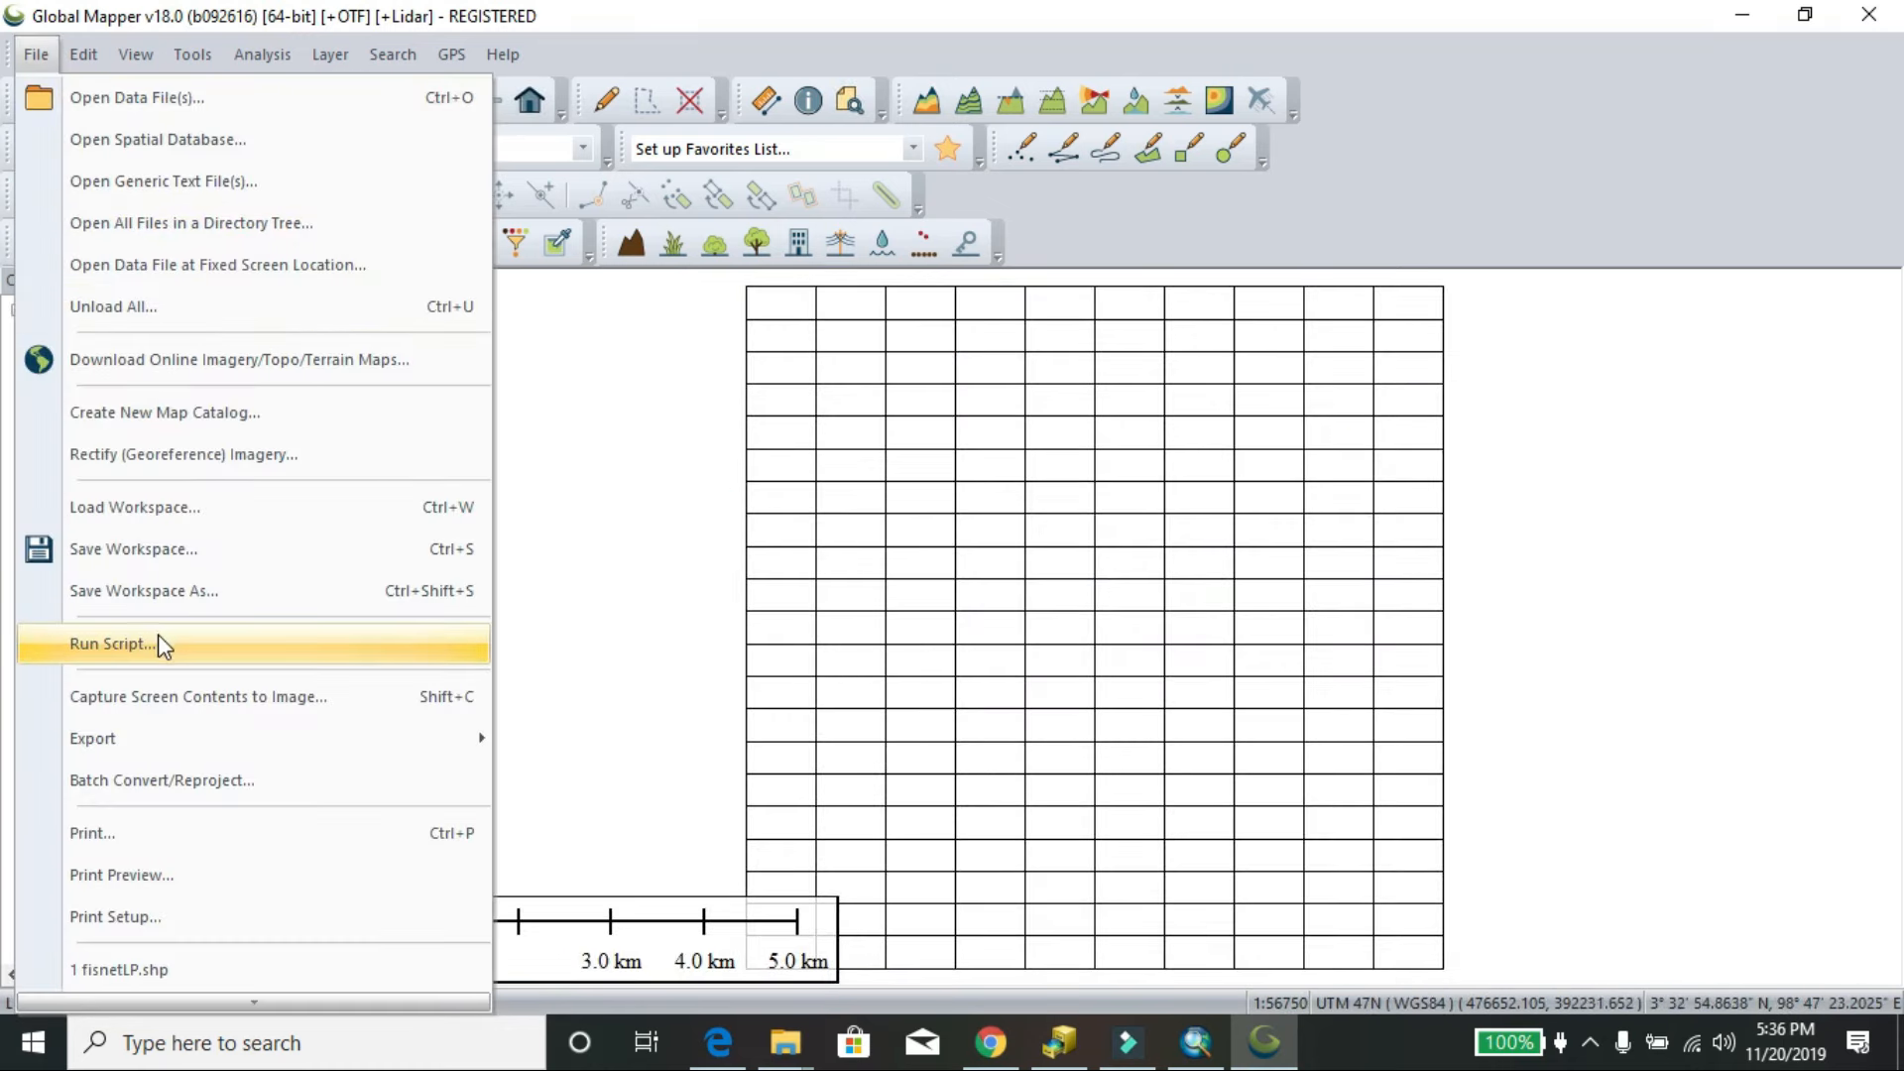
{"action": "mouse_move", "coordinate": [145, 728]}
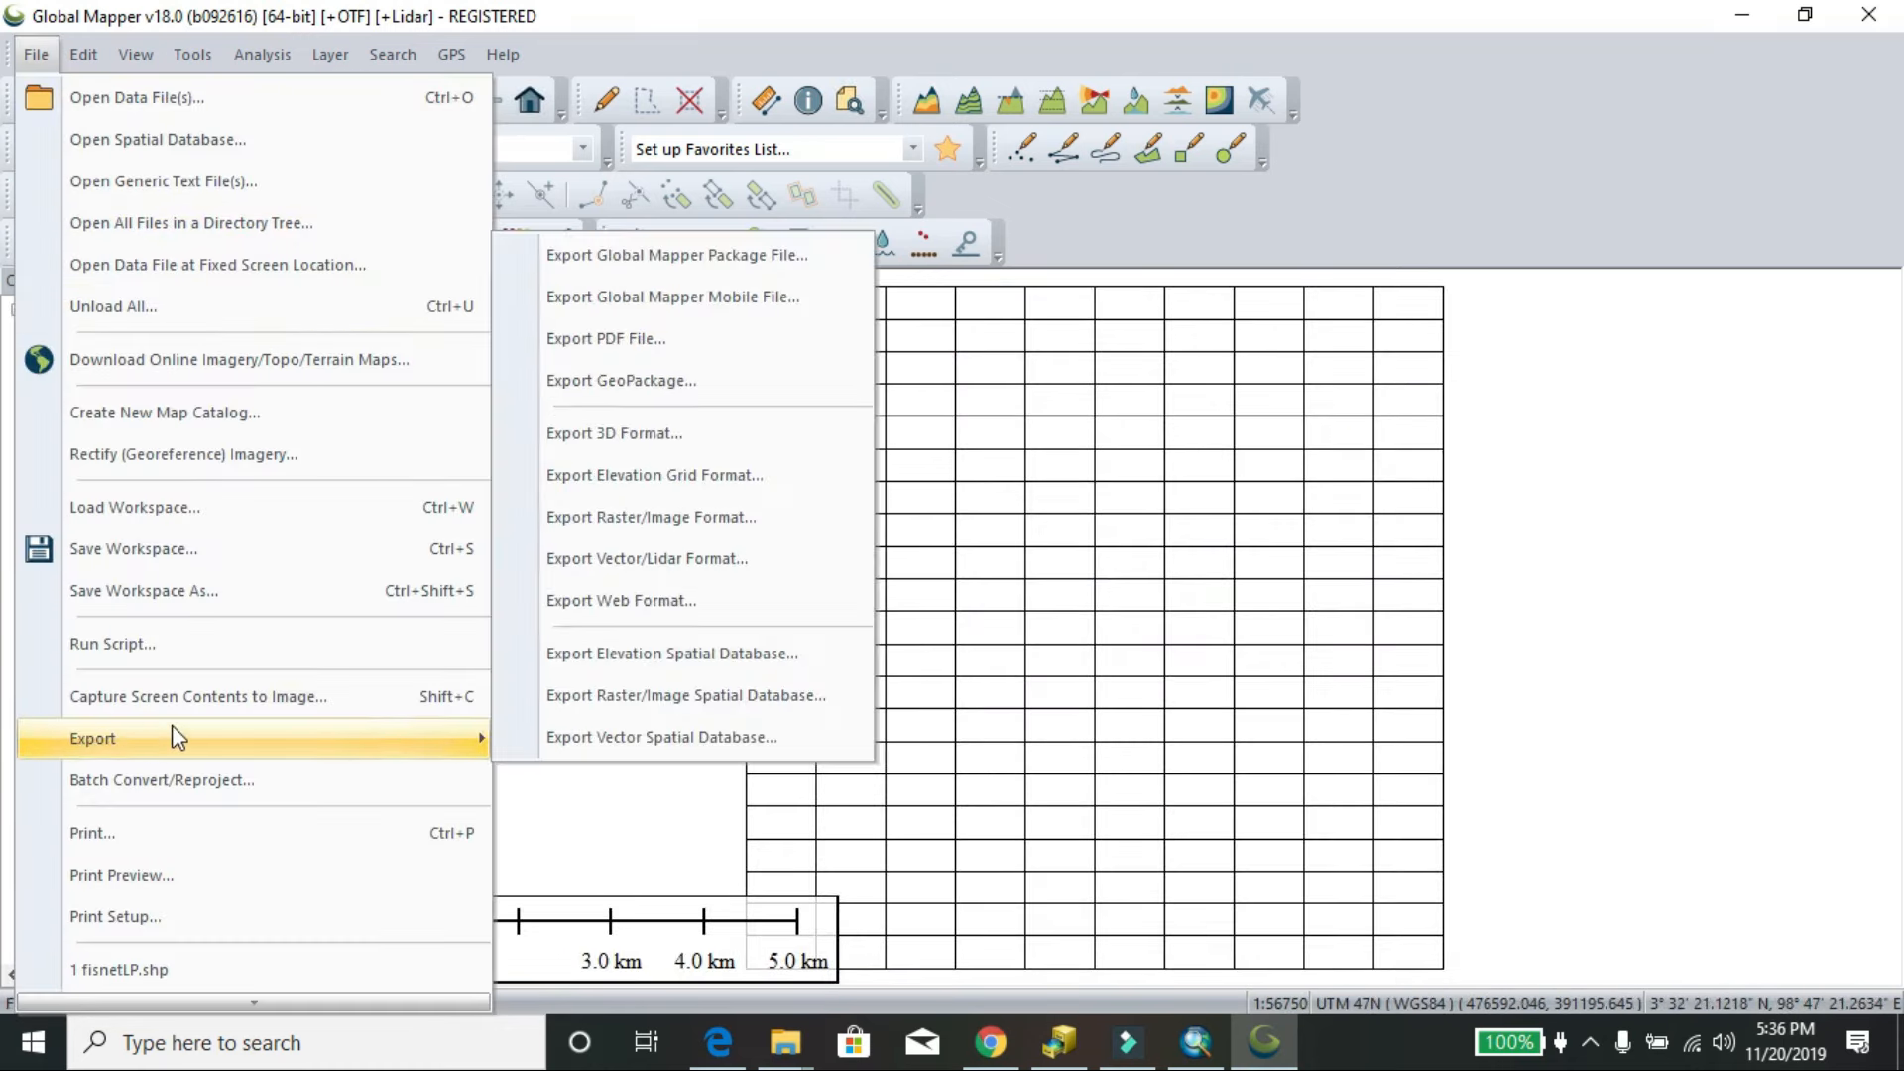
{"action": "left_click", "coordinate": [640, 561]}
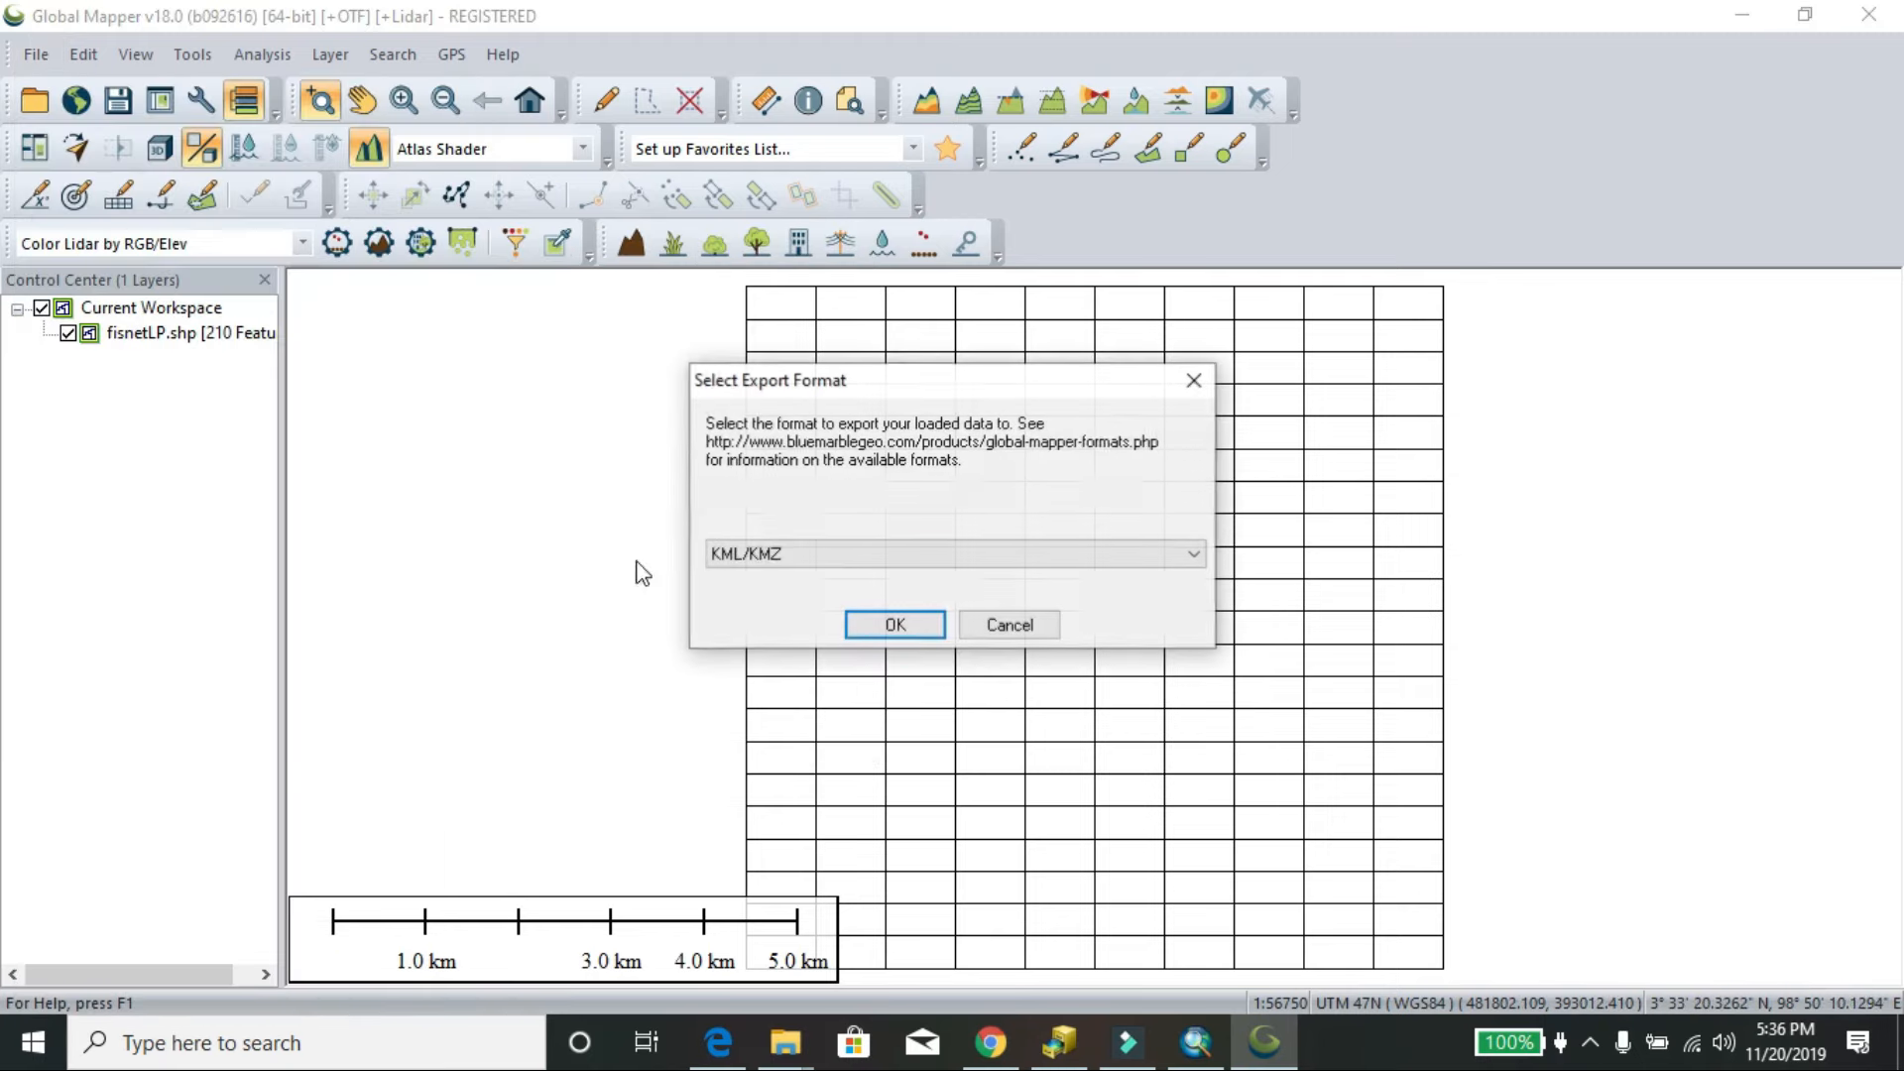
{"action": "left_click", "coordinate": [844, 555]}
{"action": "scroll", "coordinate": [774, 199], "scroll_direction": "up", "scroll_amount": 3}
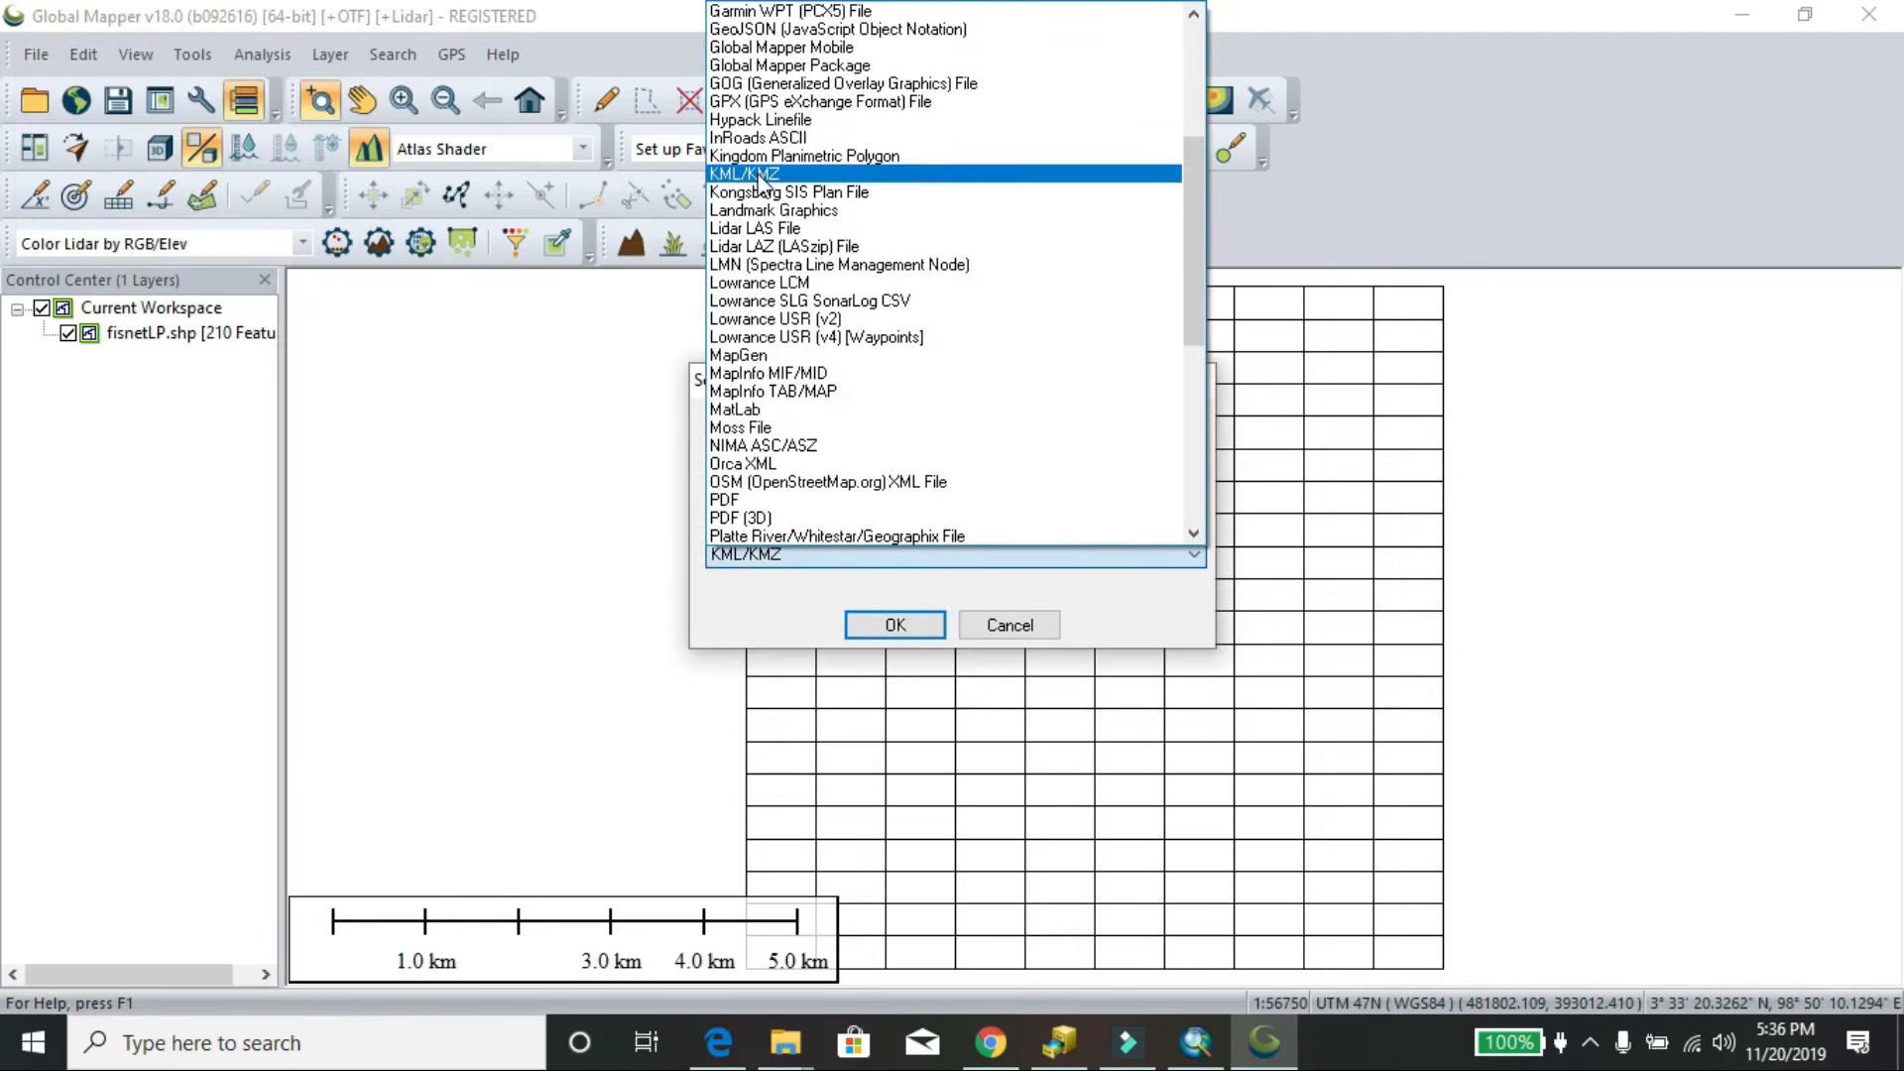
{"action": "left_click", "coordinate": [760, 181]}
{"action": "left_click", "coordinate": [890, 625]}
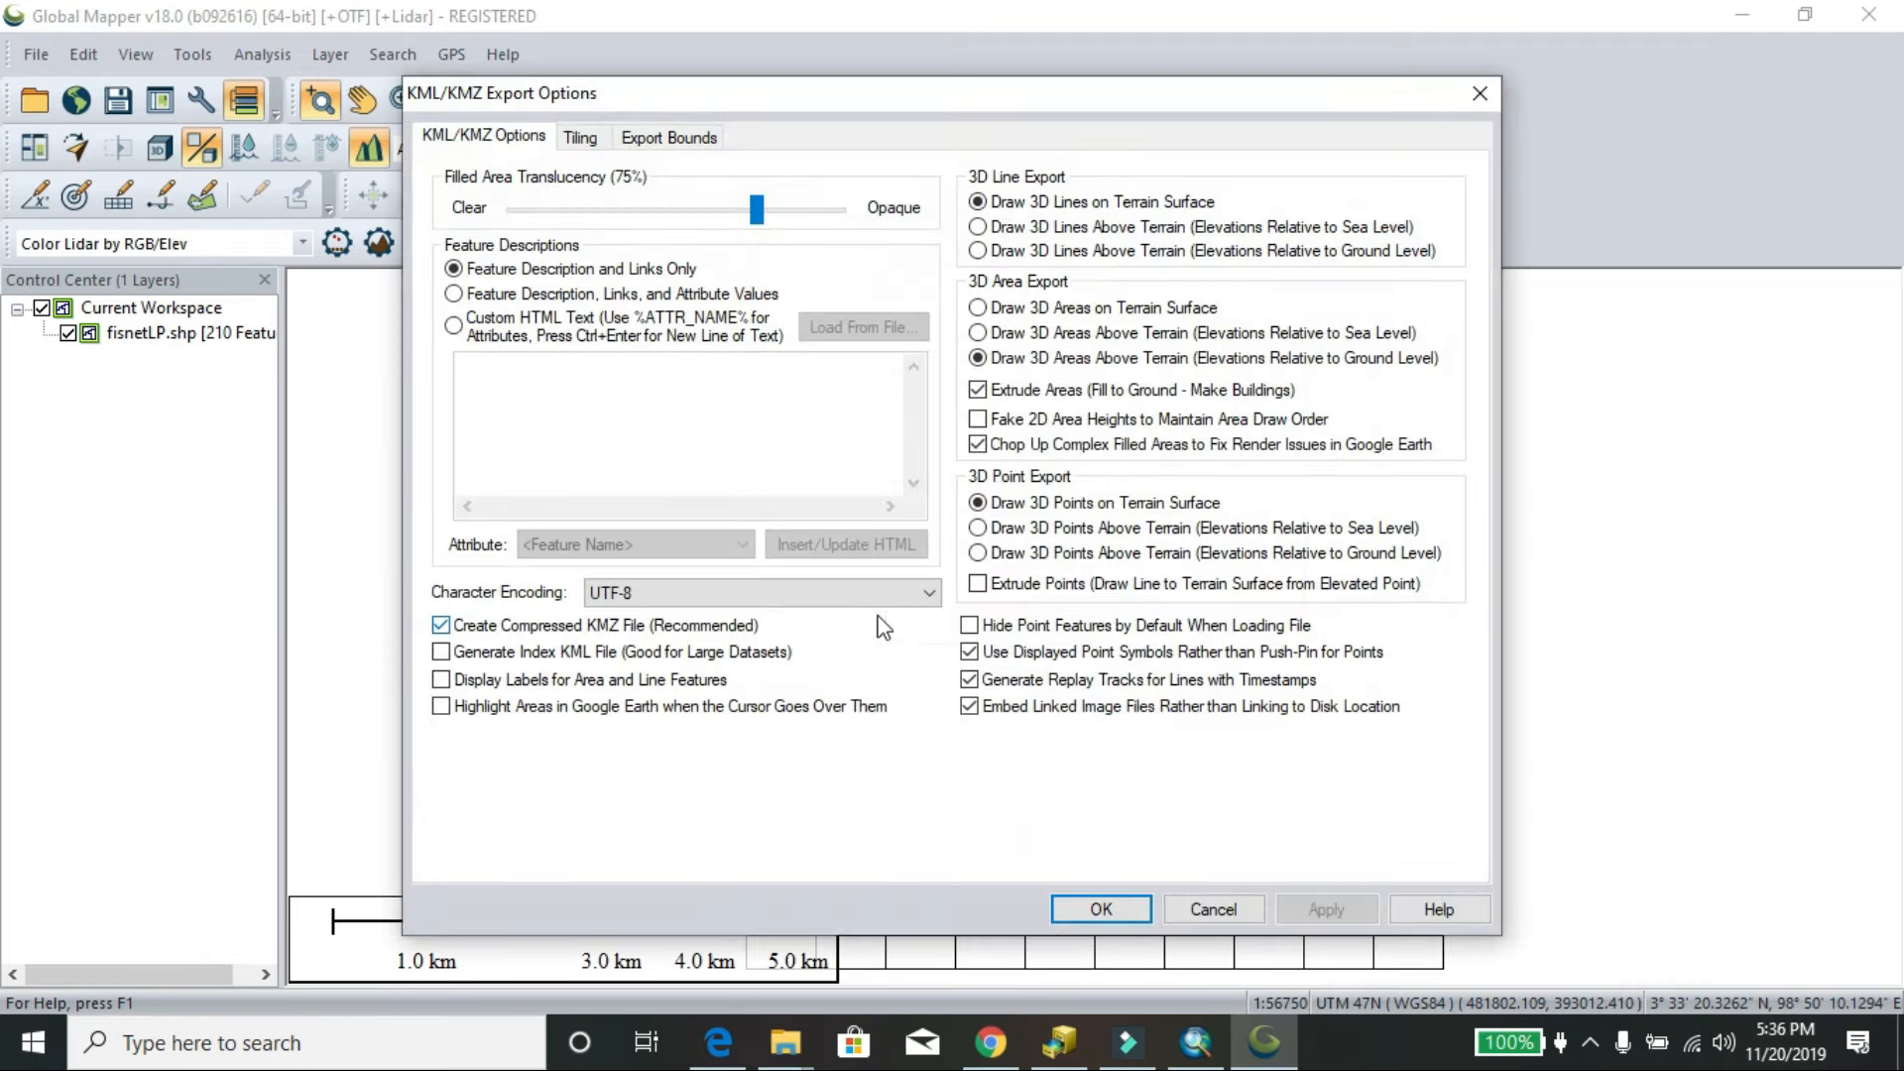
Accept the default KML/KMZ export options and save the file as fishnet LP.kmz, replacing the existing file.
{"action": "left_click", "coordinate": [1099, 907]}
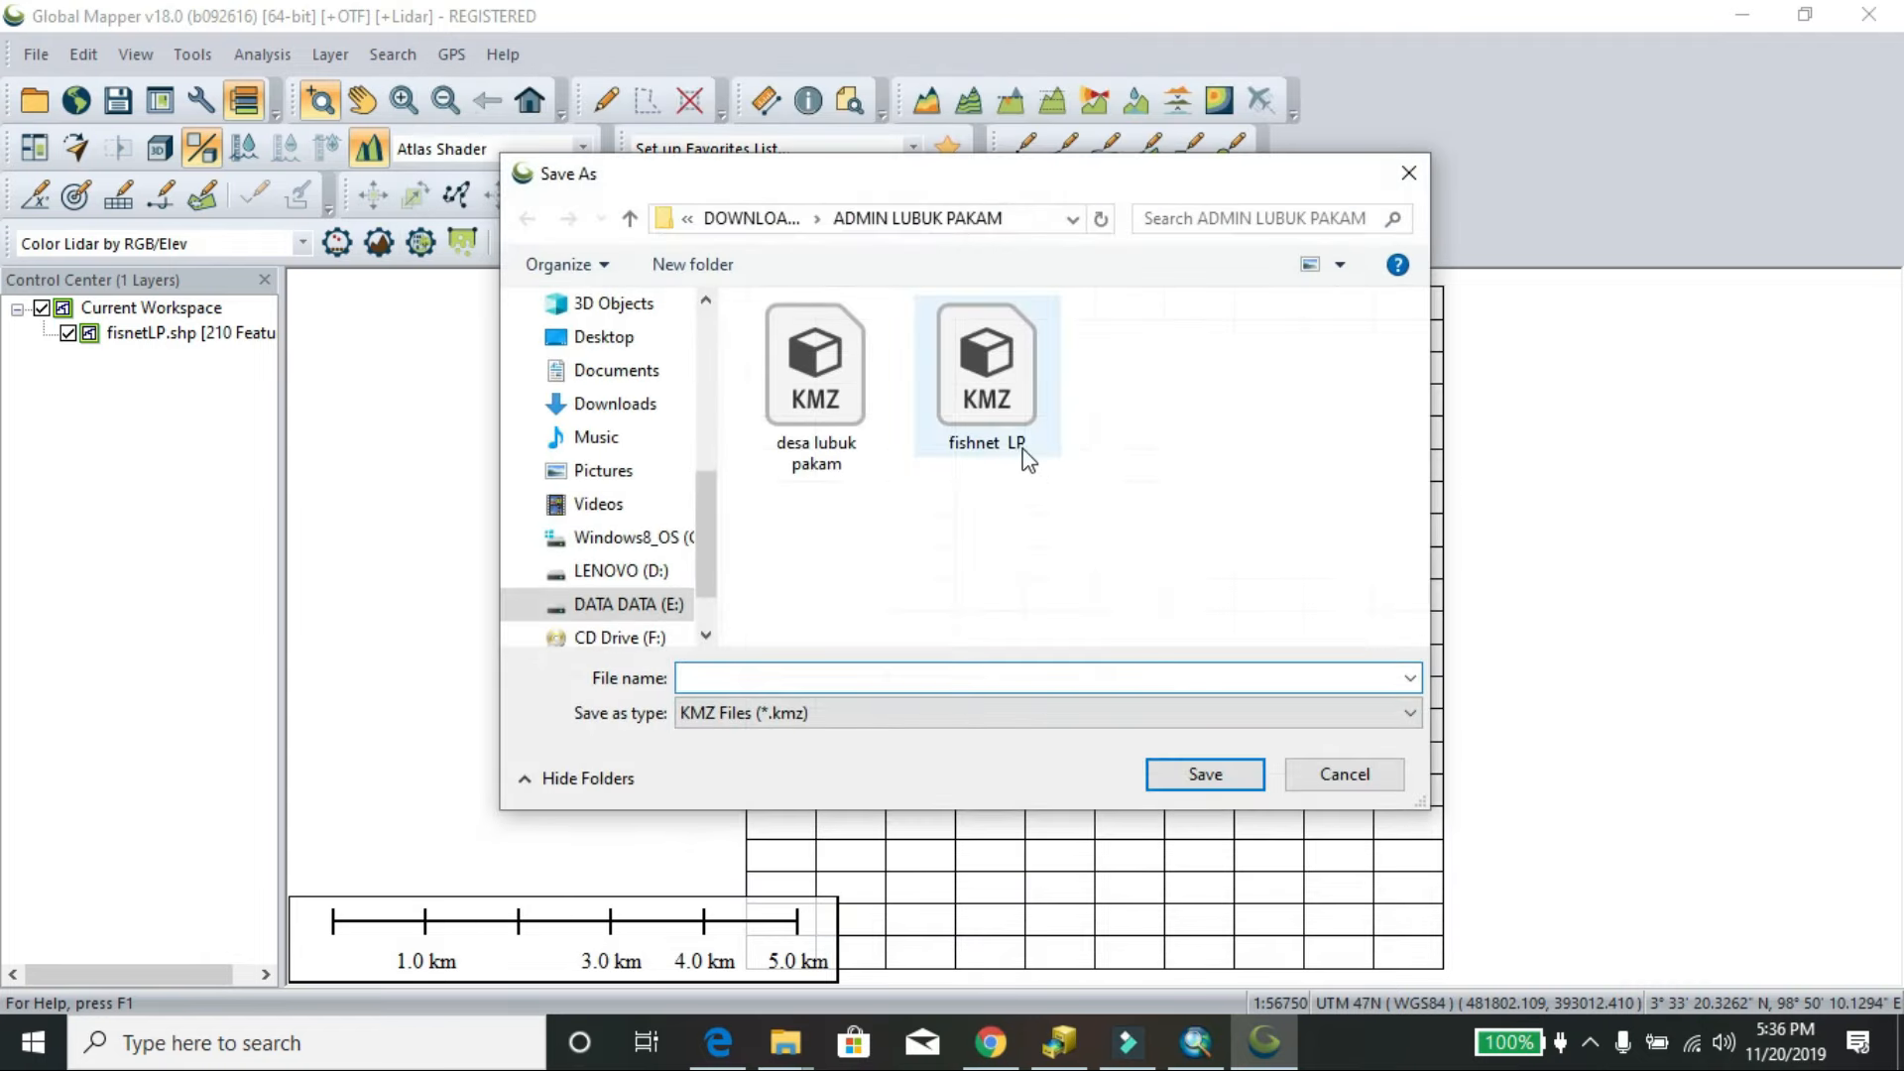
{"action": "left_click", "coordinate": [1011, 442]}
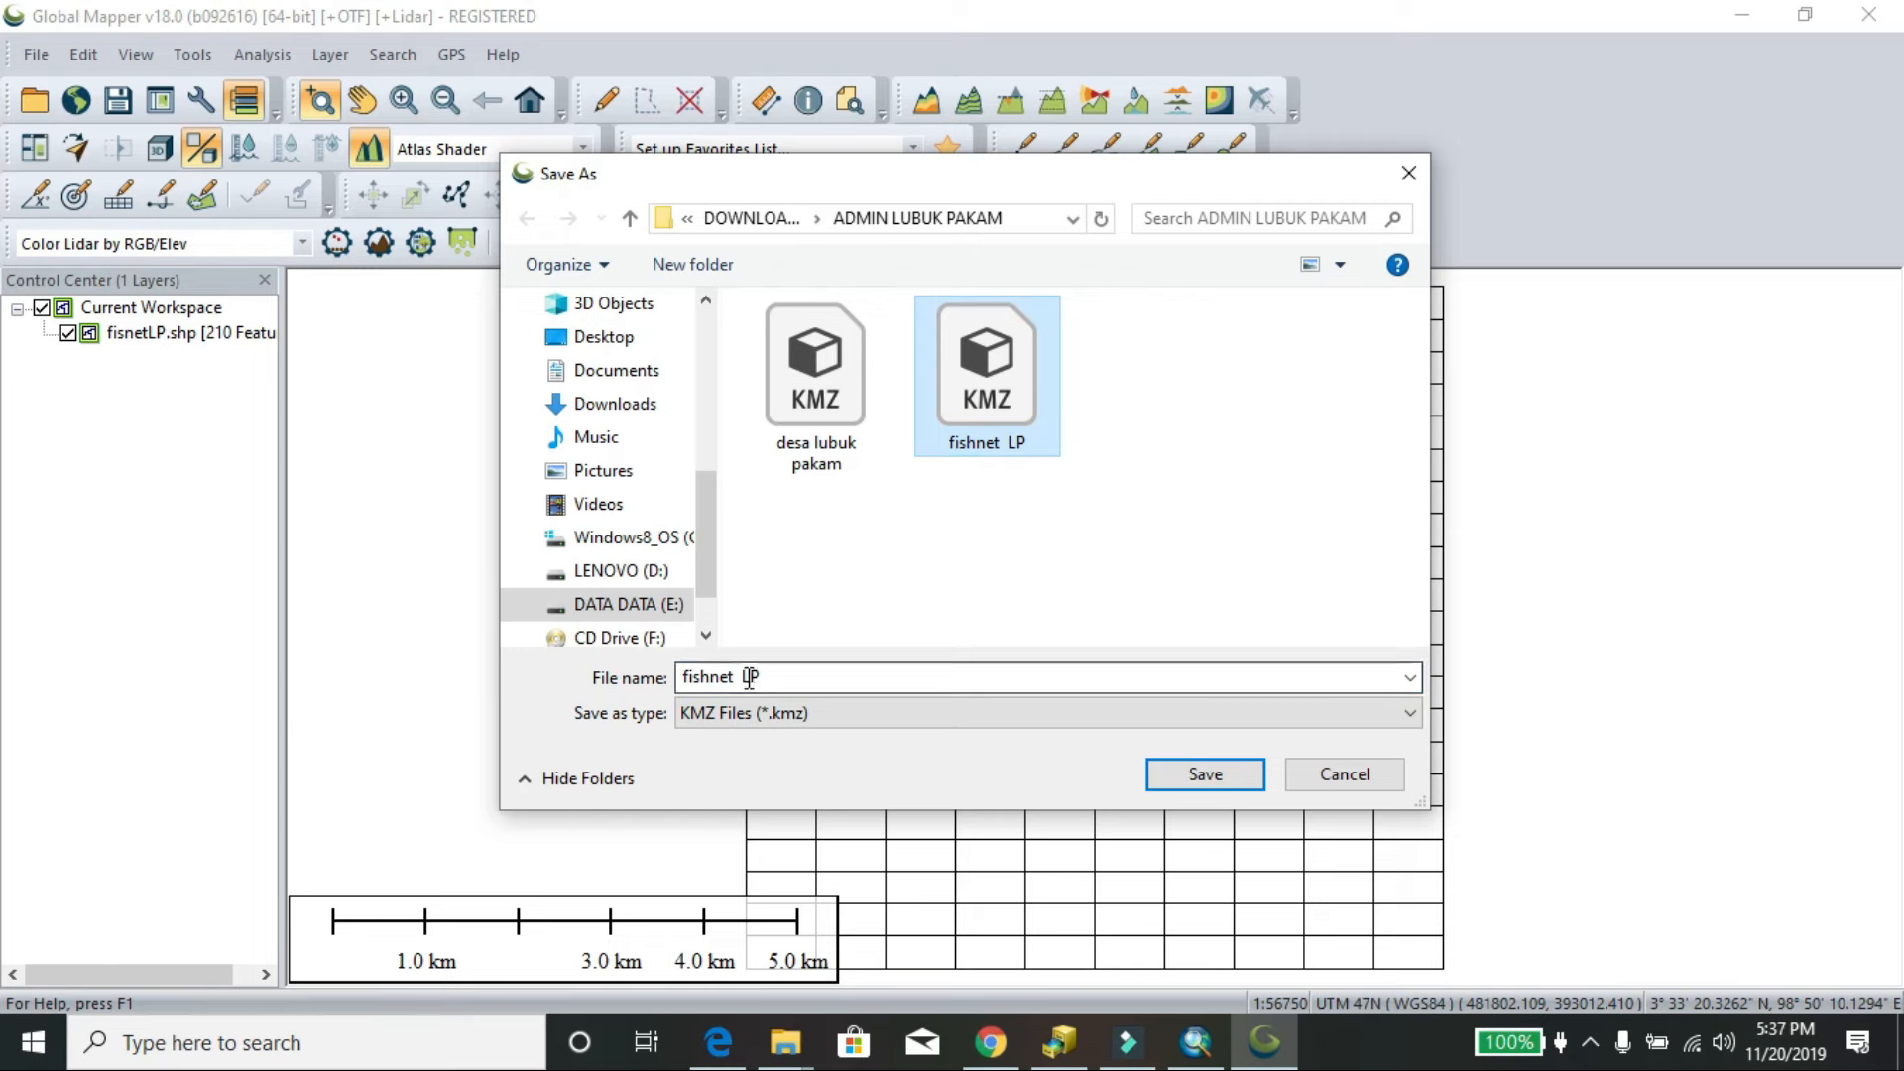
{"action": "left_click", "coordinate": [1212, 780]}
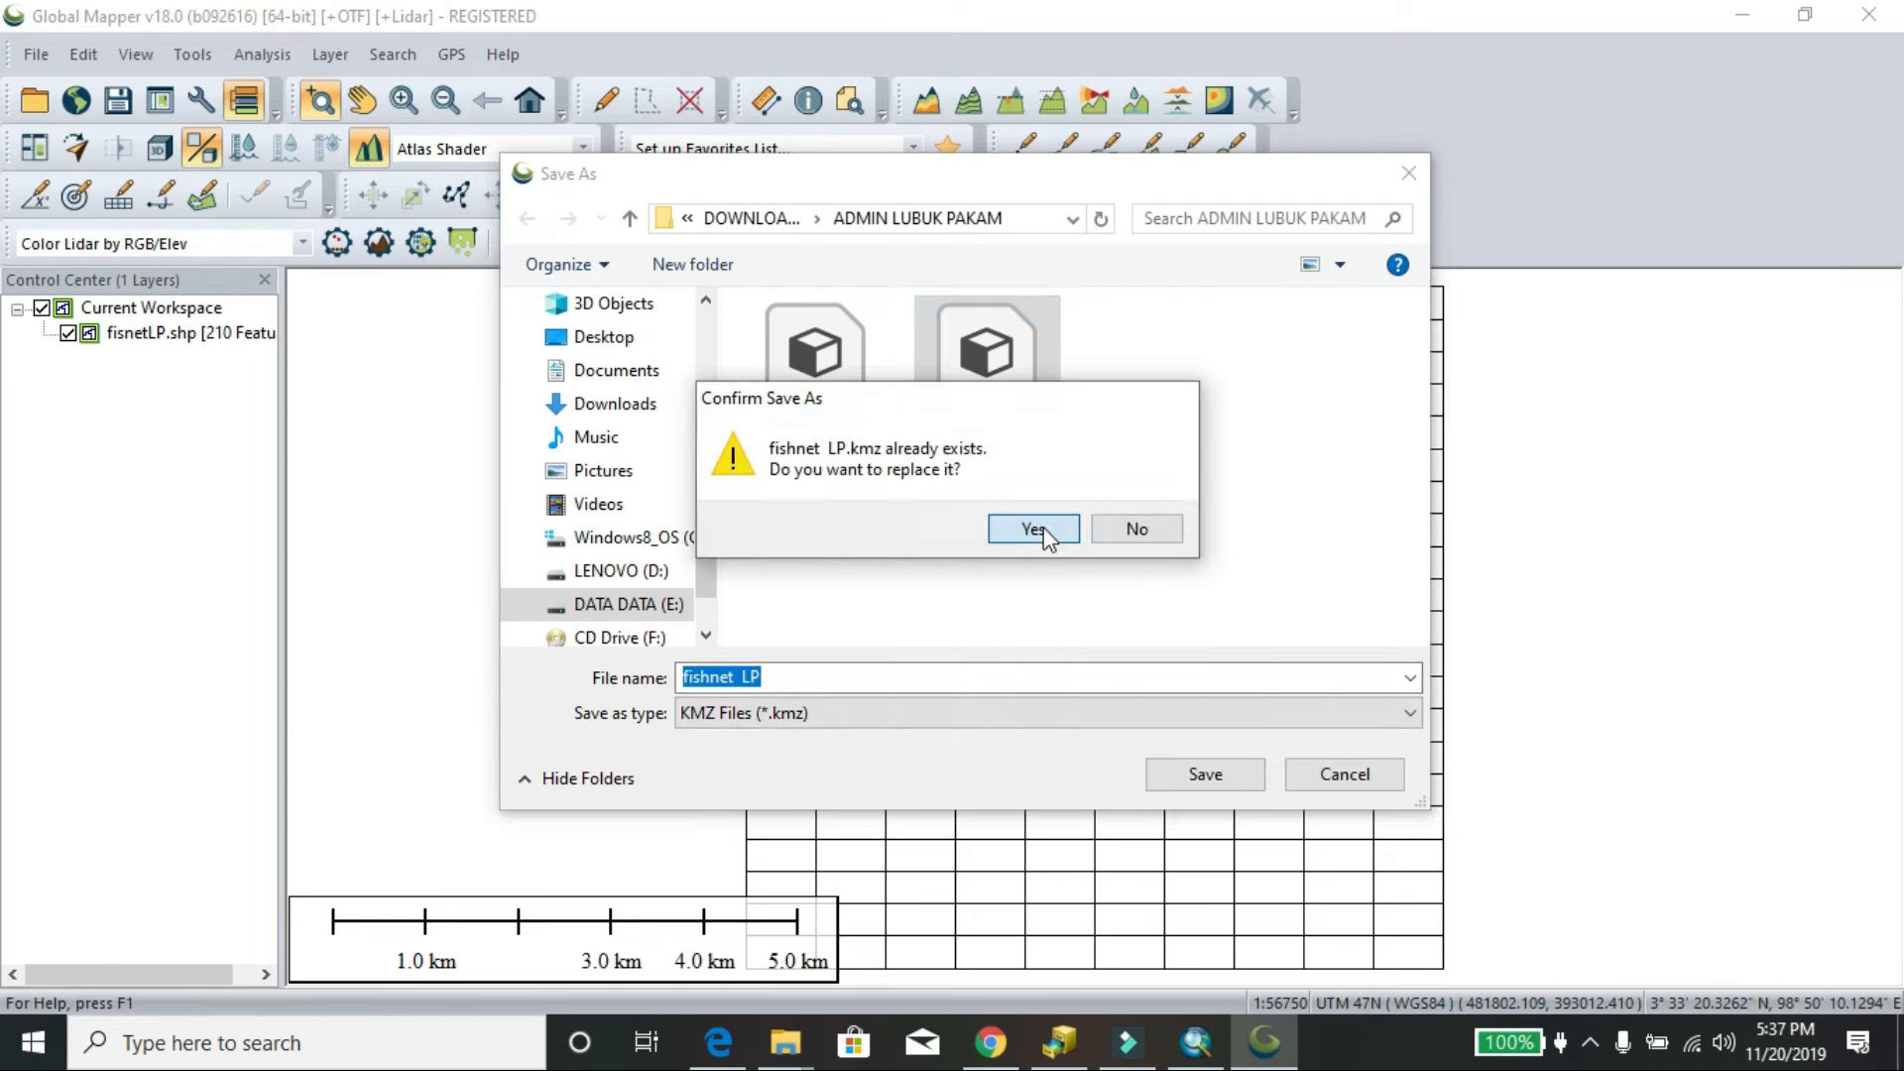
{"action": "left_click", "coordinate": [1033, 530]}
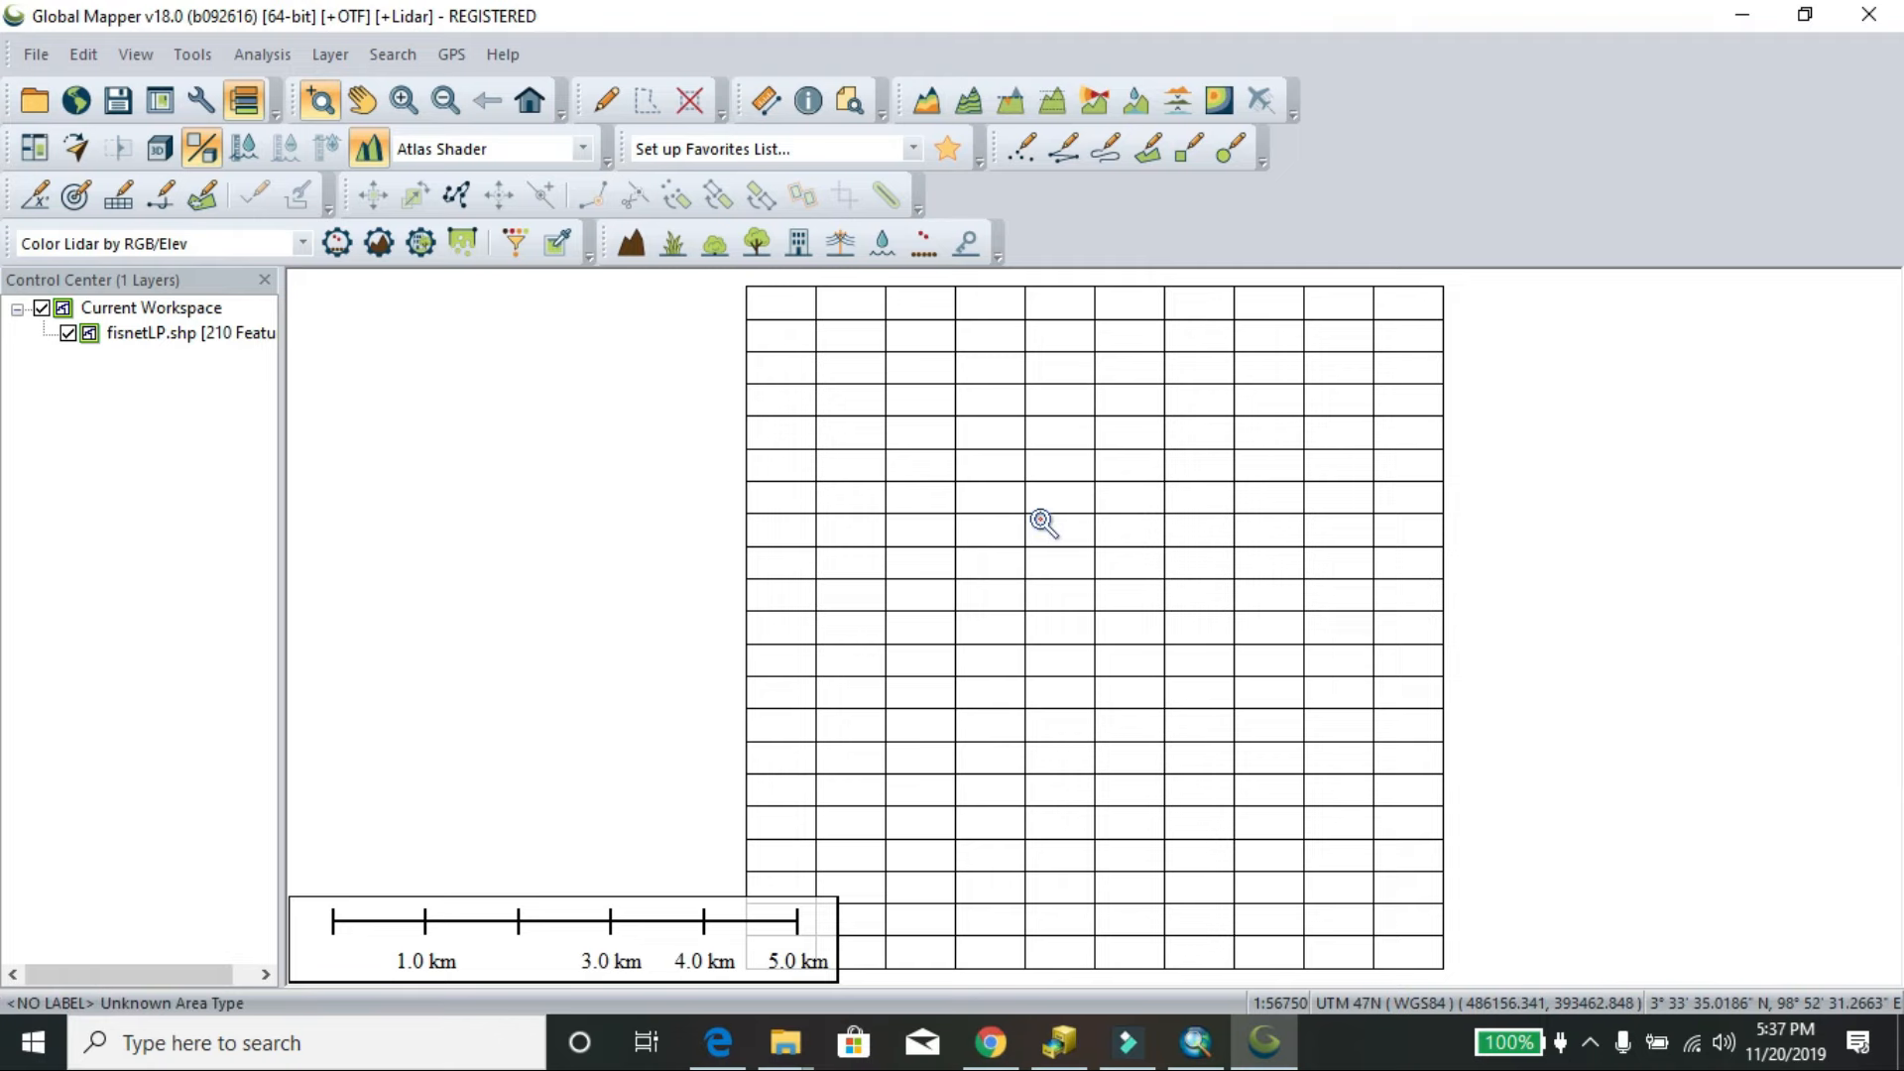
Minimize Global Mapper and launch SAS.Planet from the desktop.
{"action": "left_click", "coordinate": [1760, 15]}
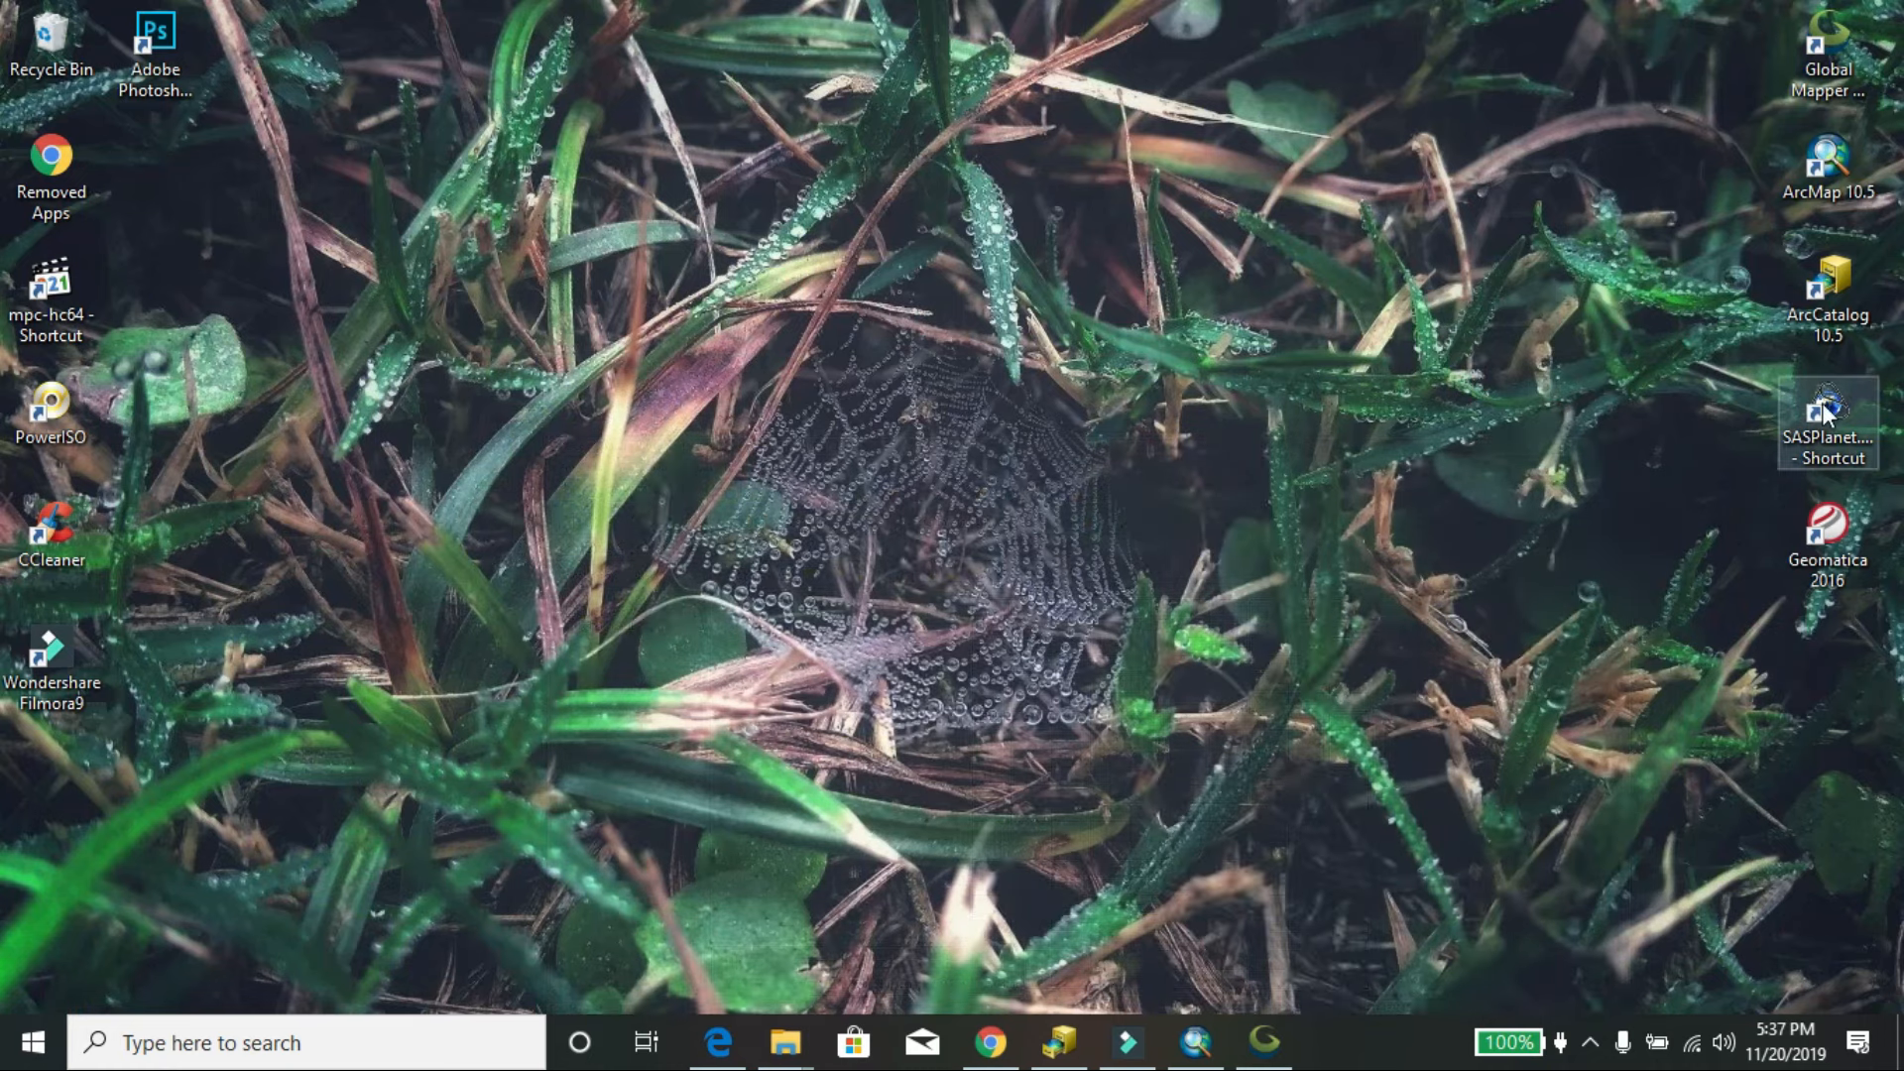
{"action": "left_click", "coordinate": [1799, 407]}
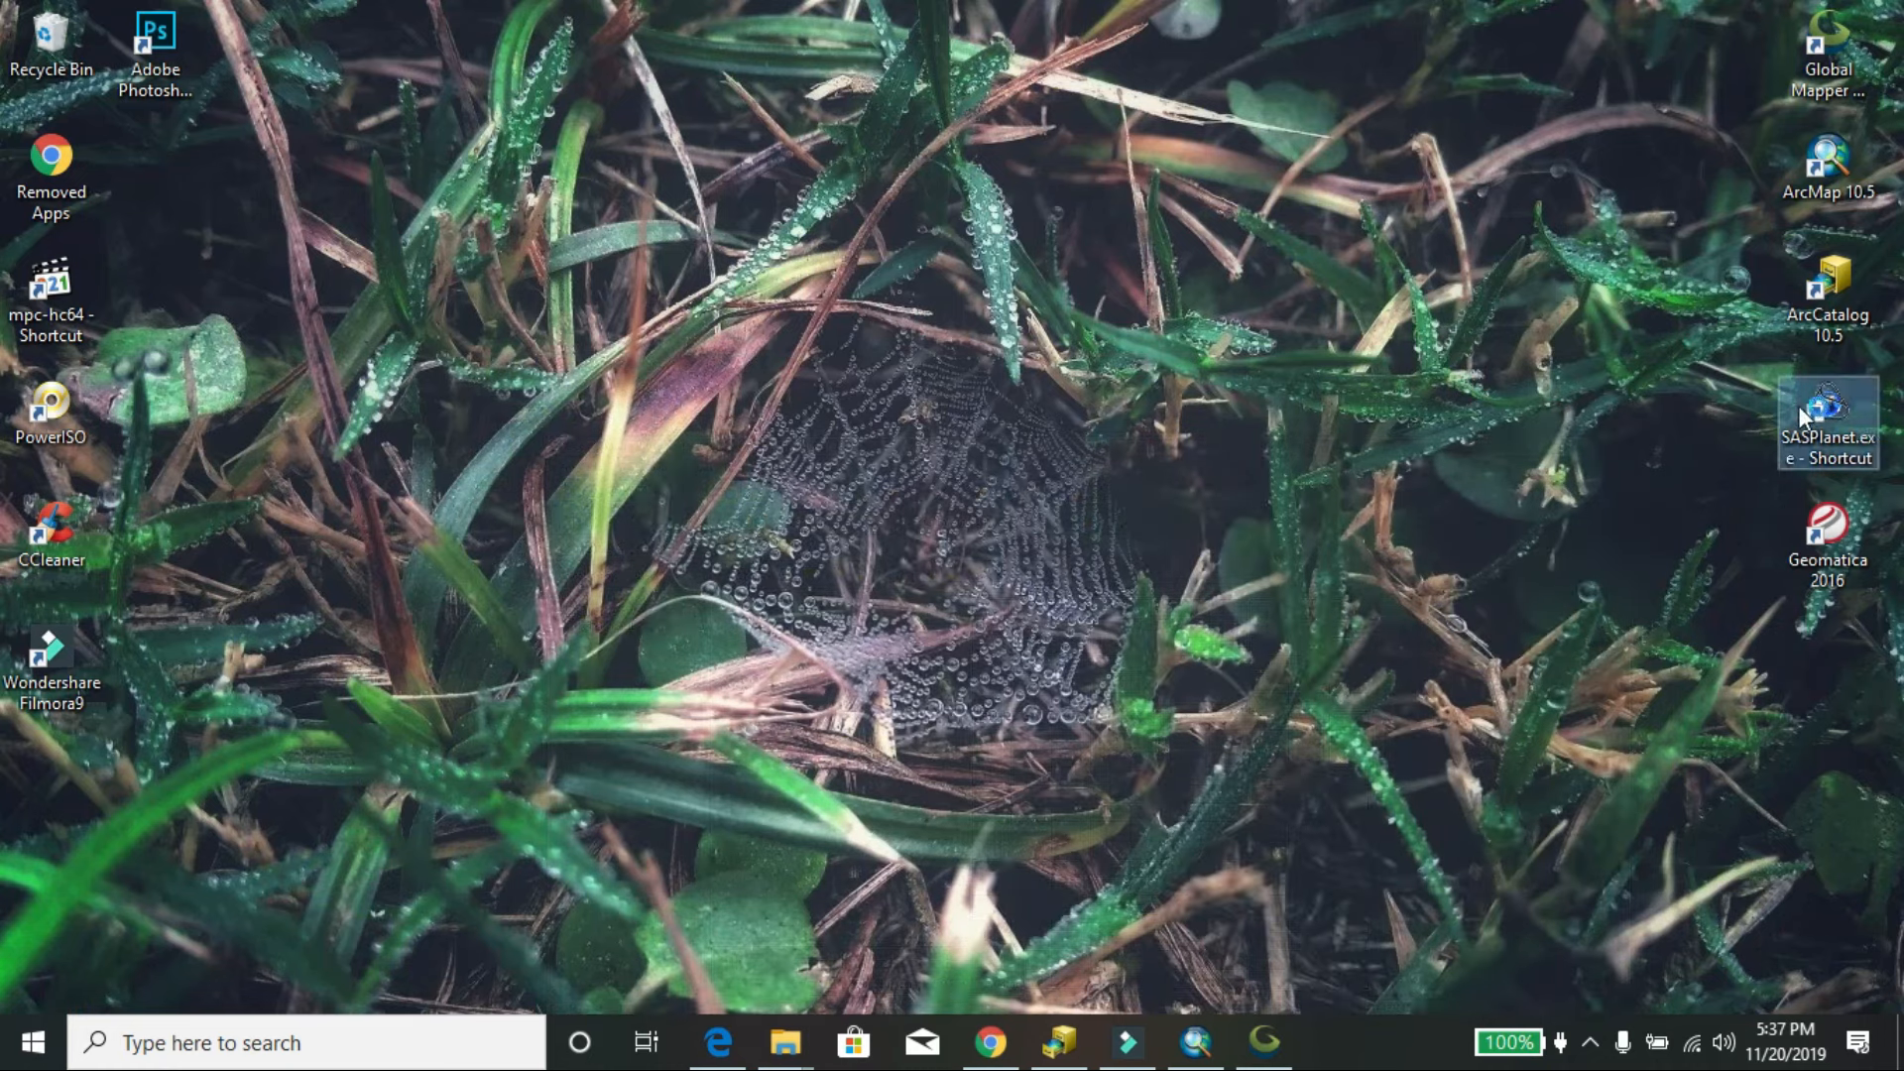
{"action": "double_click", "coordinate": [1799, 407]}
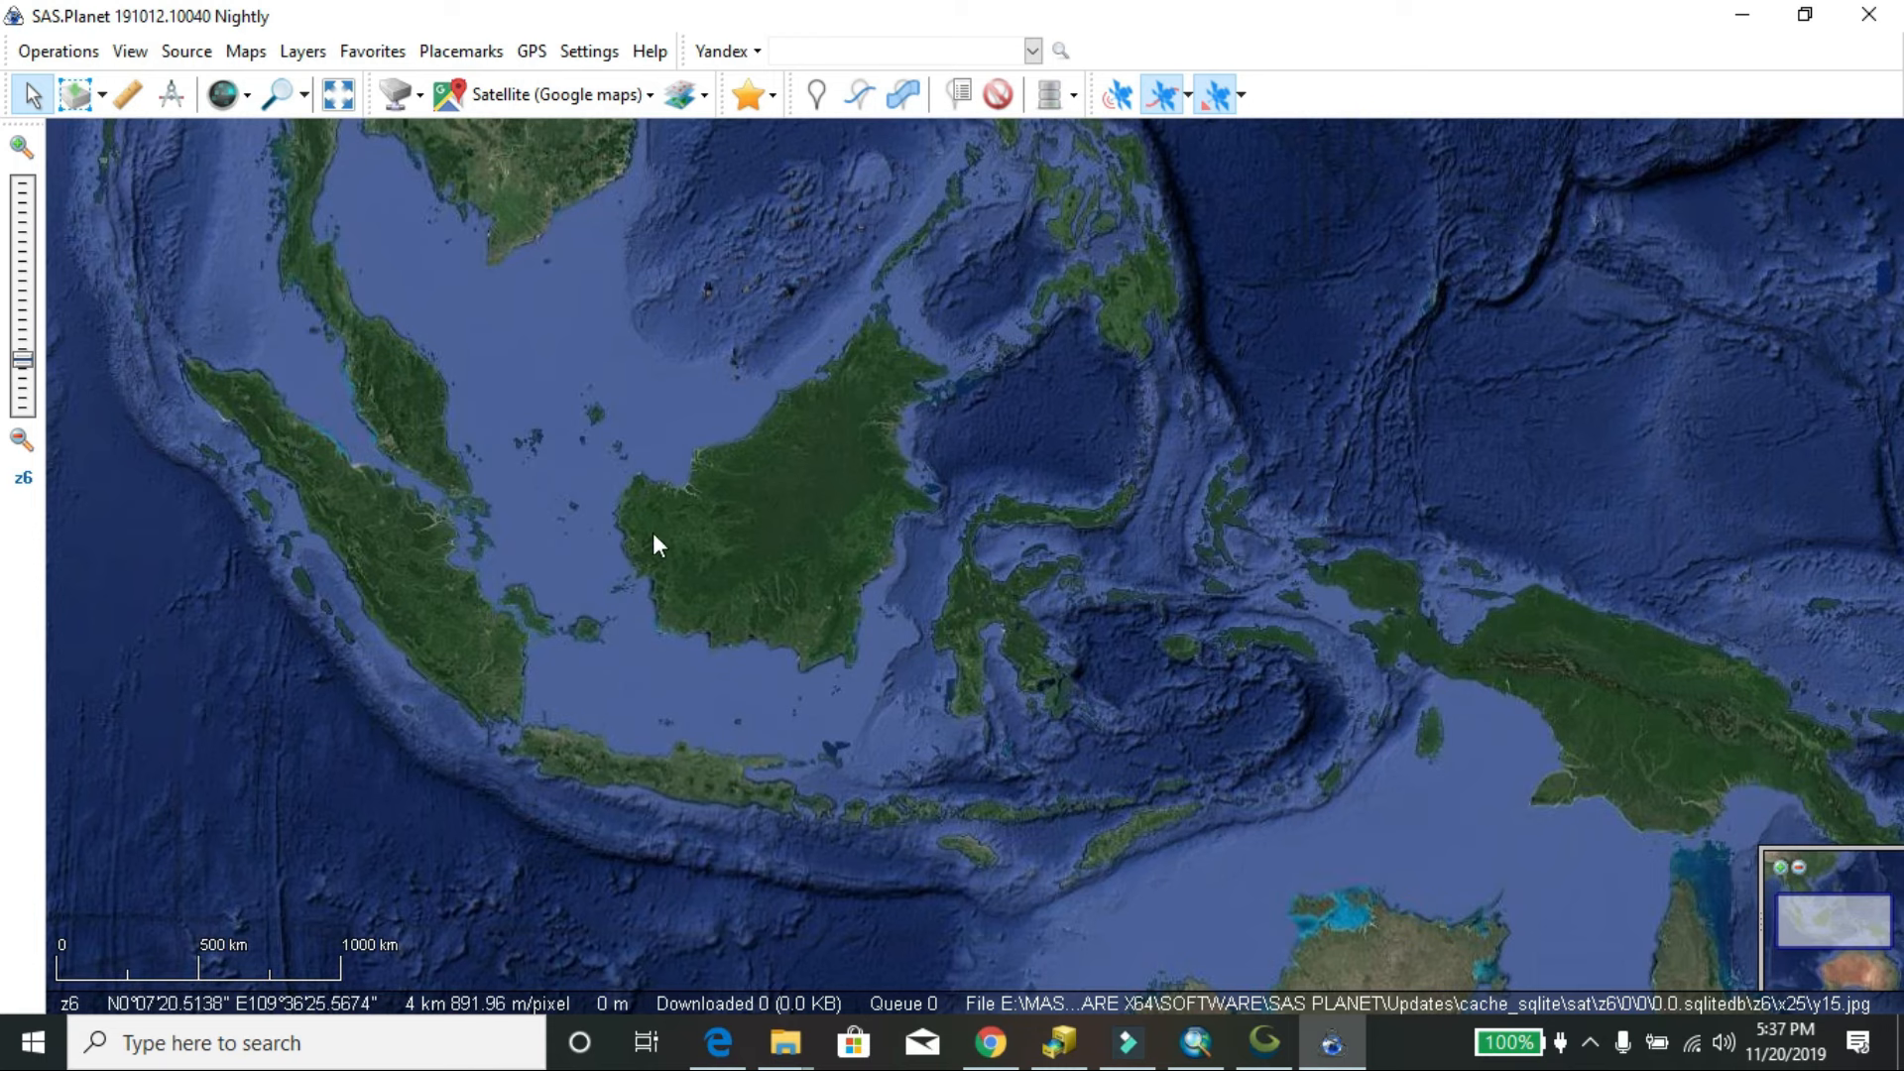
Start a placemark import and load the fishnet LP KMZ file from the ADMIN LUBUK PAKAM folder.
{"action": "scroll", "coordinate": [319, 454], "scroll_direction": "up", "scroll_amount": 3}
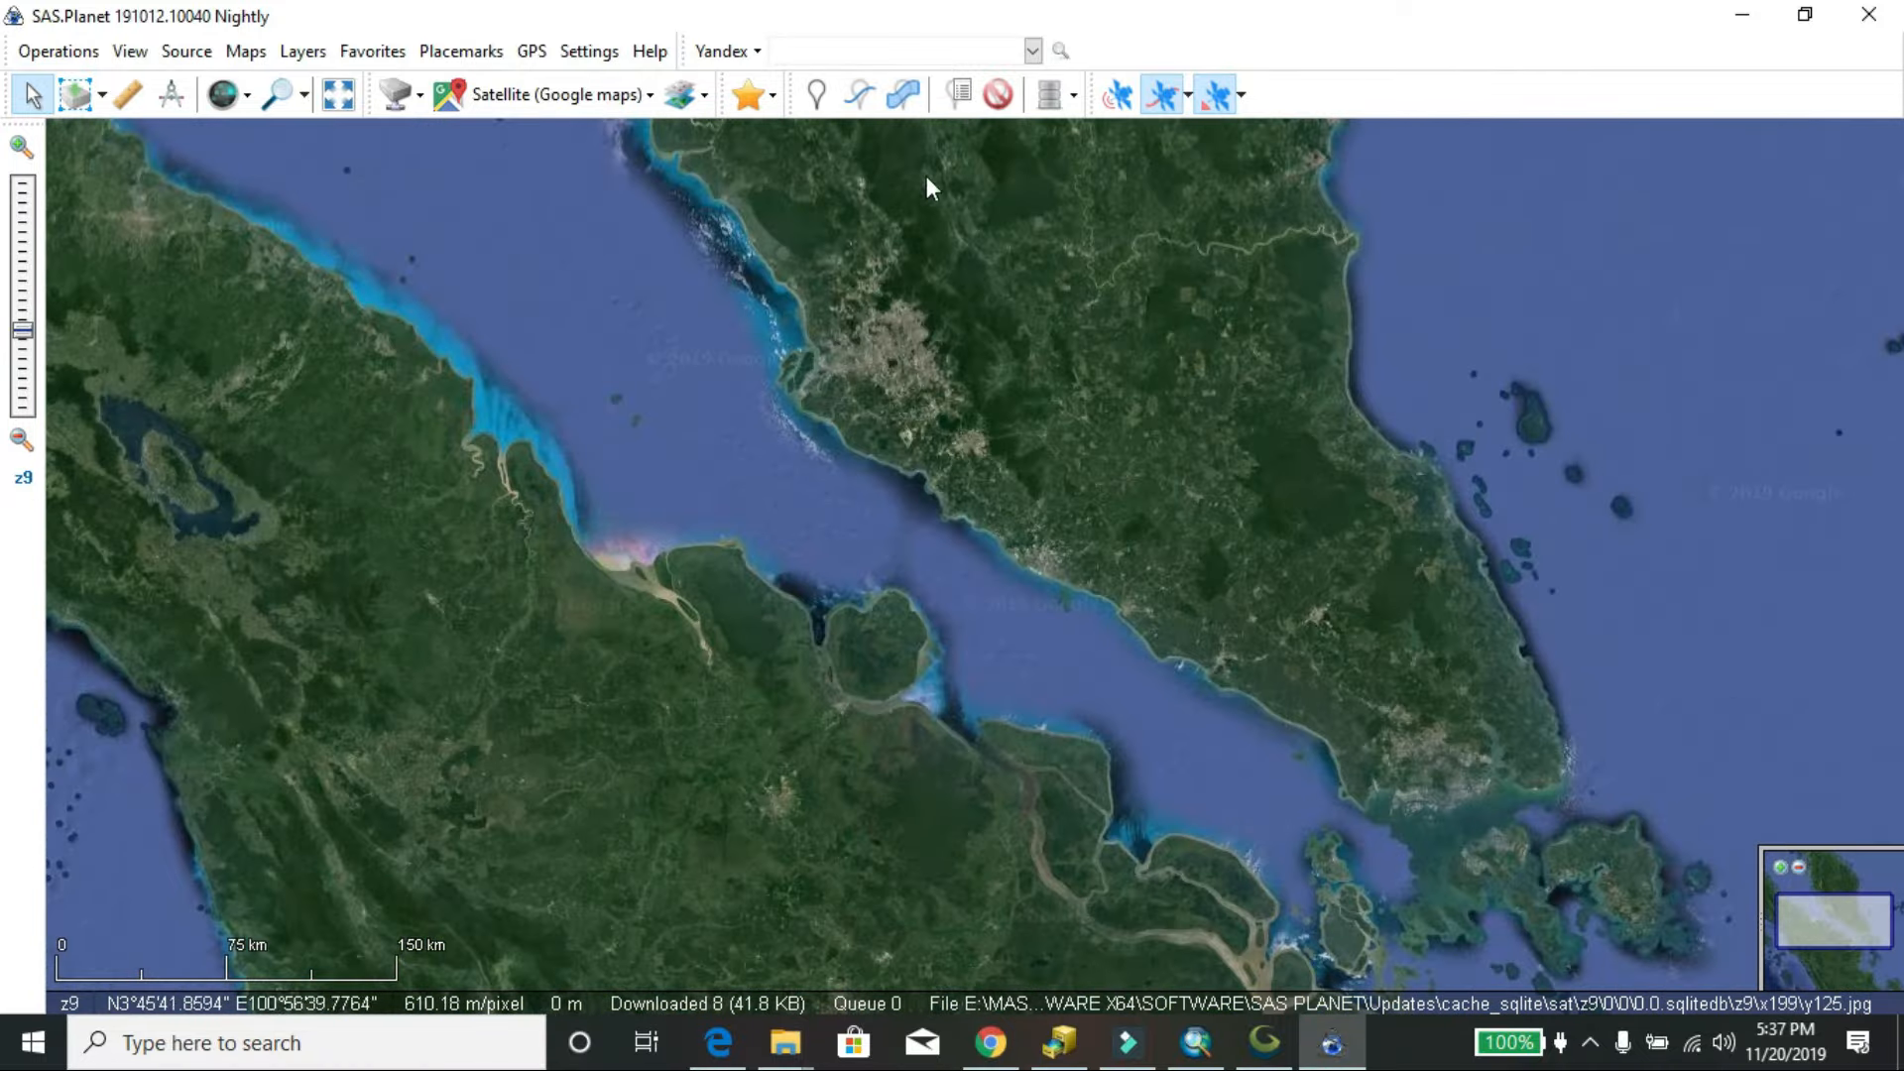
{"action": "left_click", "coordinate": [958, 94]}
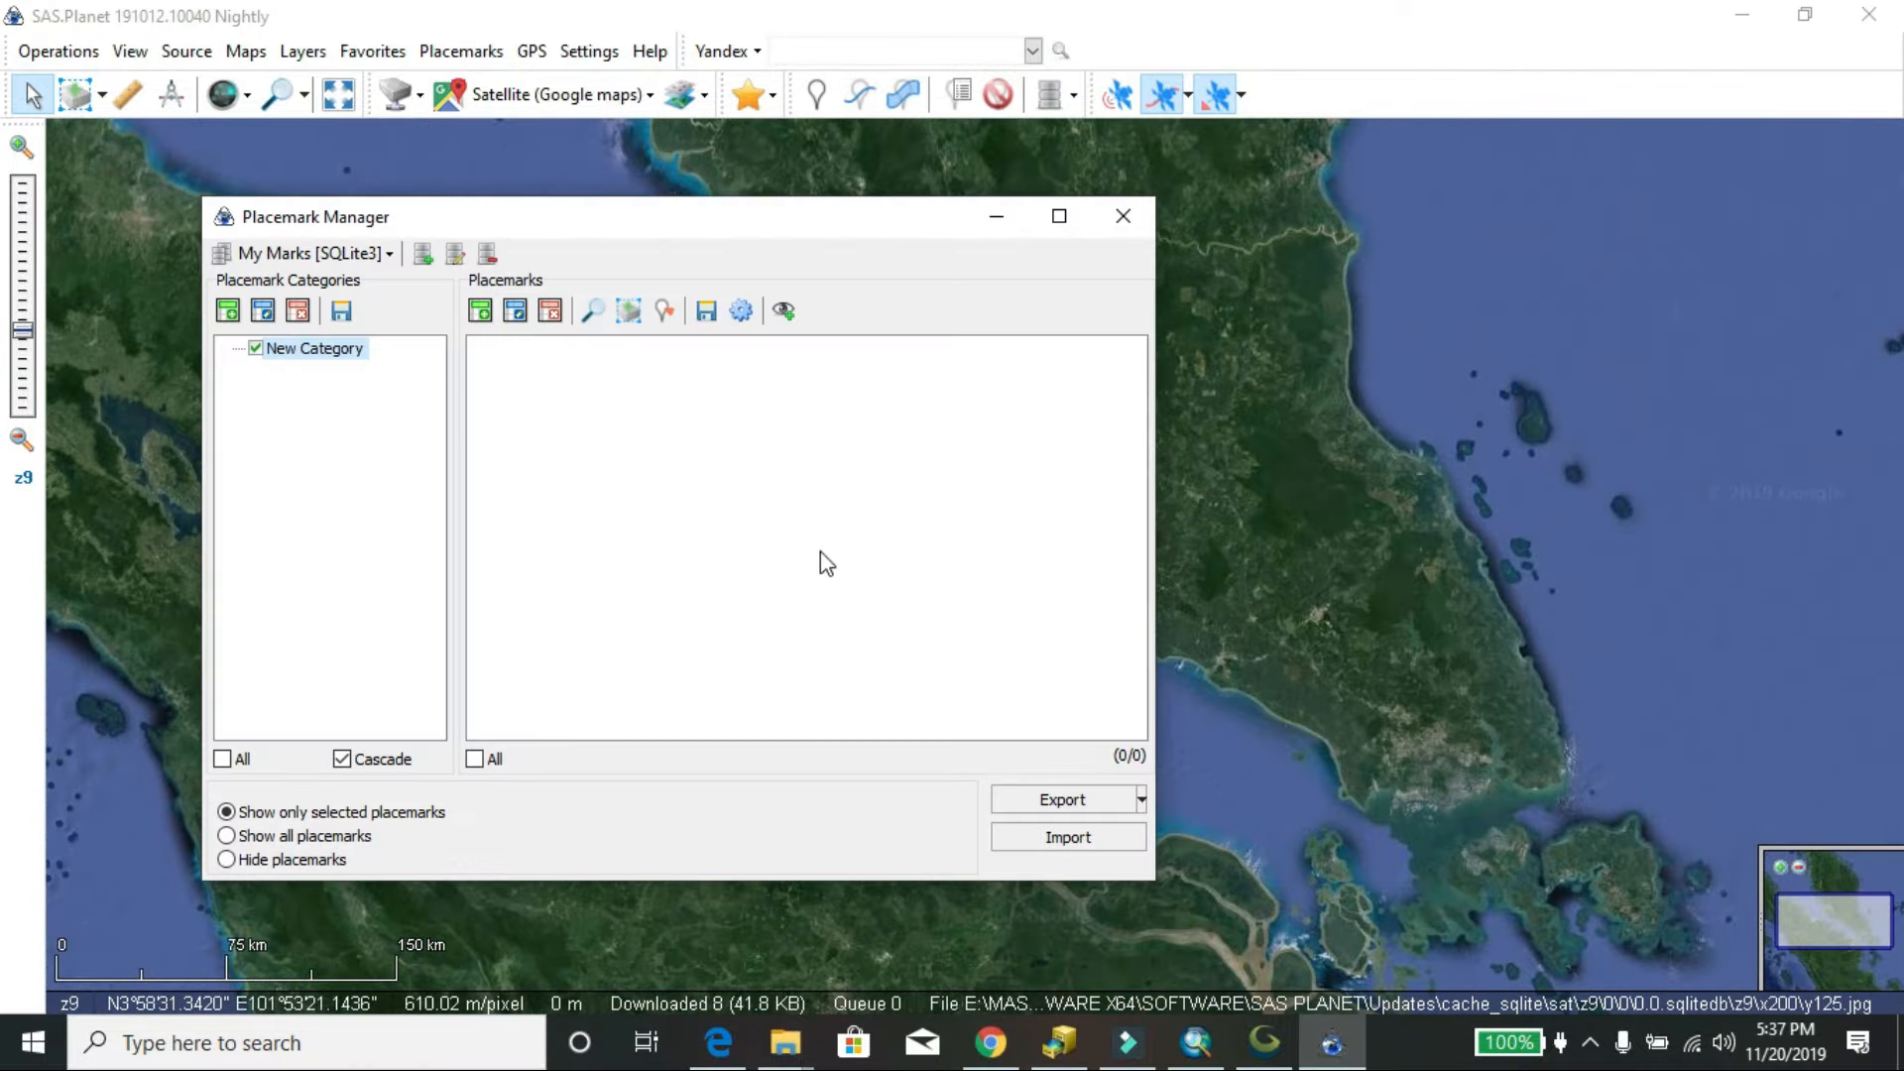
{"action": "left_click", "coordinate": [1080, 842]}
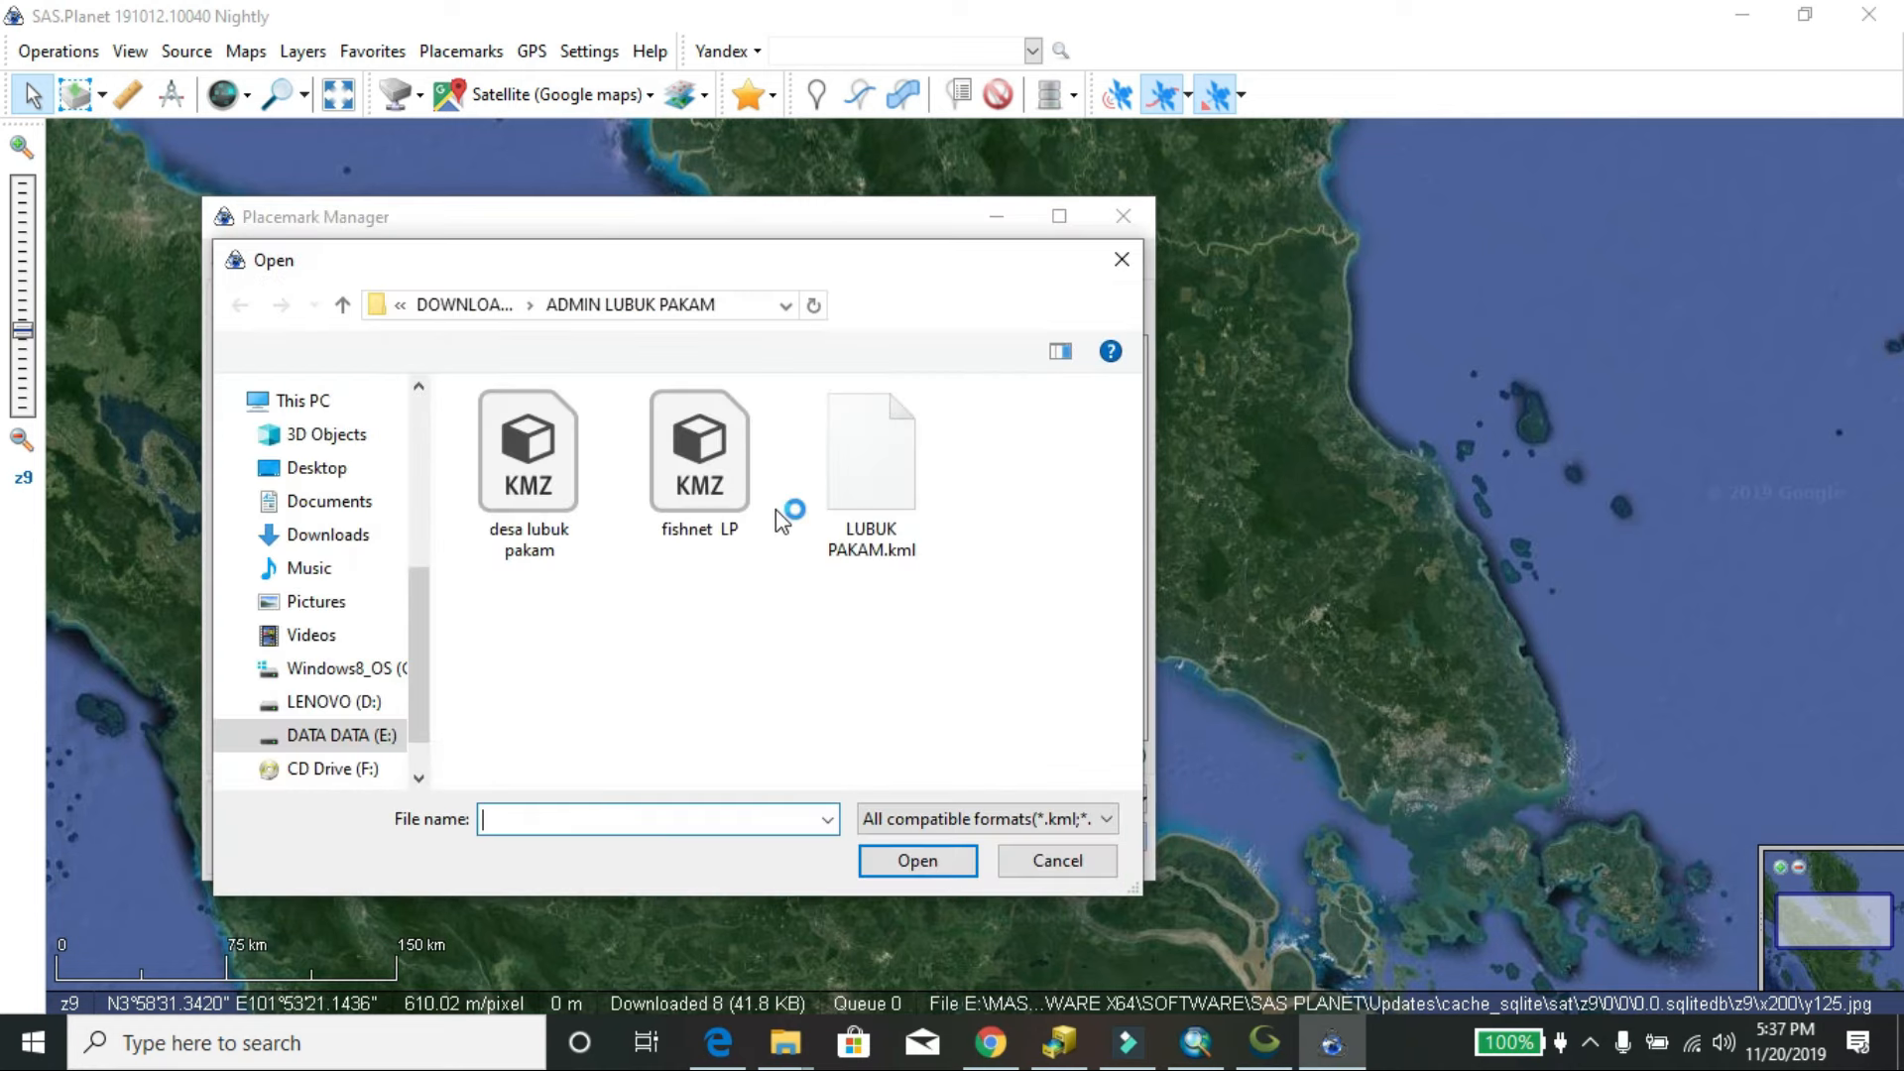
{"action": "left_click", "coordinate": [712, 483]}
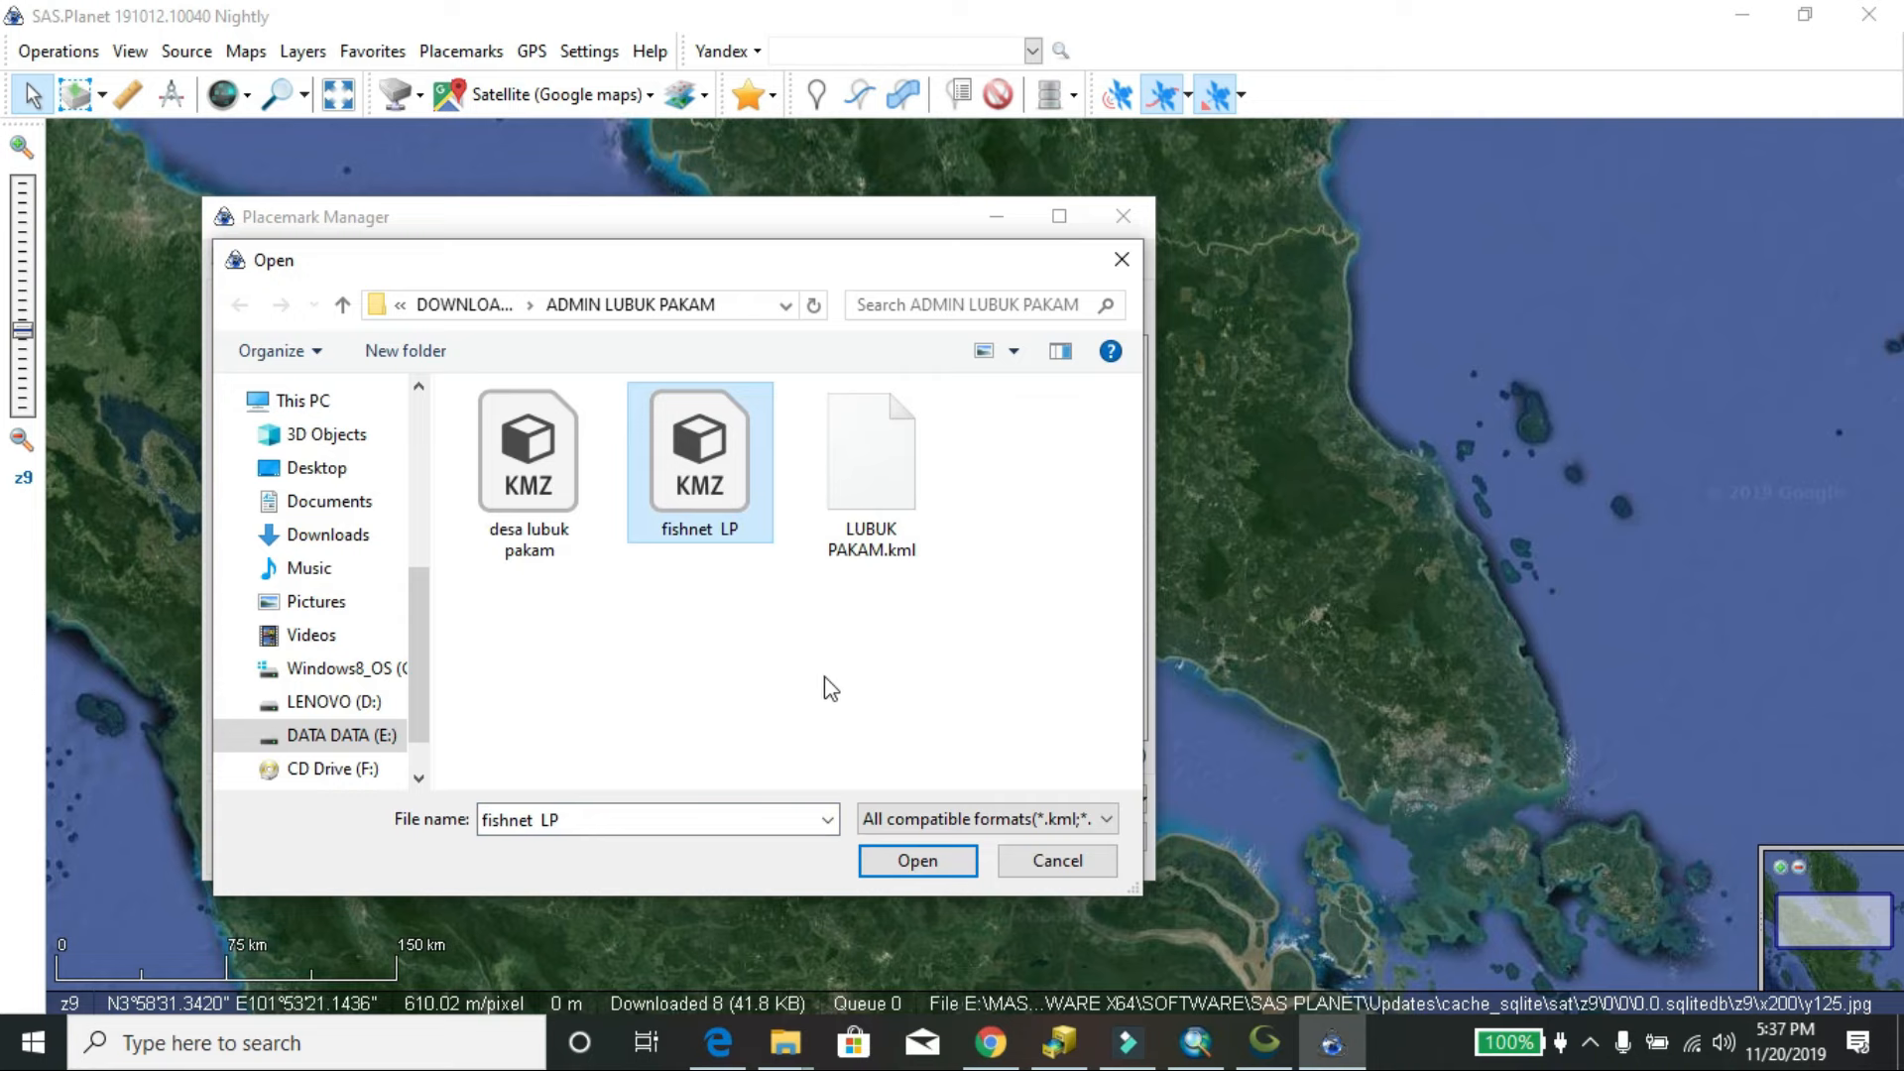
{"action": "left_click", "coordinate": [914, 861]}
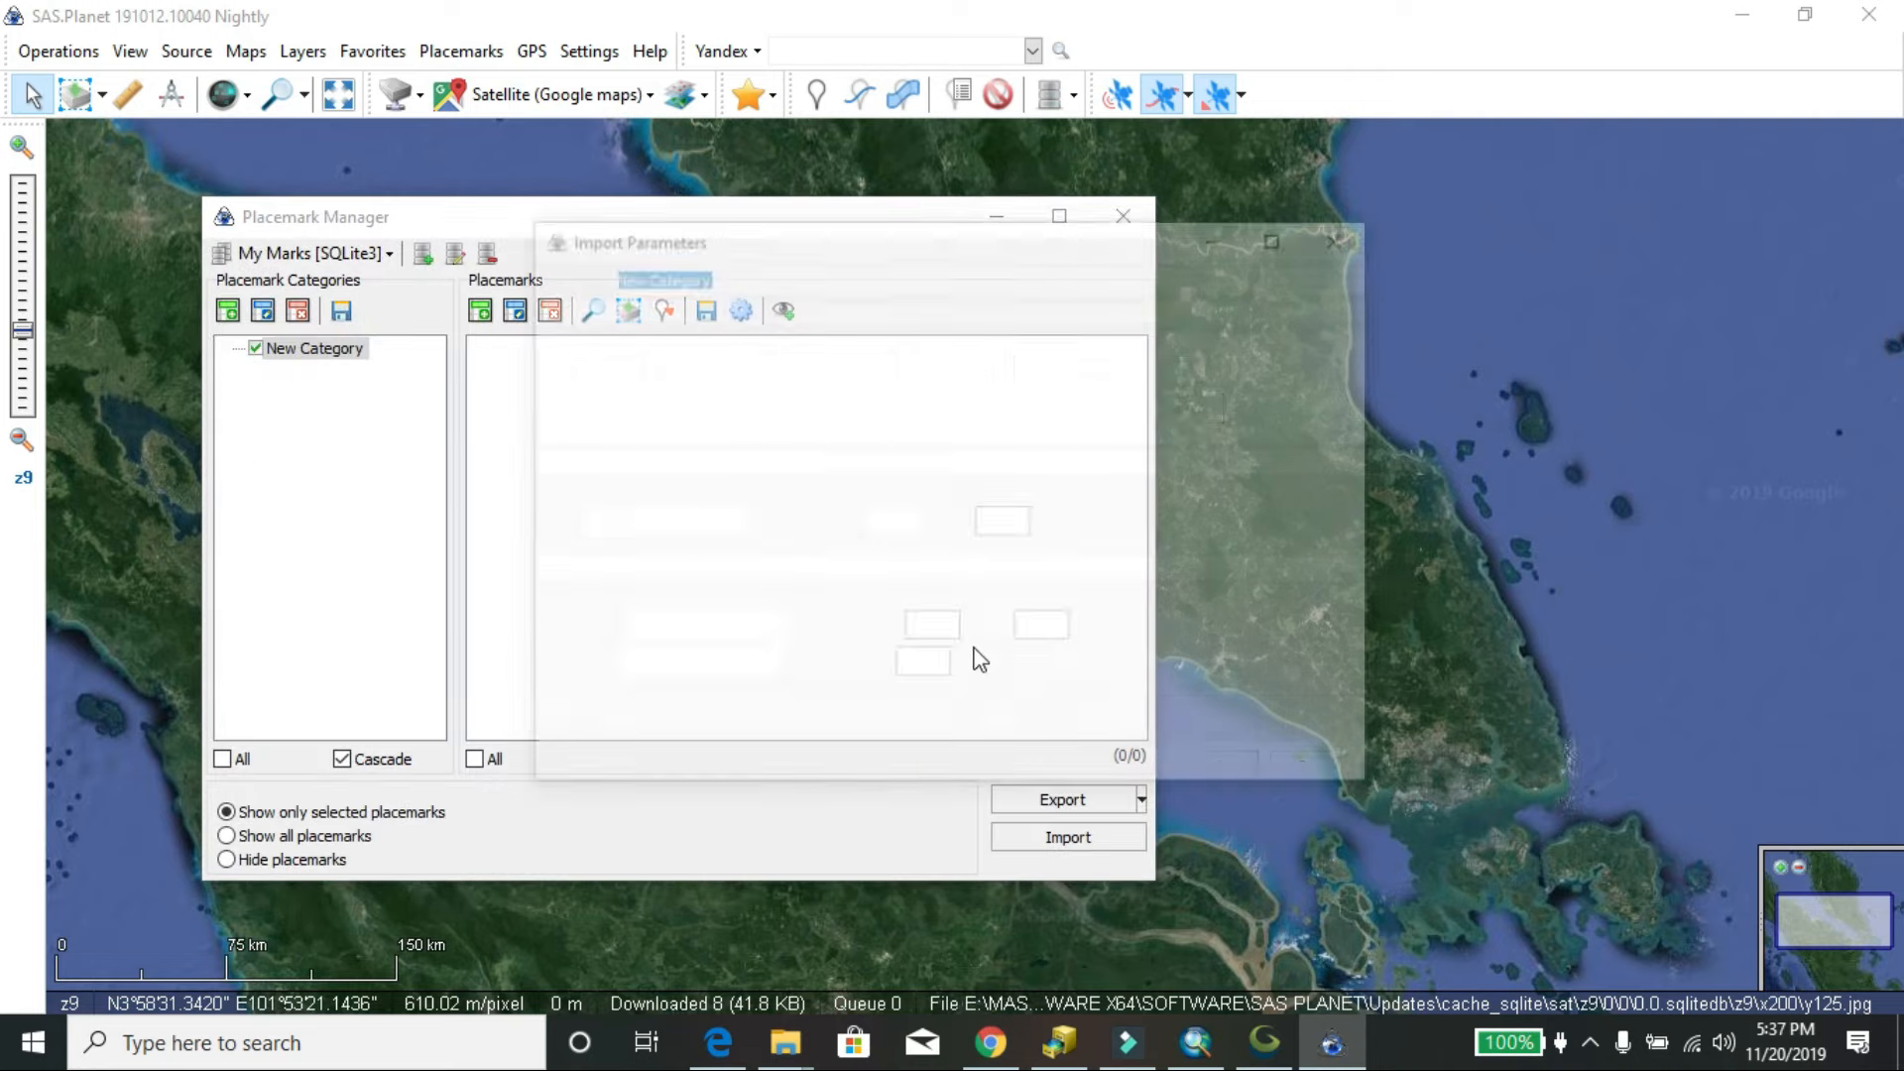
Import the fishnet into New Category with polygon fill opacity 100%, fit the view to it, and close the Placemark Manager.
{"action": "double_click", "coordinate": [895, 667]}
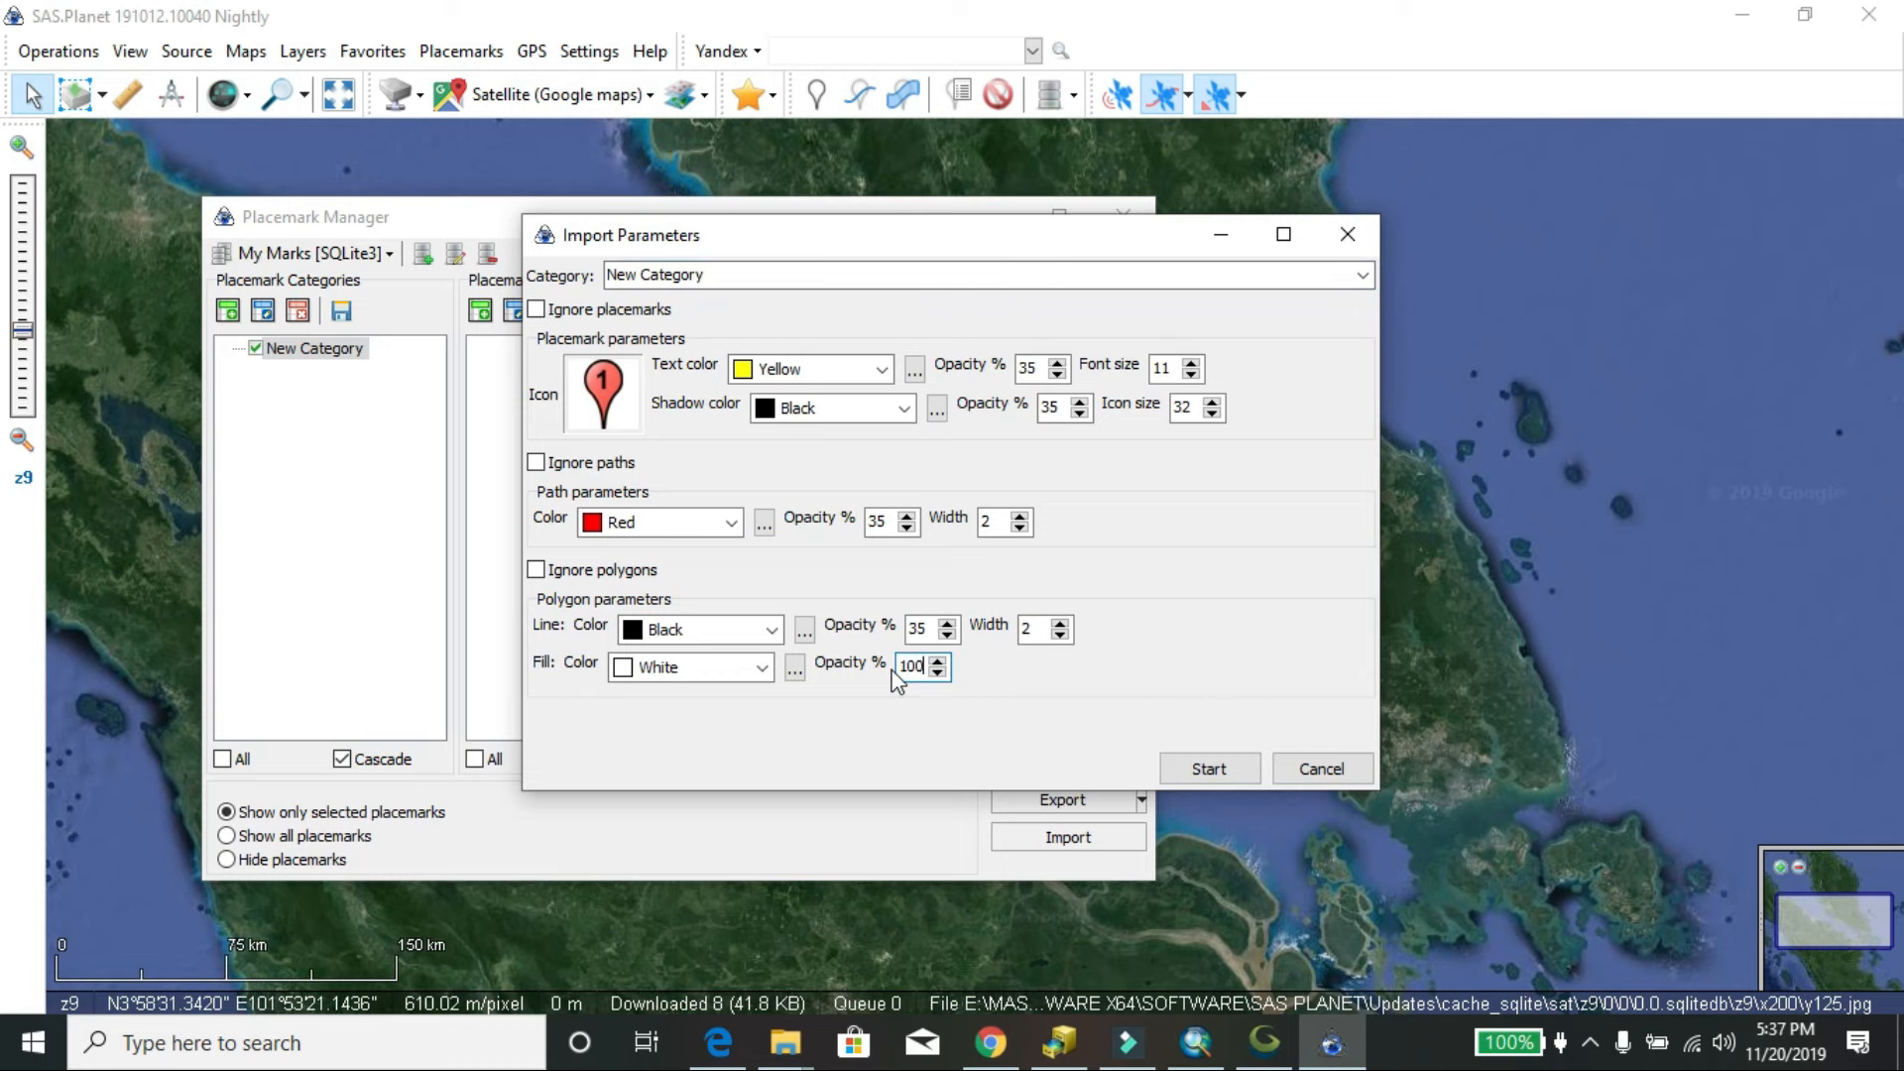
{"action": "type", "text": "100"}
{"action": "left_click", "coordinate": [1209, 769]}
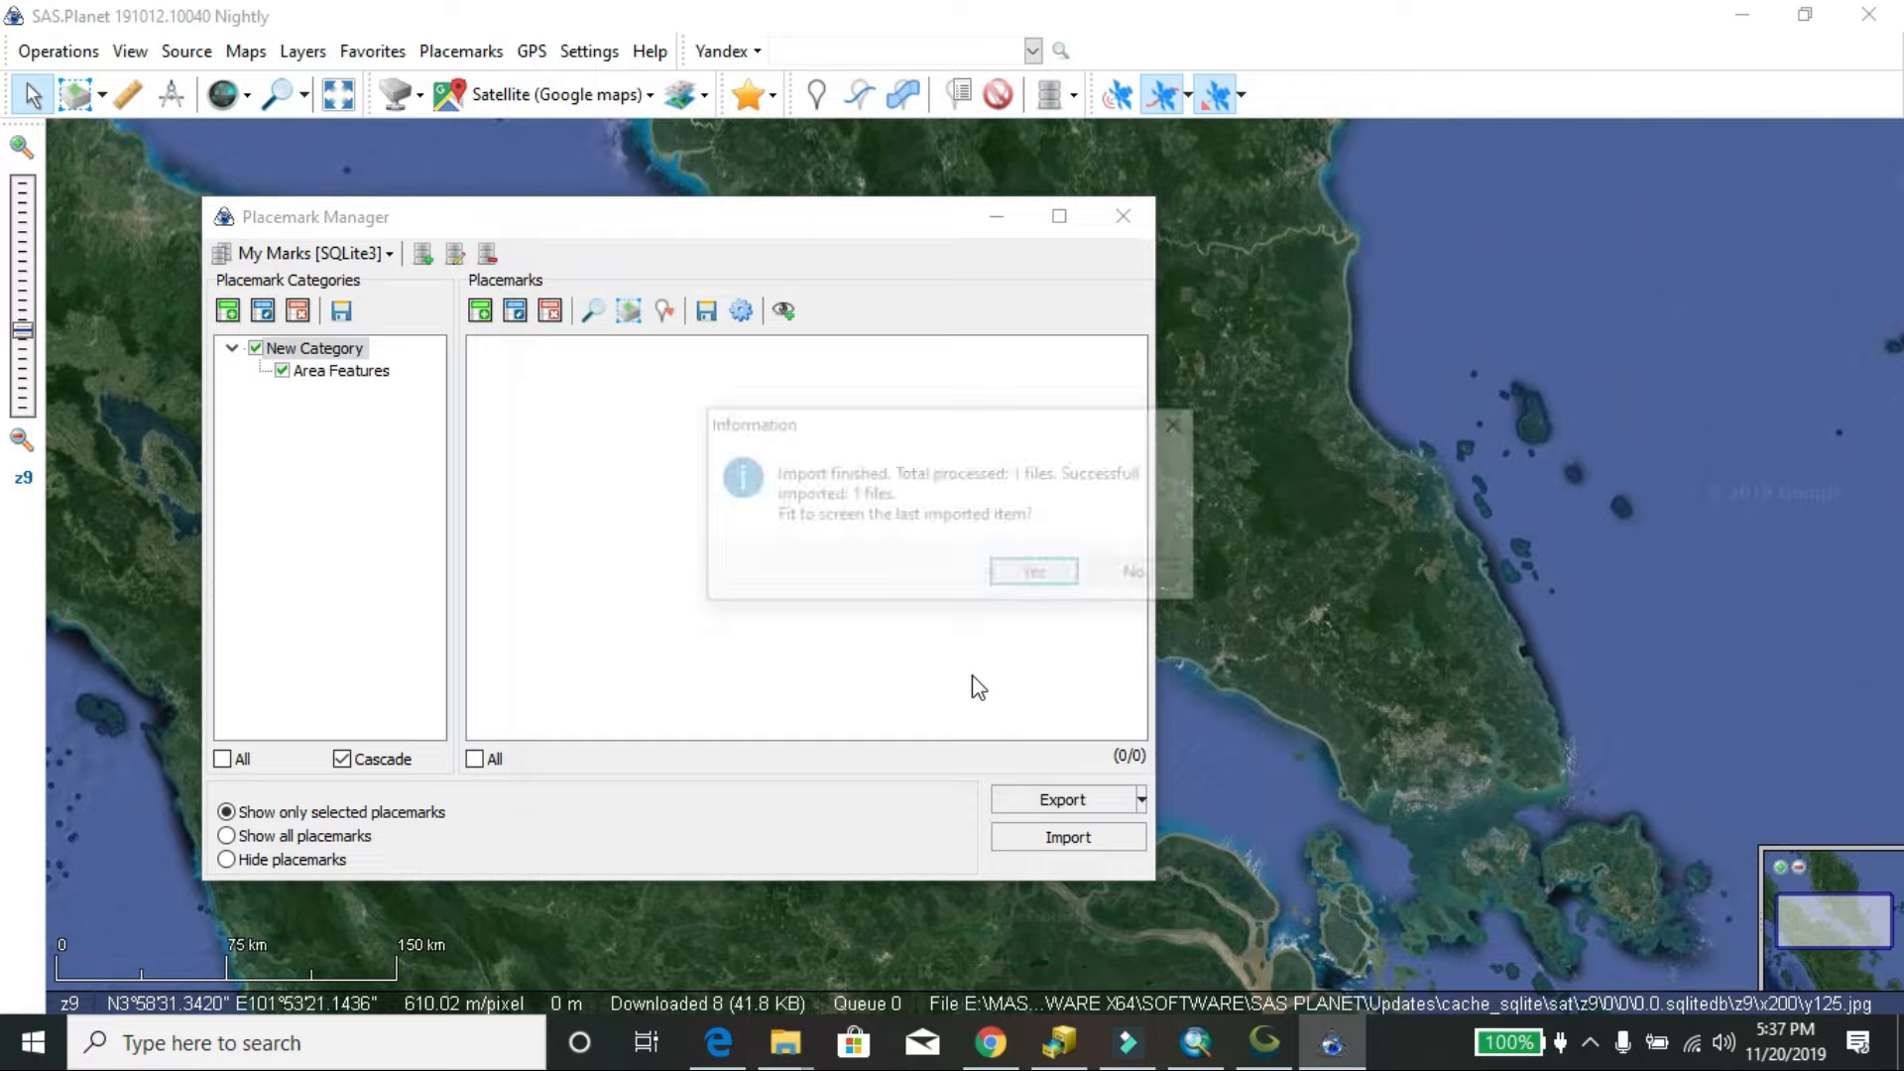
{"action": "left_click", "coordinate": [1037, 575]}
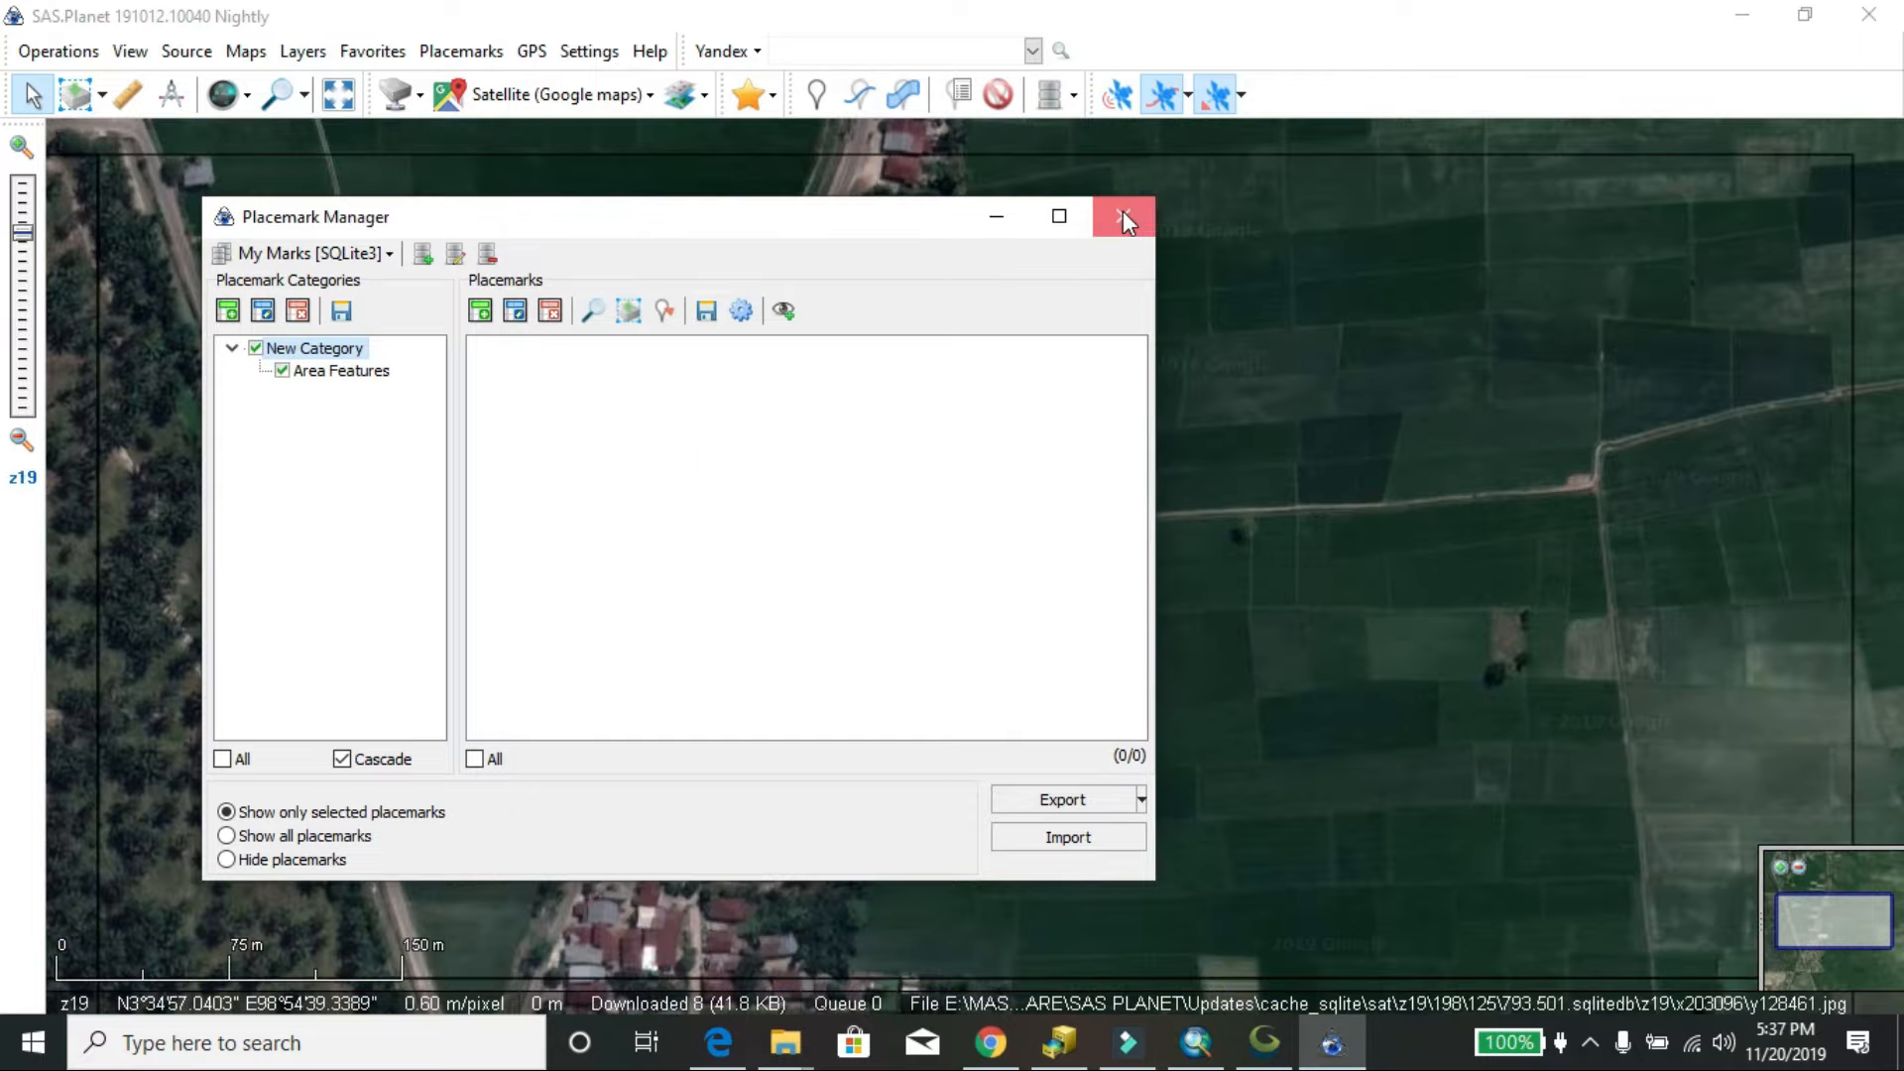
{"action": "left_click", "coordinate": [1123, 215]}
Examine the extent of the imported fishnet and inspect its northwest corner cell at zoom level 19.
{"action": "scroll", "coordinate": [1017, 393], "scroll_direction": "down", "scroll_amount": 3}
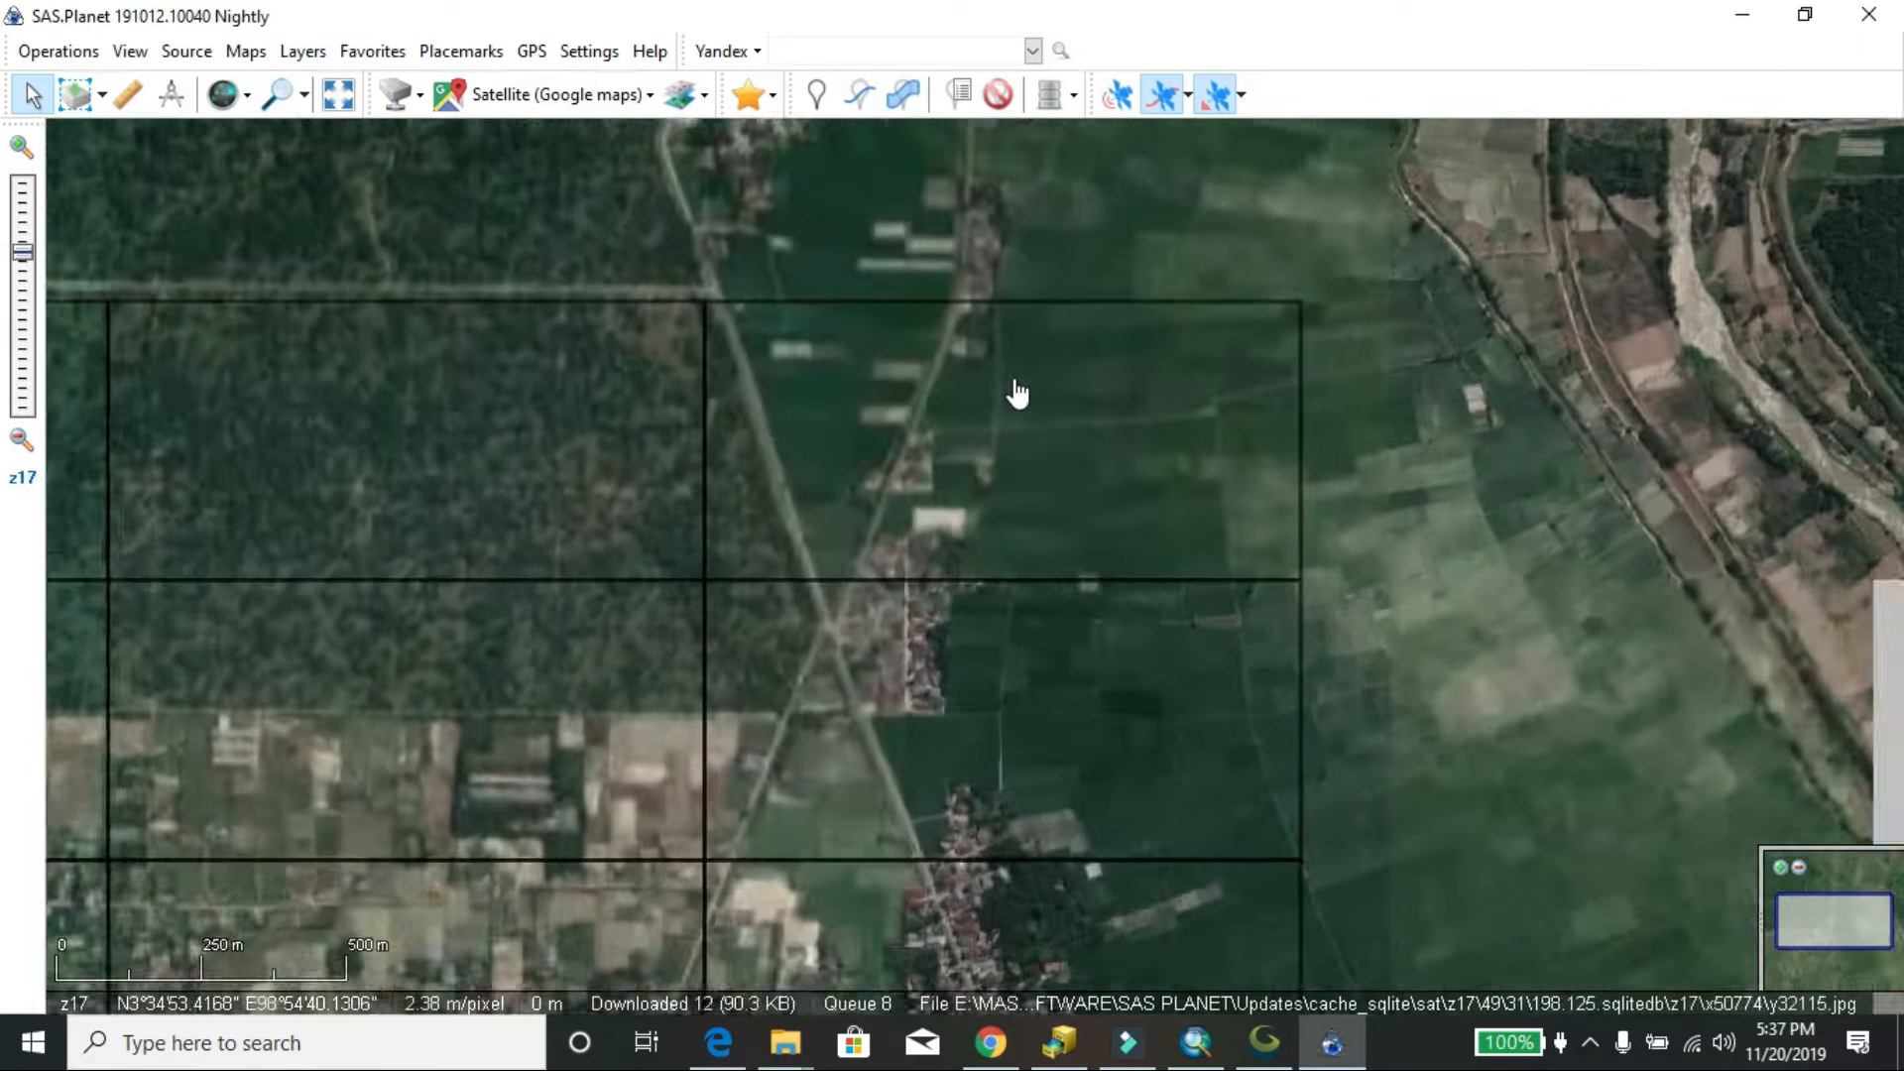
{"action": "scroll", "coordinate": [1017, 393], "scroll_direction": "down", "scroll_amount": 2}
{"action": "left_click_drag", "start_coordinate": [757, 603], "coordinate": [1138, 382]}
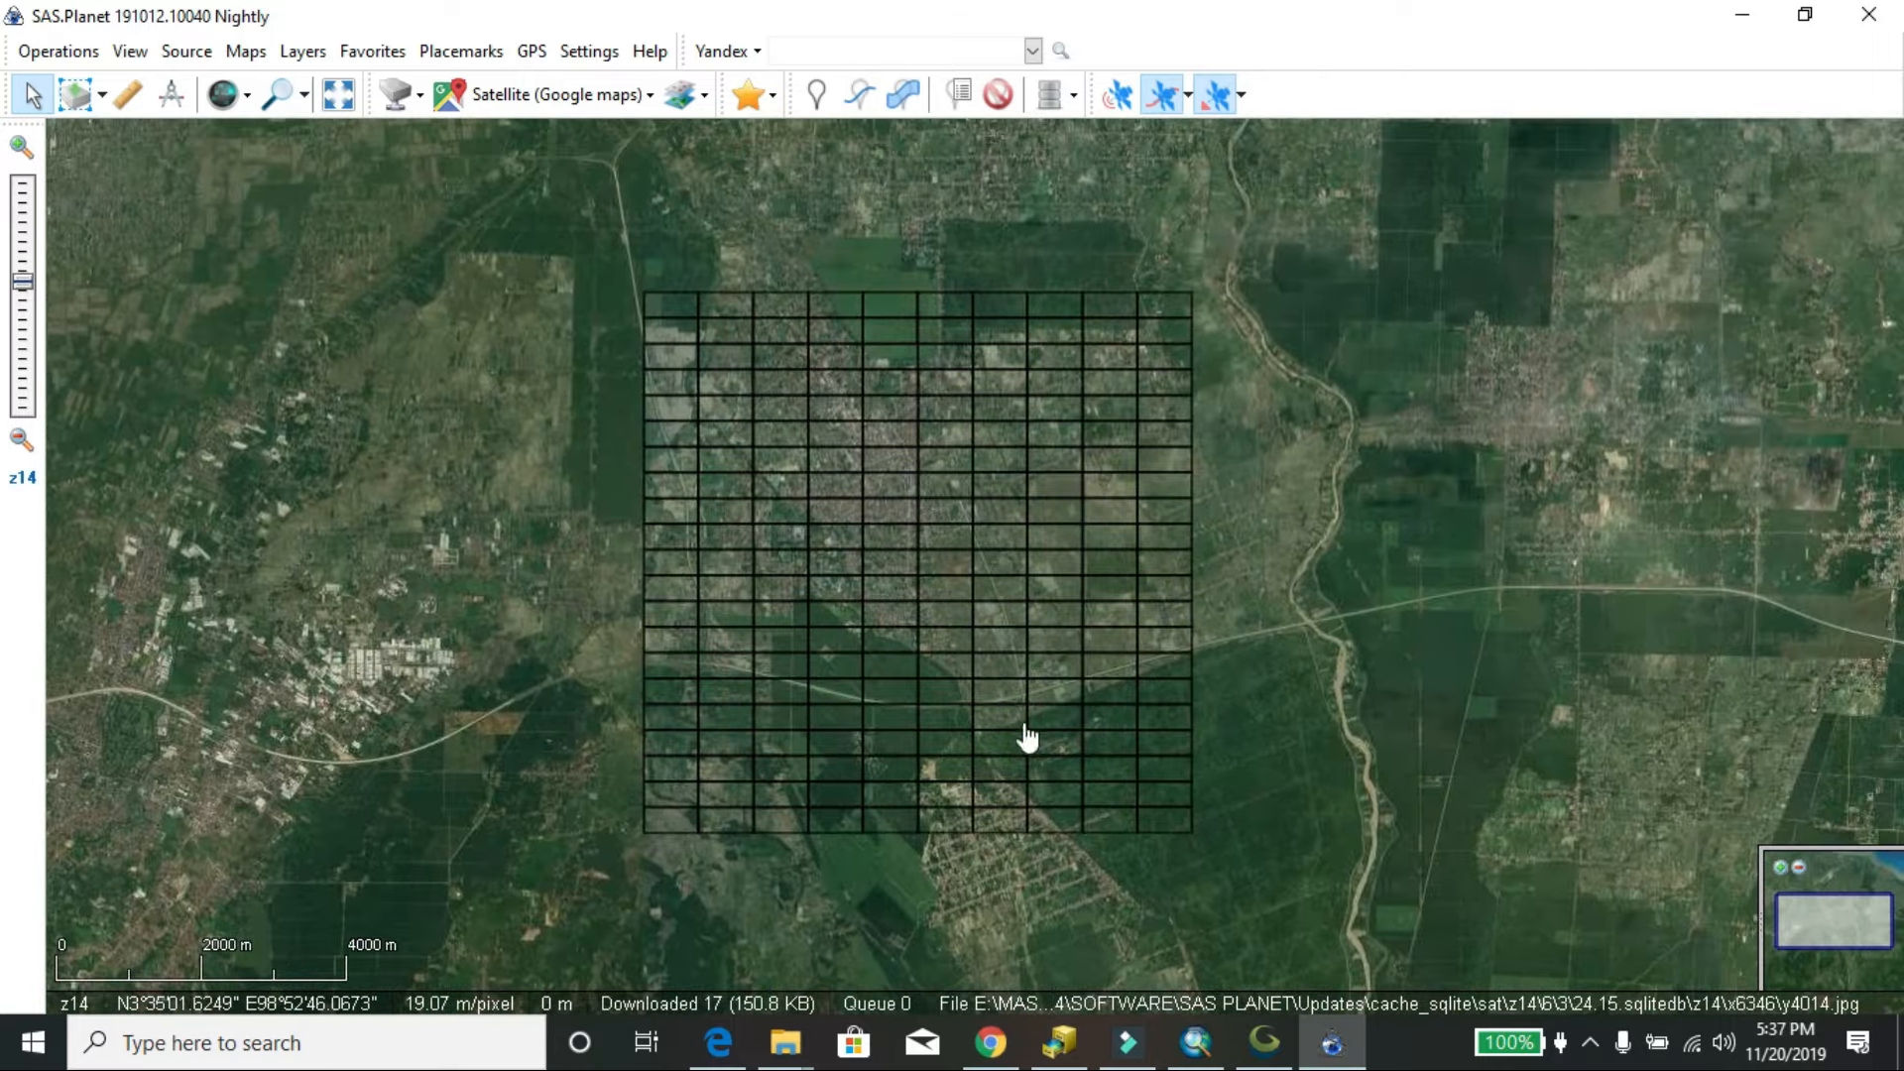
{"action": "scroll", "coordinate": [641, 306], "scroll_direction": "up", "scroll_amount": 1}
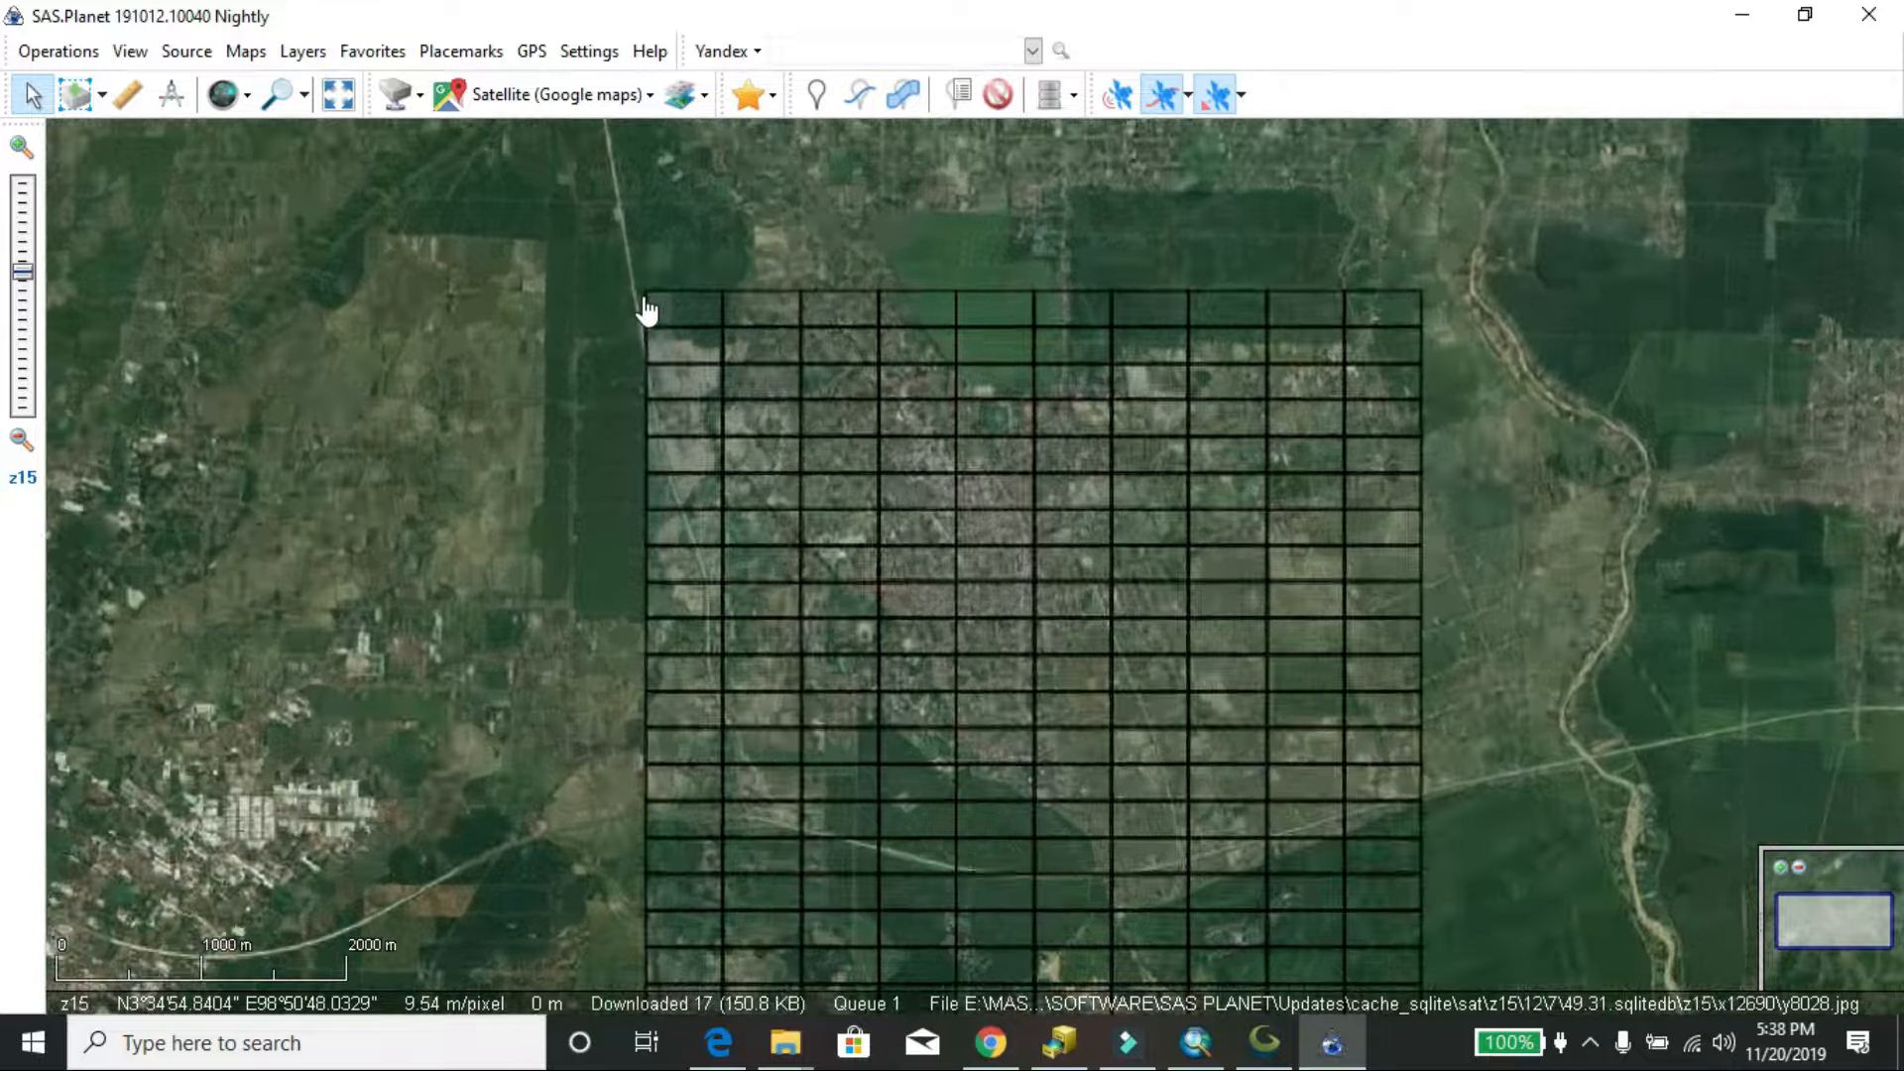
{"action": "scroll", "coordinate": [654, 308], "scroll_direction": "up", "scroll_amount": 3}
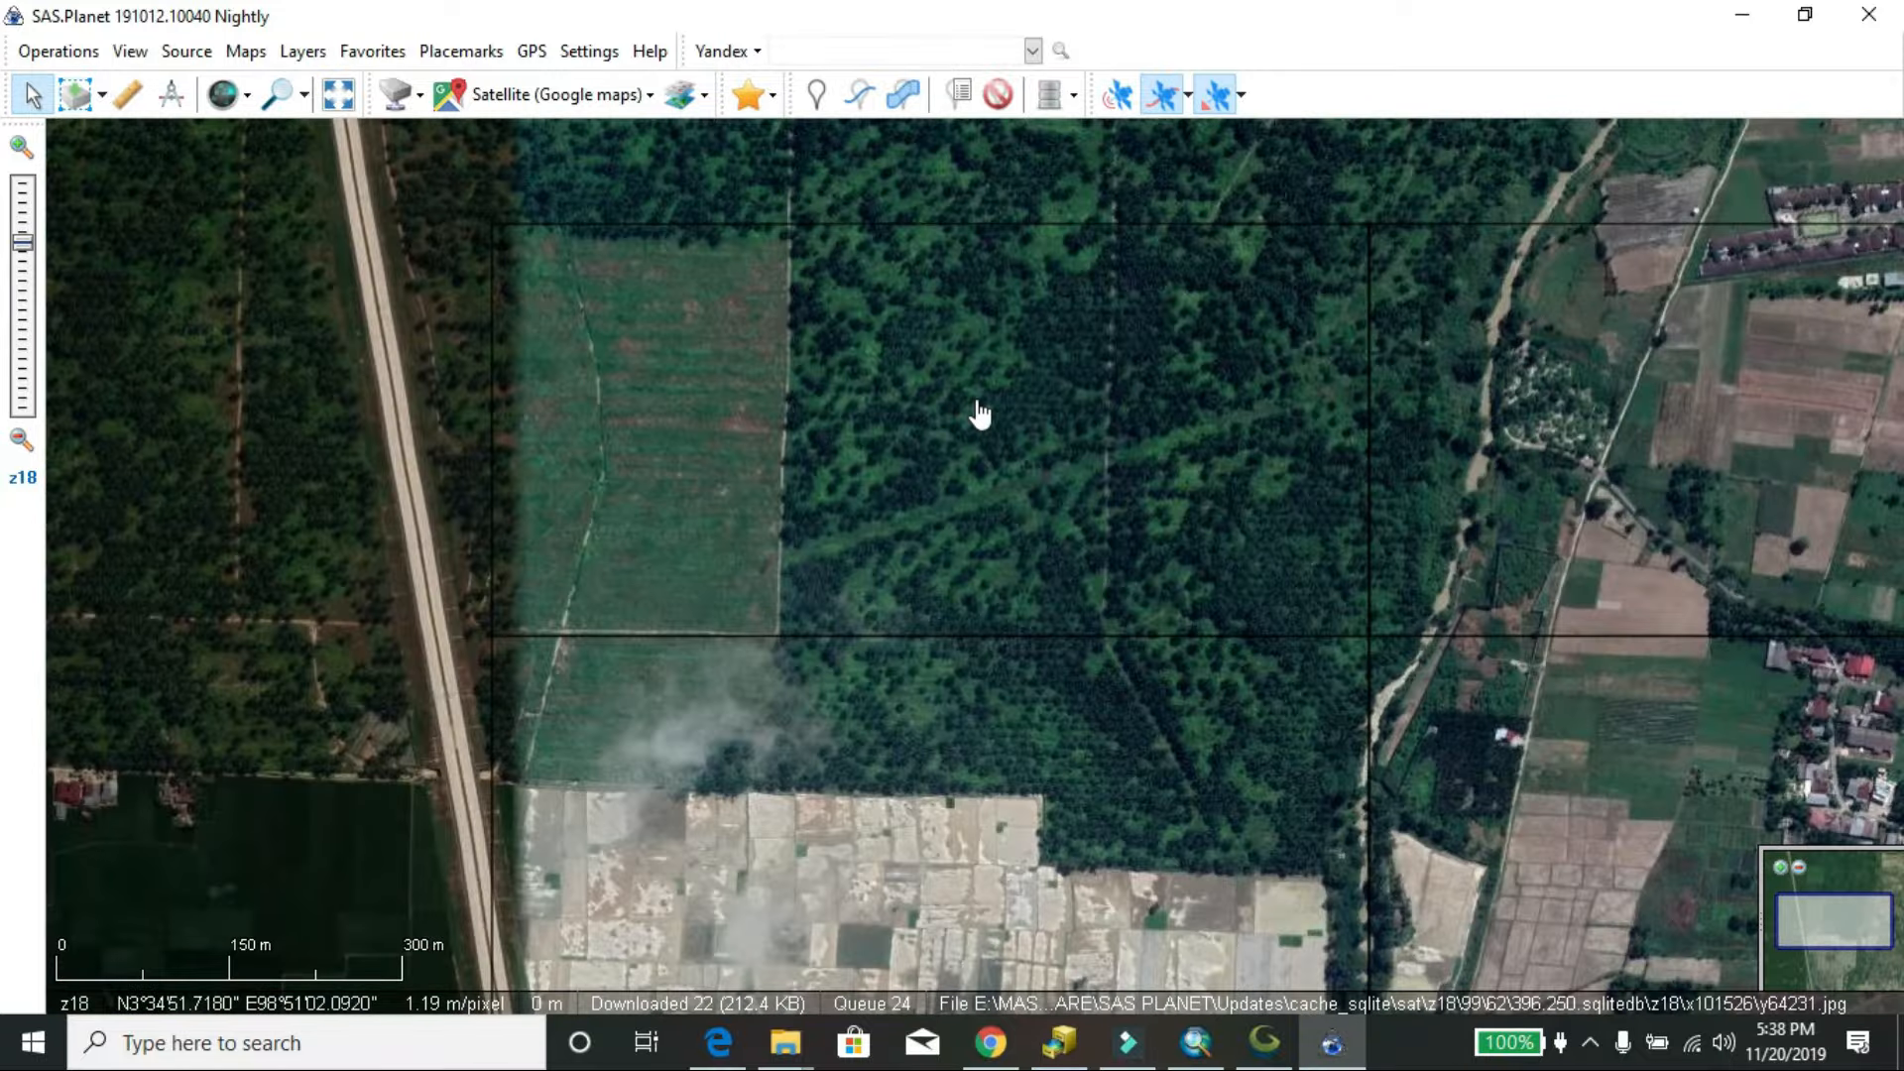
{"action": "left_click_drag", "start_coordinate": [980, 414], "coordinate": [848, 513]}
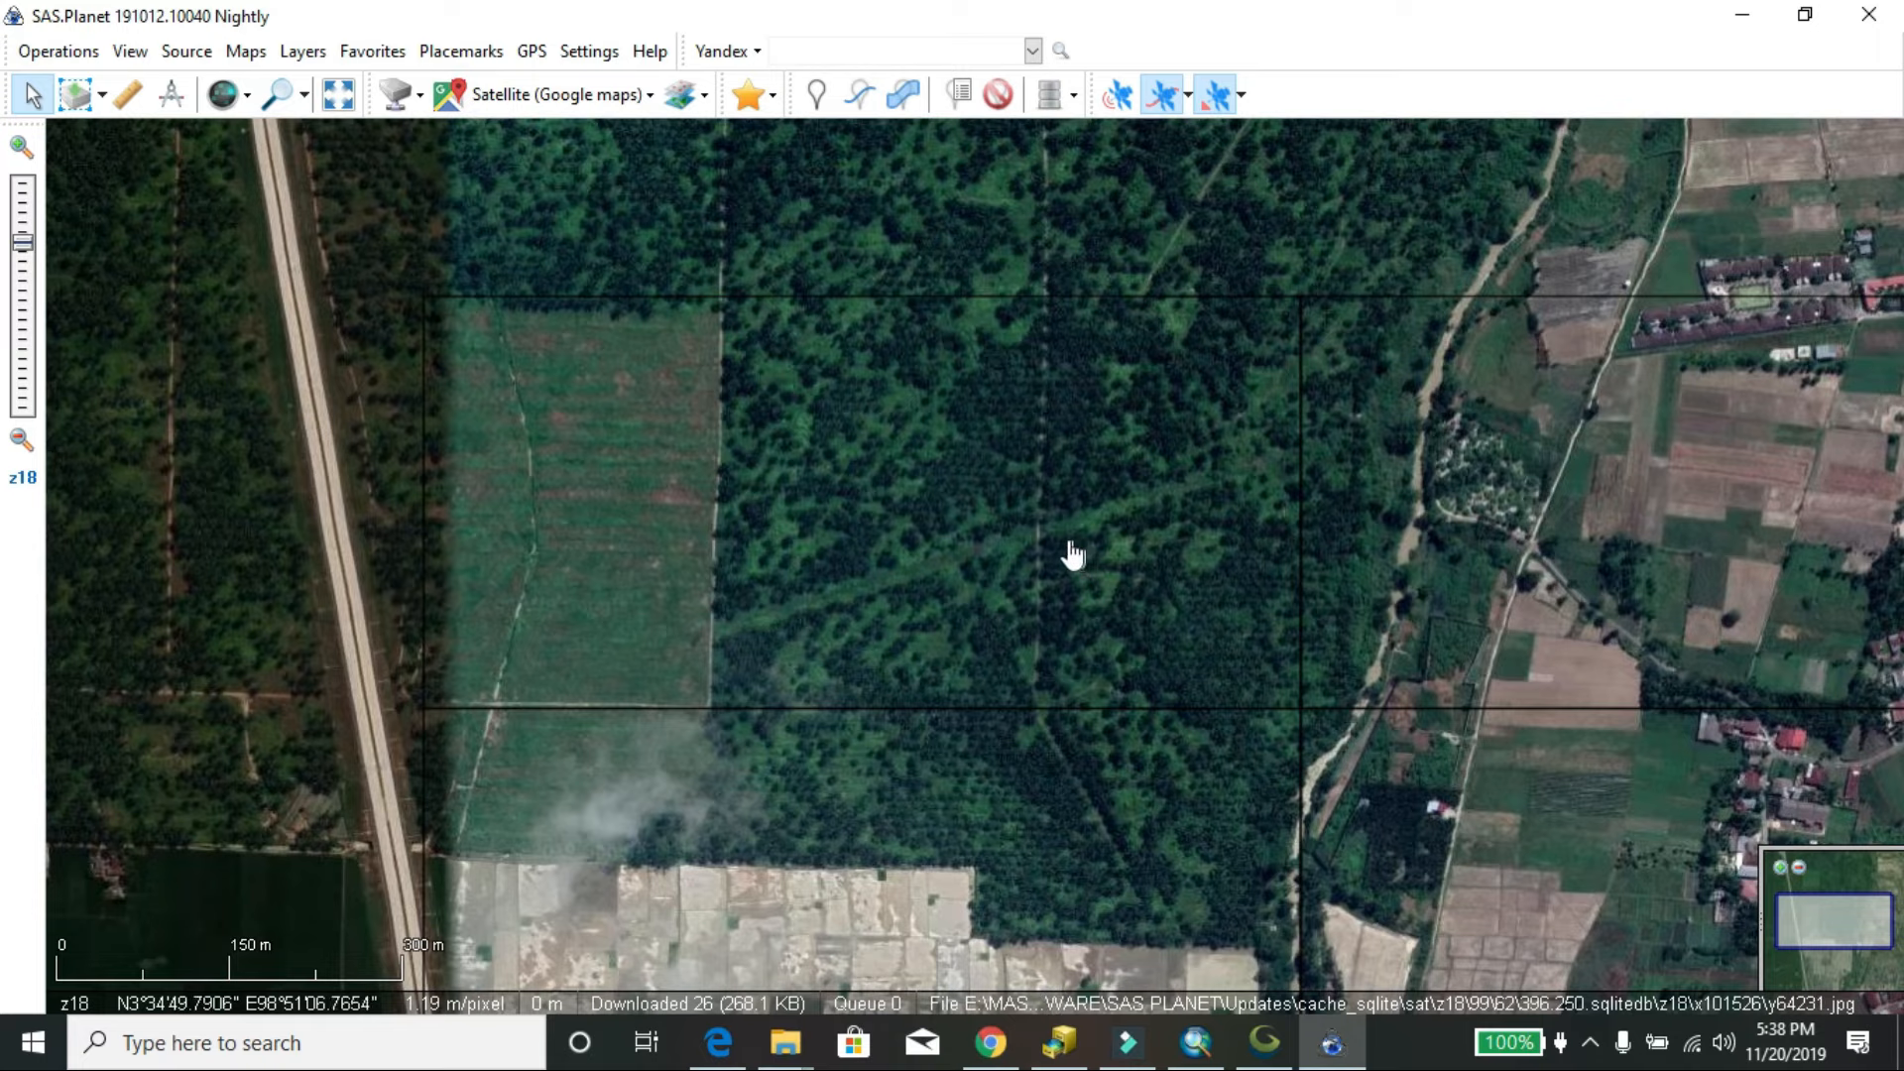
{"action": "left_click_drag", "start_coordinate": [1056, 549], "coordinate": [1020, 553]}
{"action": "scroll", "coordinate": [906, 467], "scroll_direction": "up", "scroll_amount": 1}
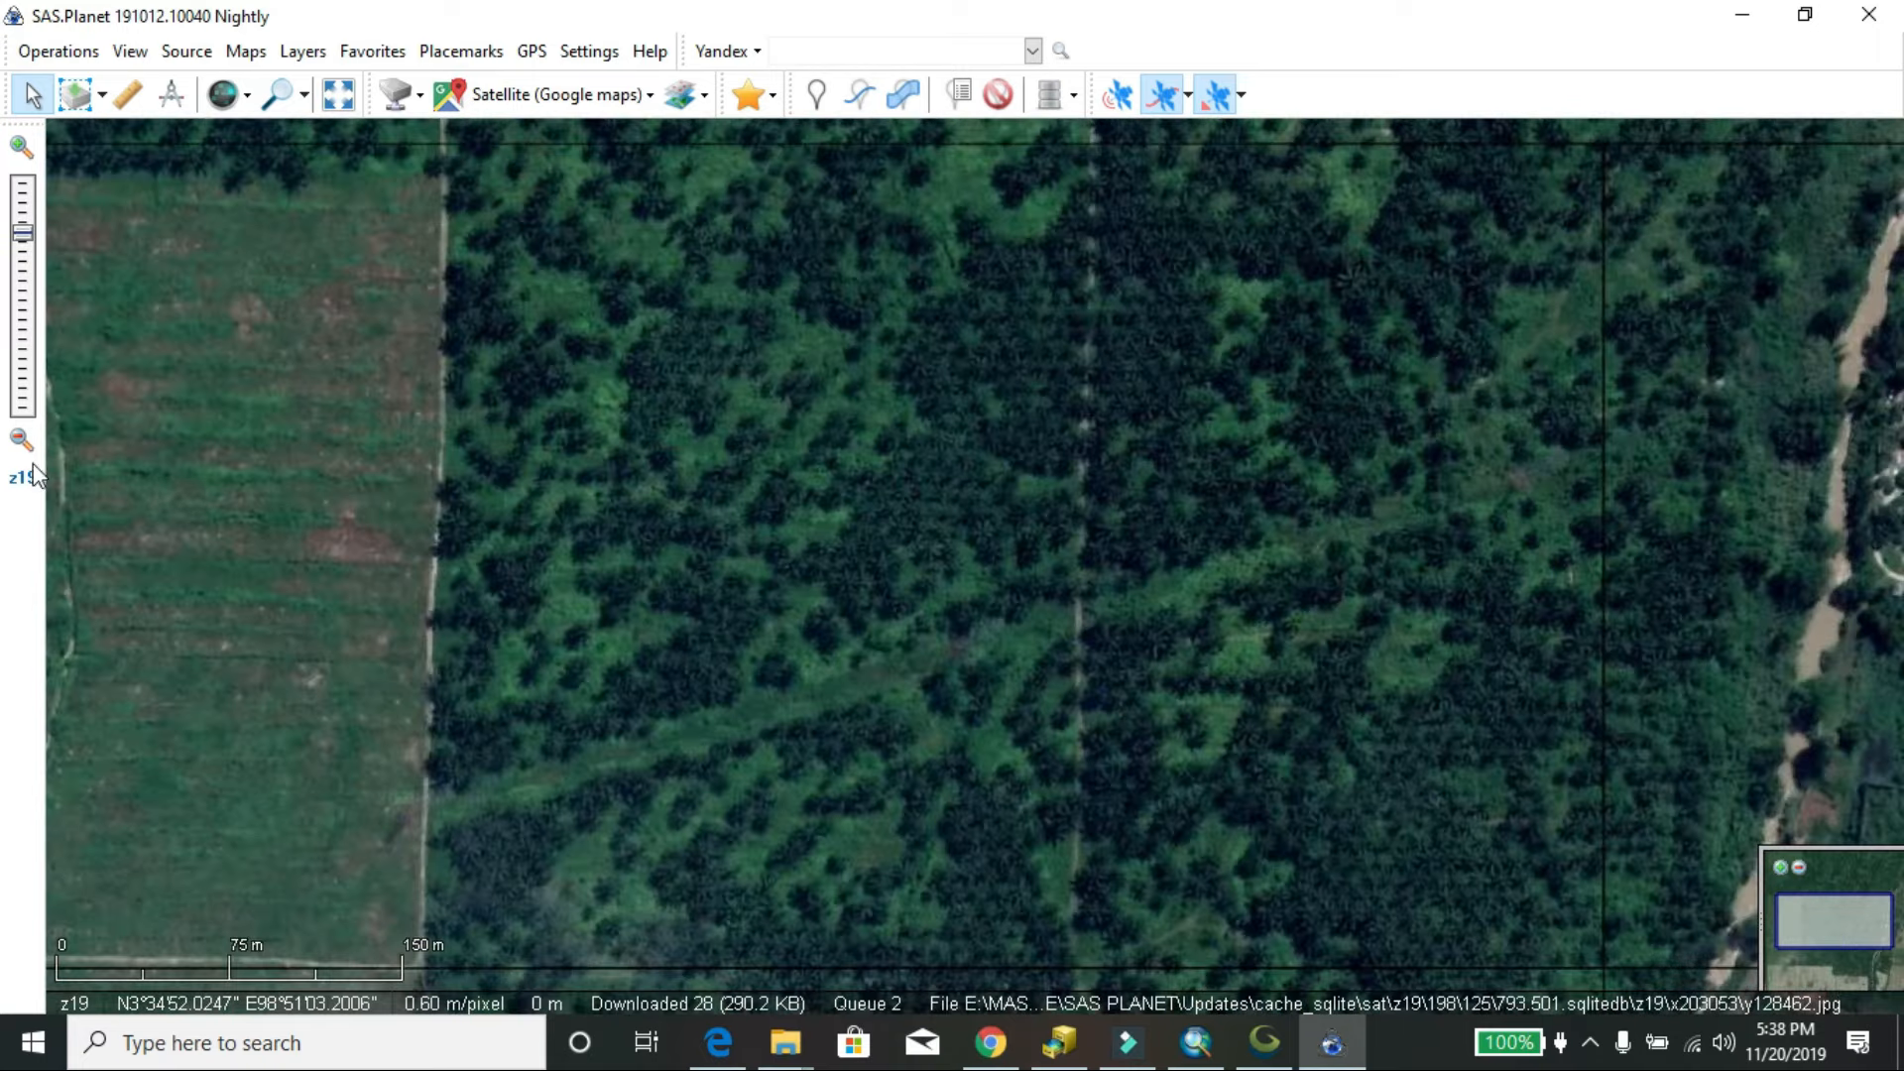
{"action": "left_click_drag", "start_coordinate": [380, 479], "coordinate": [622, 488]}
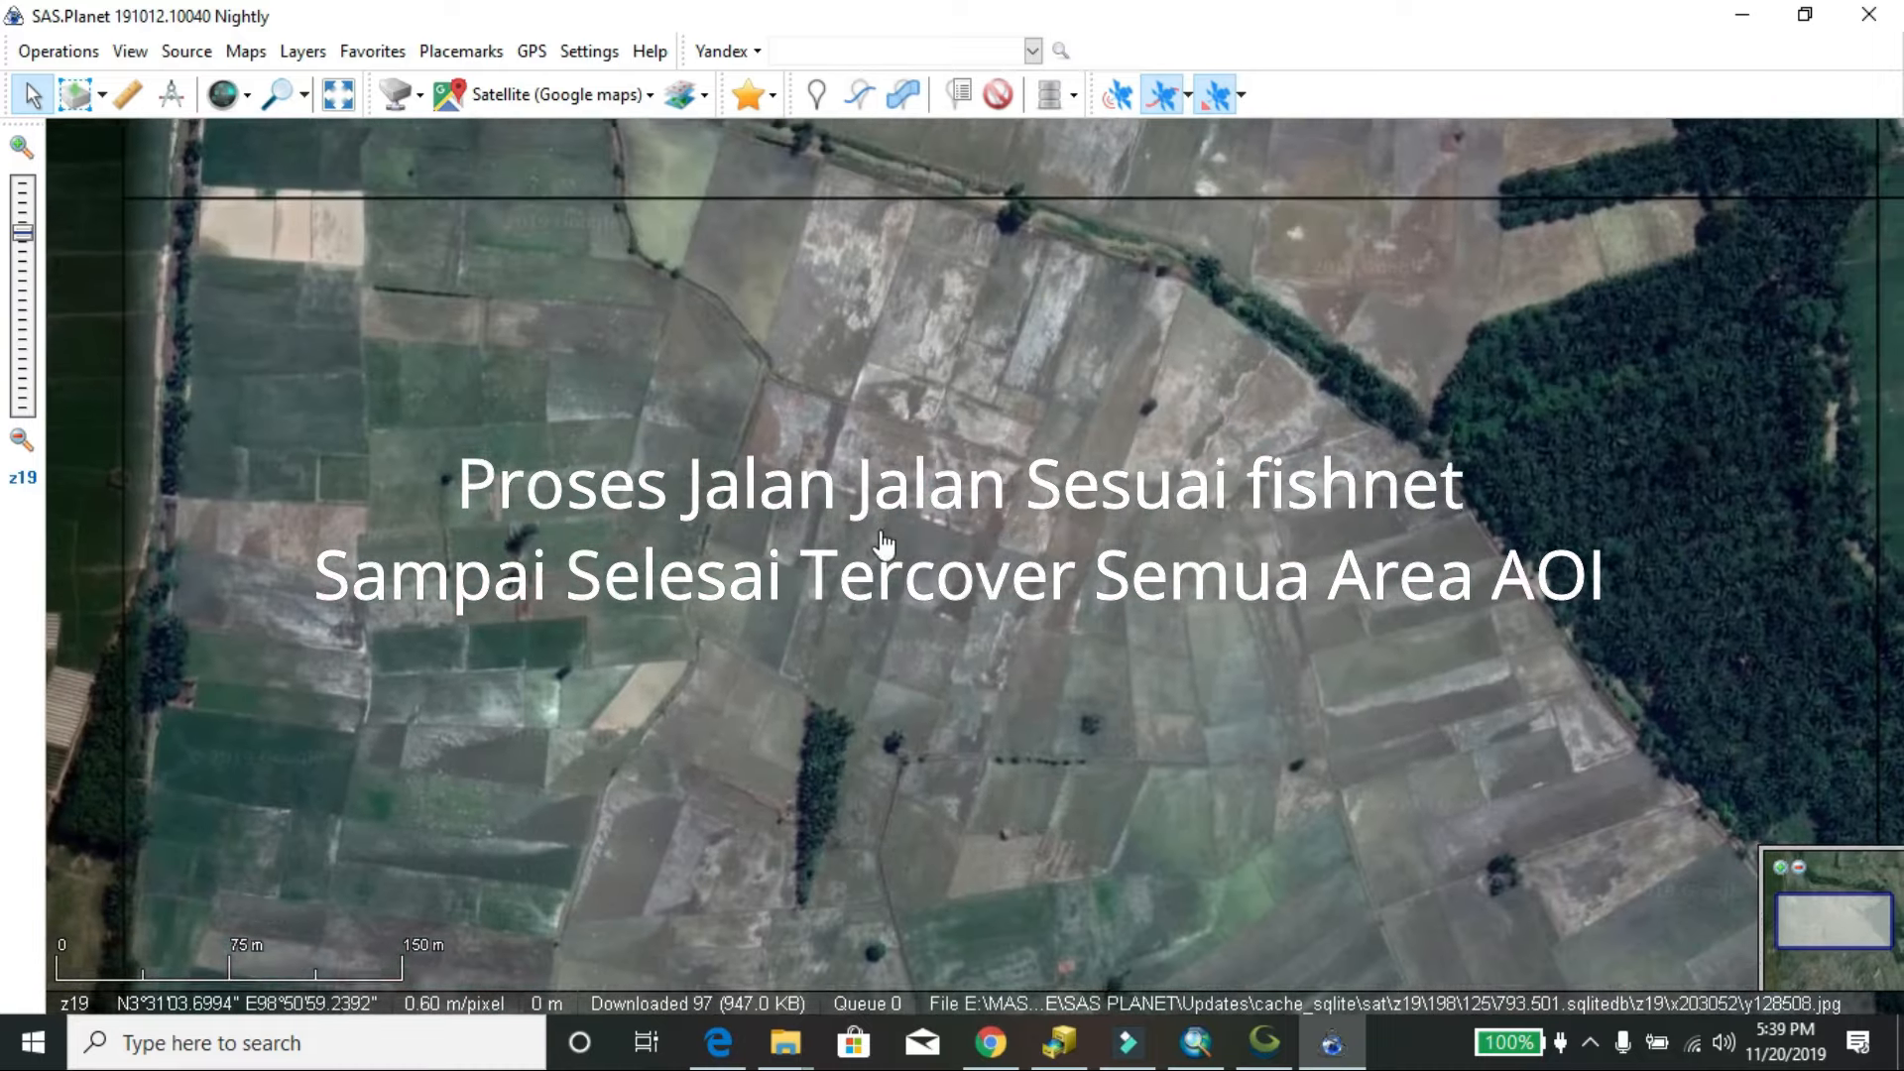
Travel east along the fishnet's southernmost row at zoom level 19 to load the satellite imagery of each cell.
{"action": "key", "text": "Right"}
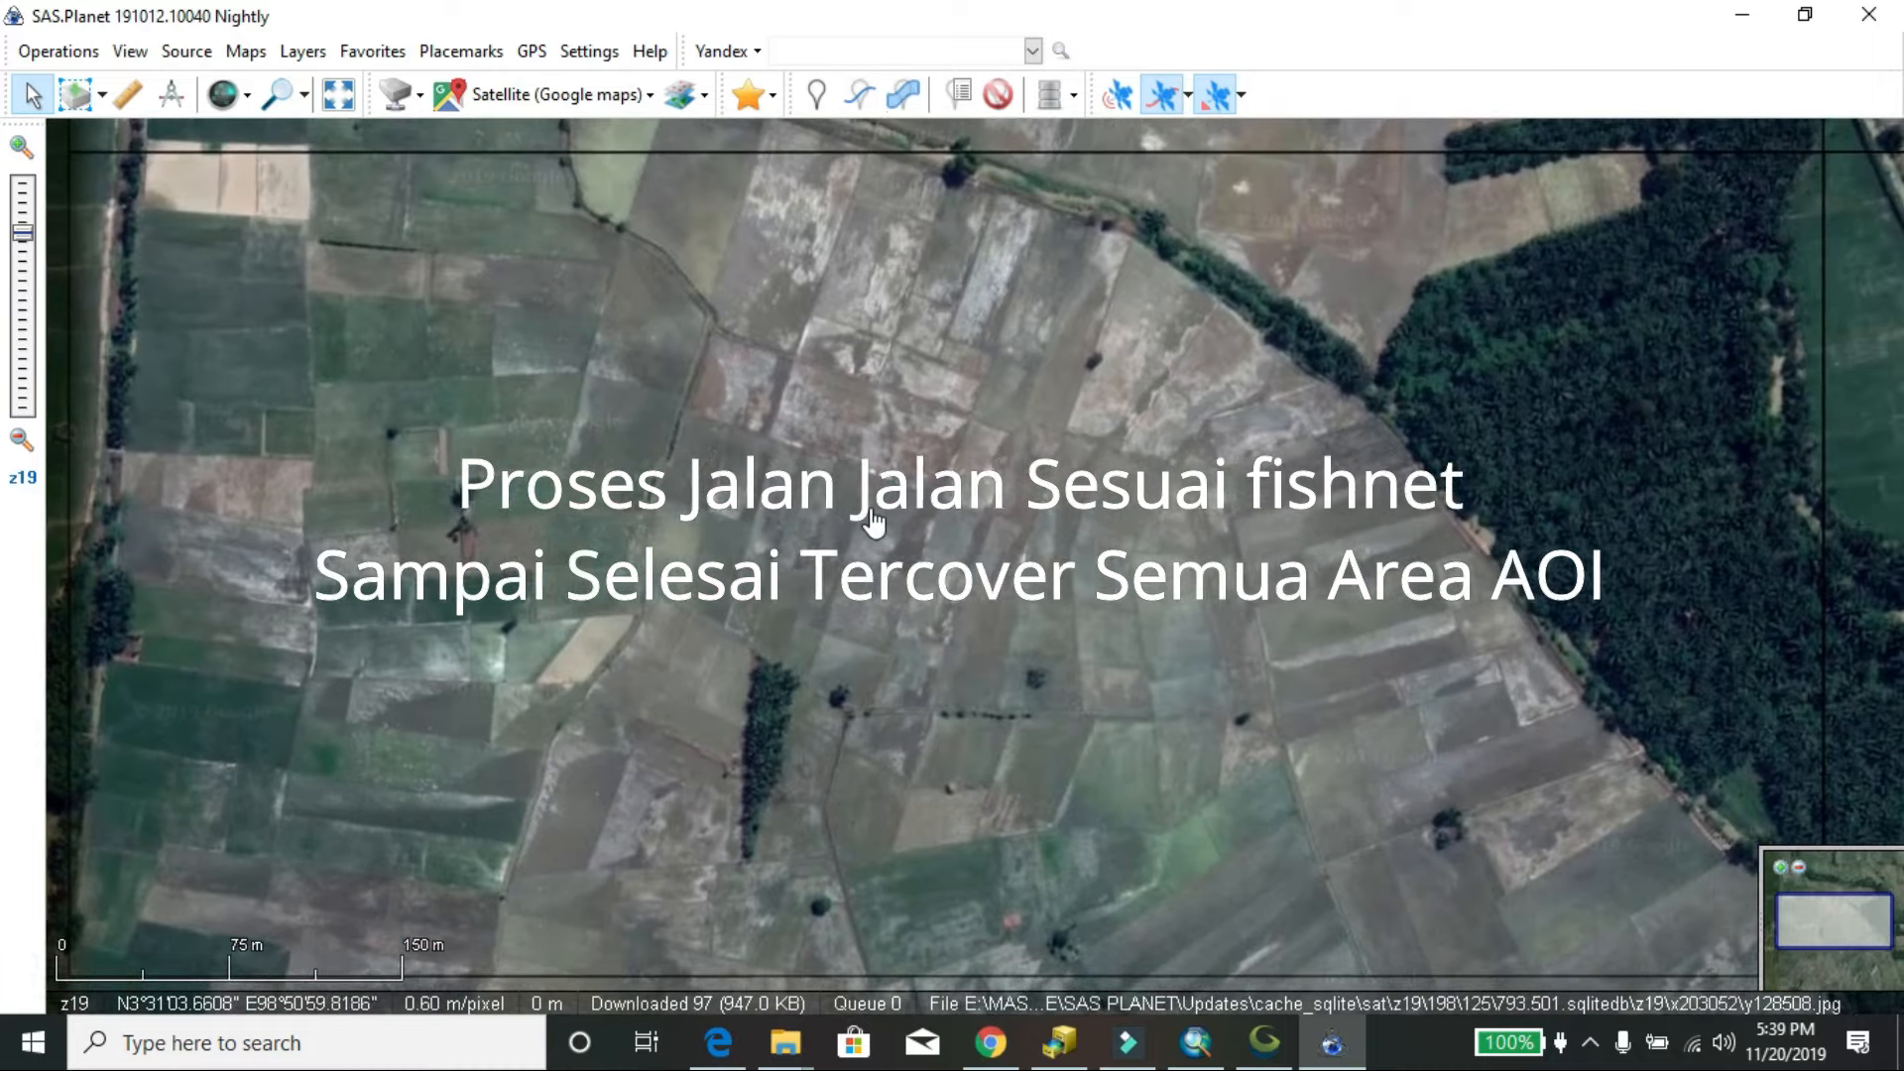
{"action": "key", "text": "Right"}
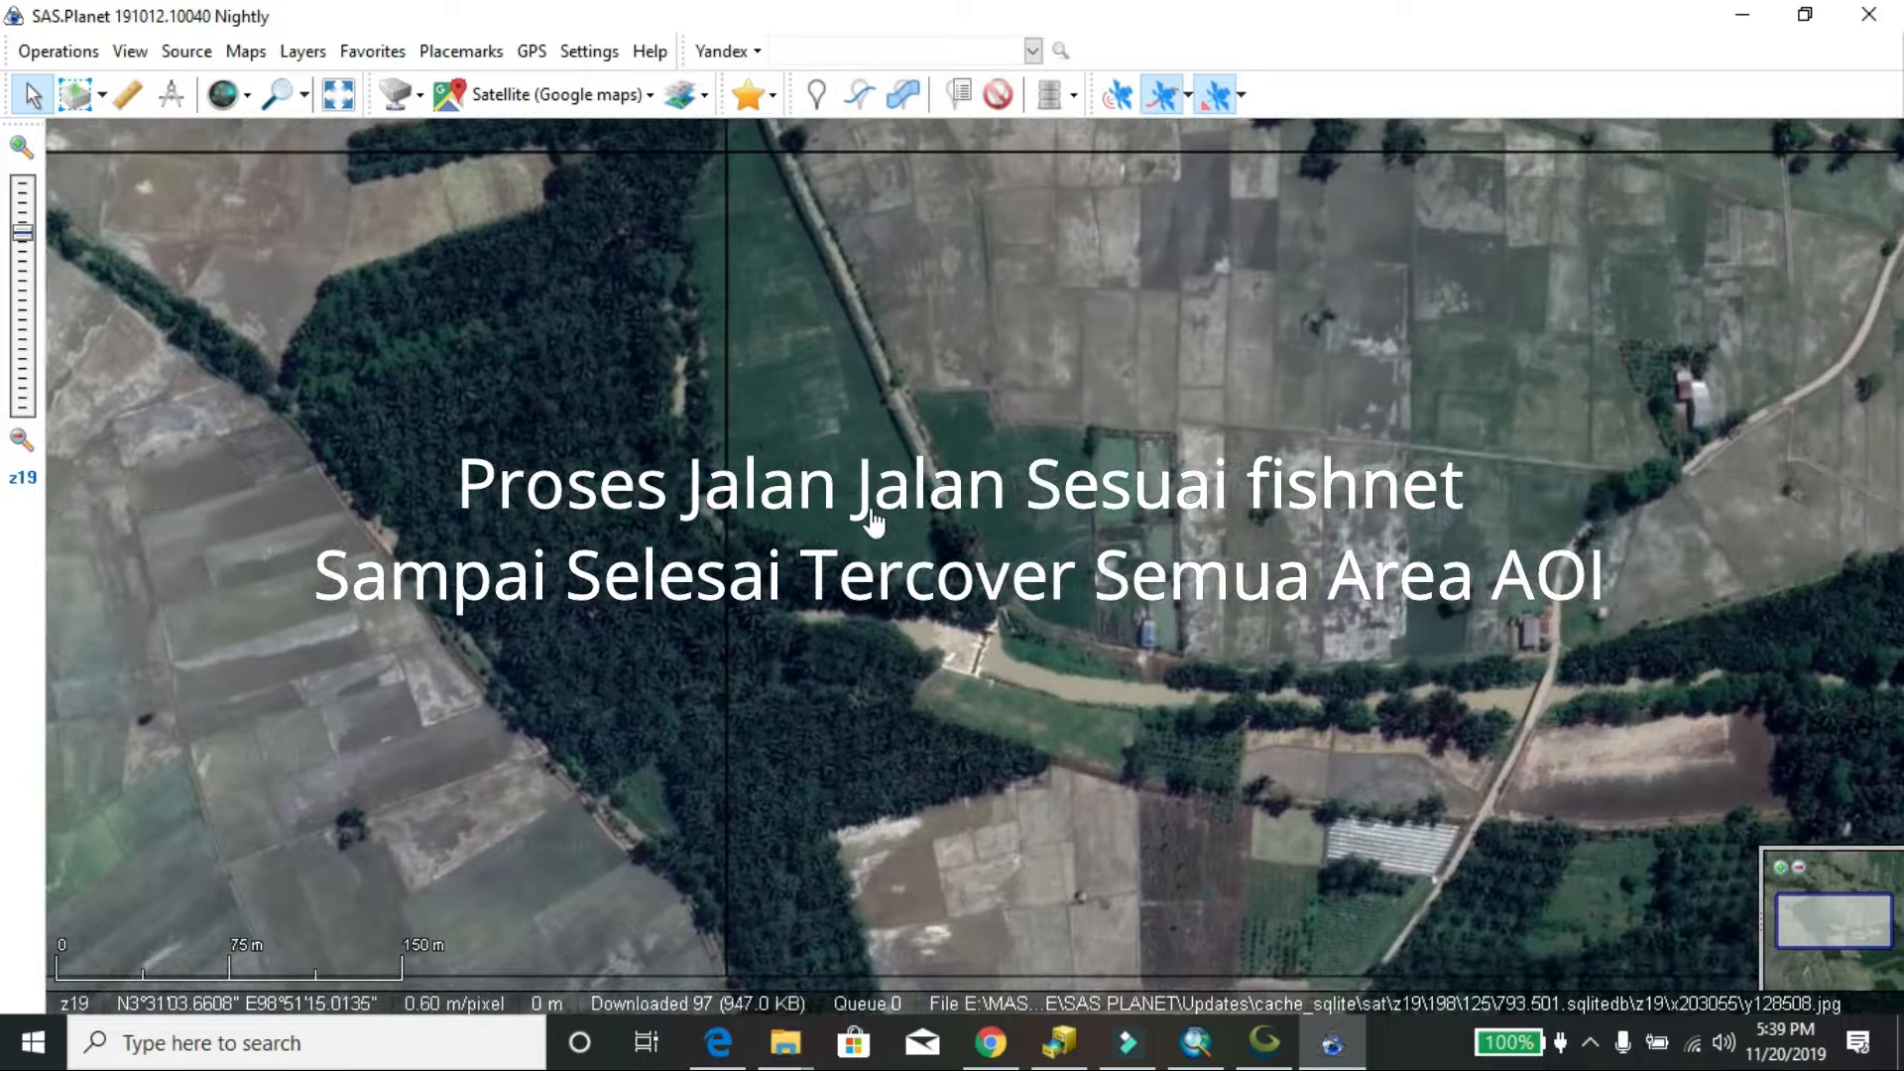
{"action": "key", "text": "Right"}
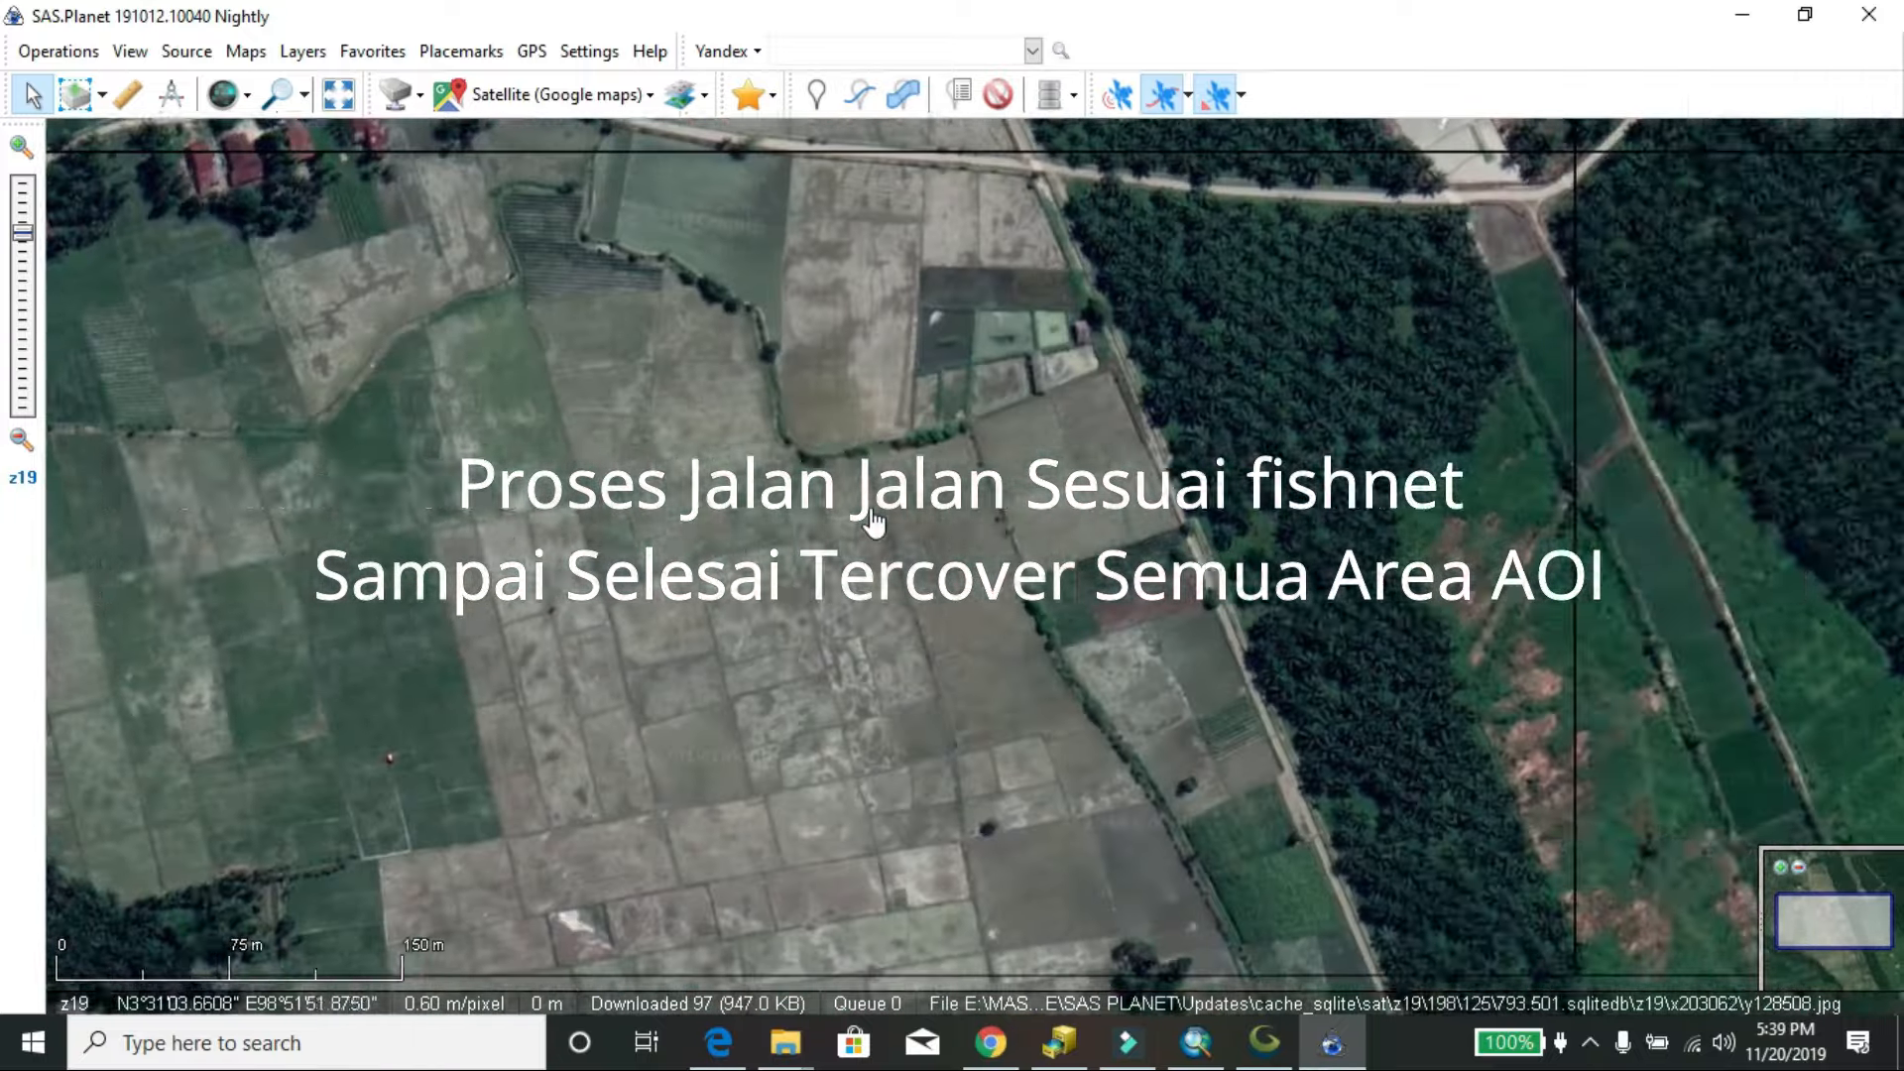
{"action": "key", "text": "Right"}
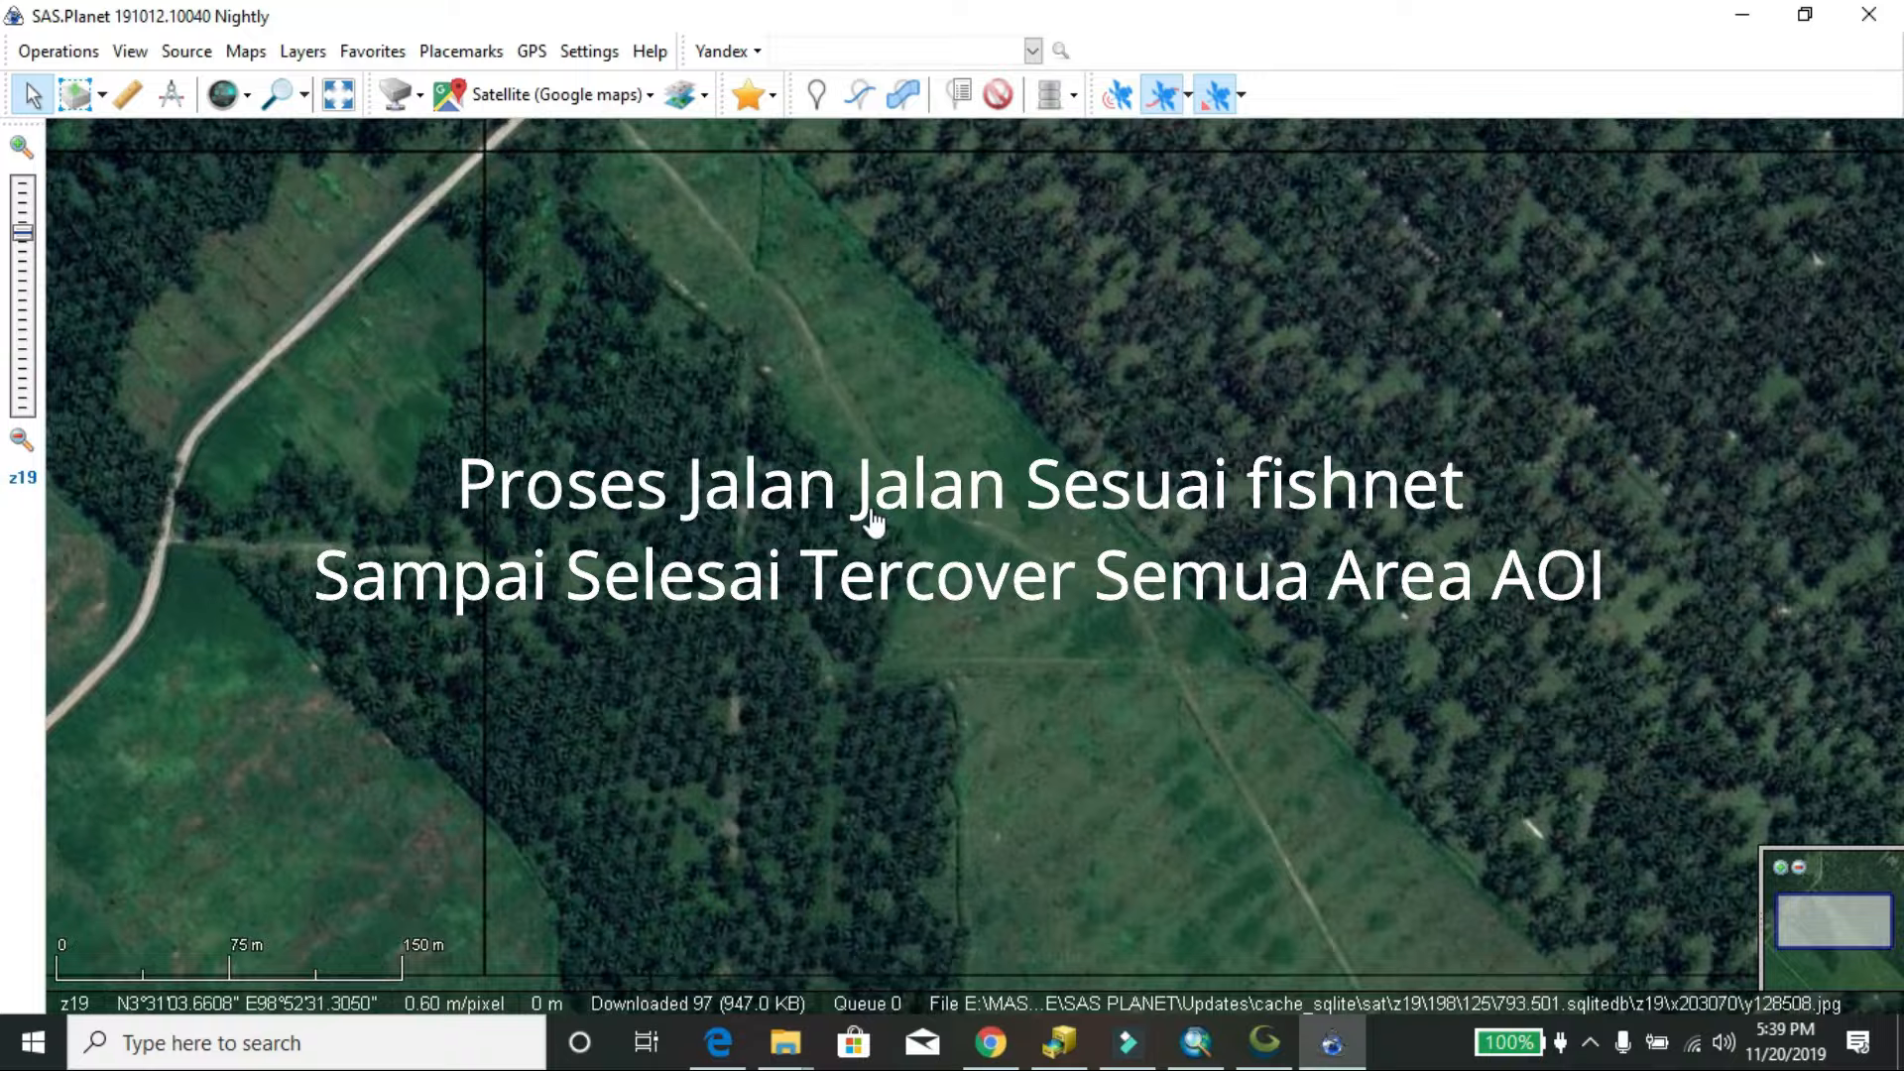
{"action": "key", "text": "Right"}
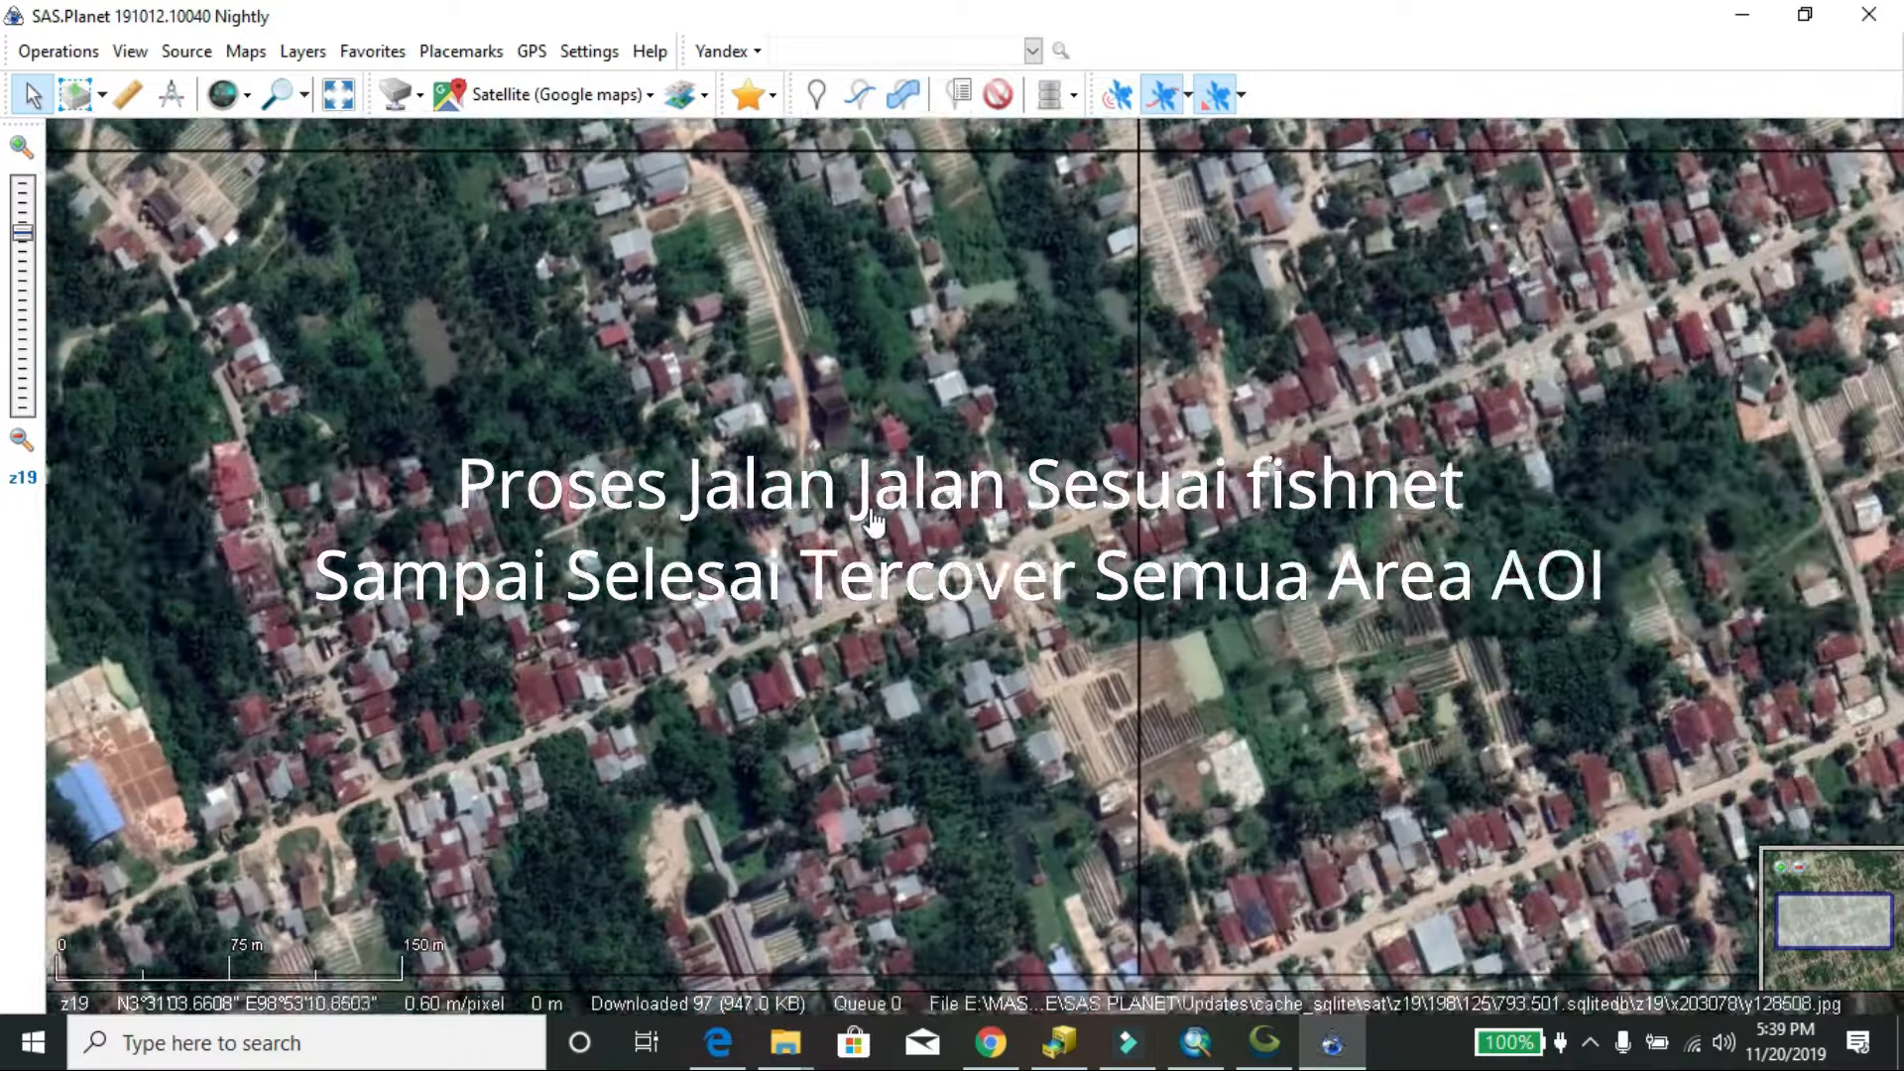
{"action": "key", "text": "Right"}
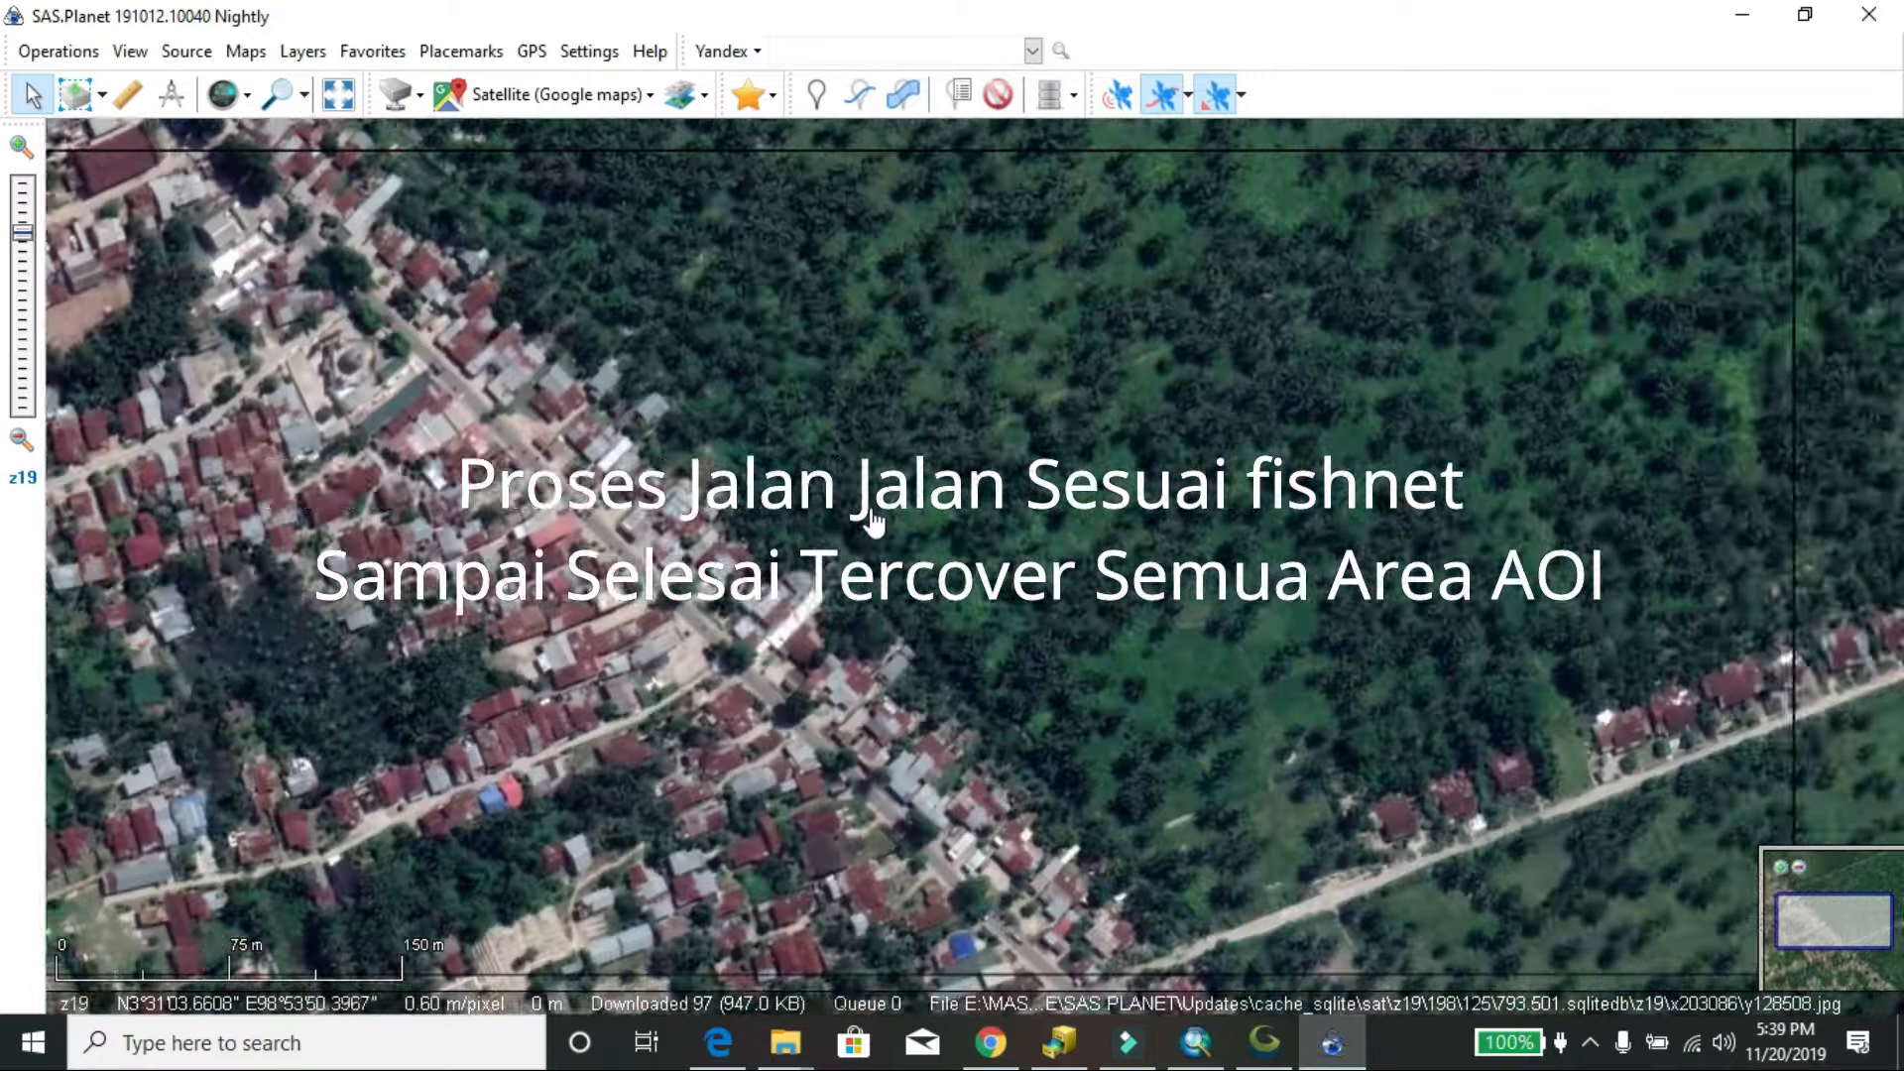
{"action": "key", "text": "Right"}
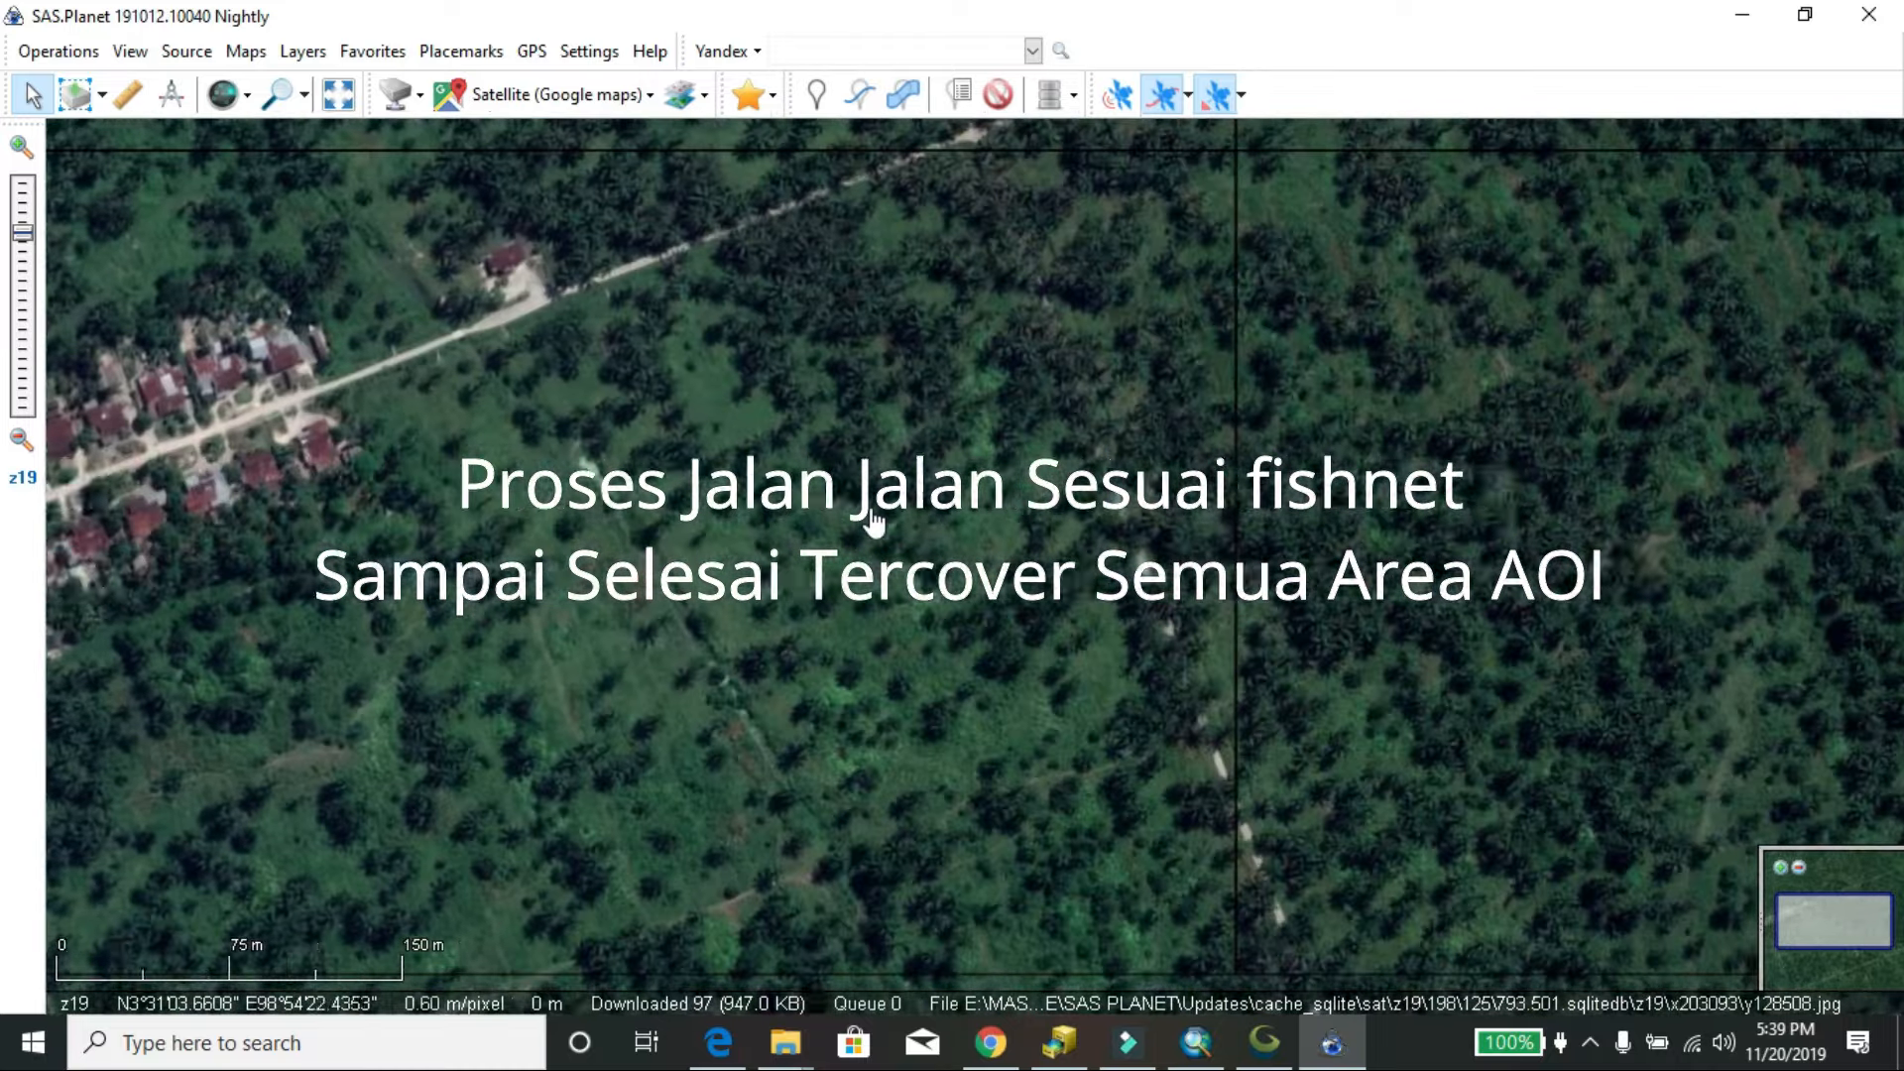
{"action": "key", "text": "Right"}
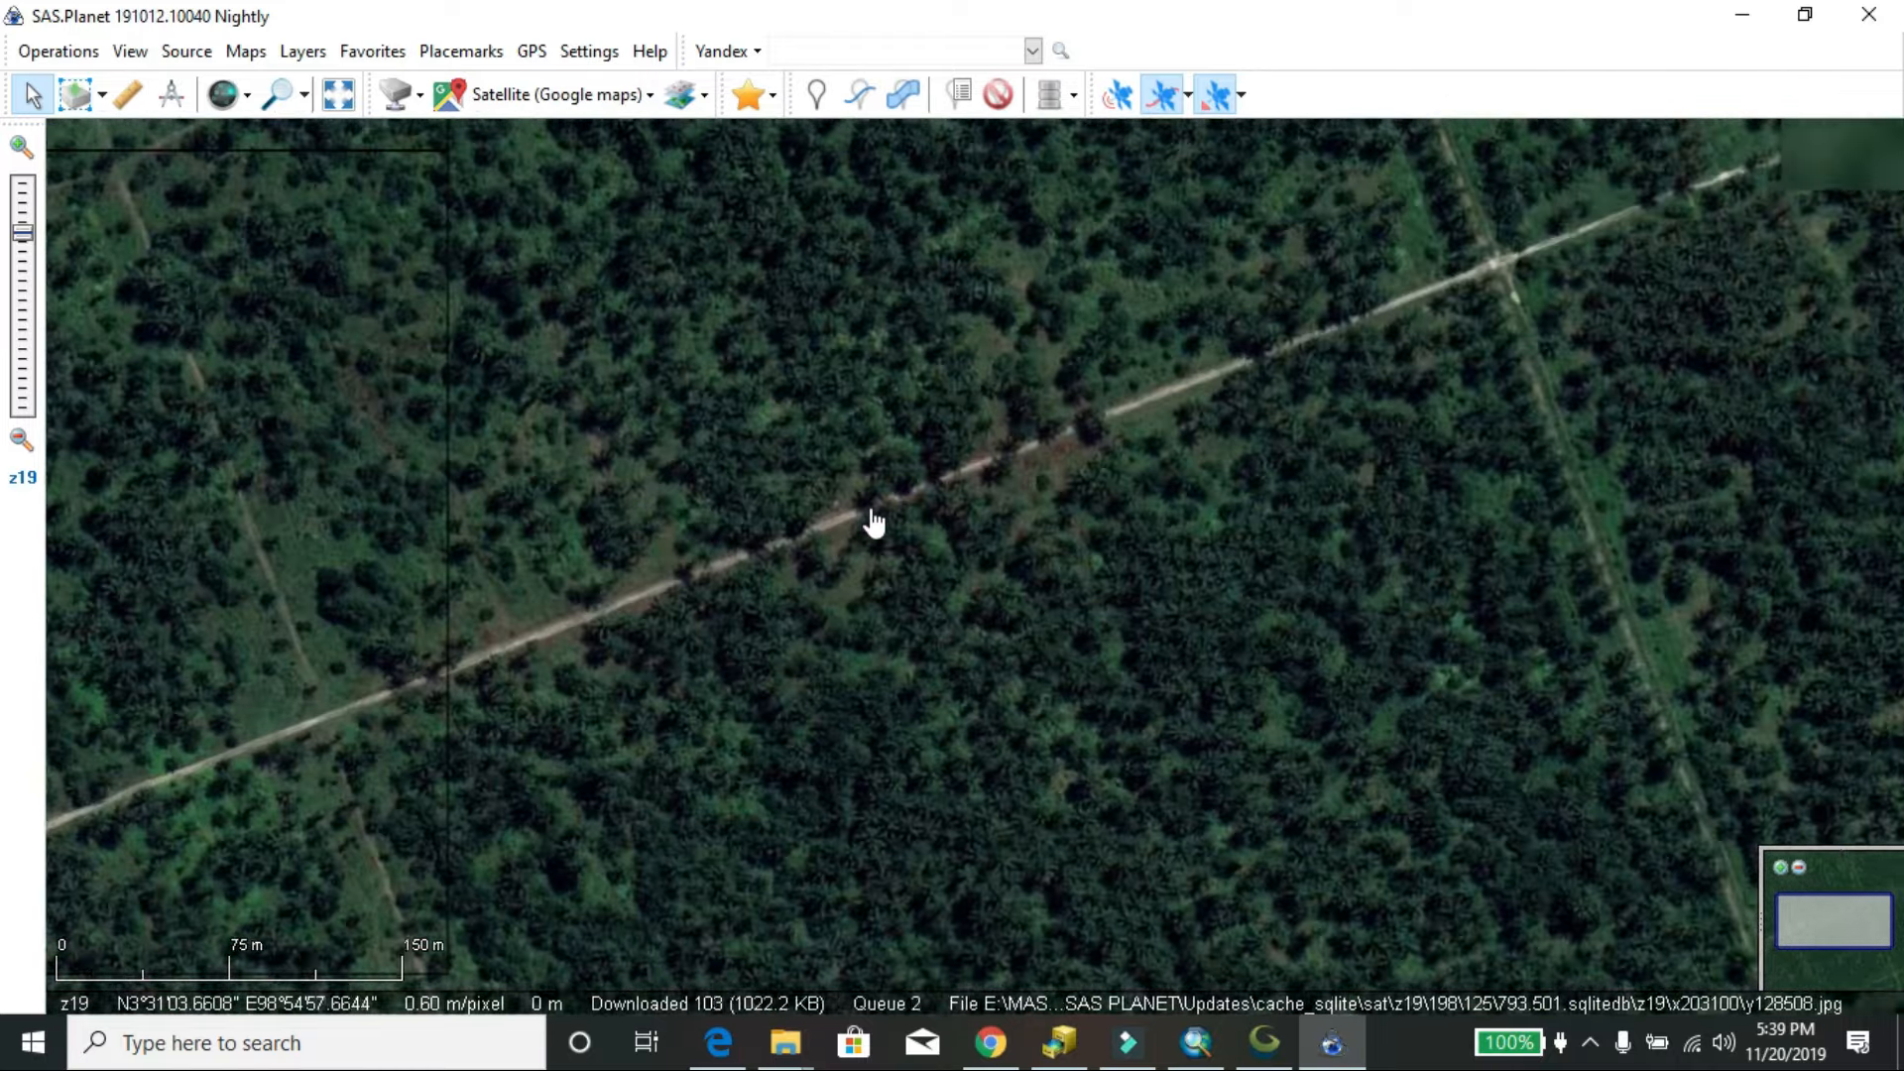
Make a rectangular selection covering the whole fishnet grid from its northwest to its southeast corner.
{"action": "scroll", "coordinate": [818, 512], "scroll_direction": "down", "scroll_amount": 2}
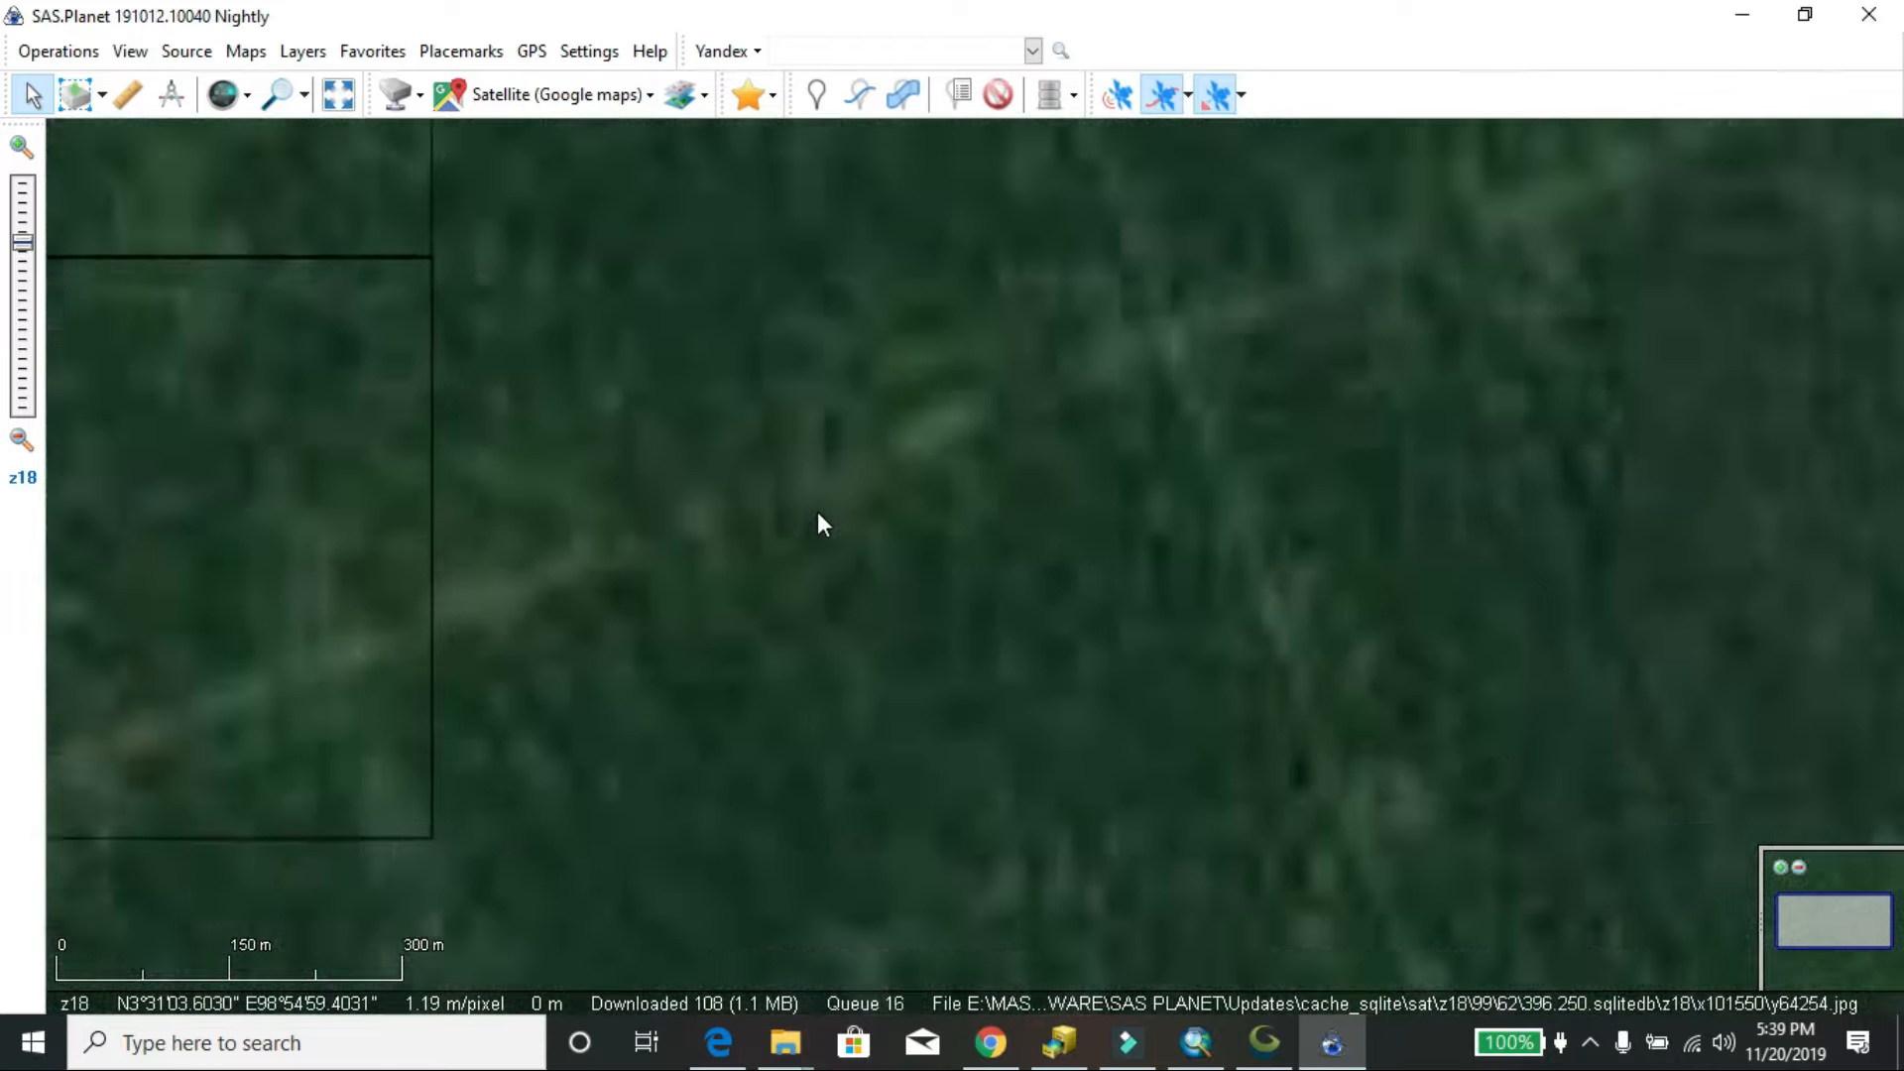
{"action": "scroll", "coordinate": [817, 512], "scroll_direction": "down", "scroll_amount": 2}
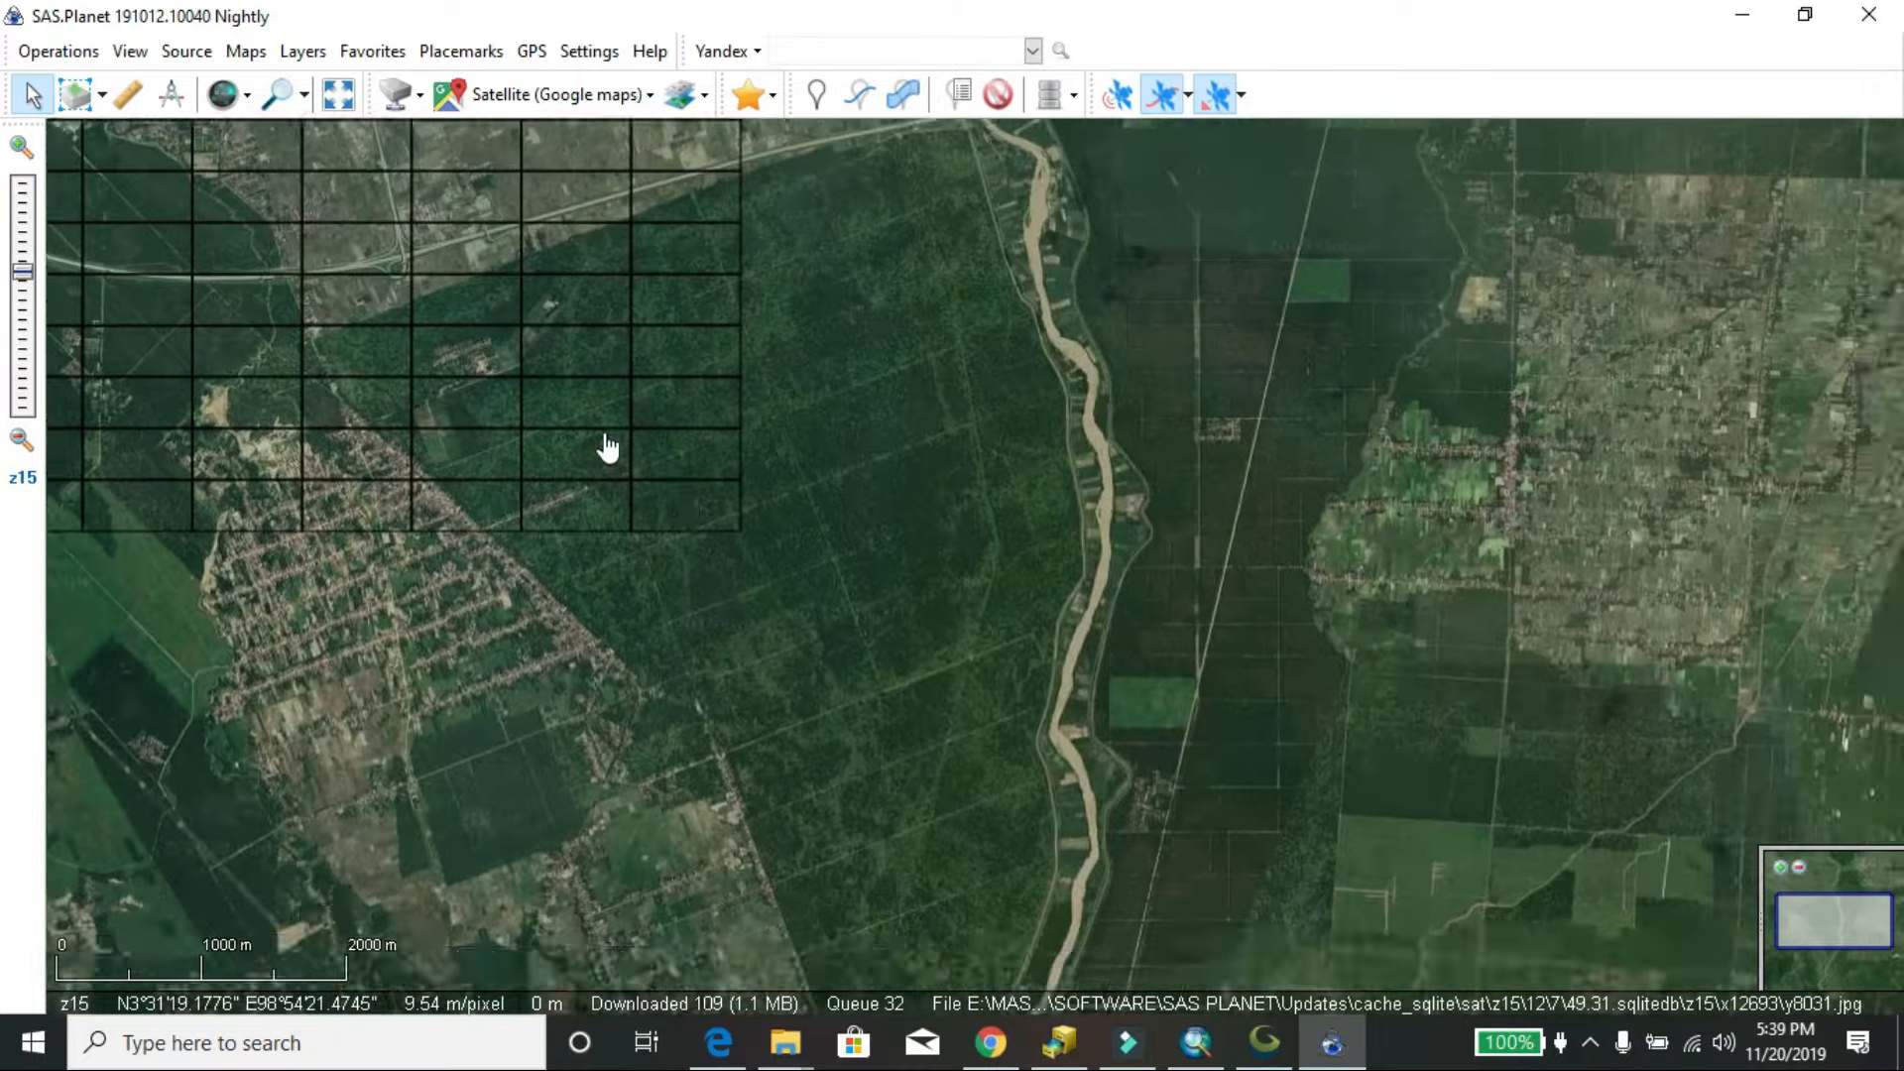
{"action": "left_click_drag", "start_coordinate": [608, 443], "coordinate": [1011, 739]}
{"action": "left_click_drag", "start_coordinate": [808, 490], "coordinate": [1000, 617]}
{"action": "scroll", "coordinate": [999, 617], "scroll_direction": "up", "scroll_amount": 1}
{"action": "scroll", "coordinate": [998, 617], "scroll_direction": "down", "scroll_amount": 1}
{"action": "scroll", "coordinate": [997, 617], "scroll_direction": "down", "scroll_amount": 1}
{"action": "left_click_drag", "start_coordinate": [914, 565], "coordinate": [944, 595]}
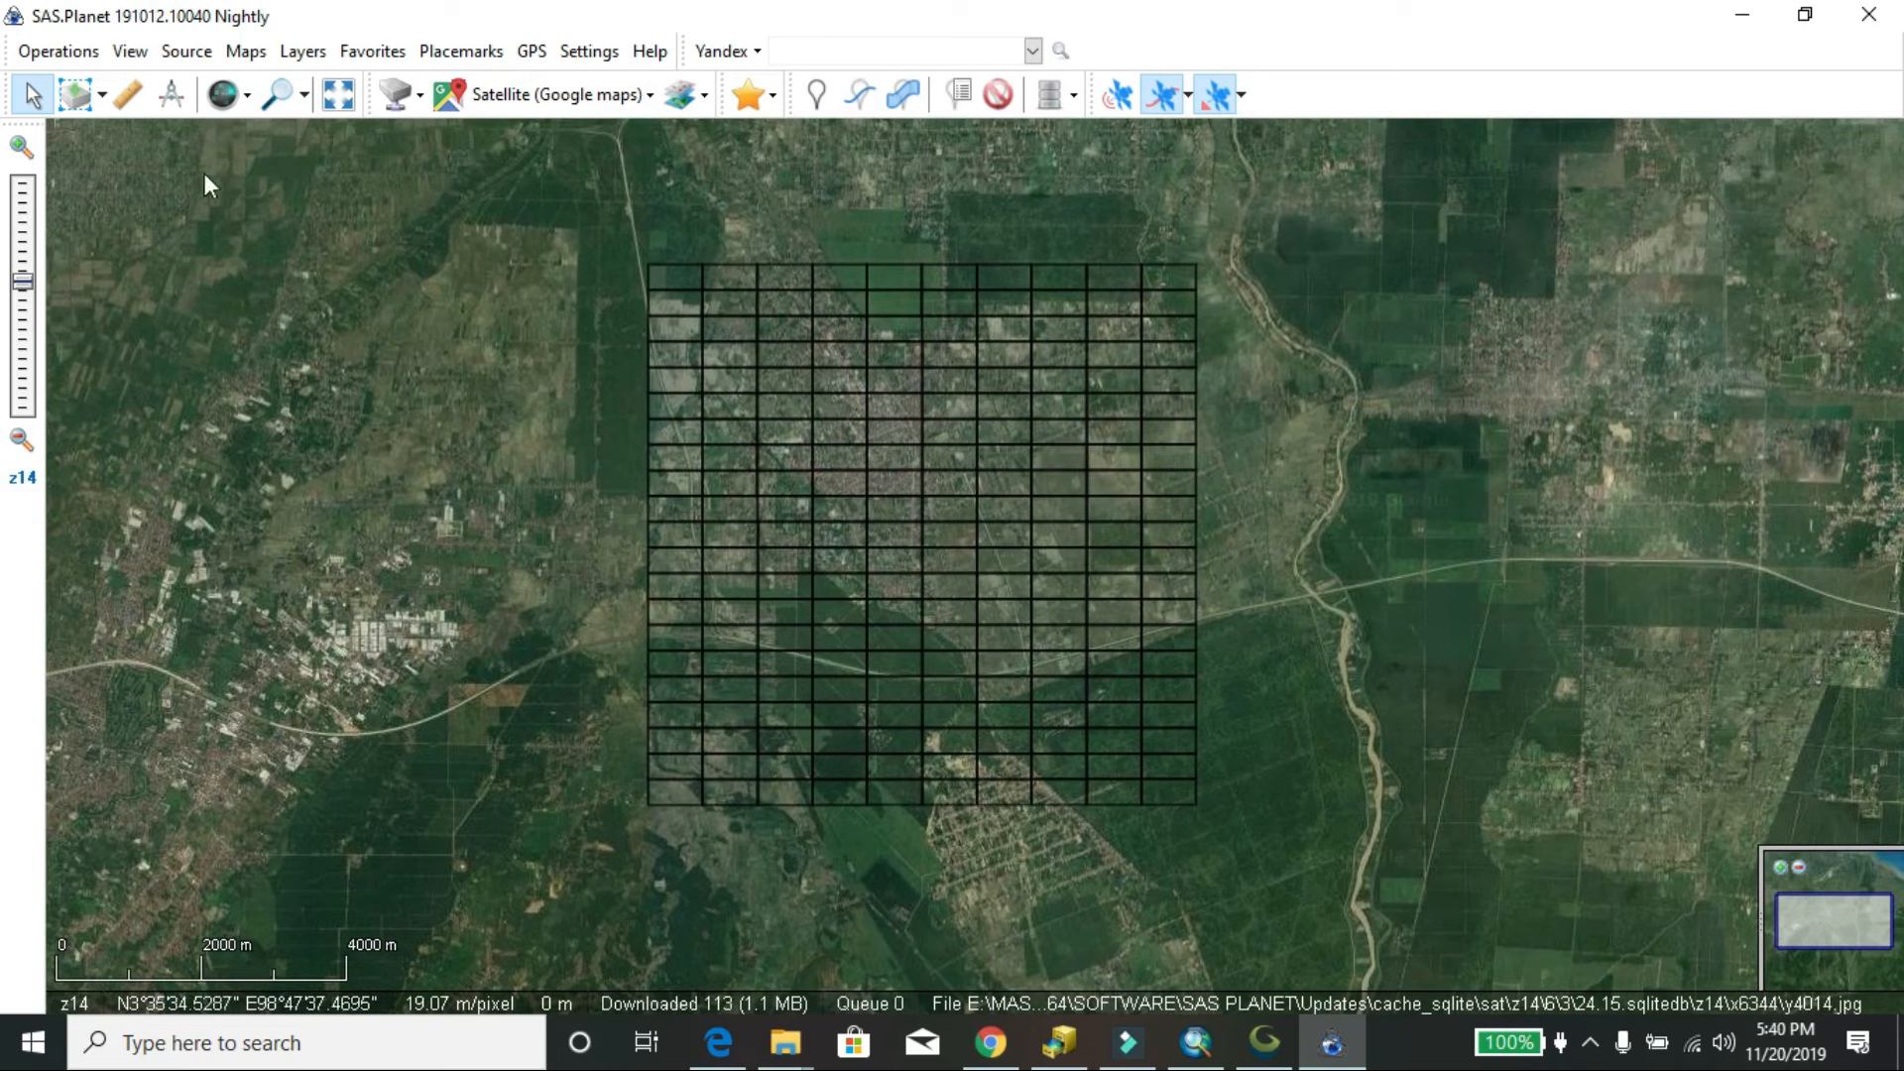
{"action": "left_click", "coordinate": [102, 96]}
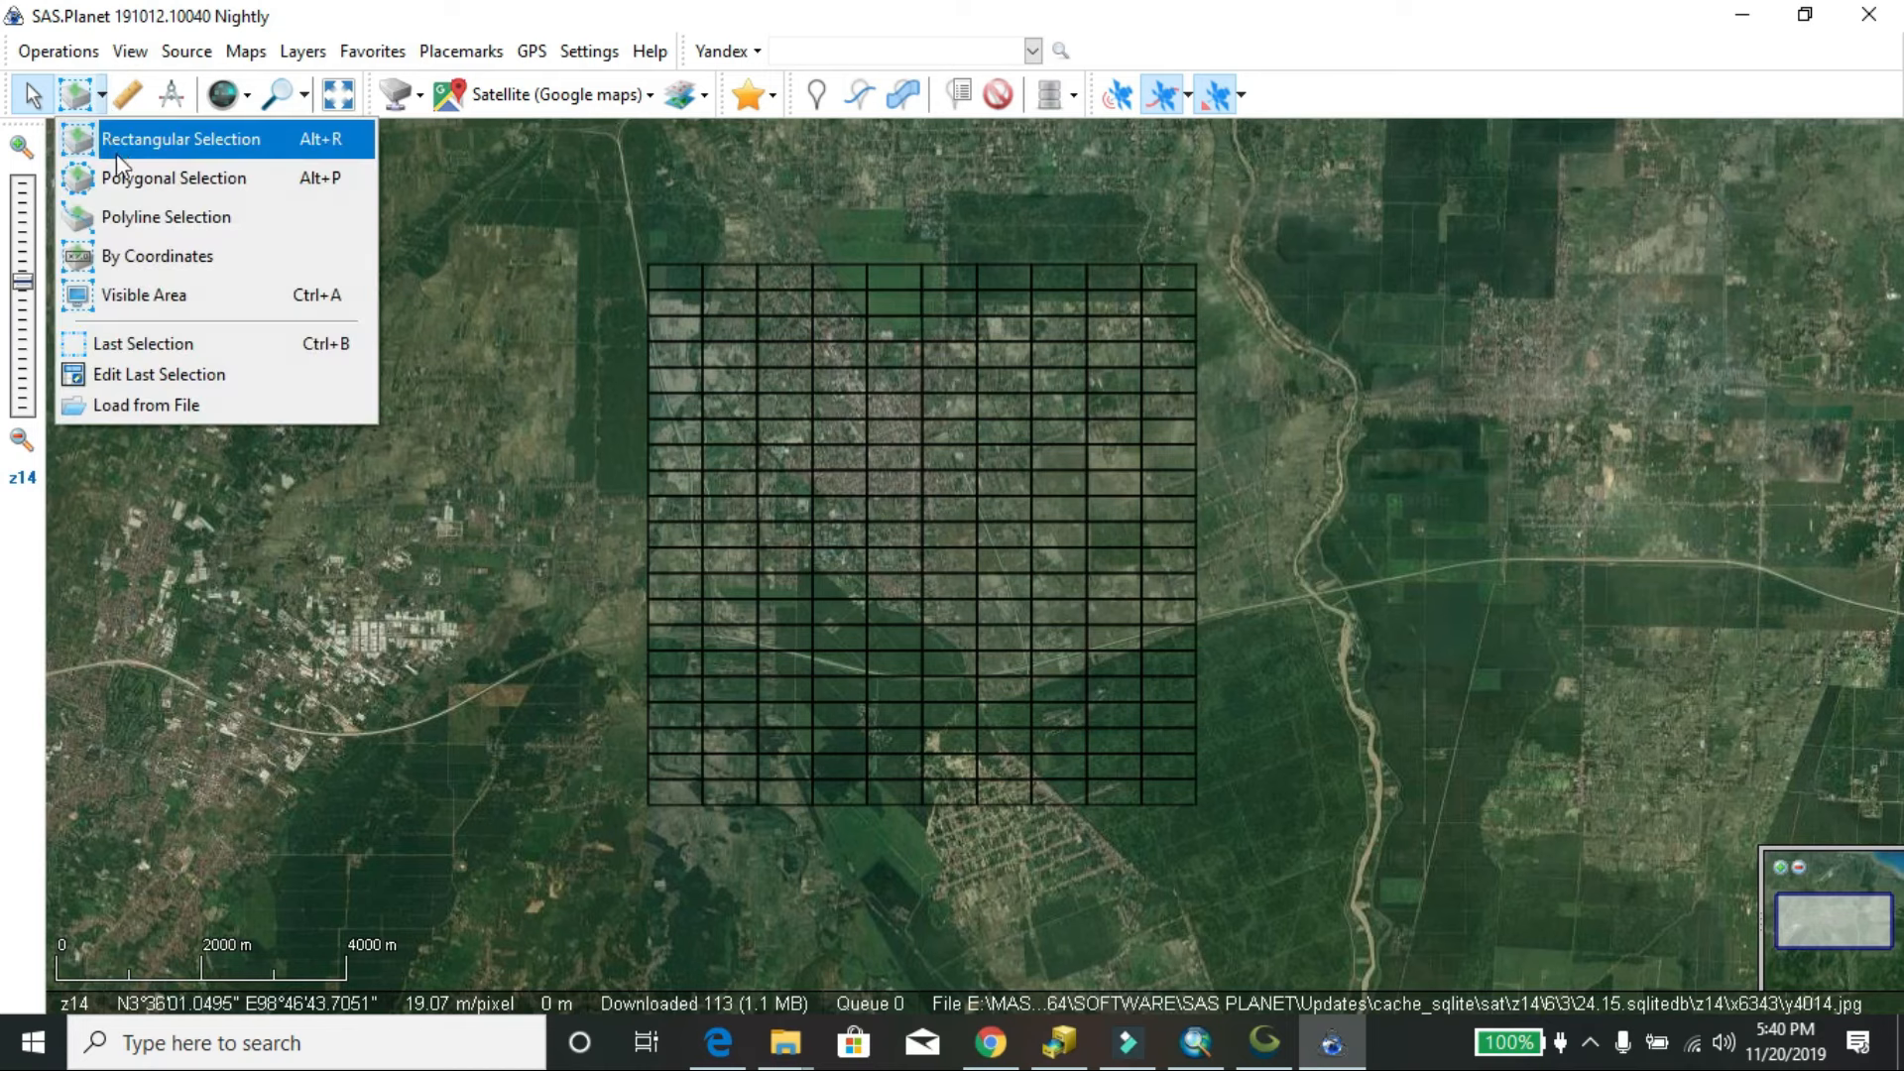
{"action": "left_click", "coordinate": [158, 141]}
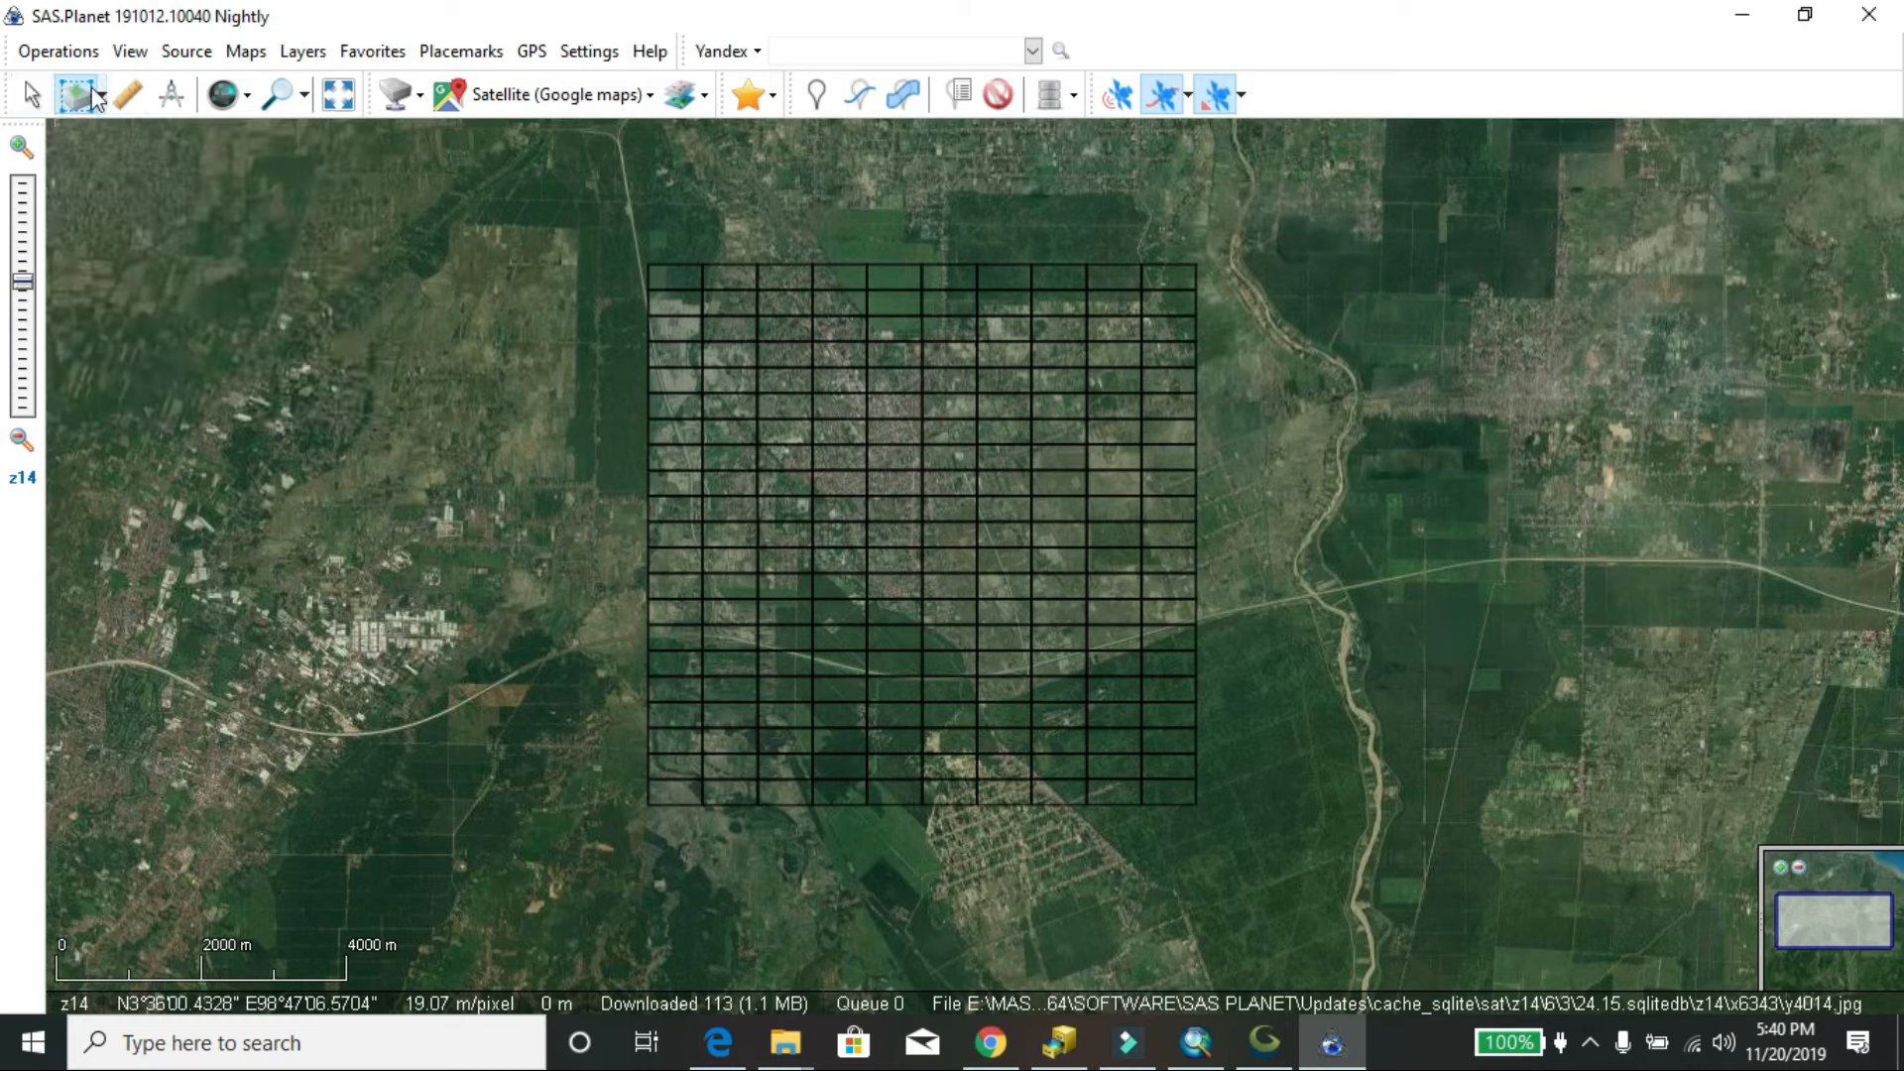
{"action": "left_click", "coordinate": [99, 96]}
{"action": "left_click", "coordinate": [111, 135]}
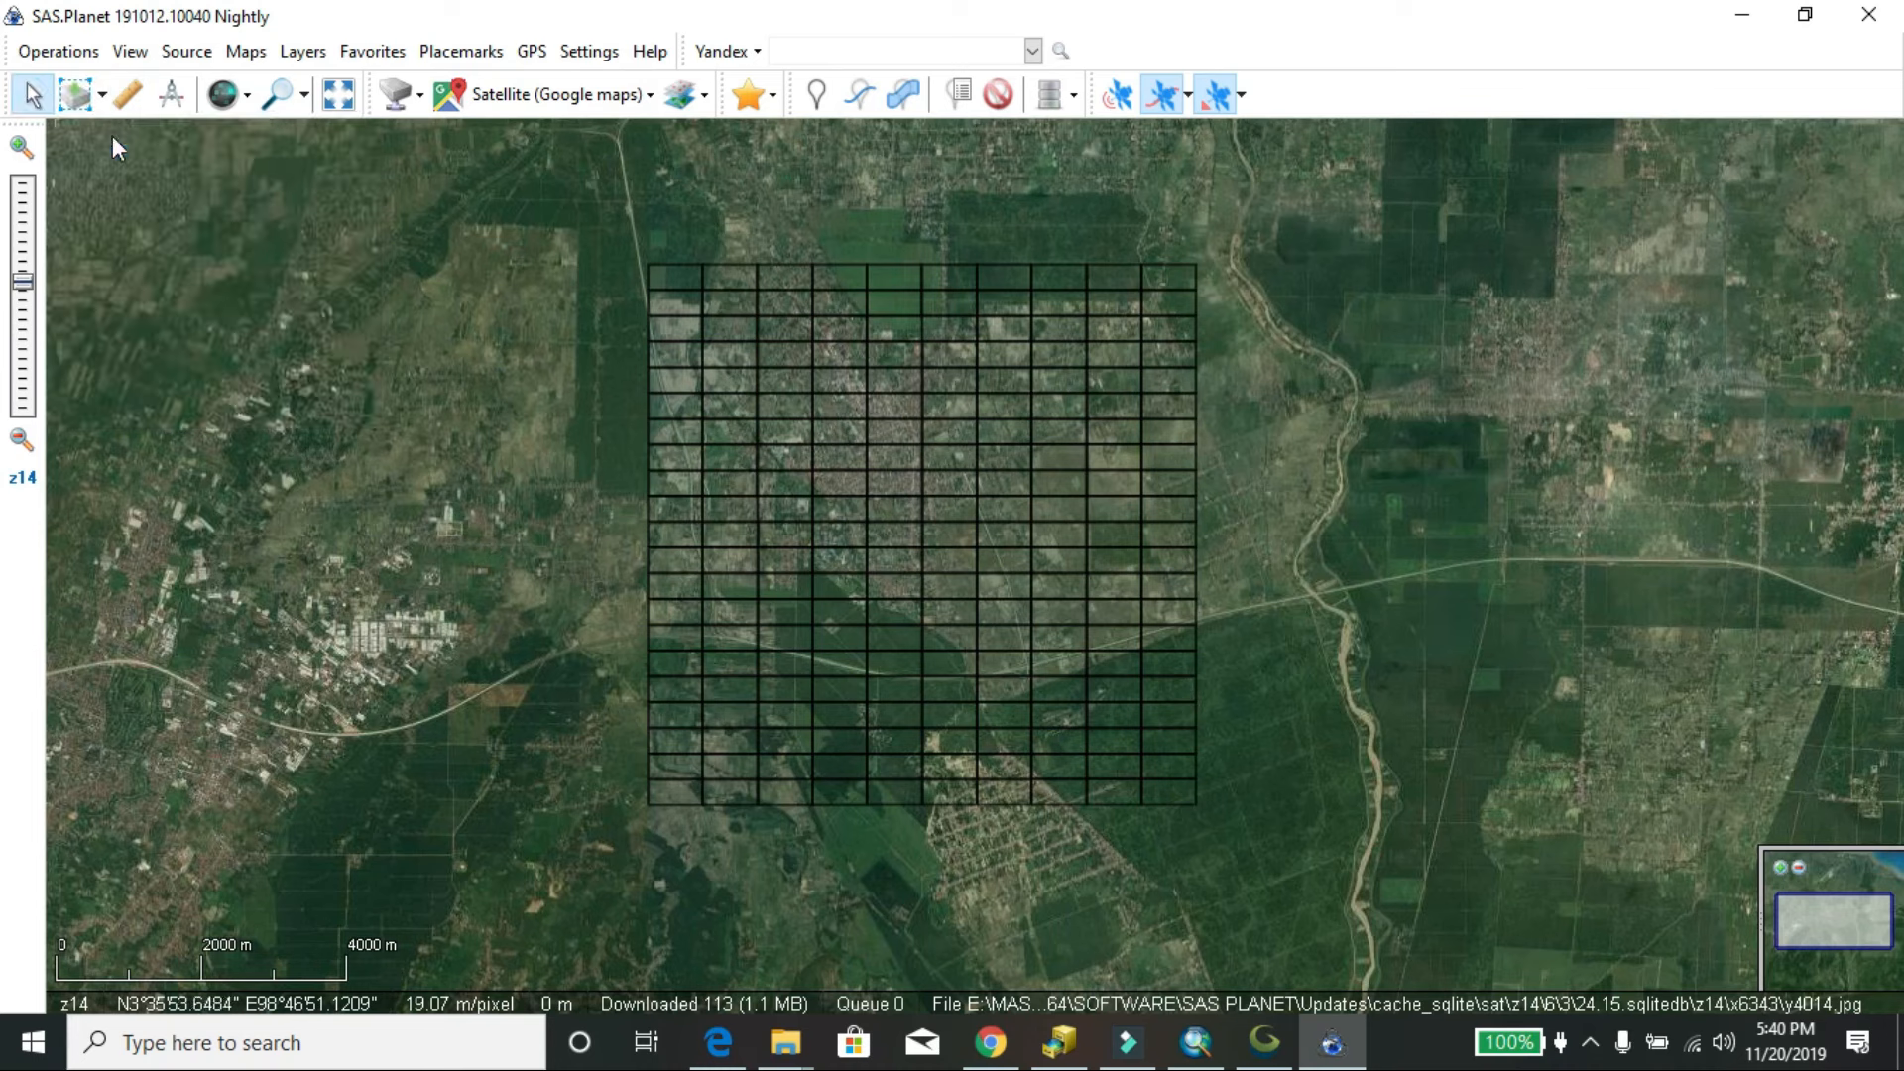
{"action": "left_click", "coordinate": [78, 96]}
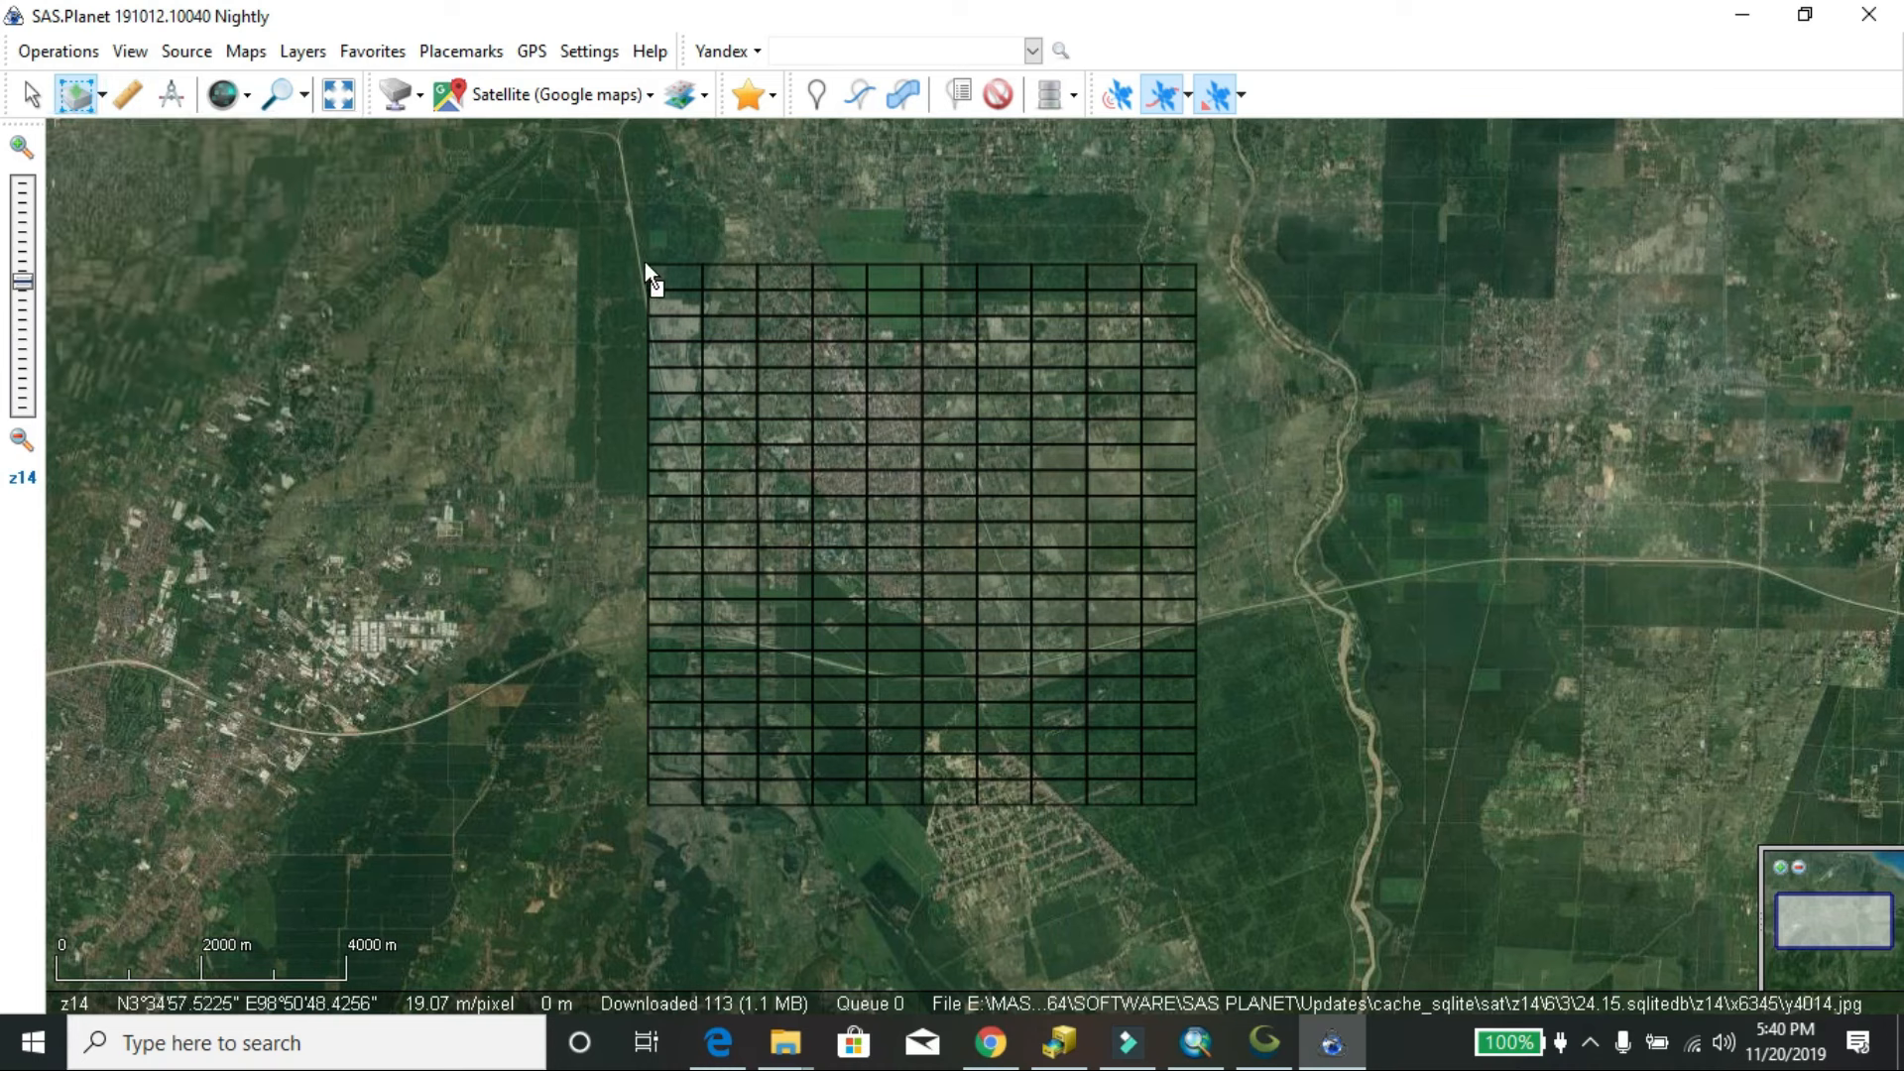
{"action": "left_click_drag", "start_coordinate": [645, 262], "coordinate": [1196, 803]}
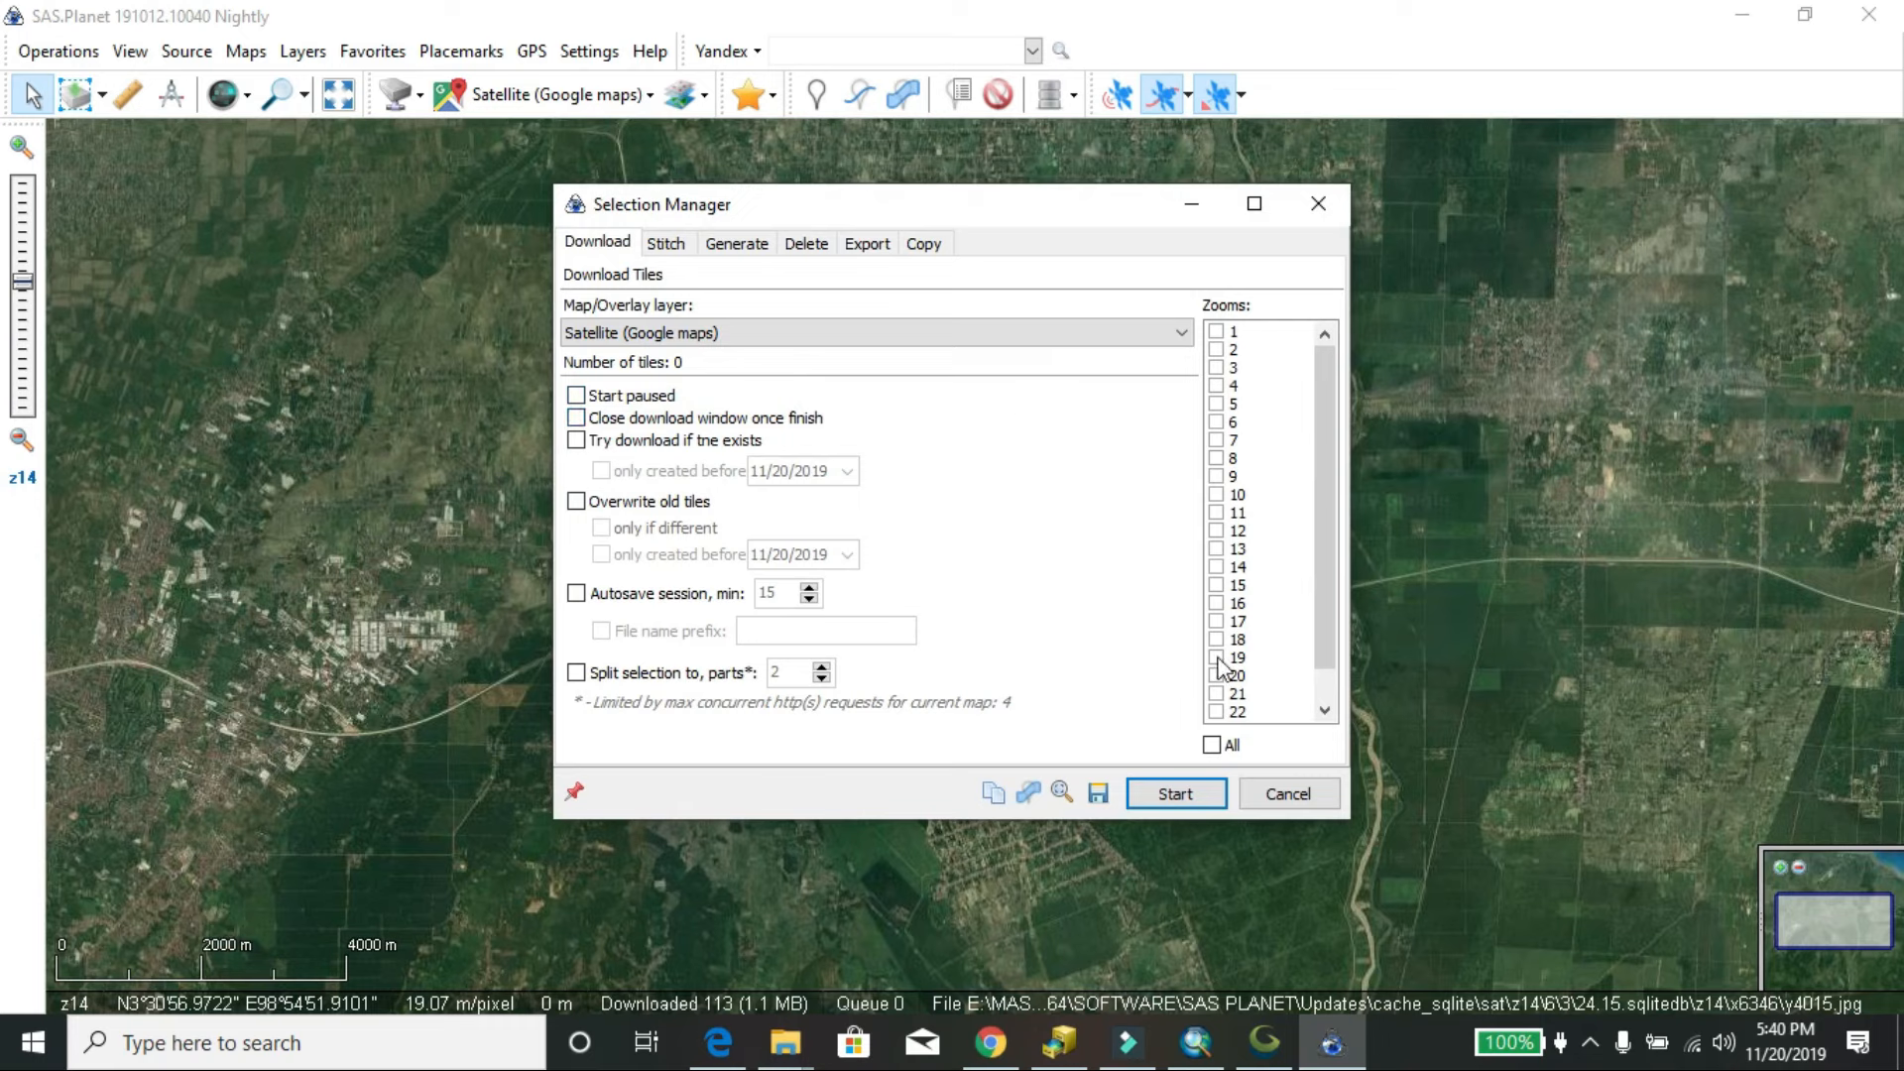
Tick zoom 19 for the tile download and set the stitch output format to ECW (Enhanced Compression Wavelet).
{"action": "left_click", "coordinate": [1218, 659]}
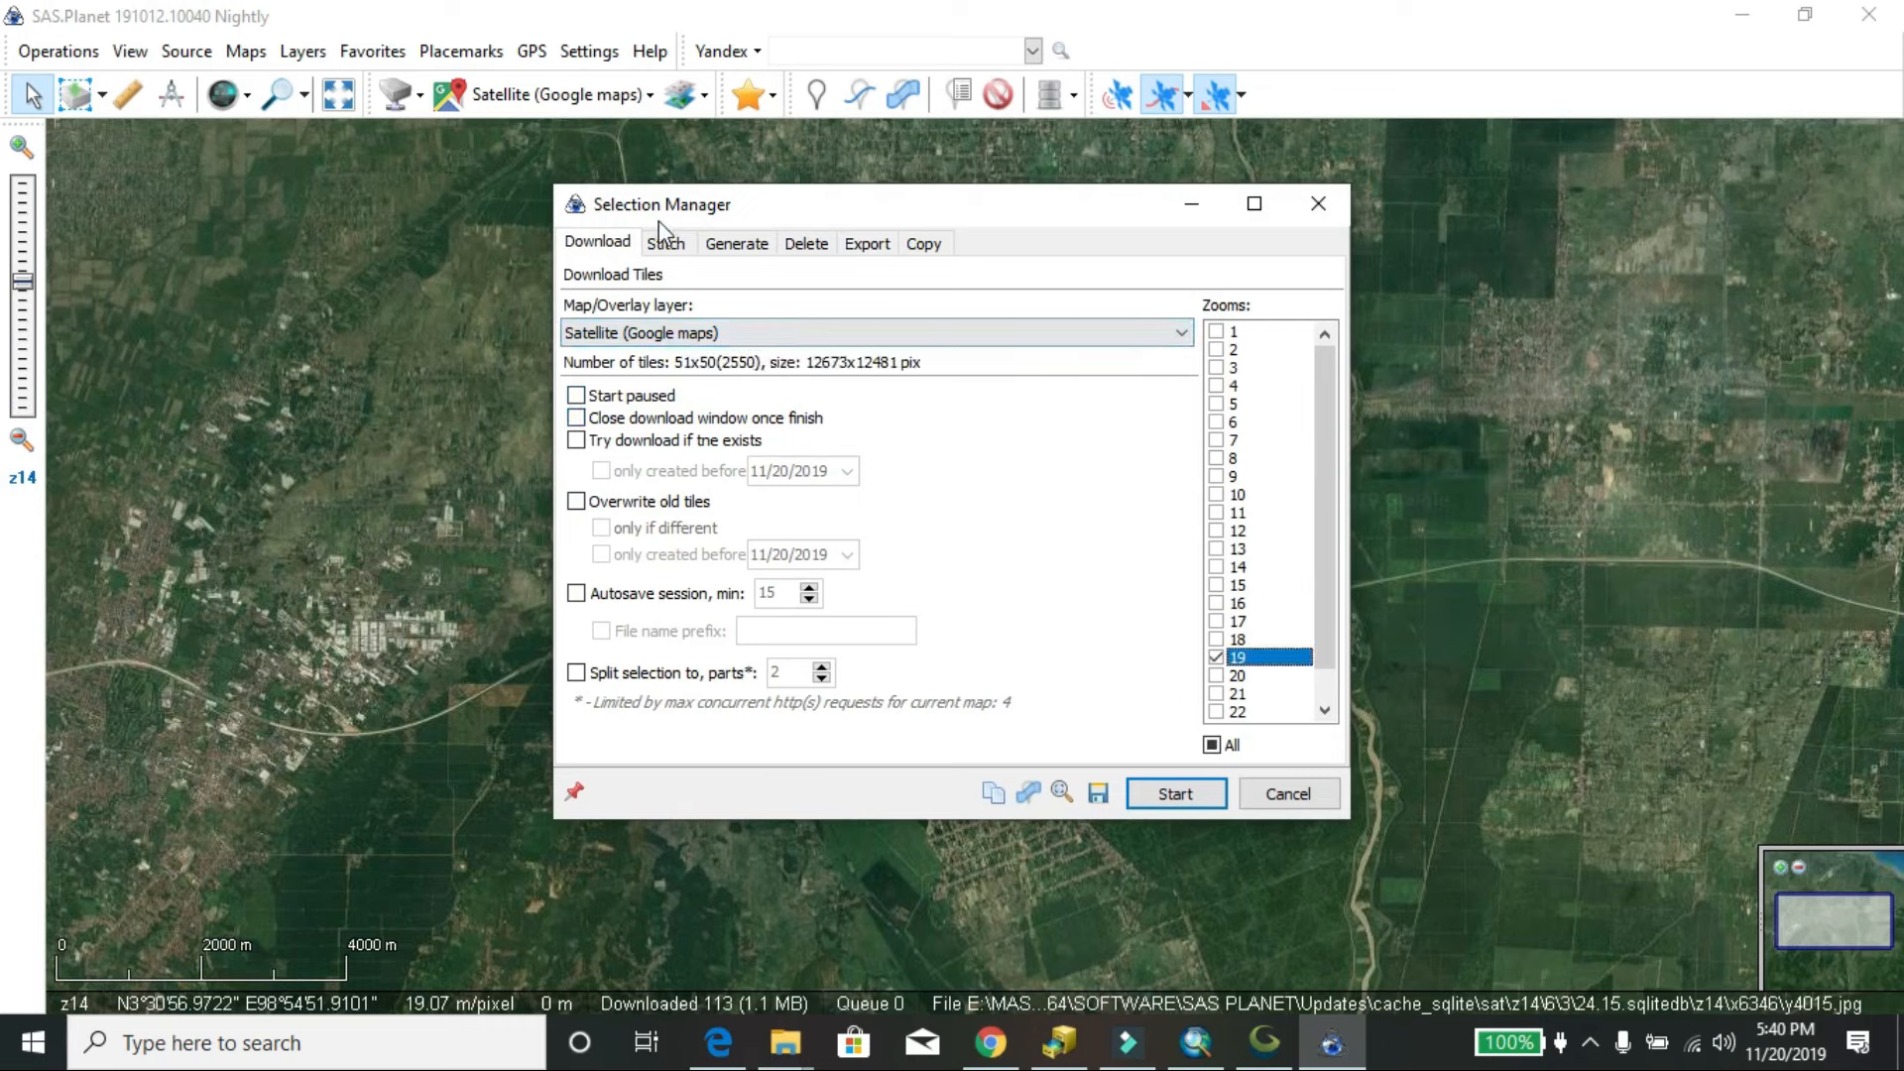
{"action": "left_click", "coordinate": [688, 244]}
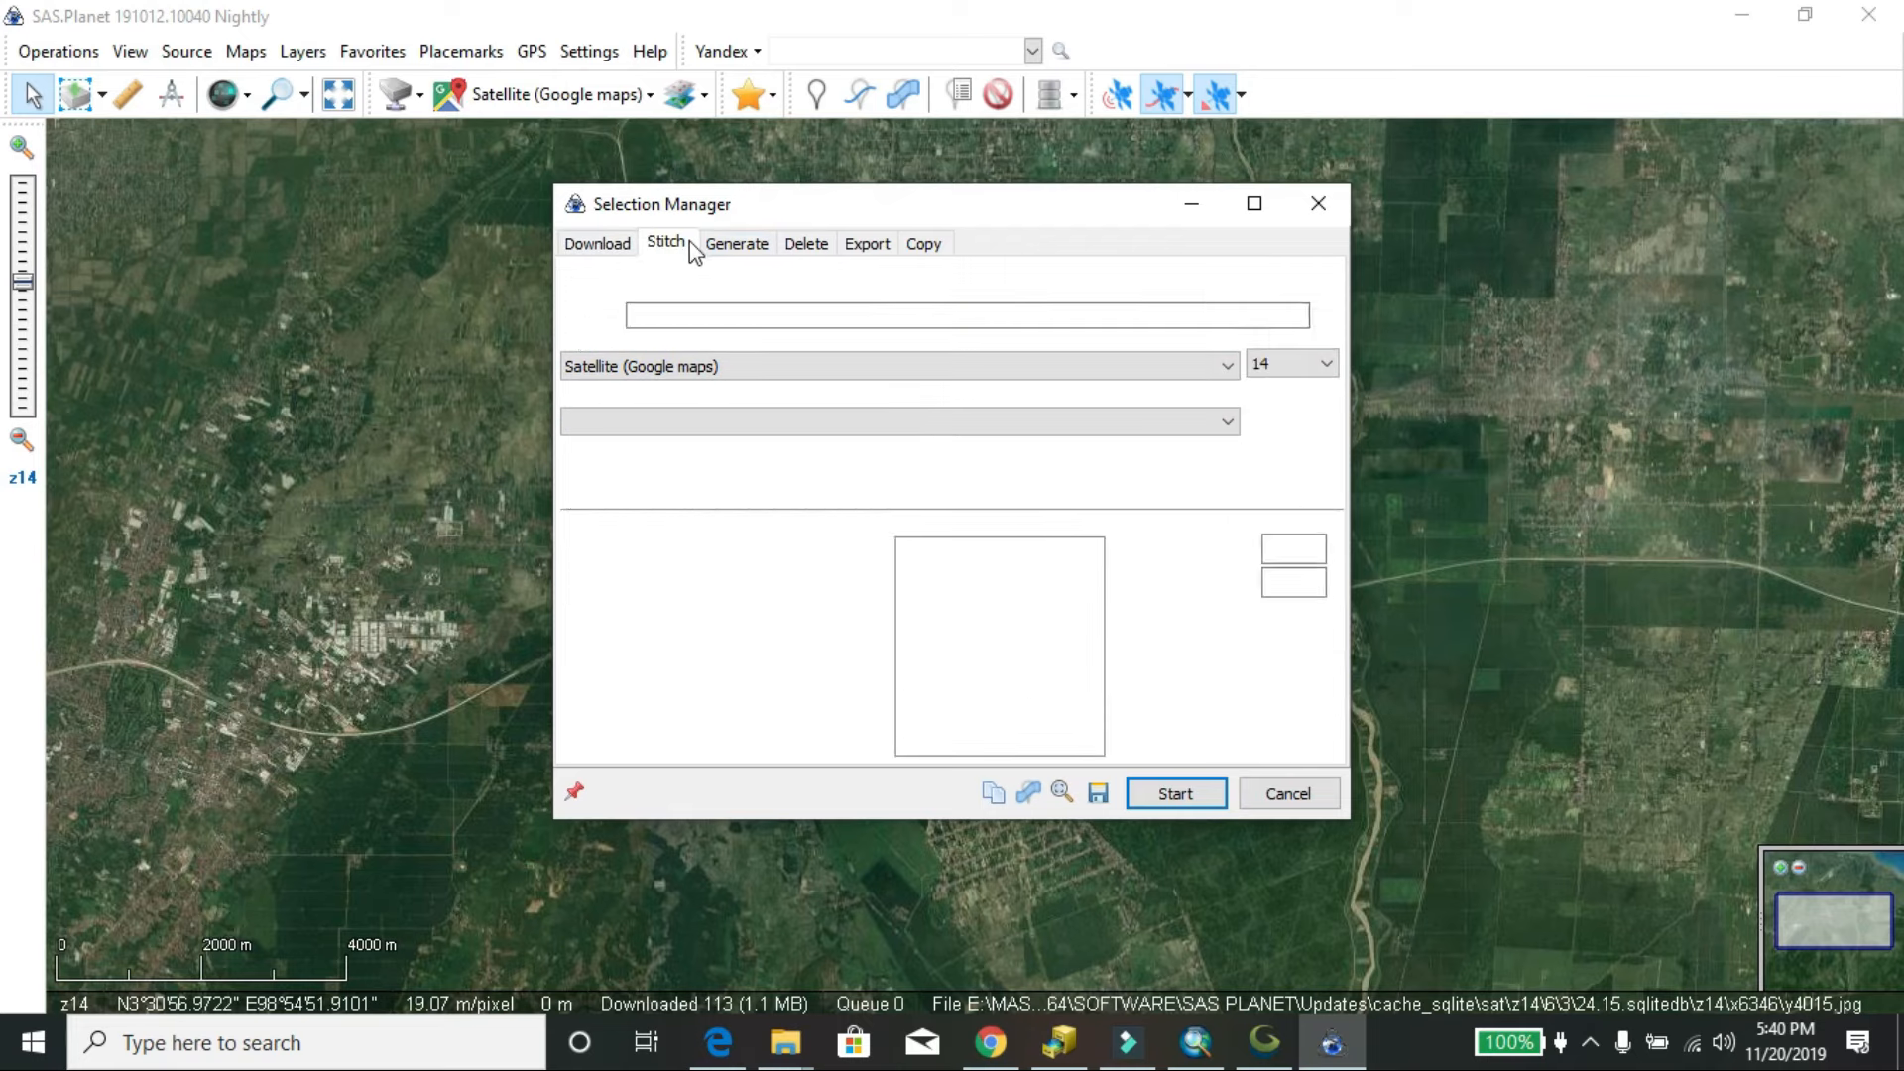
{"action": "left_click", "coordinate": [1076, 277]}
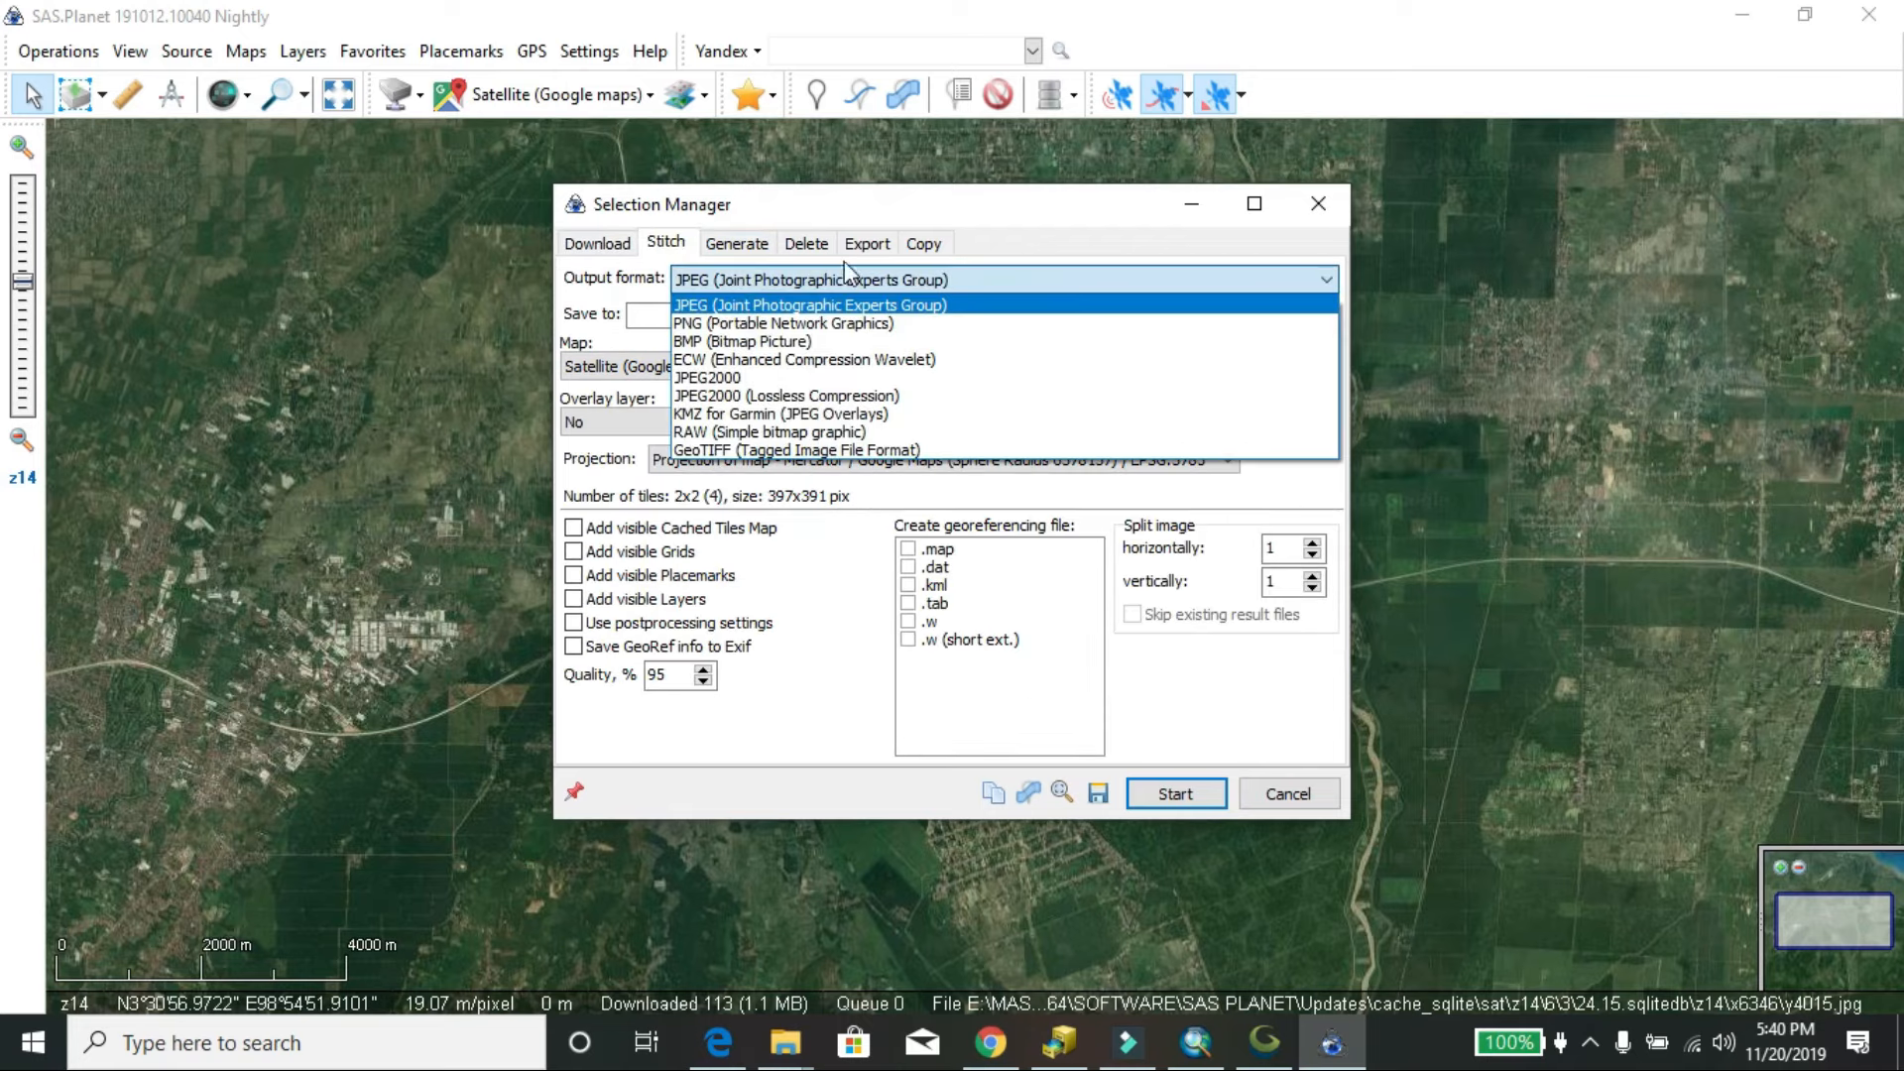
{"action": "left_click", "coordinate": [767, 357]}
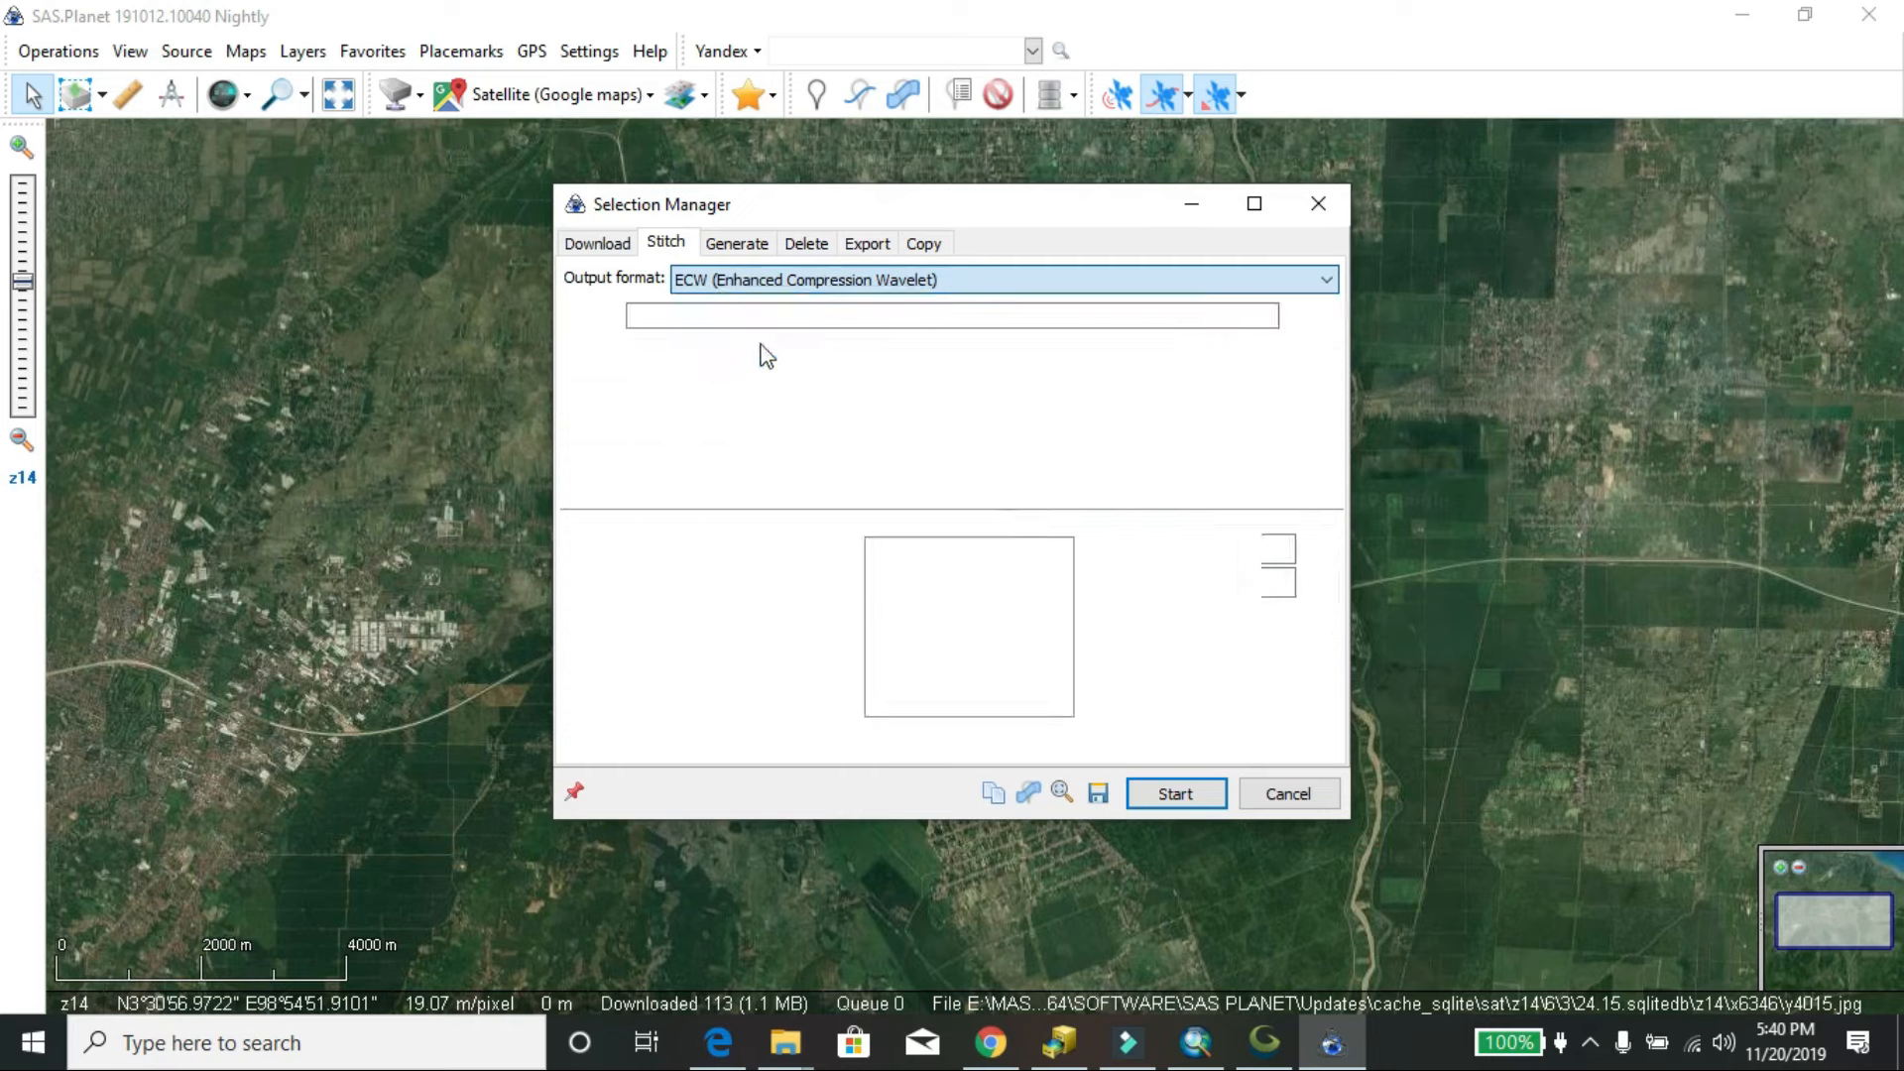
Set the stitched image to be saved as CITRALP in the ADMIN LUBUK PAKAM folder.
{"action": "left_click", "coordinate": [1324, 315]}
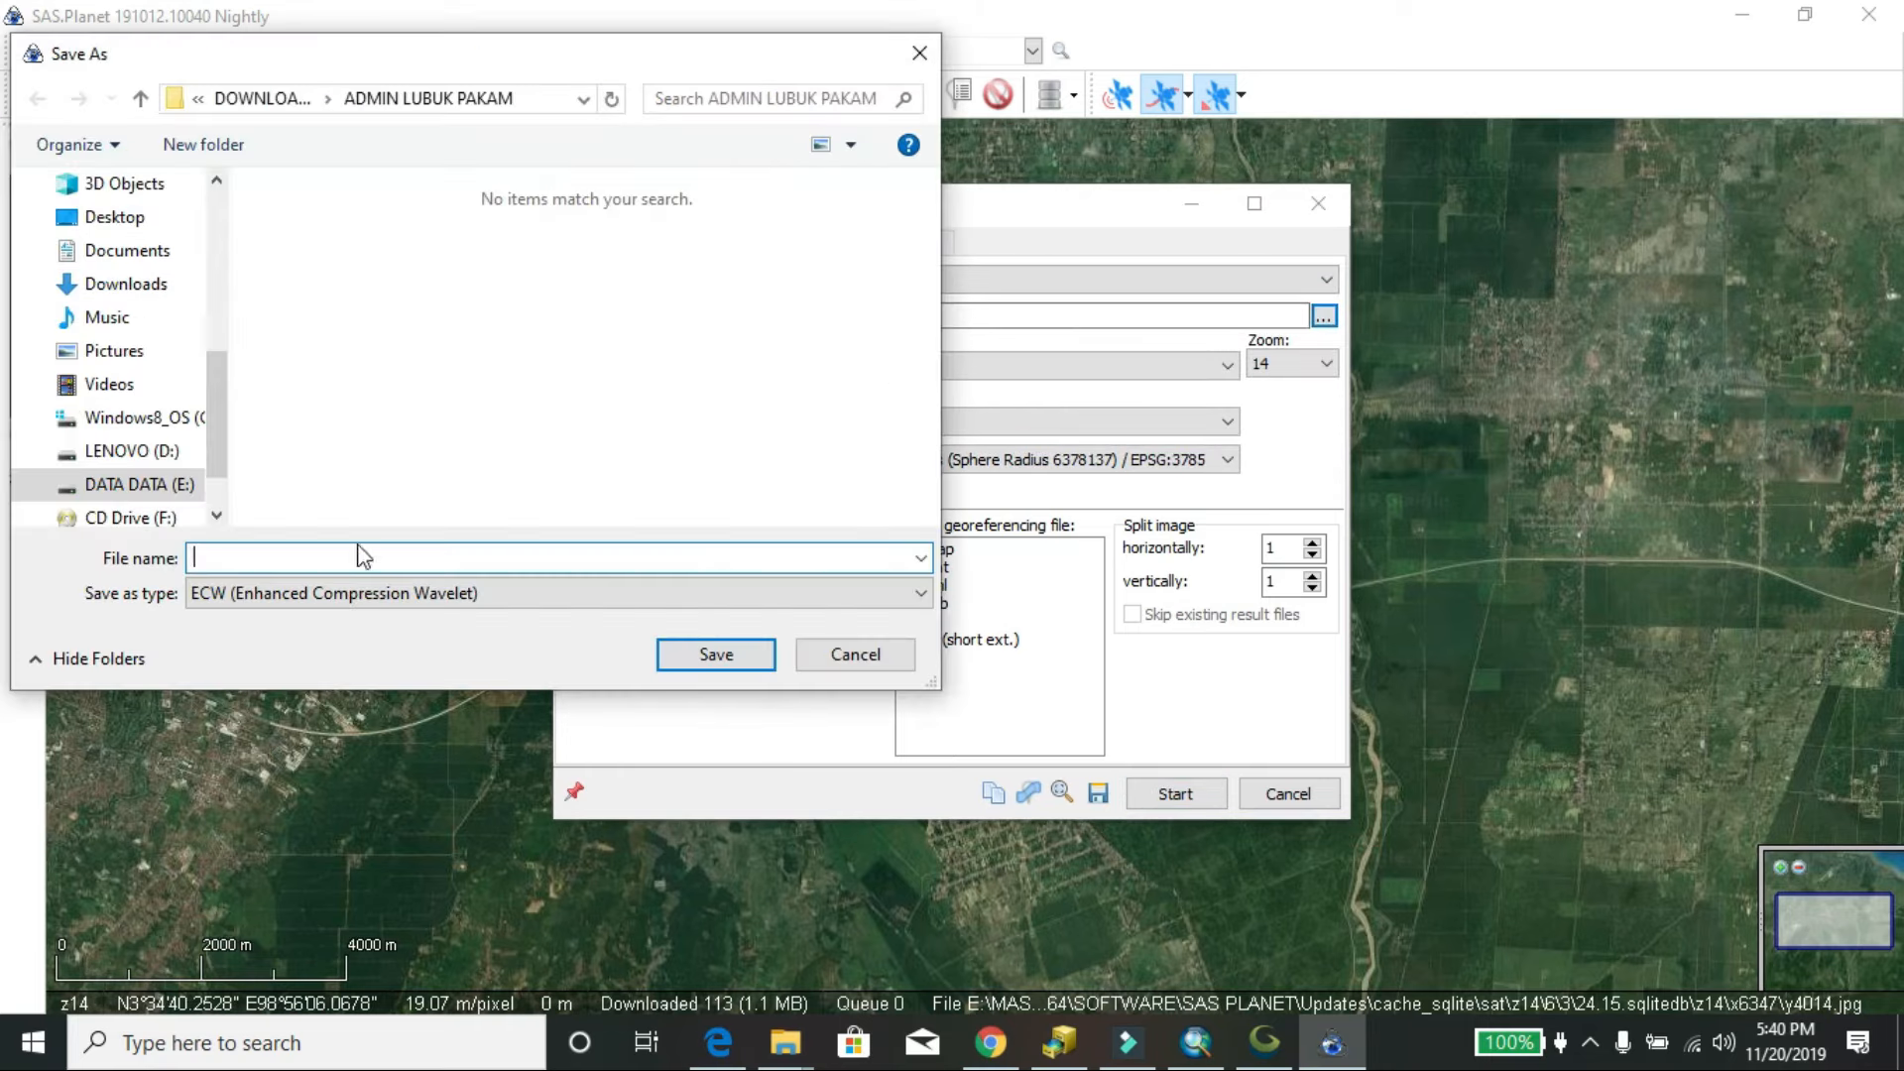
{"action": "type", "text": "CITRALP"}
{"action": "left_click", "coordinate": [709, 659]}
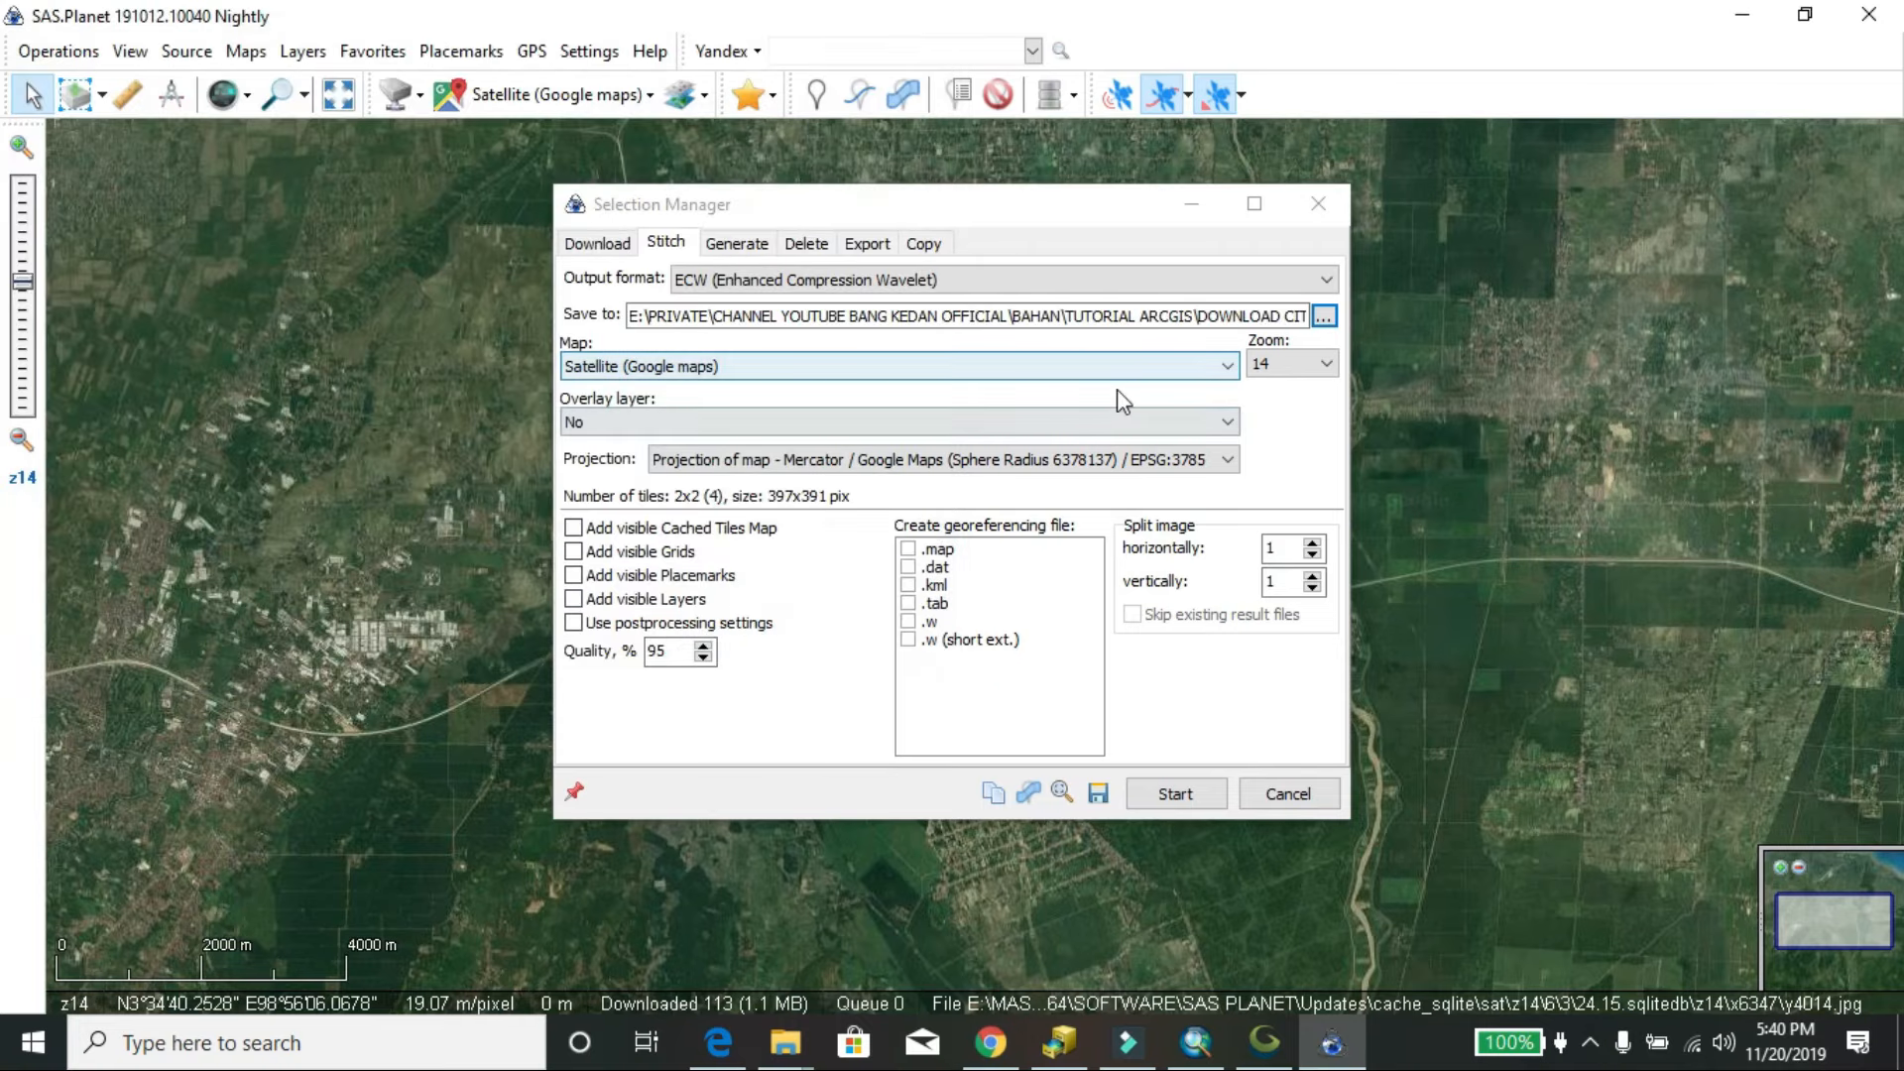
Set the stitch zoom to 19 and the projection to Geographic (Latitude/Longitude) / WGS84 / EPSG:4326.
{"action": "left_click", "coordinate": [1287, 366]}
{"action": "left_click", "coordinate": [1280, 480]}
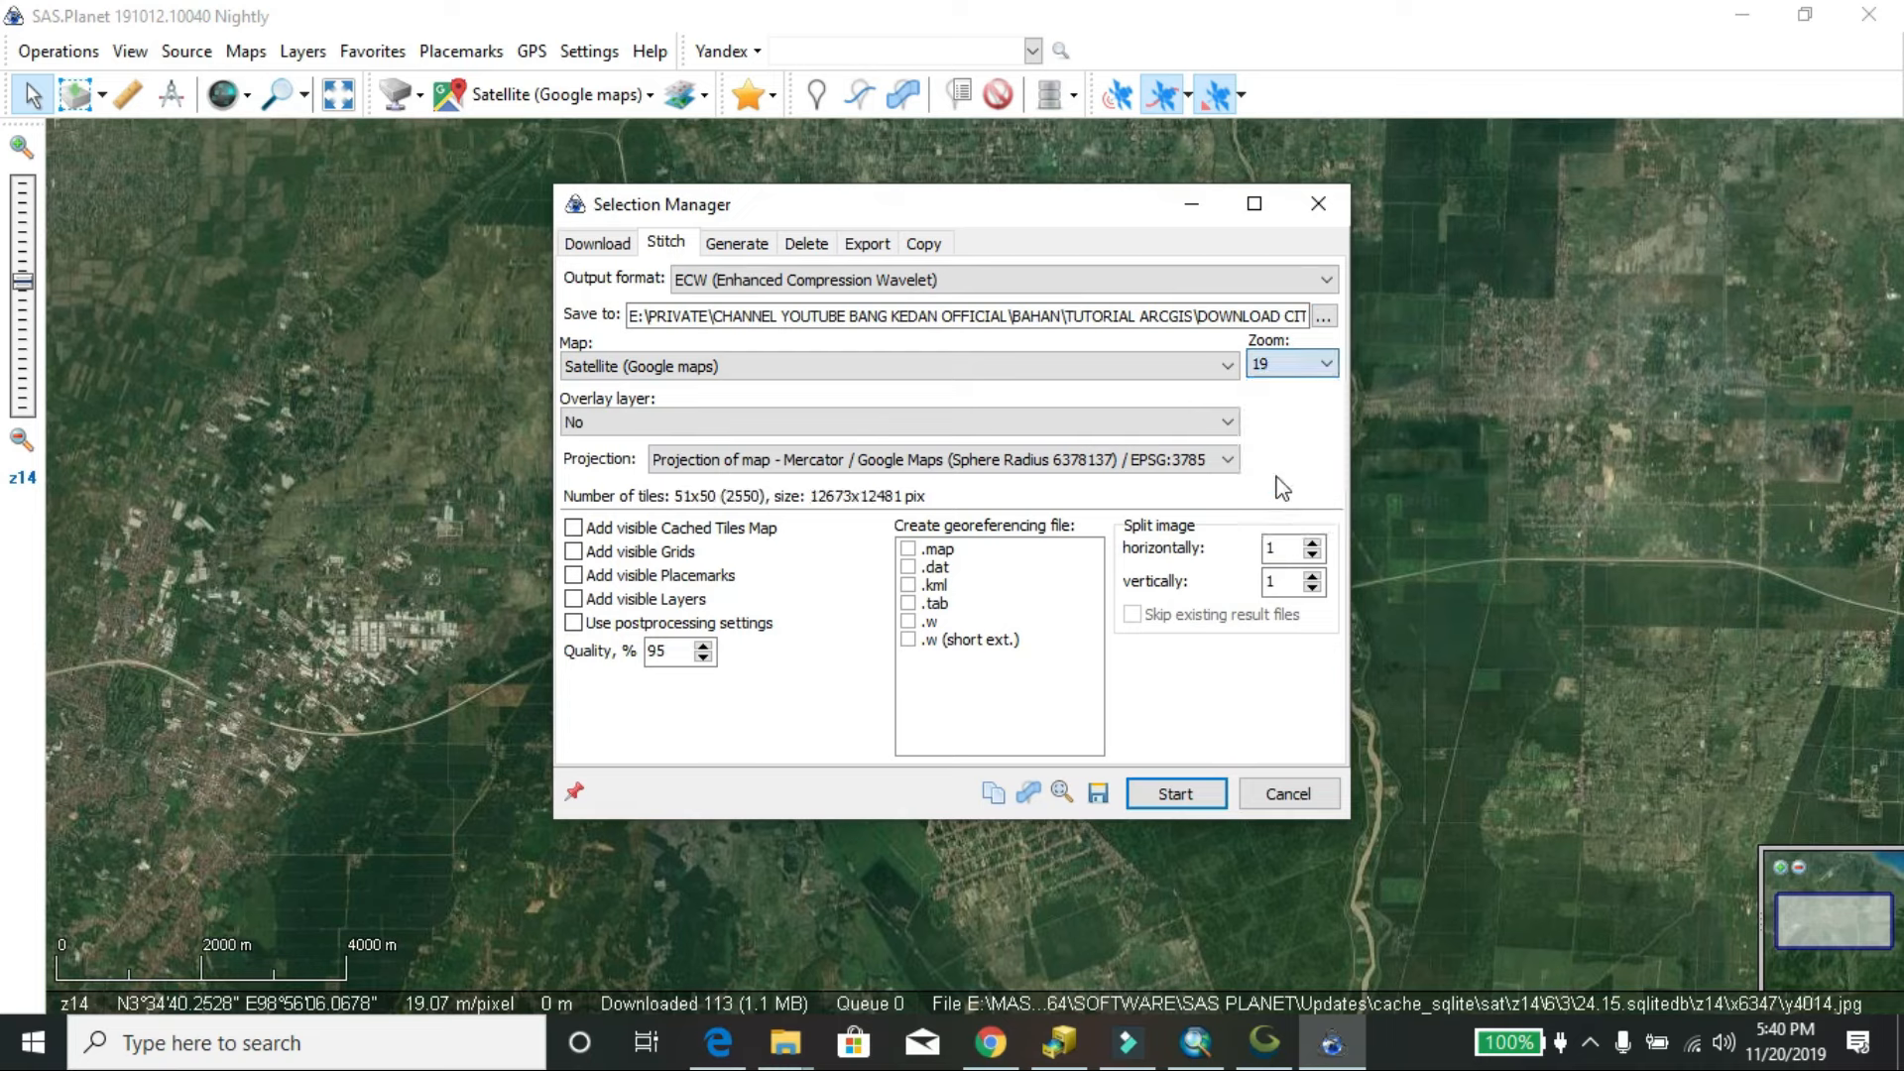
{"action": "left_click", "coordinate": [1195, 466]}
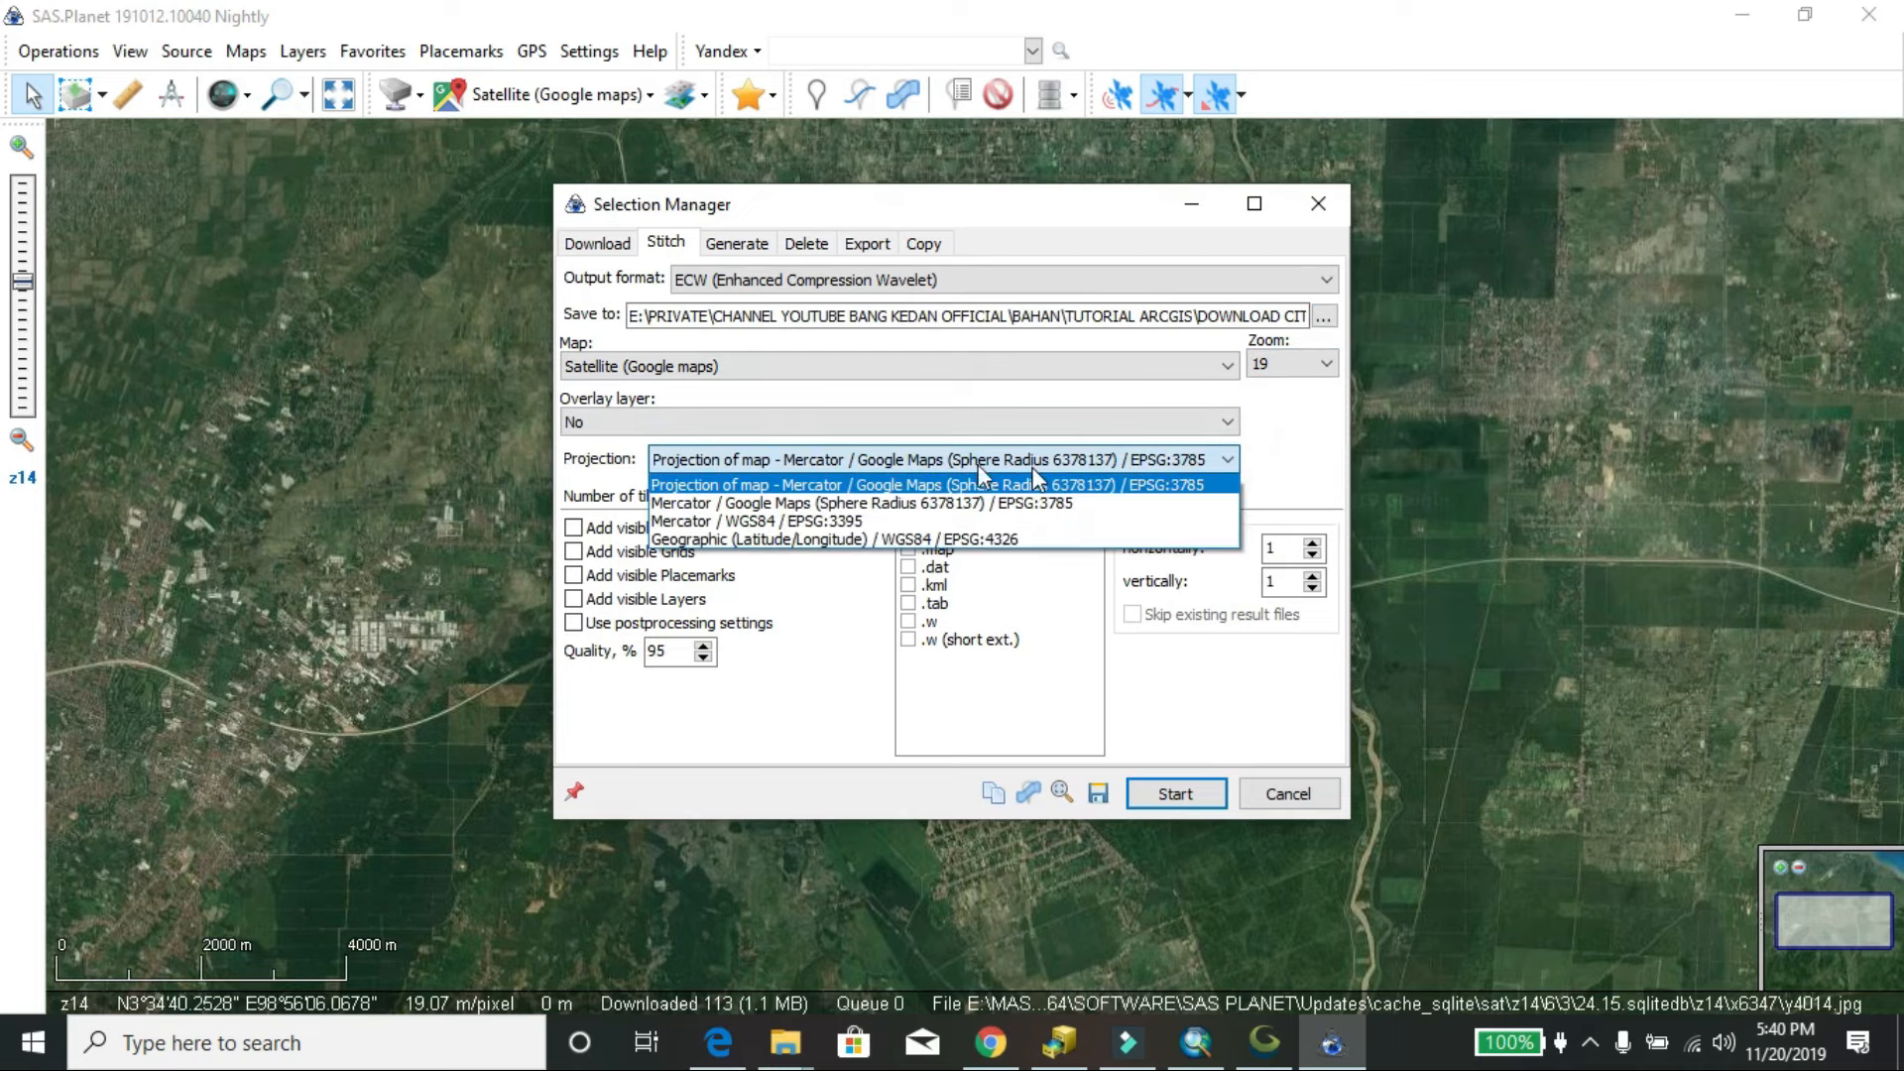
{"action": "left_click", "coordinate": [838, 541]}
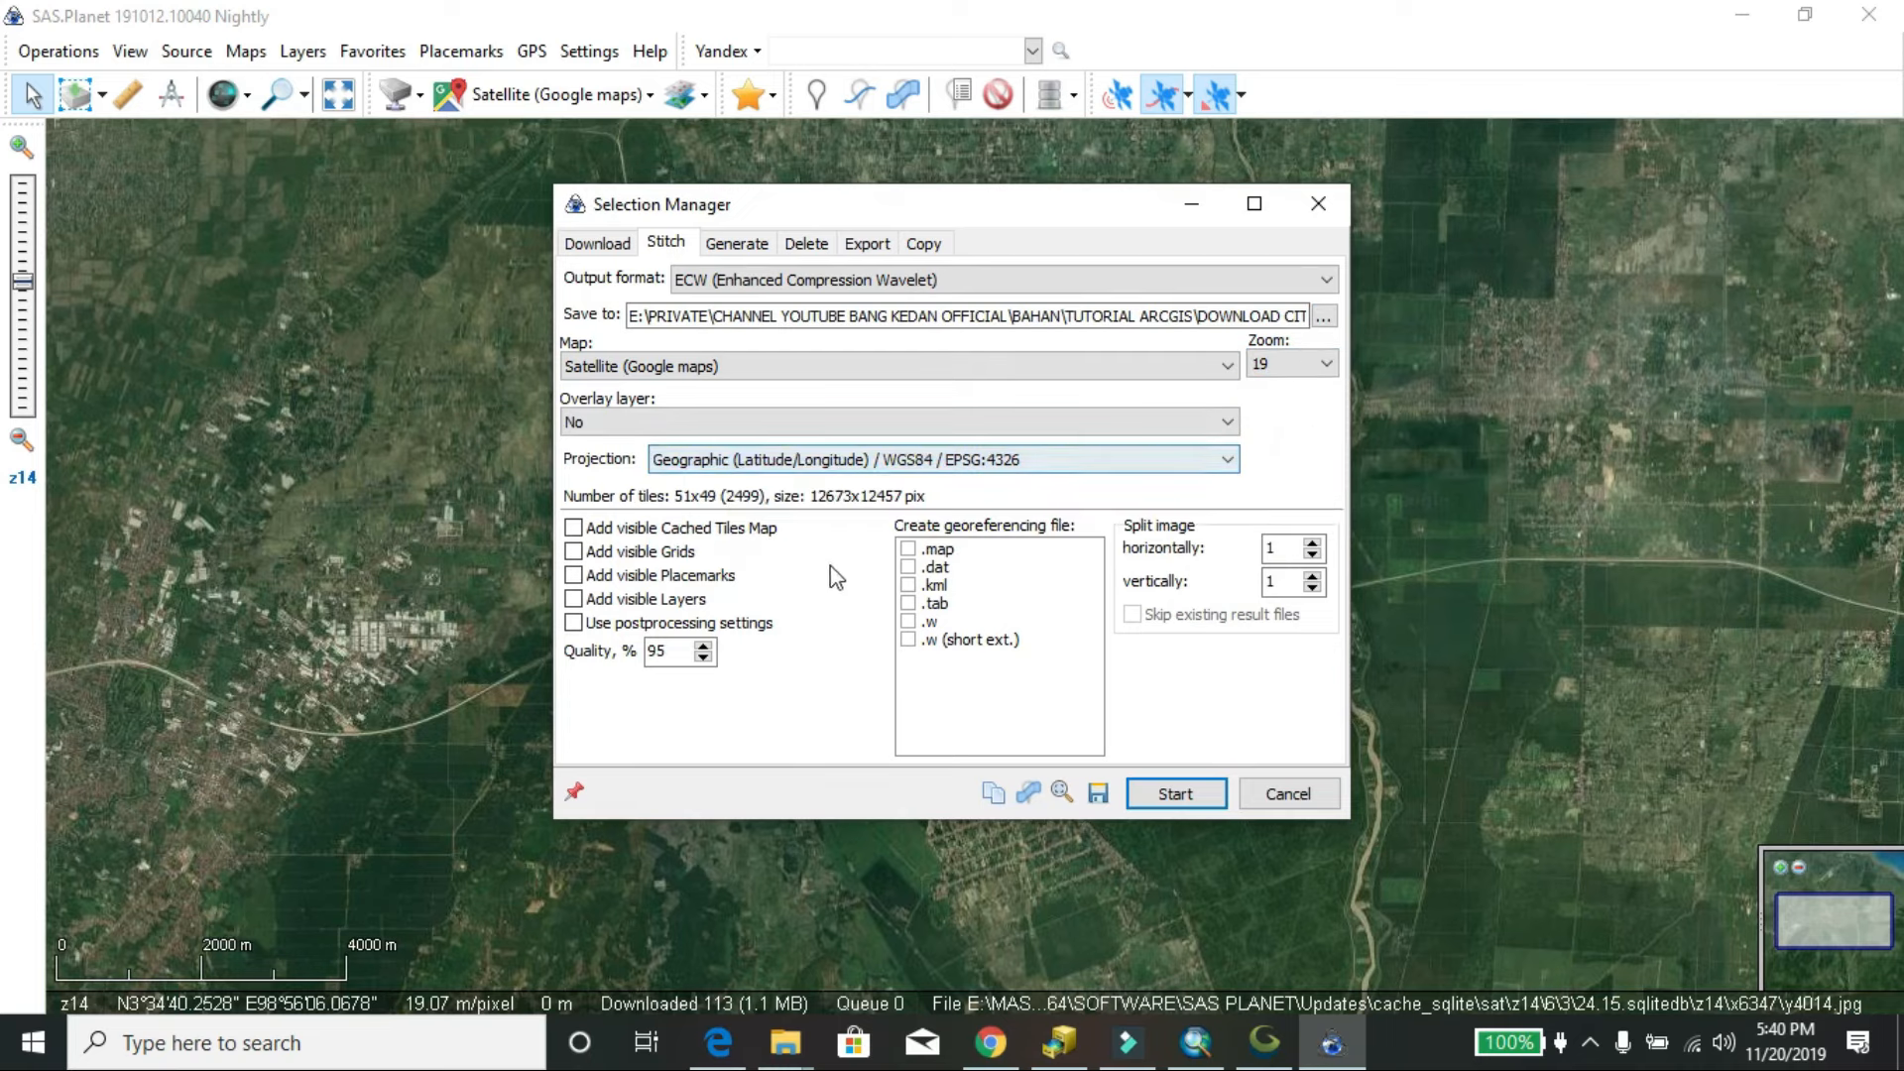
Enable .map, .dat, .kml and .tab georeferencing files and set the image quality to 100%.
{"action": "left_click", "coordinate": [908, 548]}
{"action": "left_click", "coordinate": [907, 566]}
{"action": "left_click", "coordinate": [908, 585]}
{"action": "left_click", "coordinate": [908, 603]}
{"action": "left_click", "coordinate": [707, 645]}
{"action": "left_click", "coordinate": [707, 645]}
{"action": "left_click", "coordinate": [707, 645]}
{"action": "left_click", "coordinate": [707, 645]}
{"action": "left_click", "coordinate": [707, 645]}
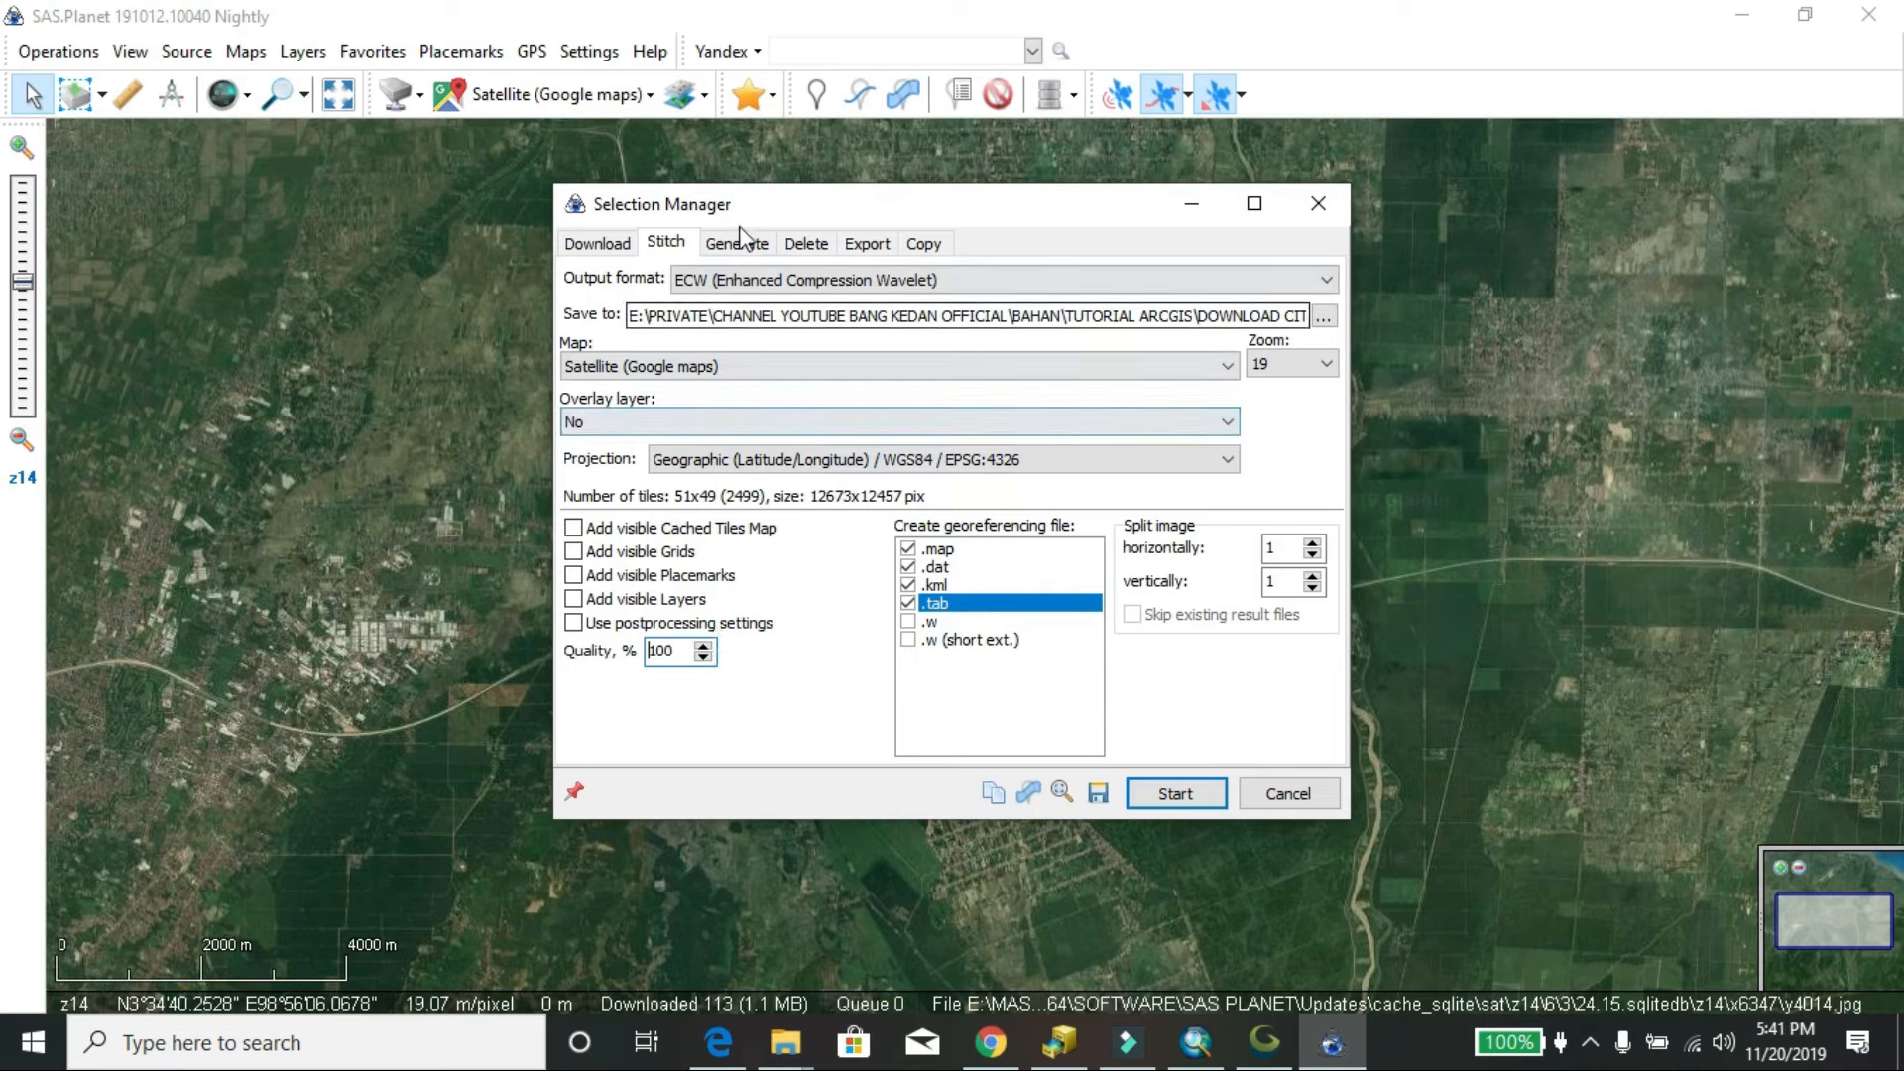
Check the zoom 19 download settings and start stitching the selected area into the ECW image.
{"action": "left_click", "coordinate": [625, 243]}
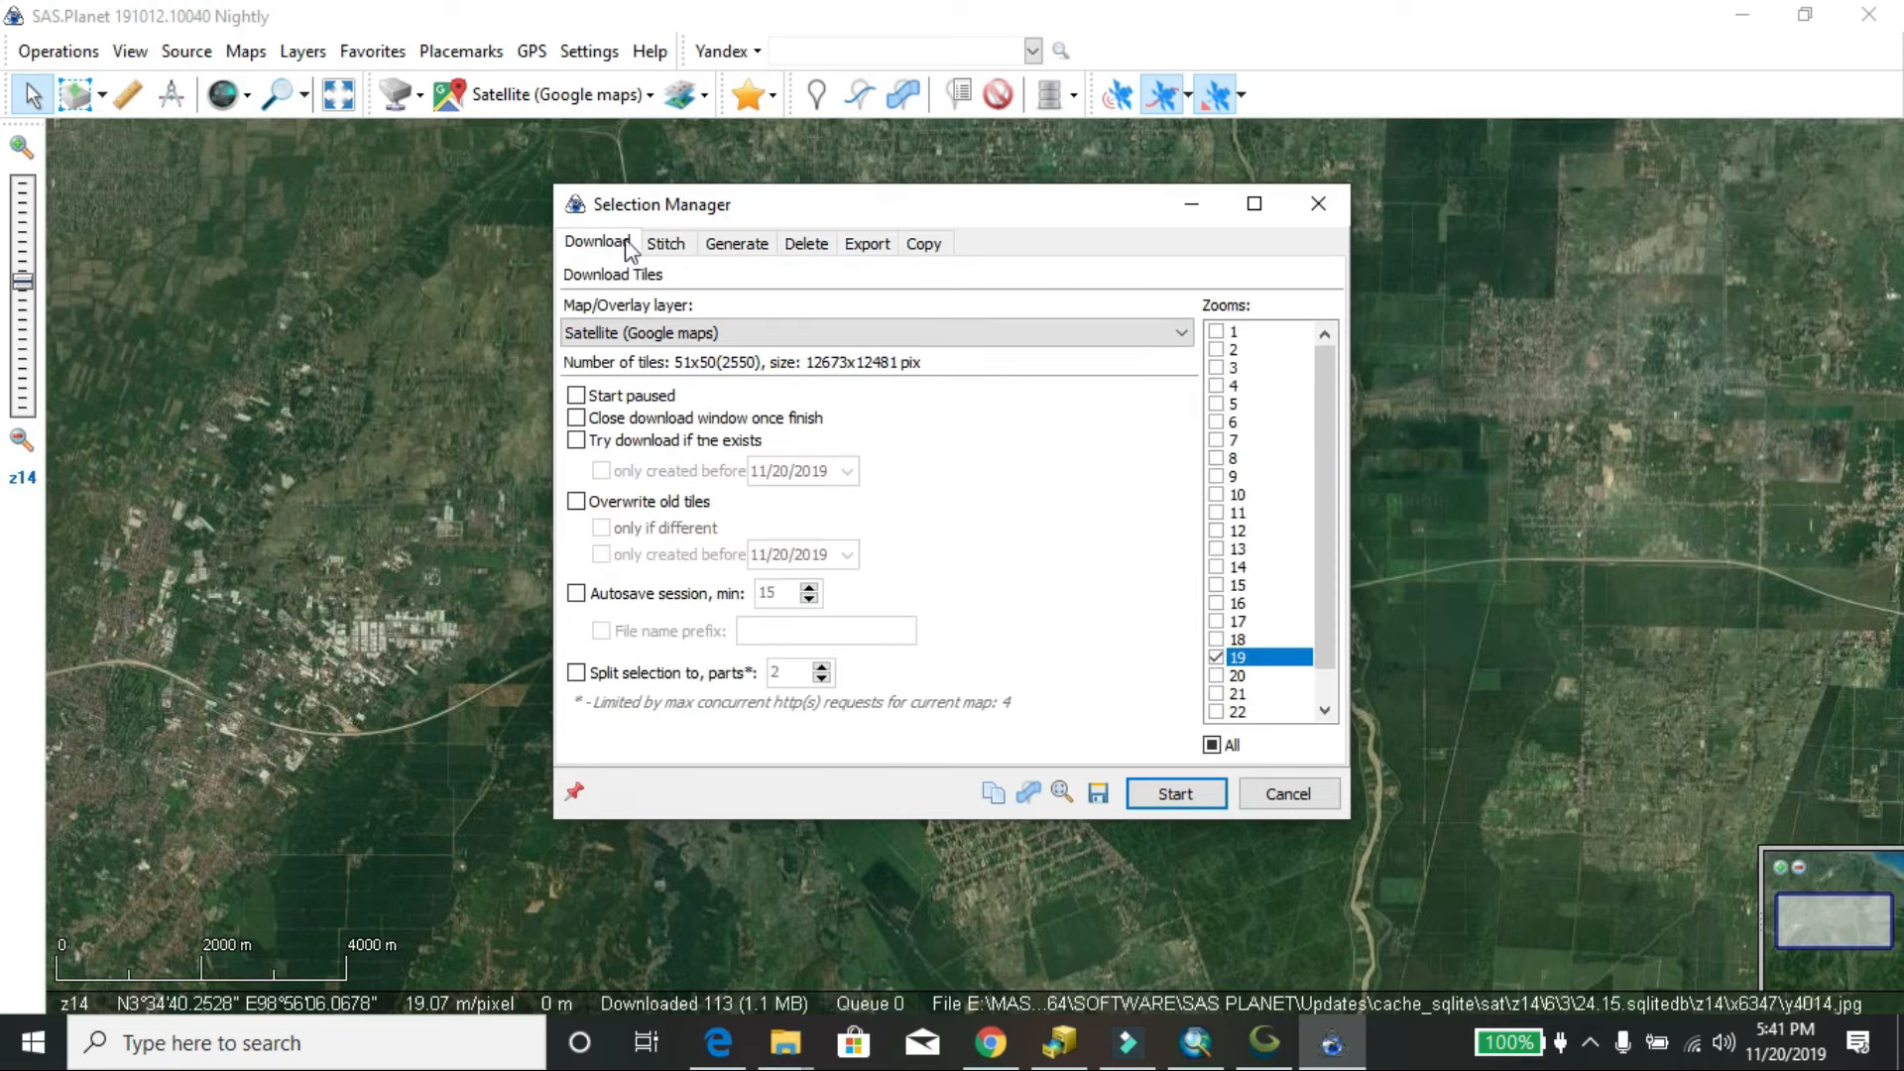
{"action": "left_click", "coordinate": [680, 245]}
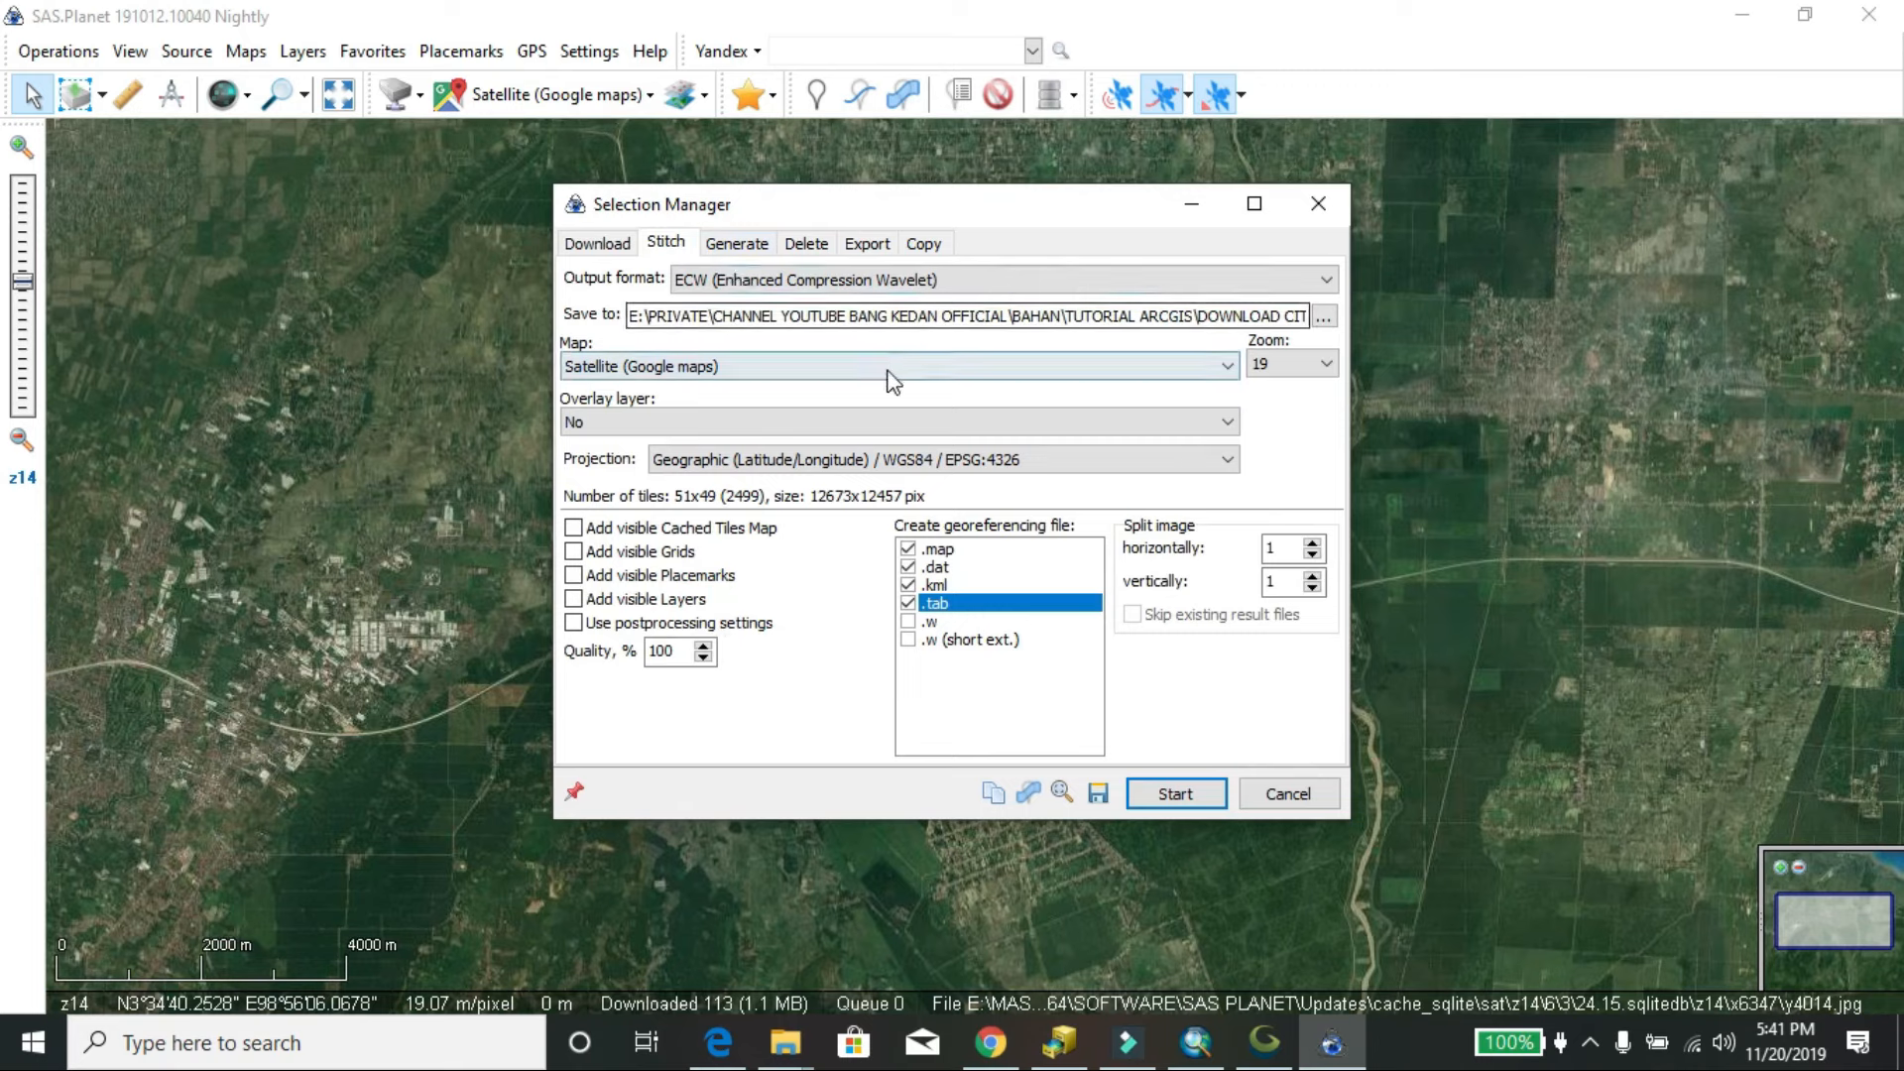
{"action": "left_click", "coordinate": [1154, 796]}
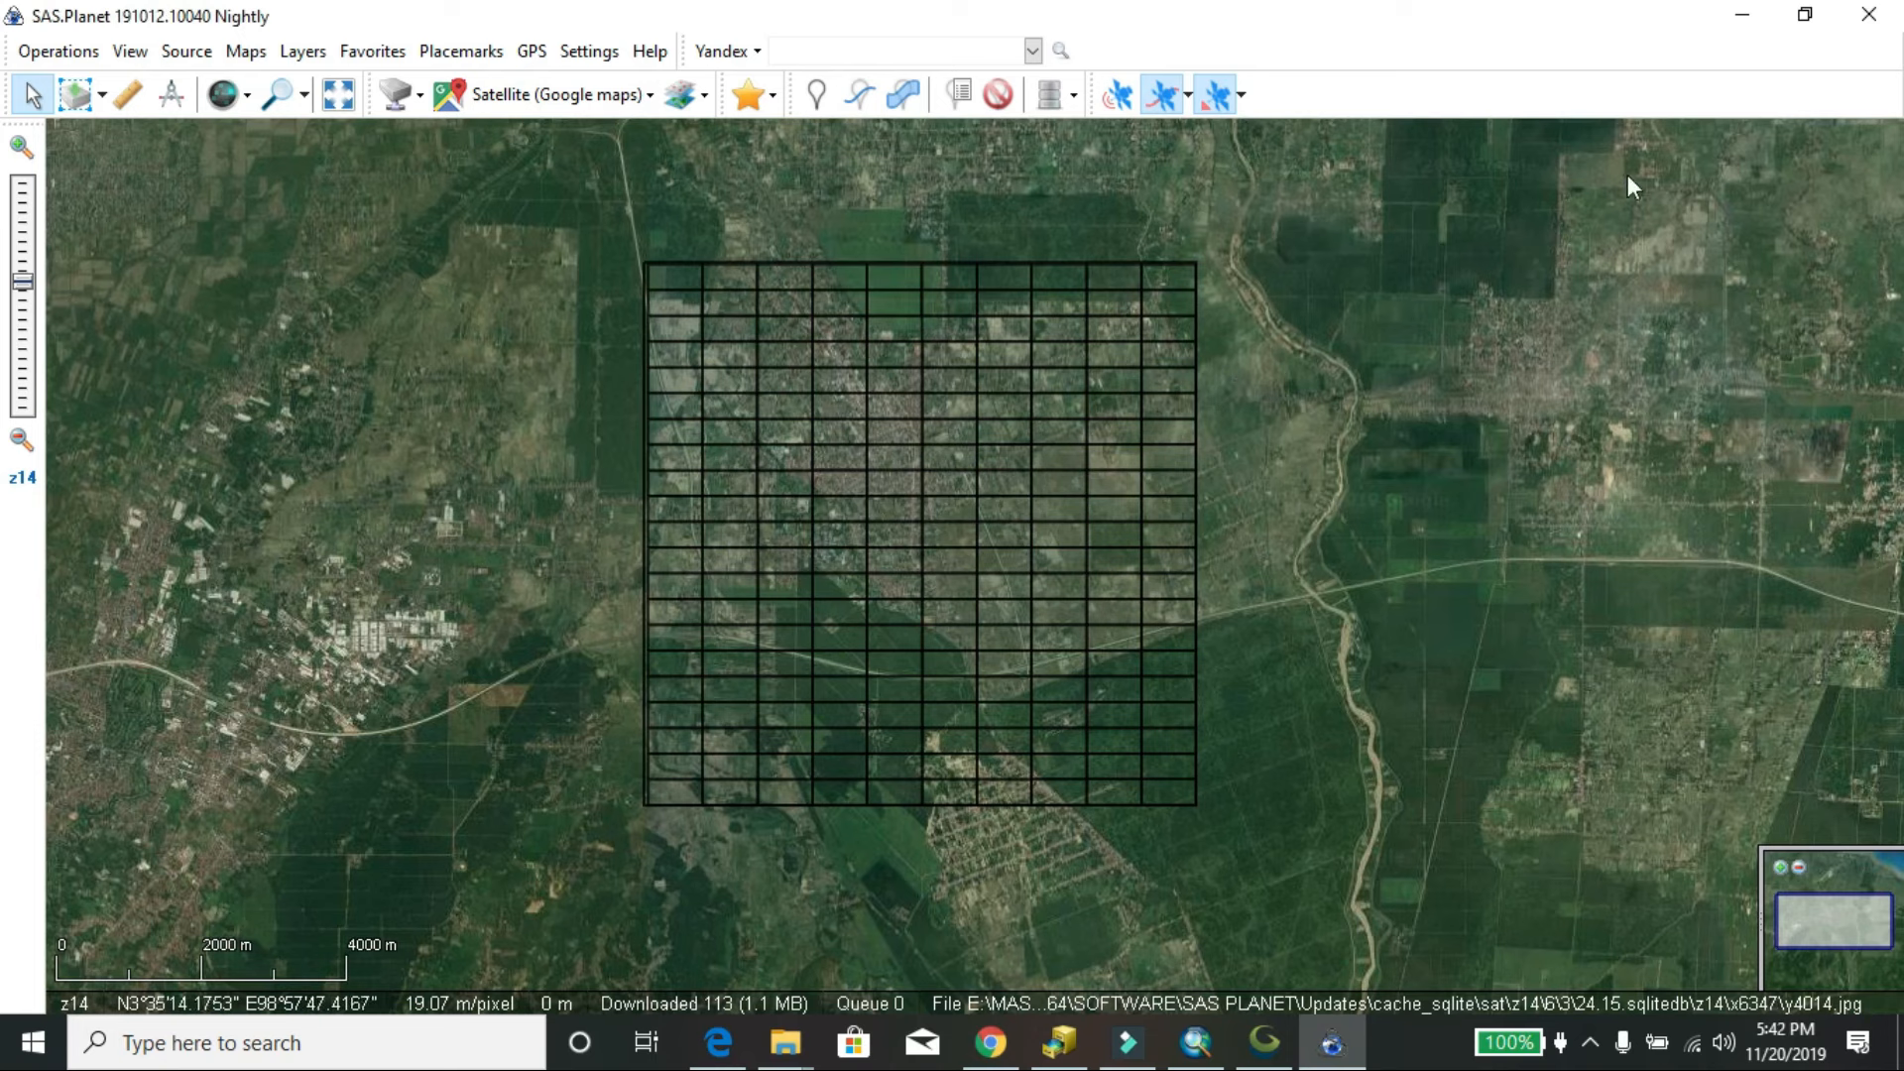
Switch to ArcMap, add CITRALP.ecw from the ADMIN LUBUK PAKAM folder and hide the fisnetLP layer.
{"action": "left_click", "coordinate": [1743, 13]}
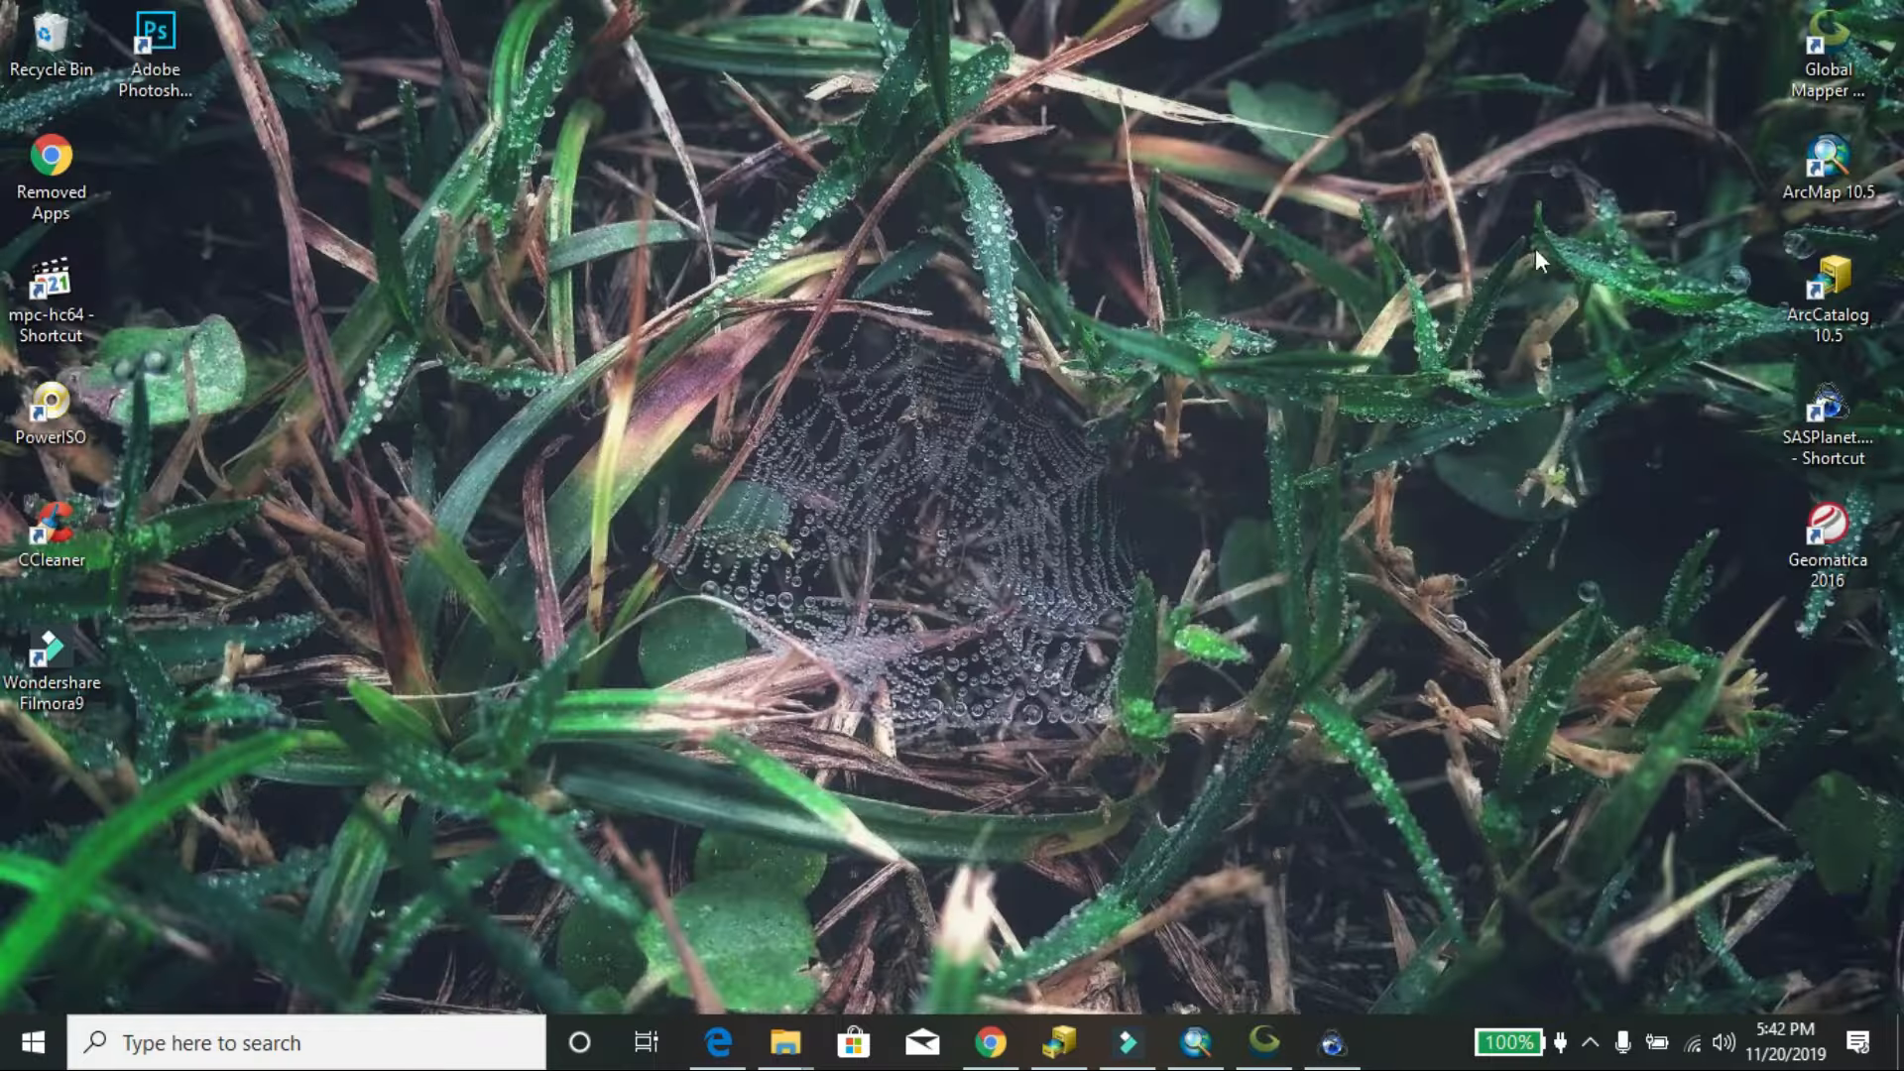
{"action": "left_click", "coordinate": [1173, 1063]}
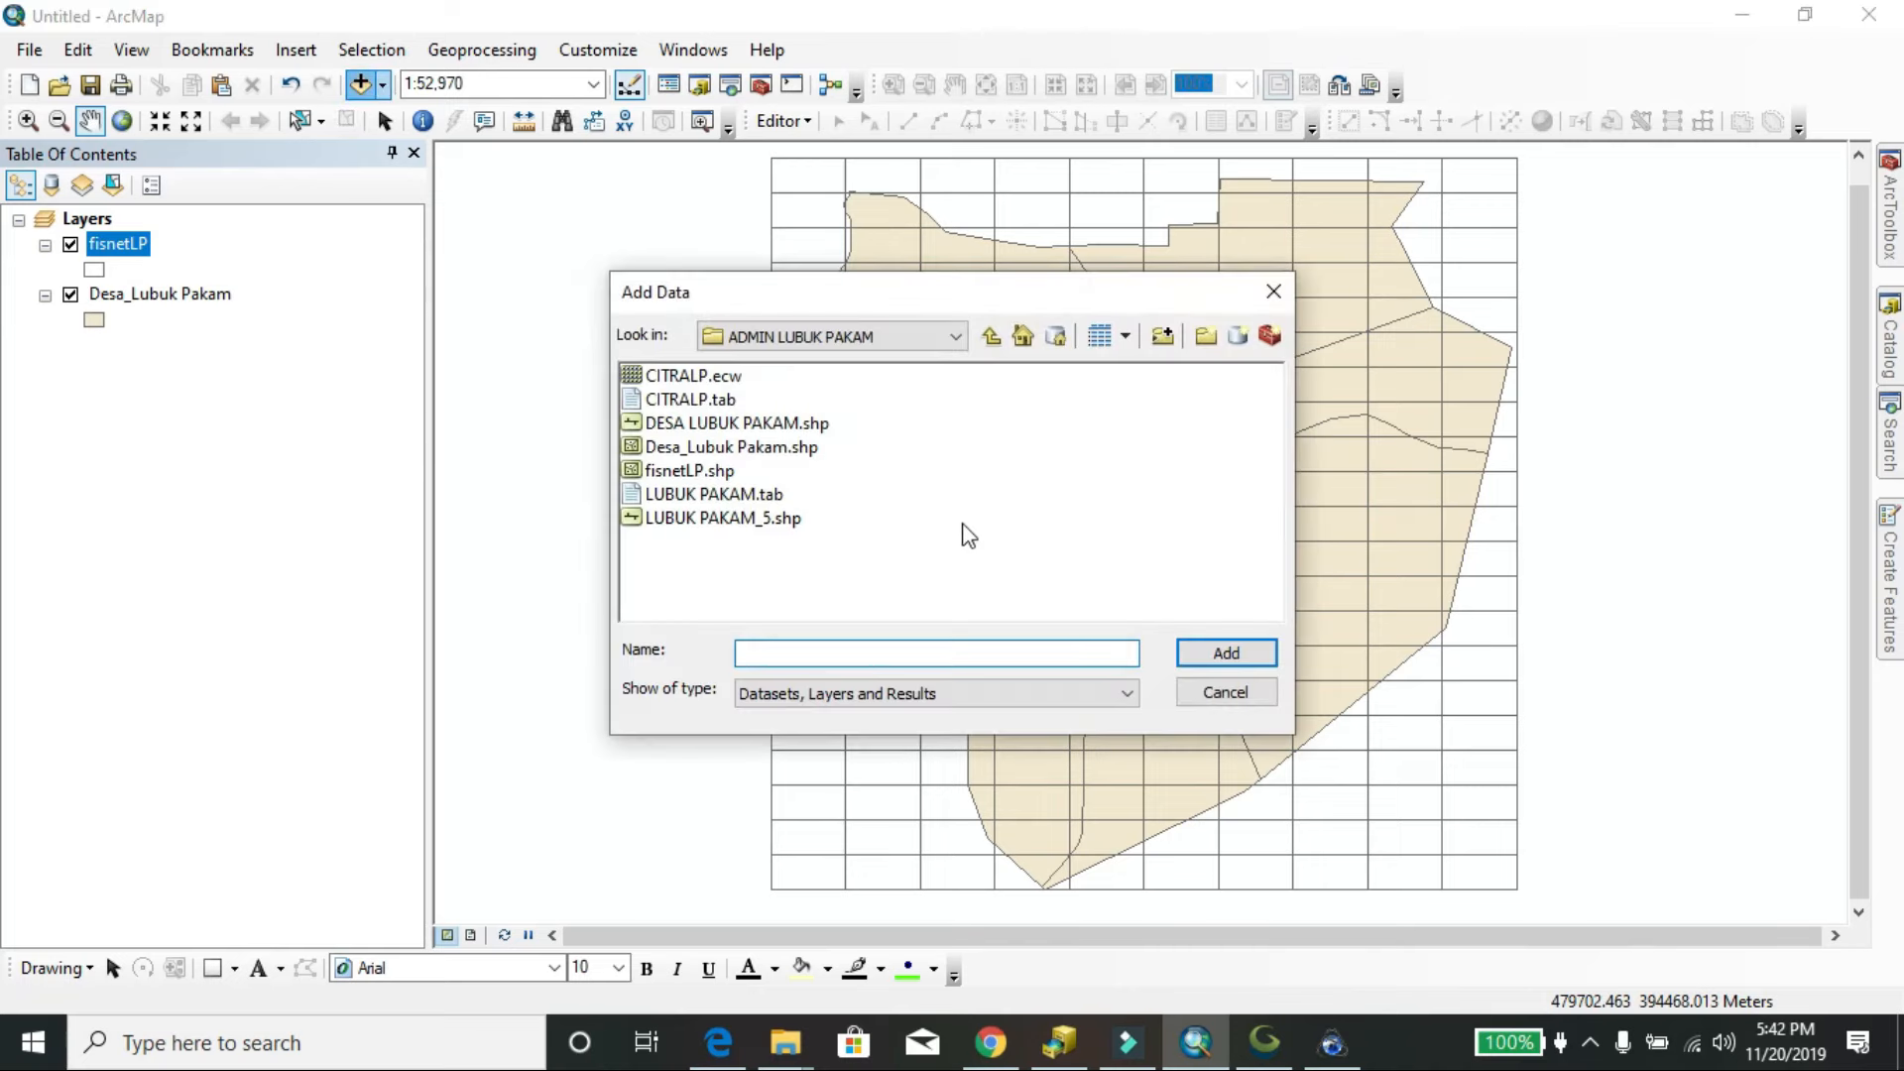
{"action": "left_click", "coordinate": [731, 377]}
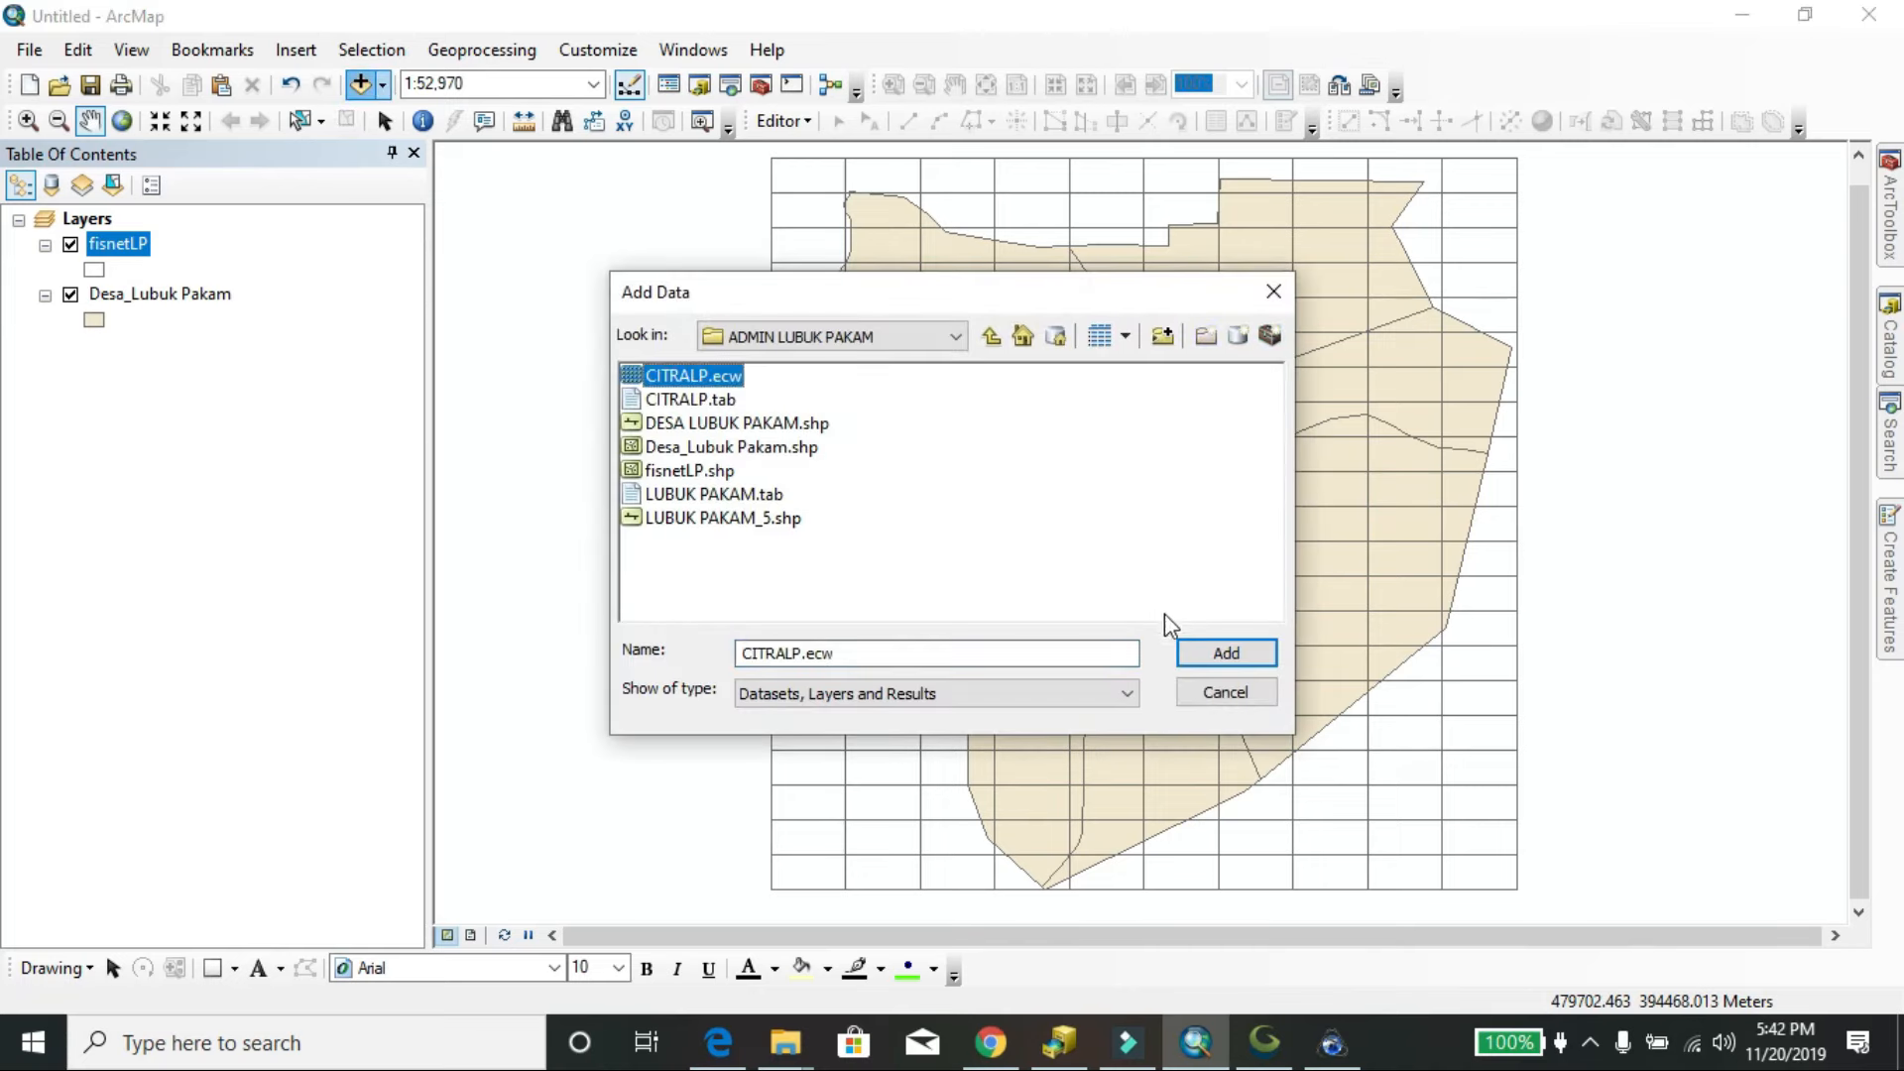
{"action": "left_click", "coordinate": [1222, 653]}
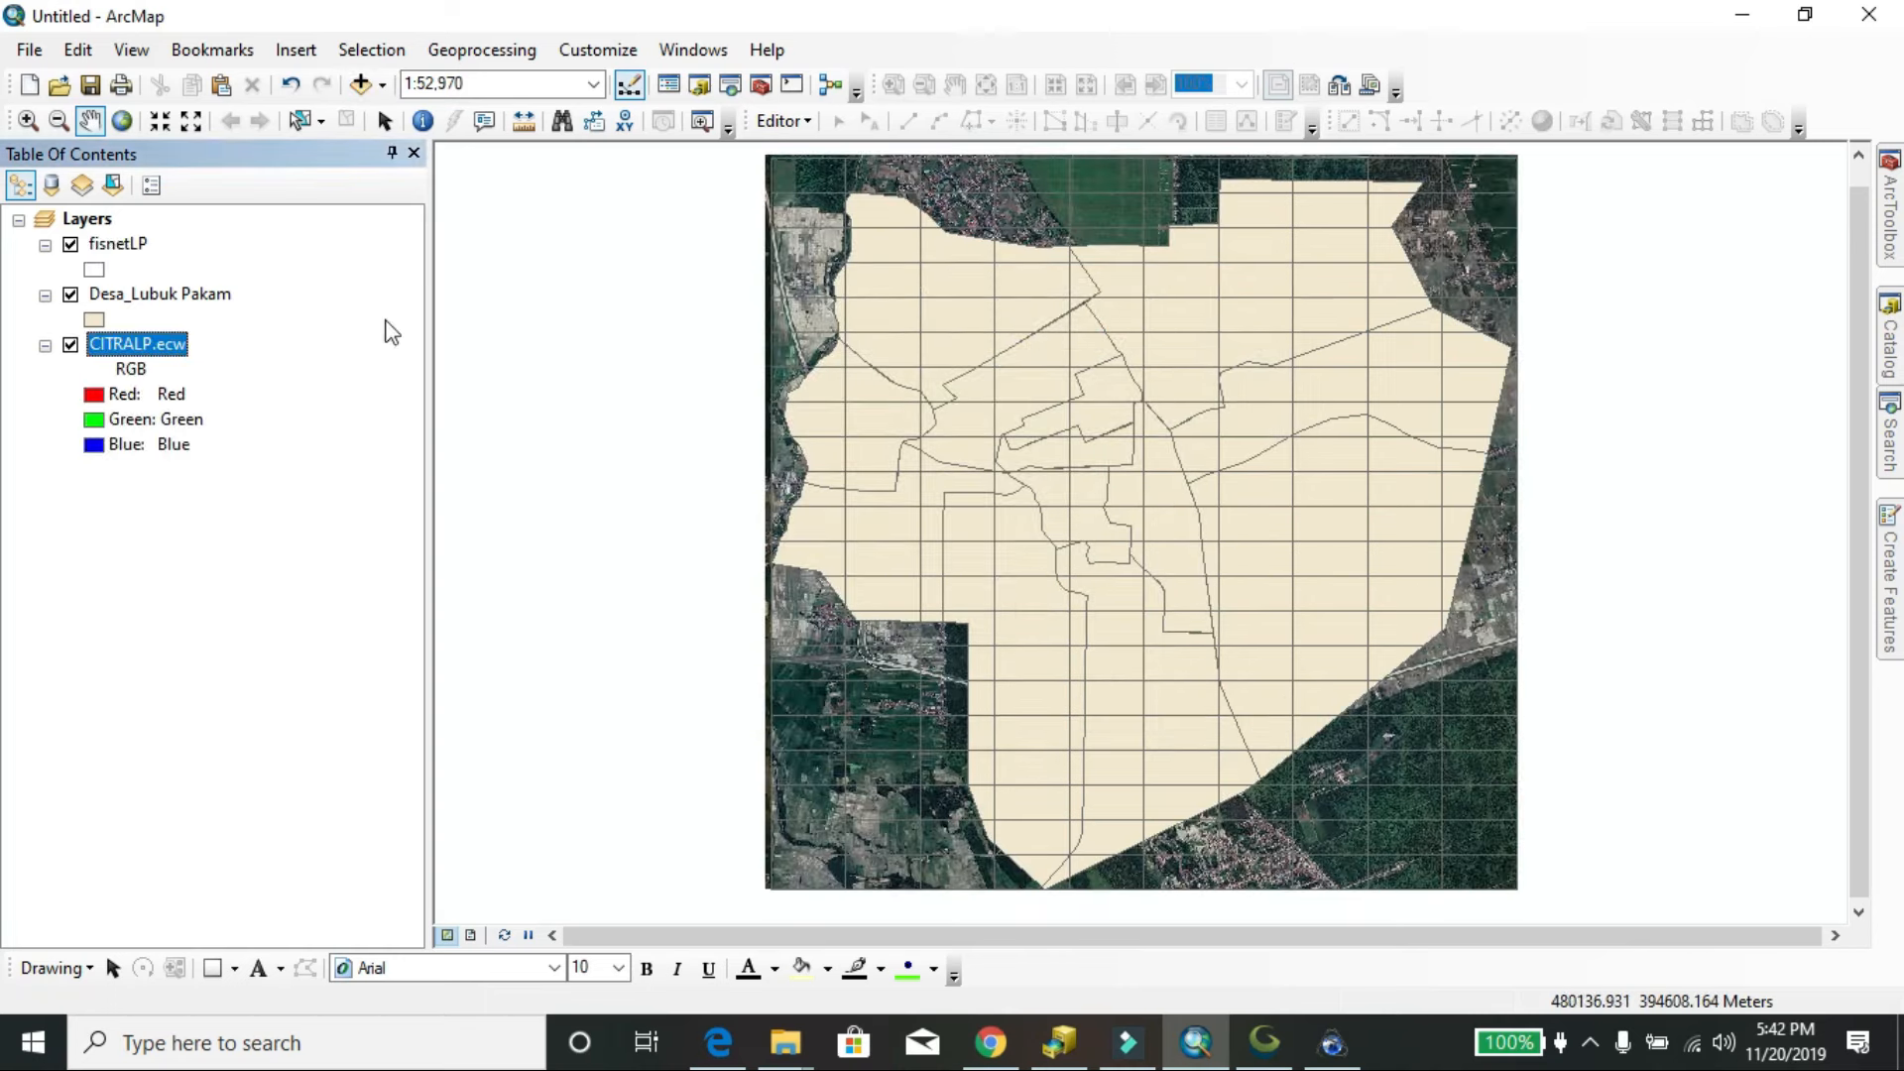
{"action": "left_click", "coordinate": [71, 246]}
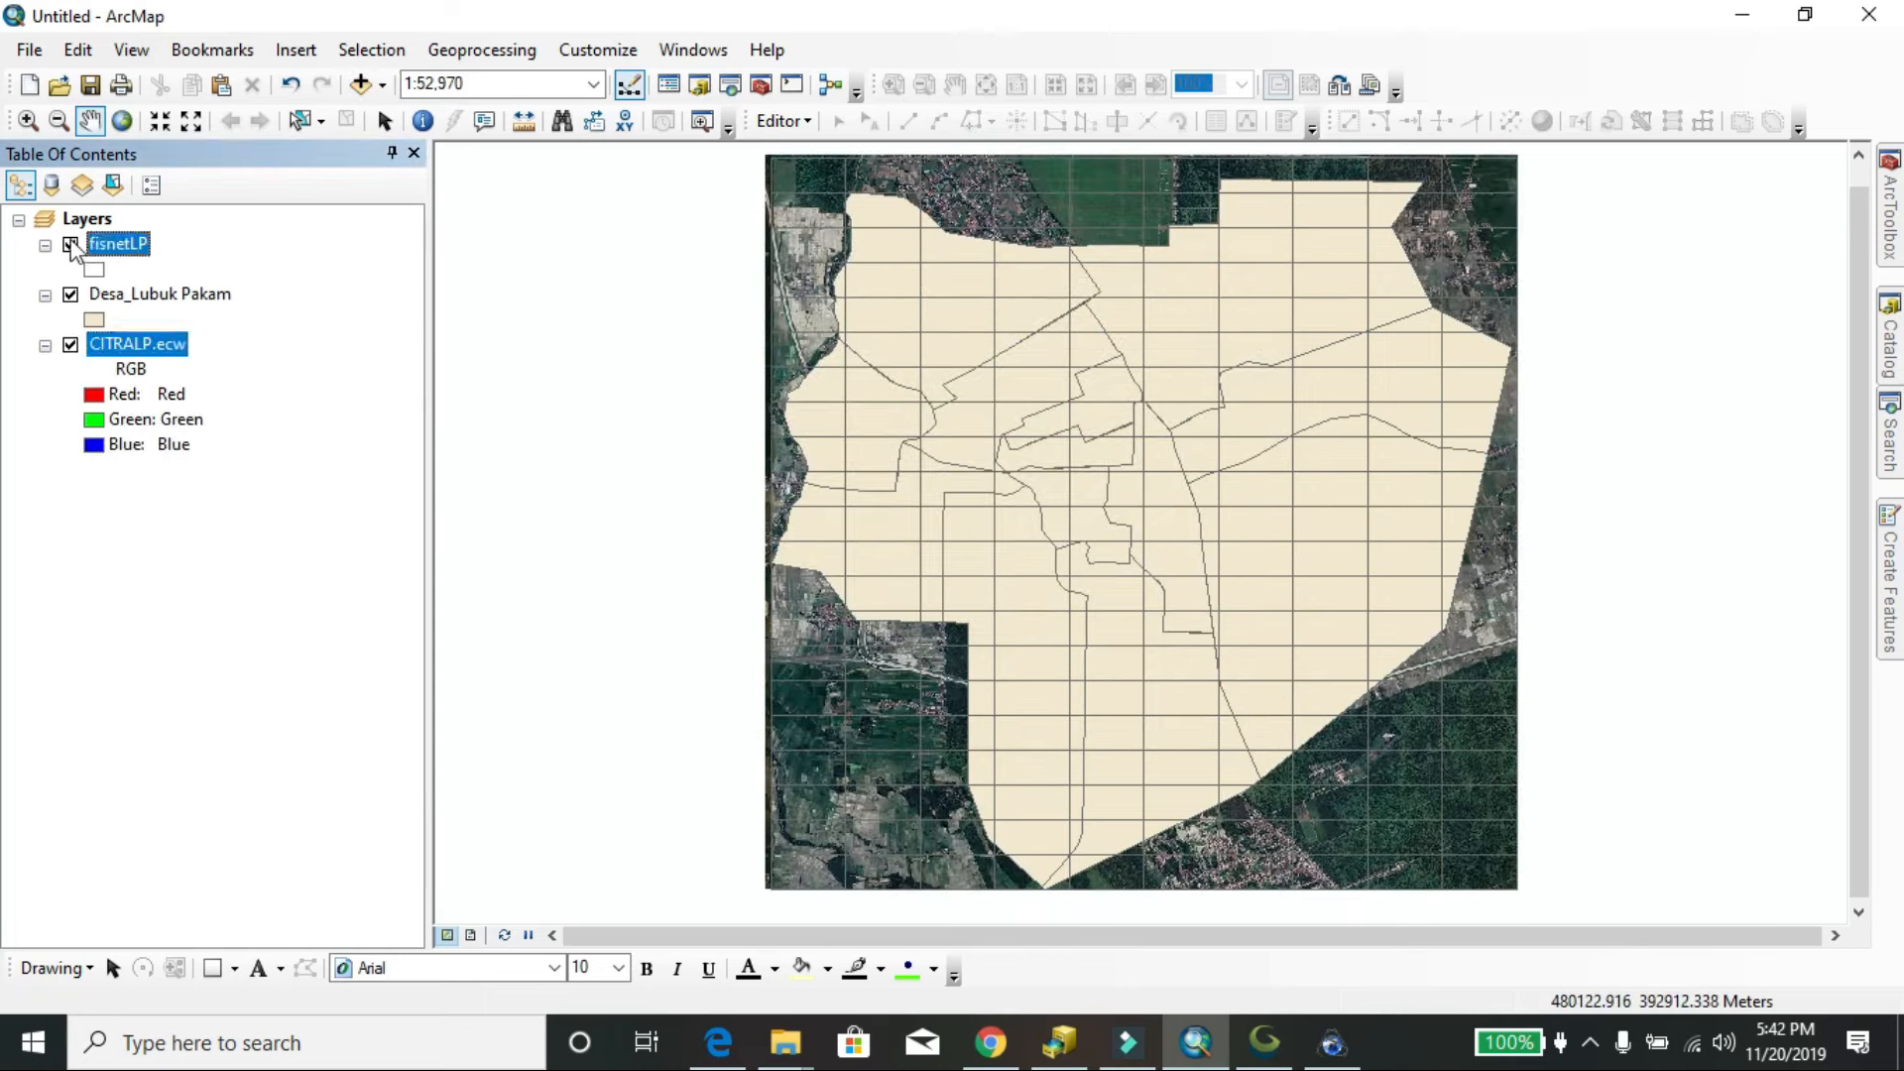
{"action": "left_click", "coordinate": [72, 246]}
Restyle the Desa_Lubuk Pakam layer with no fill and a light green outline of width 1.
{"action": "double_click", "coordinate": [178, 295]}
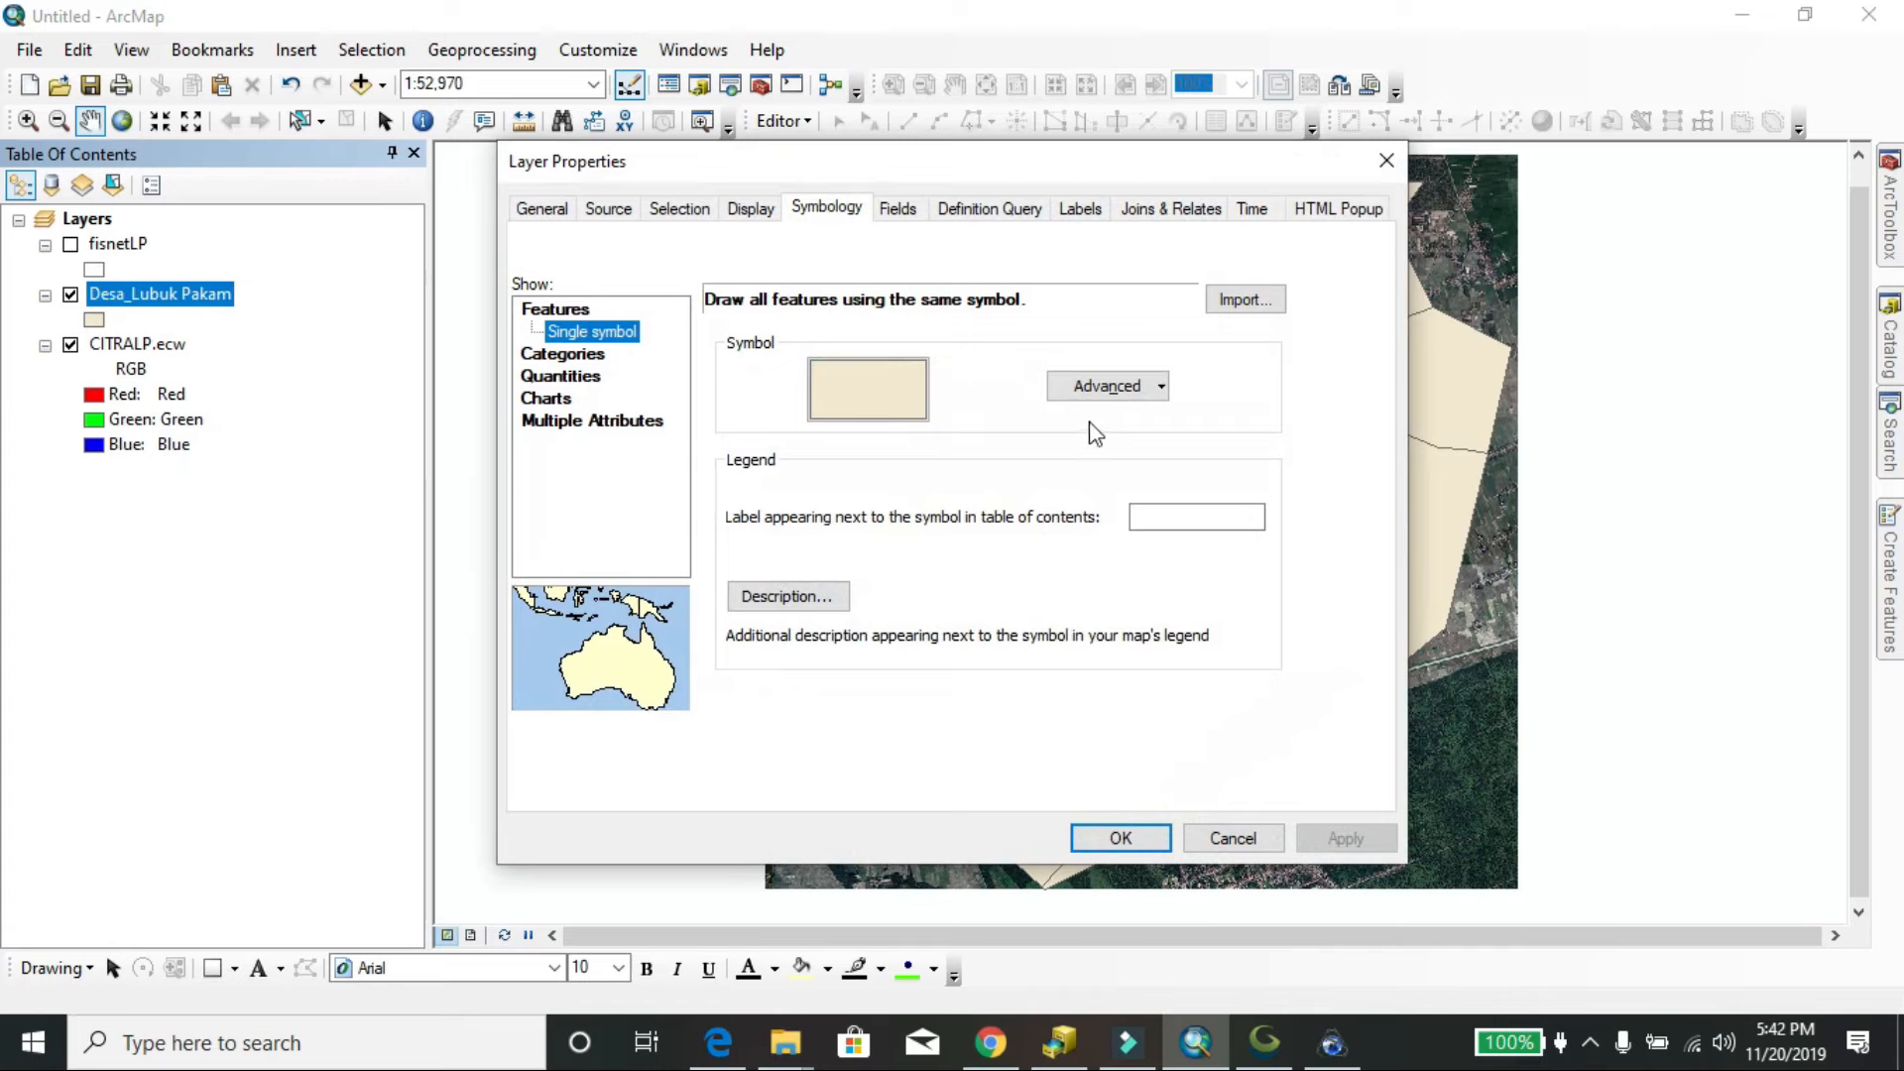
{"action": "left_click", "coordinate": [884, 391]}
{"action": "left_click", "coordinate": [1248, 416]}
{"action": "left_click", "coordinate": [1264, 449]}
{"action": "left_click", "coordinate": [1246, 511]}
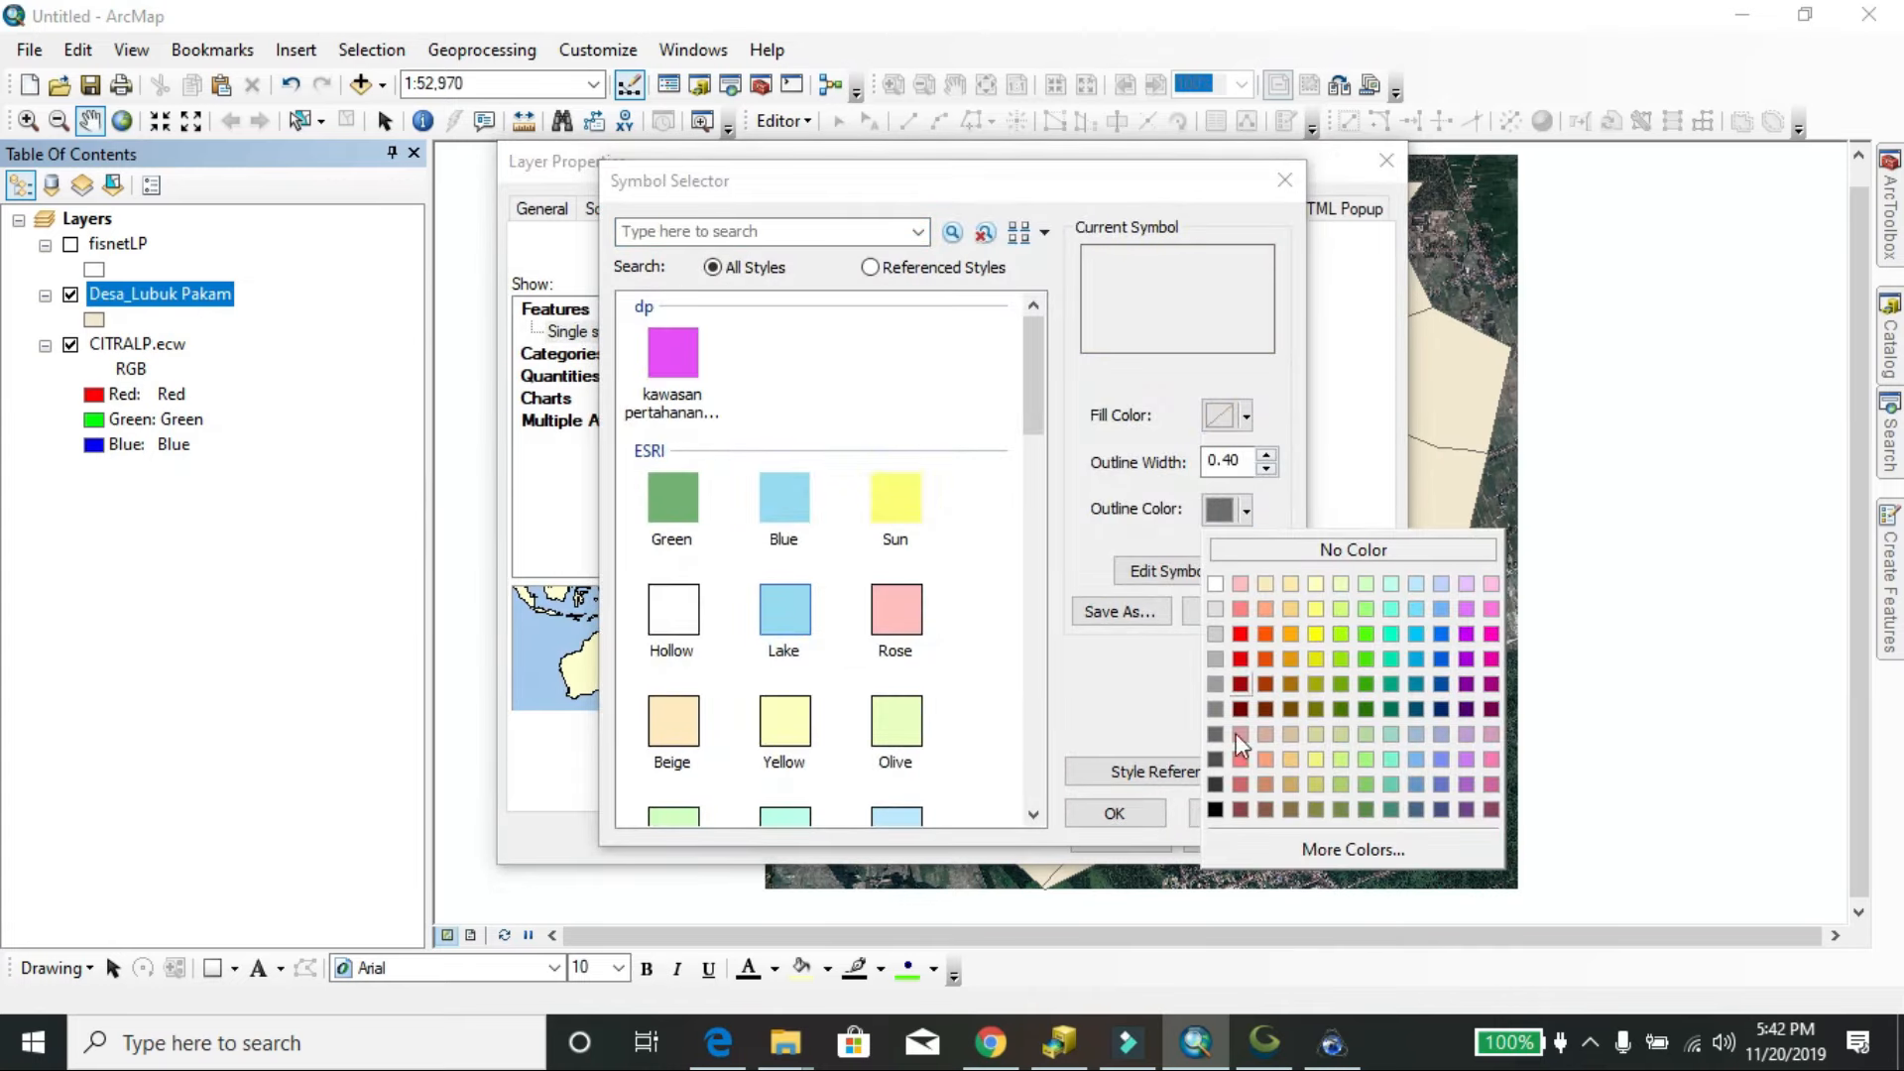
{"action": "left_click", "coordinate": [1216, 810]}
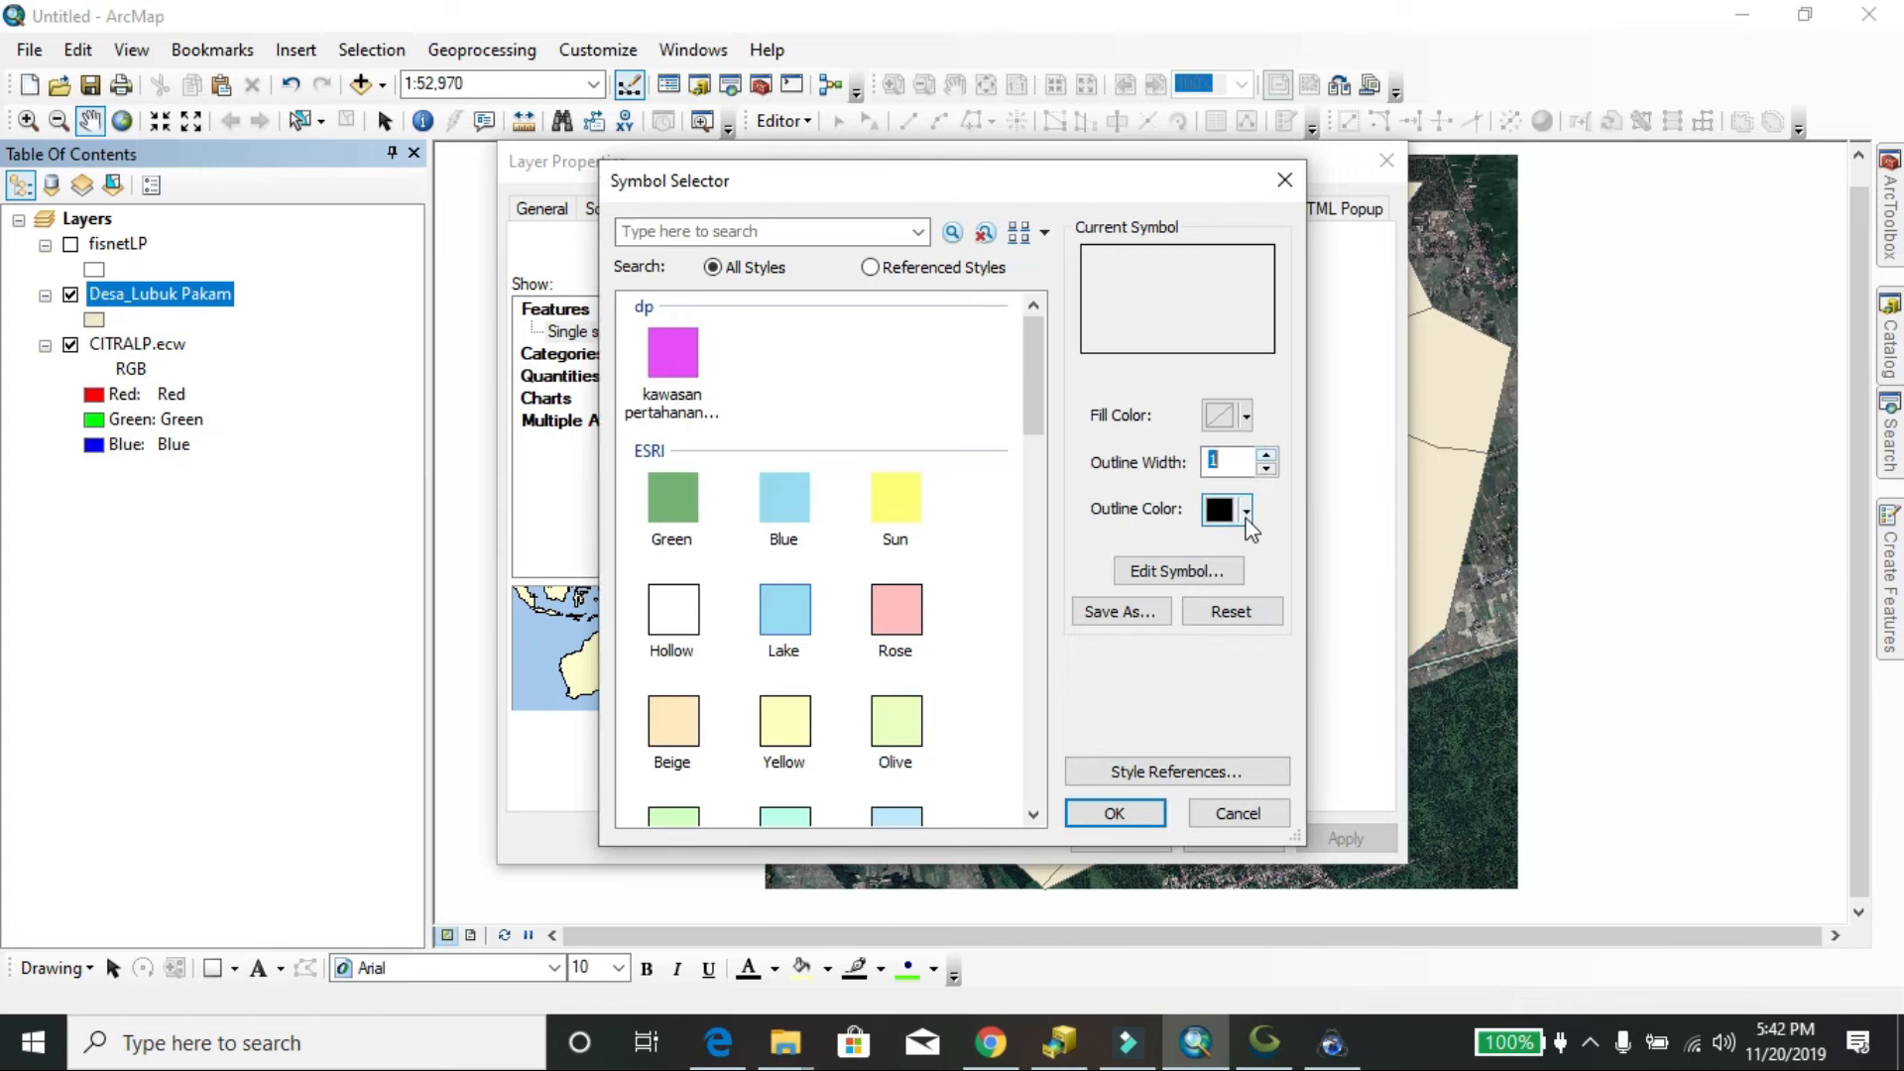
{"action": "left_click", "coordinate": [1245, 516]}
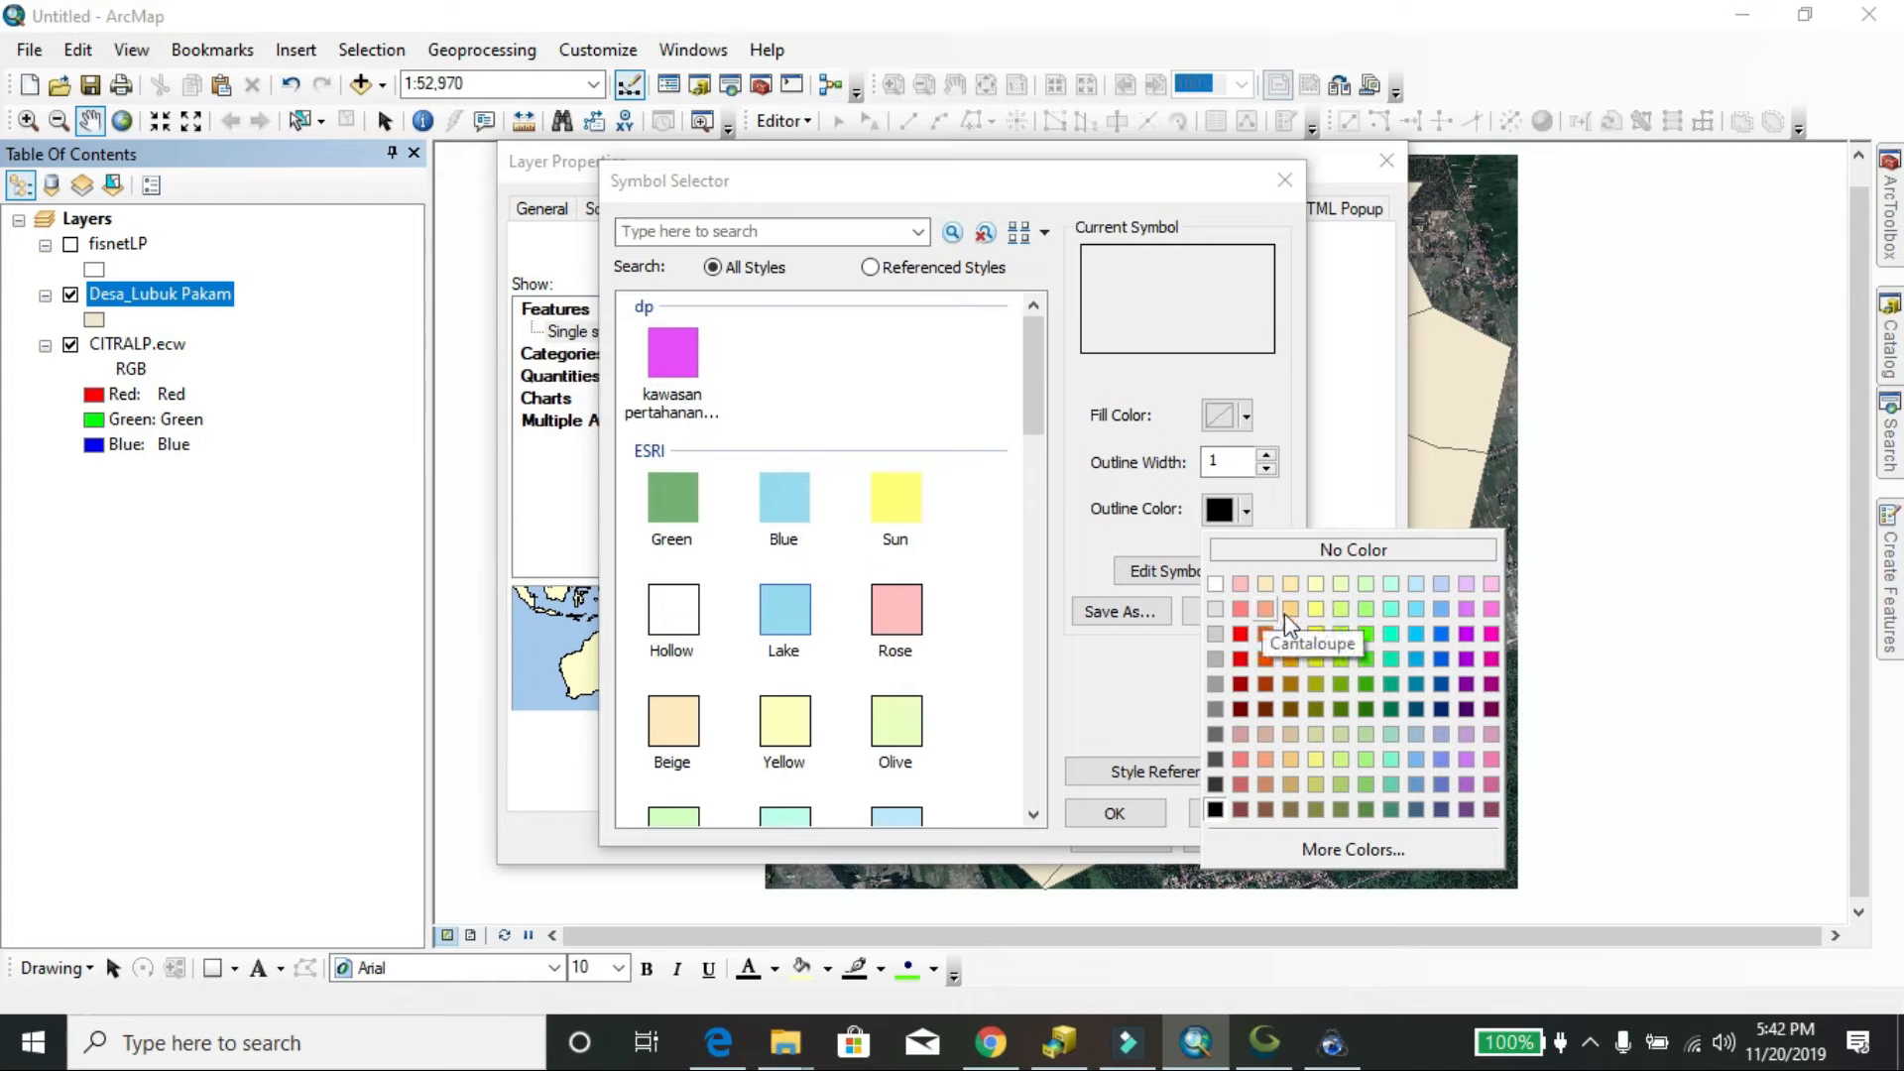
{"action": "left_click", "coordinate": [1361, 611]}
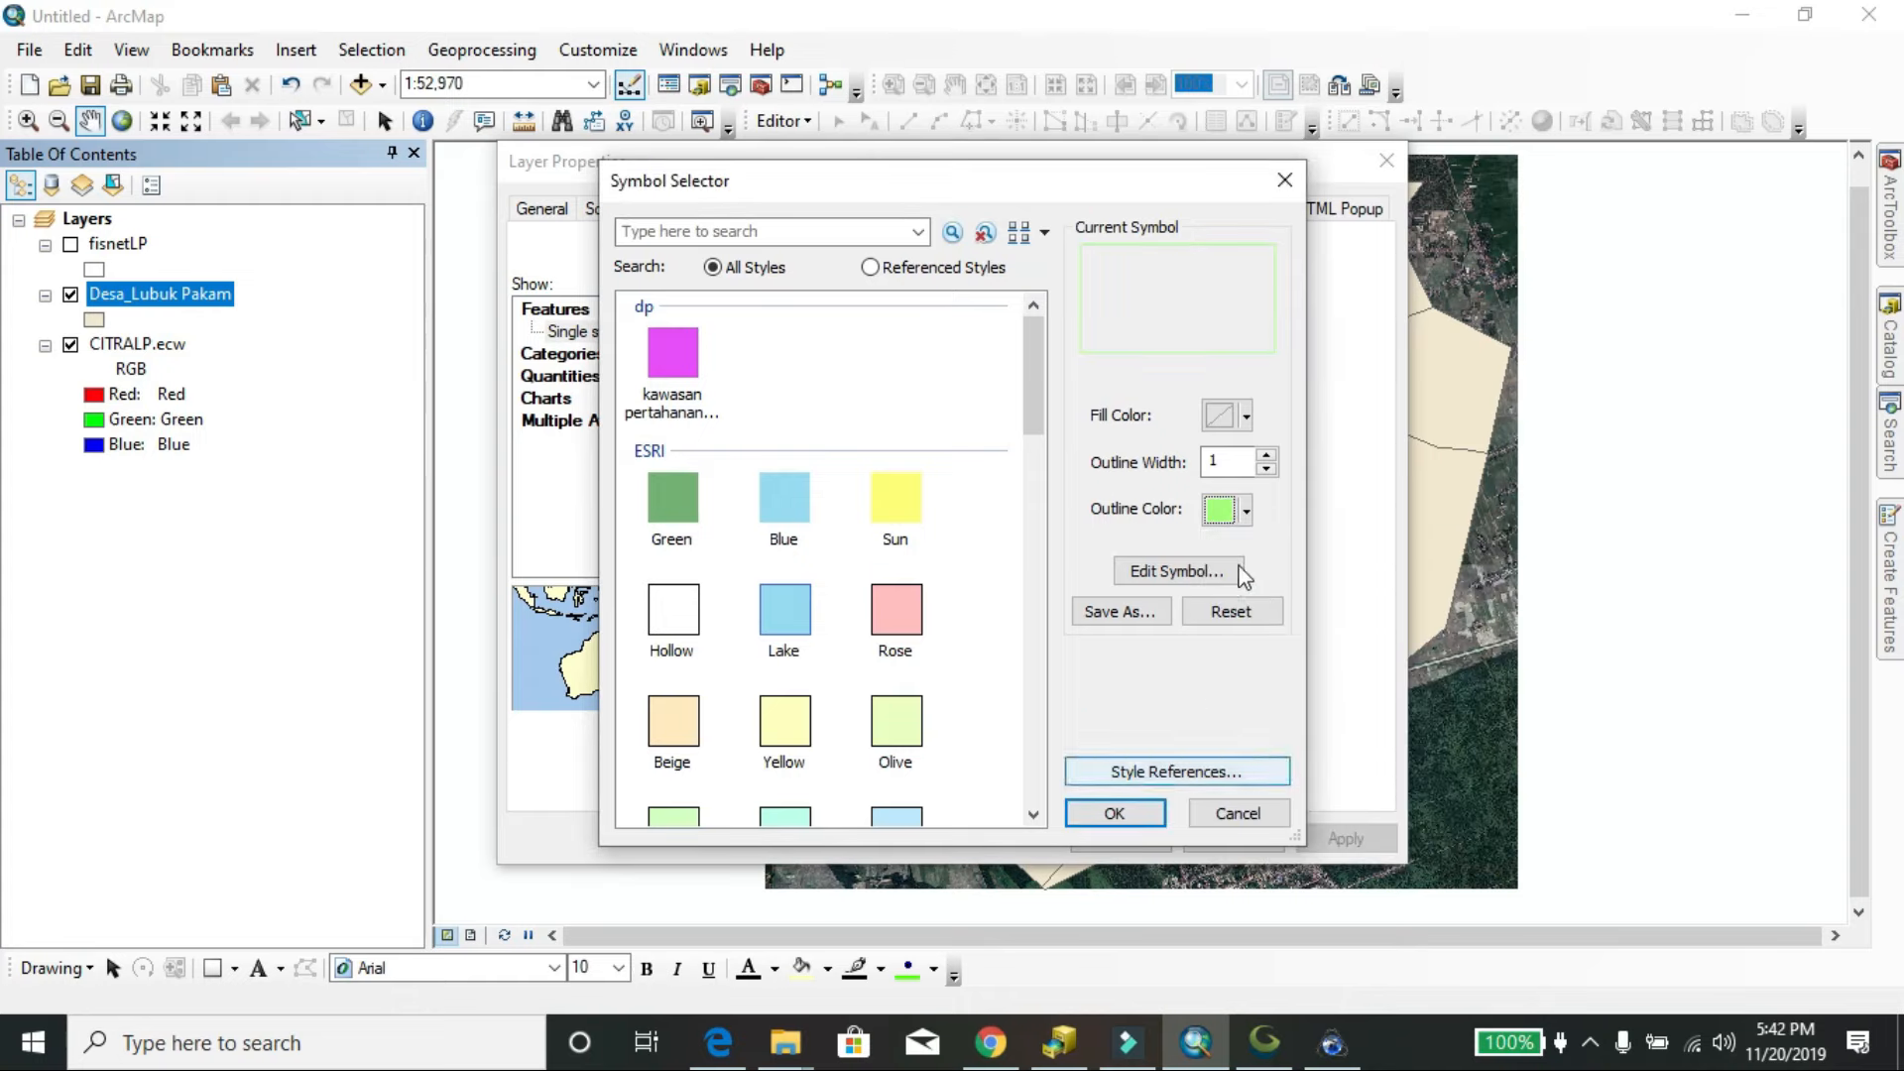
{"action": "left_click", "coordinate": [1118, 811]}
{"action": "left_click", "coordinate": [1141, 836]}
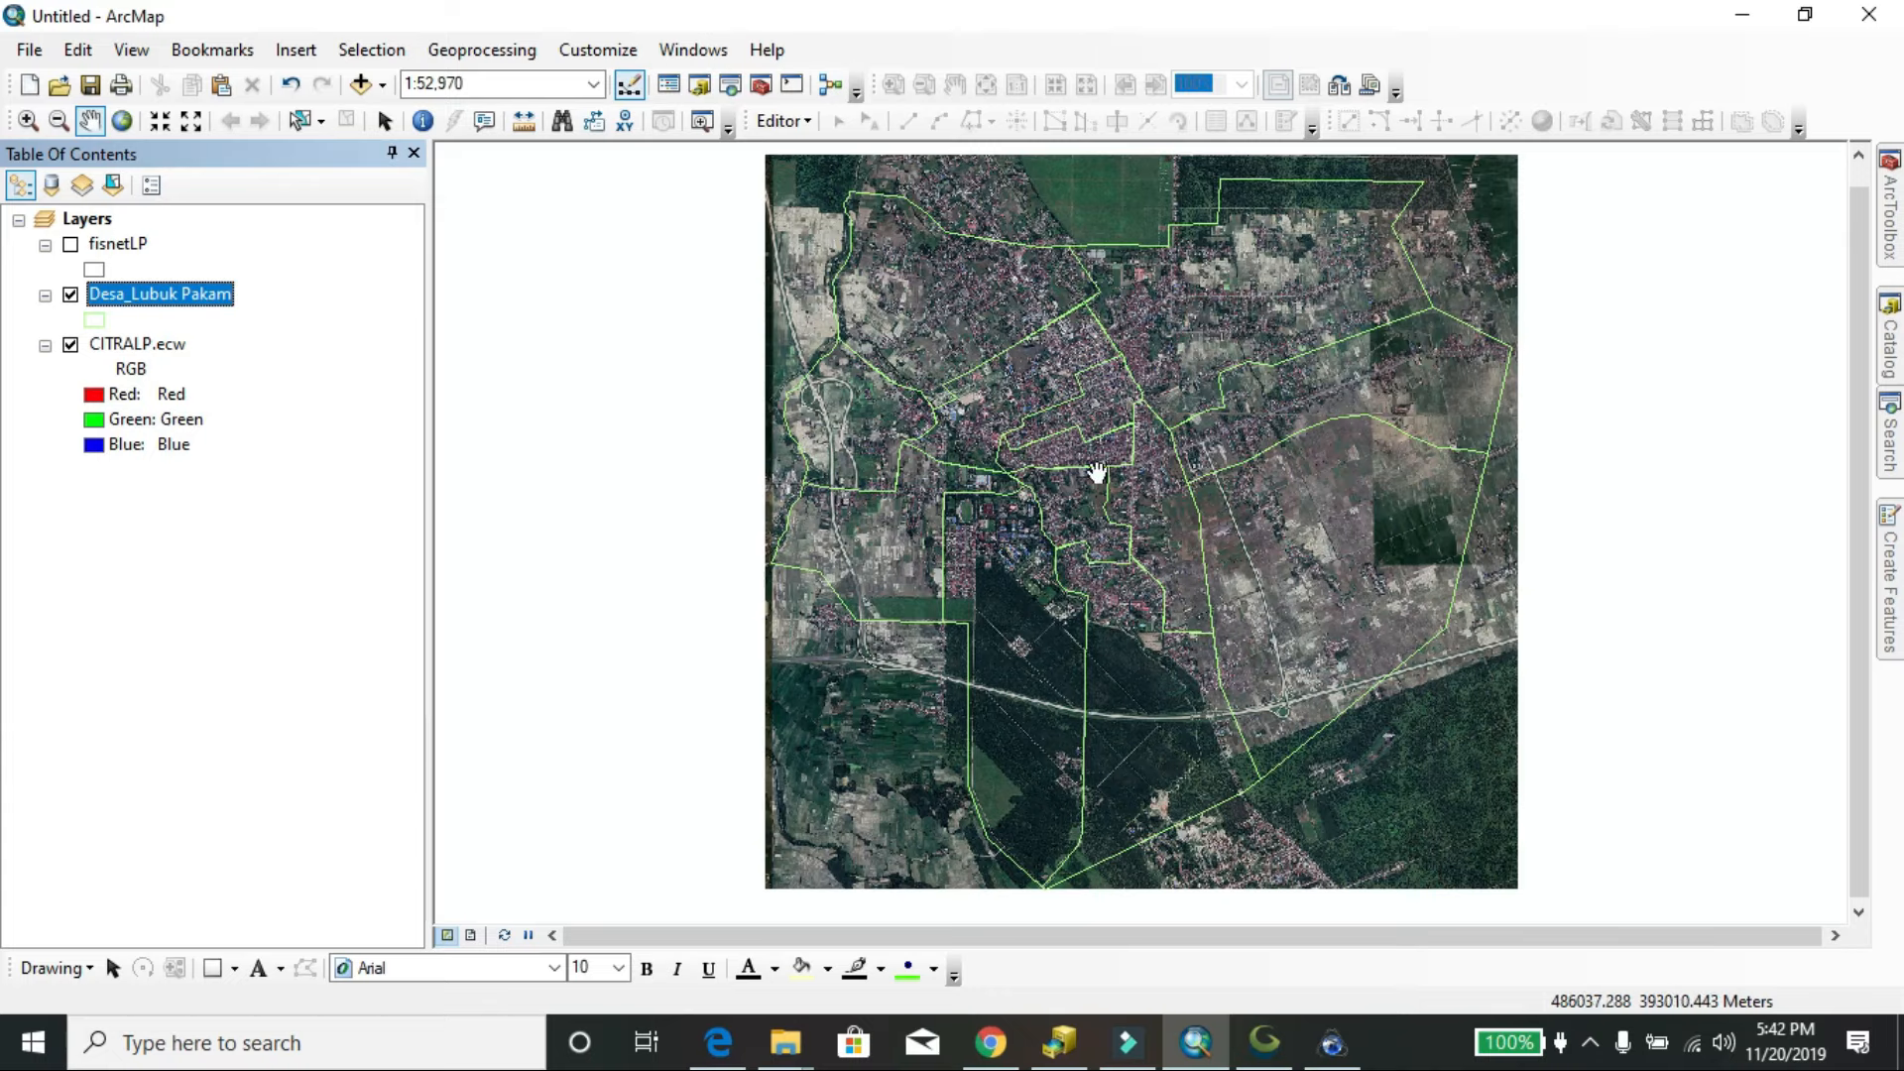
Examine the detail of the stitched image at close range from the town centre towards the western fields.
{"action": "scroll", "coordinate": [1088, 452], "scroll_direction": "up", "scroll_amount": 10}
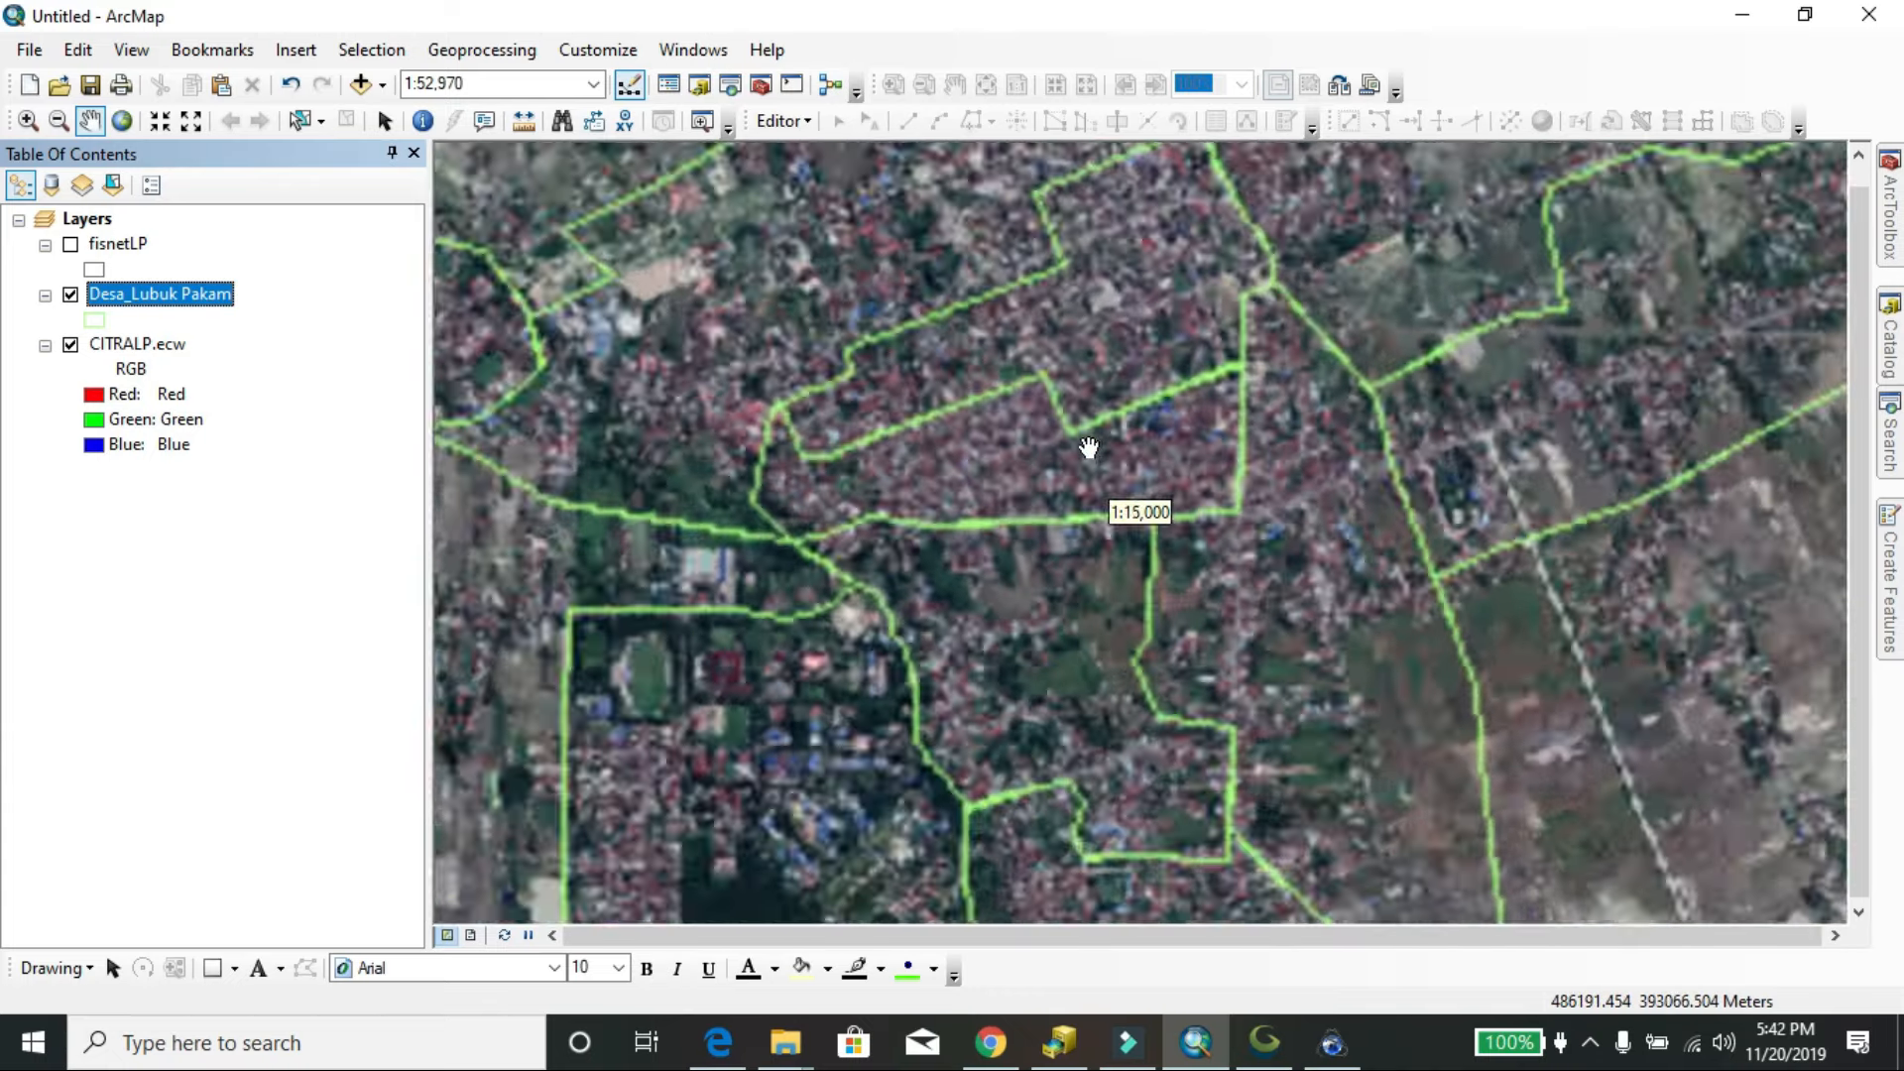
{"action": "scroll", "coordinate": [1088, 448], "scroll_direction": "up", "scroll_amount": 5}
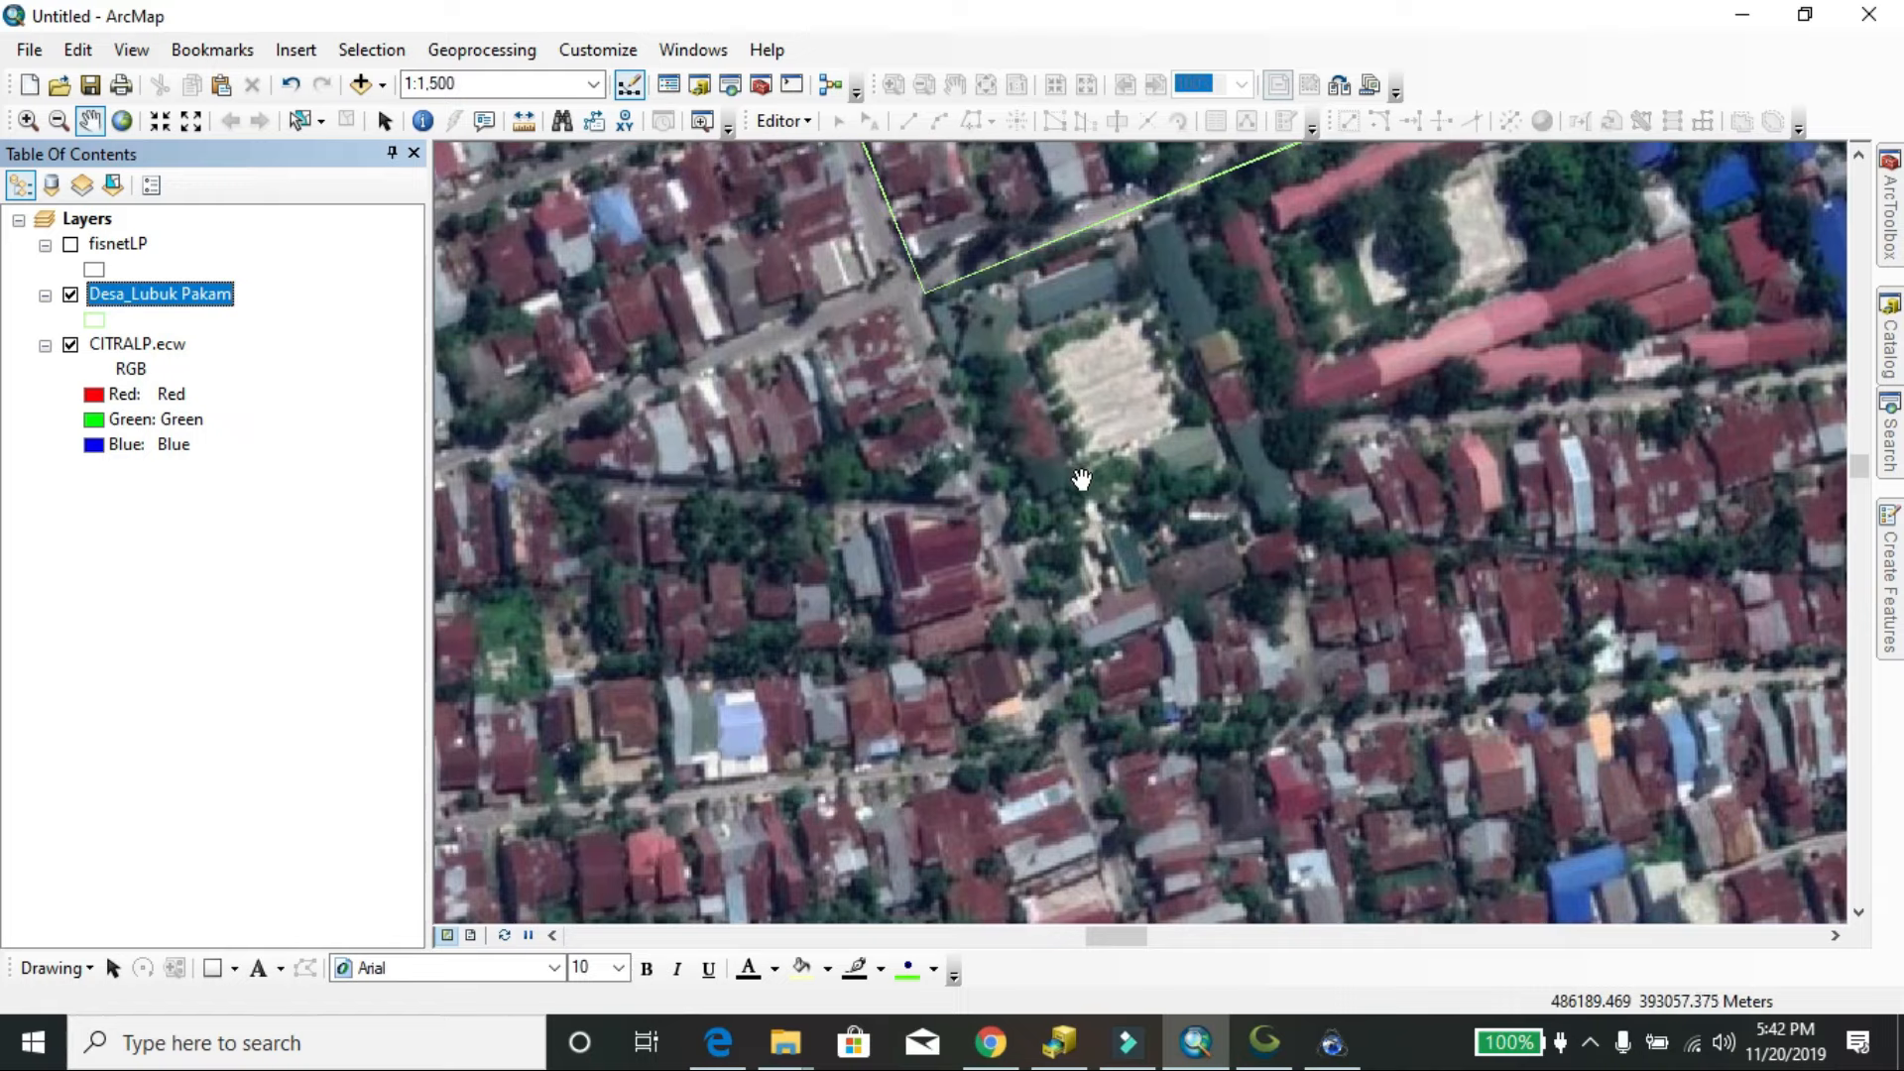
{"action": "scroll", "coordinate": [1082, 480], "scroll_direction": "down", "scroll_amount": 1}
{"action": "scroll", "coordinate": [1082, 480], "scroll_direction": "down", "scroll_amount": 1}
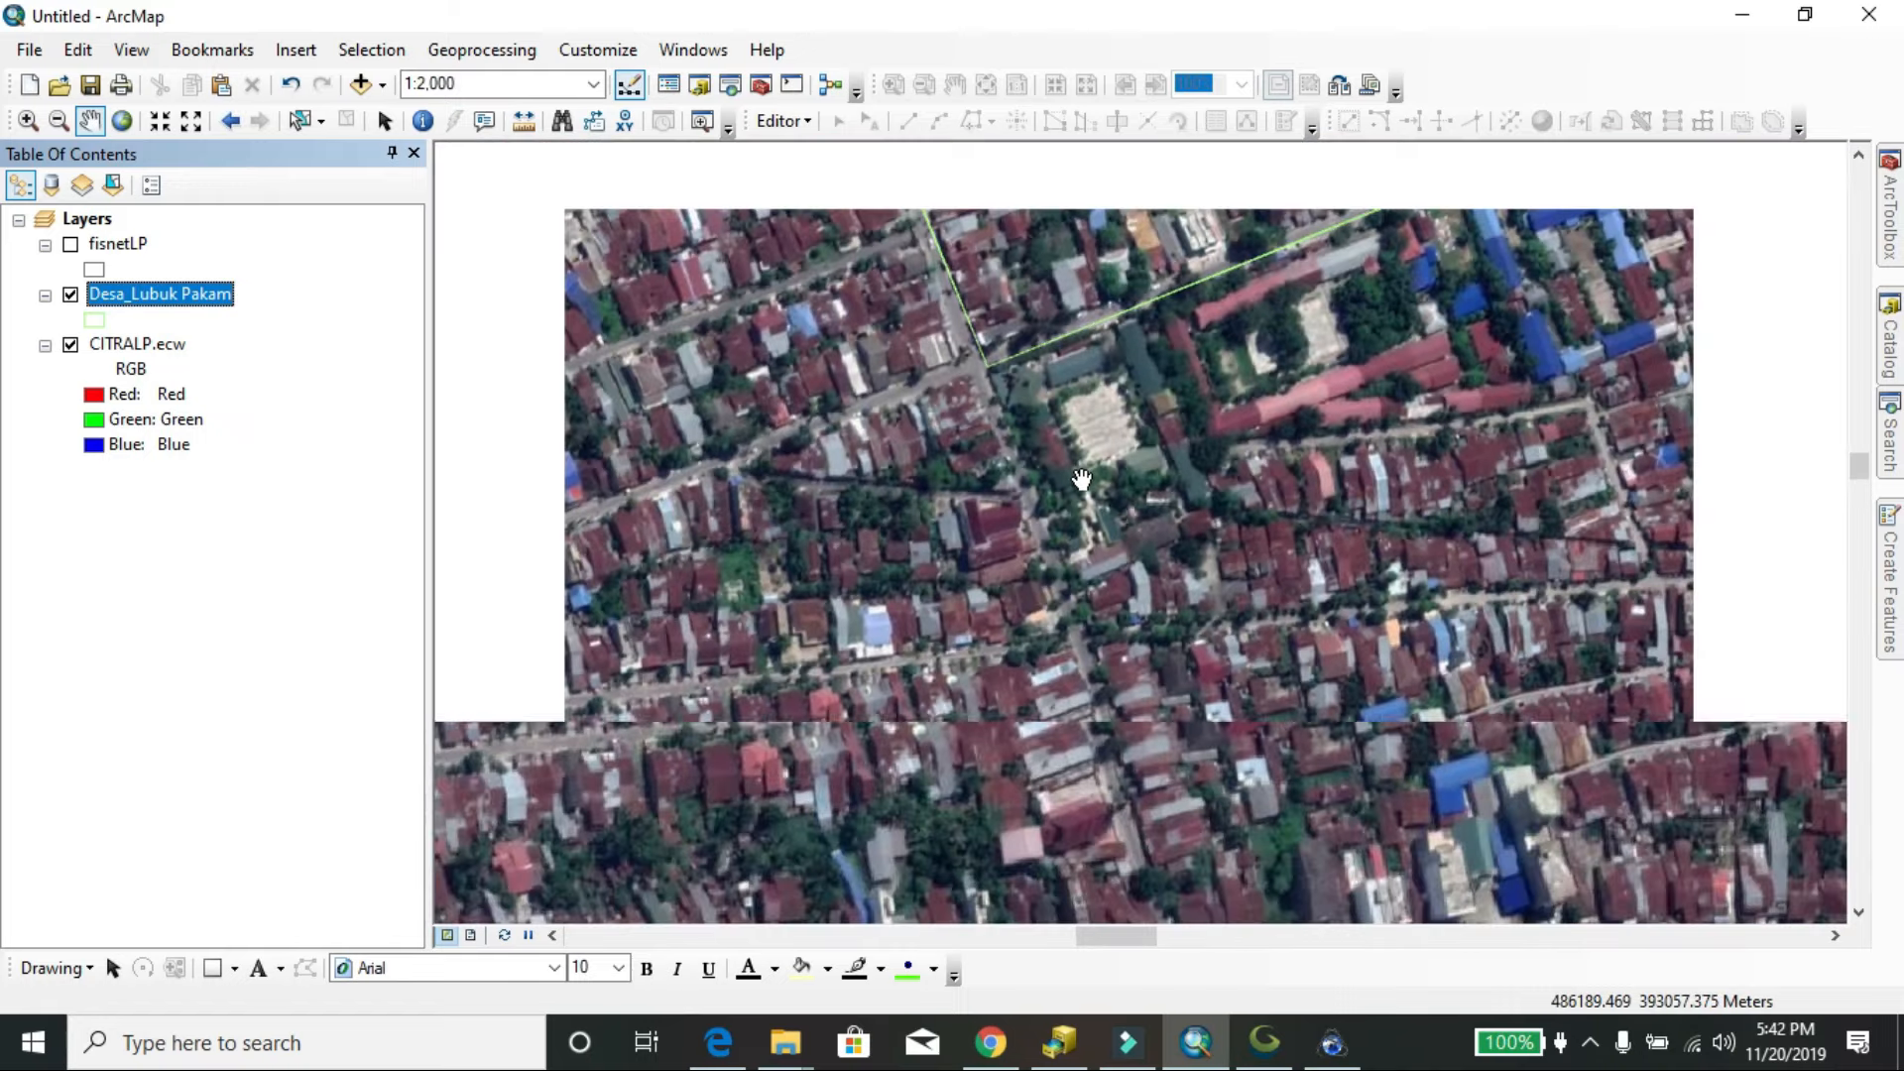
{"action": "left_click_drag", "start_coordinate": [858, 714], "coordinate": [1394, 493]}
{"action": "left_click_drag", "start_coordinate": [845, 642], "coordinate": [1393, 464]}
{"action": "left_click_drag", "start_coordinate": [1216, 699], "coordinate": [1116, 241]}
{"action": "left_click_drag", "start_coordinate": [1225, 603], "coordinate": [947, 176]}
{"action": "left_click_drag", "start_coordinate": [819, 375], "coordinate": [1484, 618]}
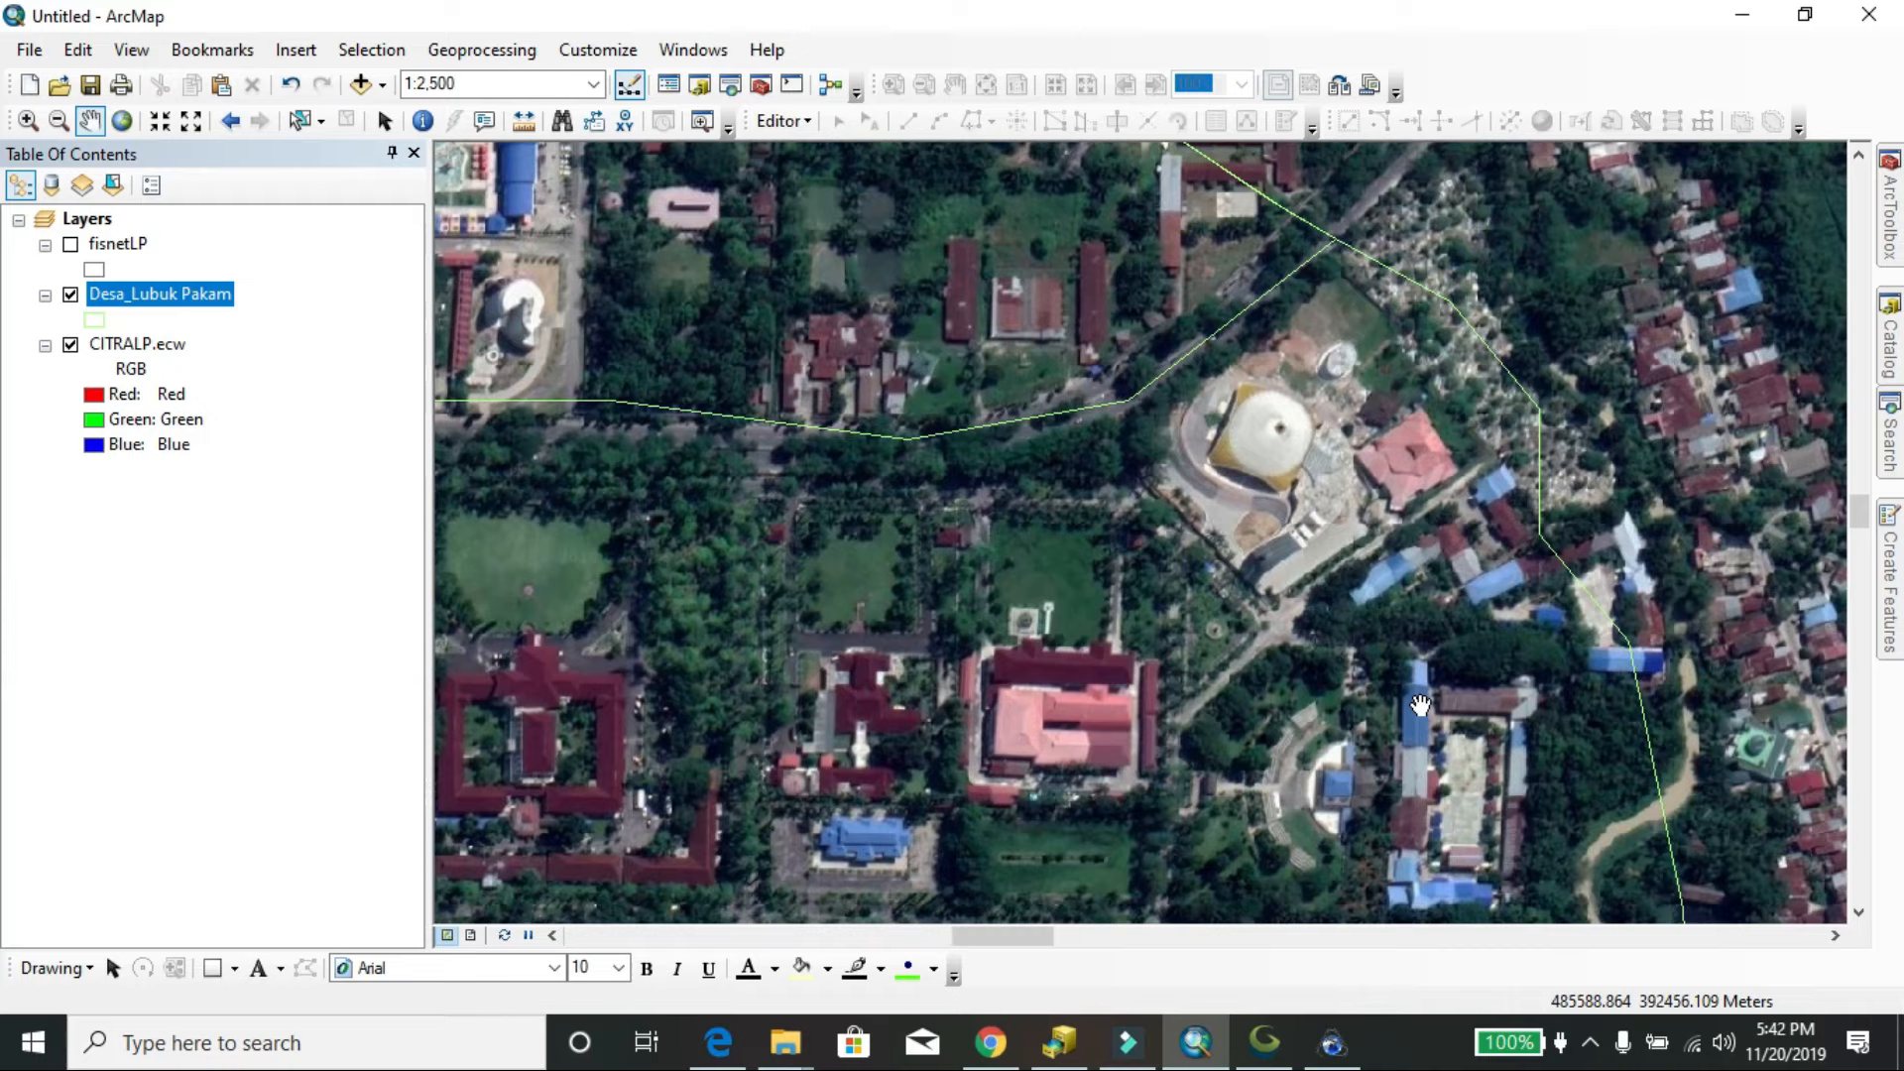
{"action": "left_click_drag", "start_coordinate": [947, 777], "coordinate": [1258, 361]}
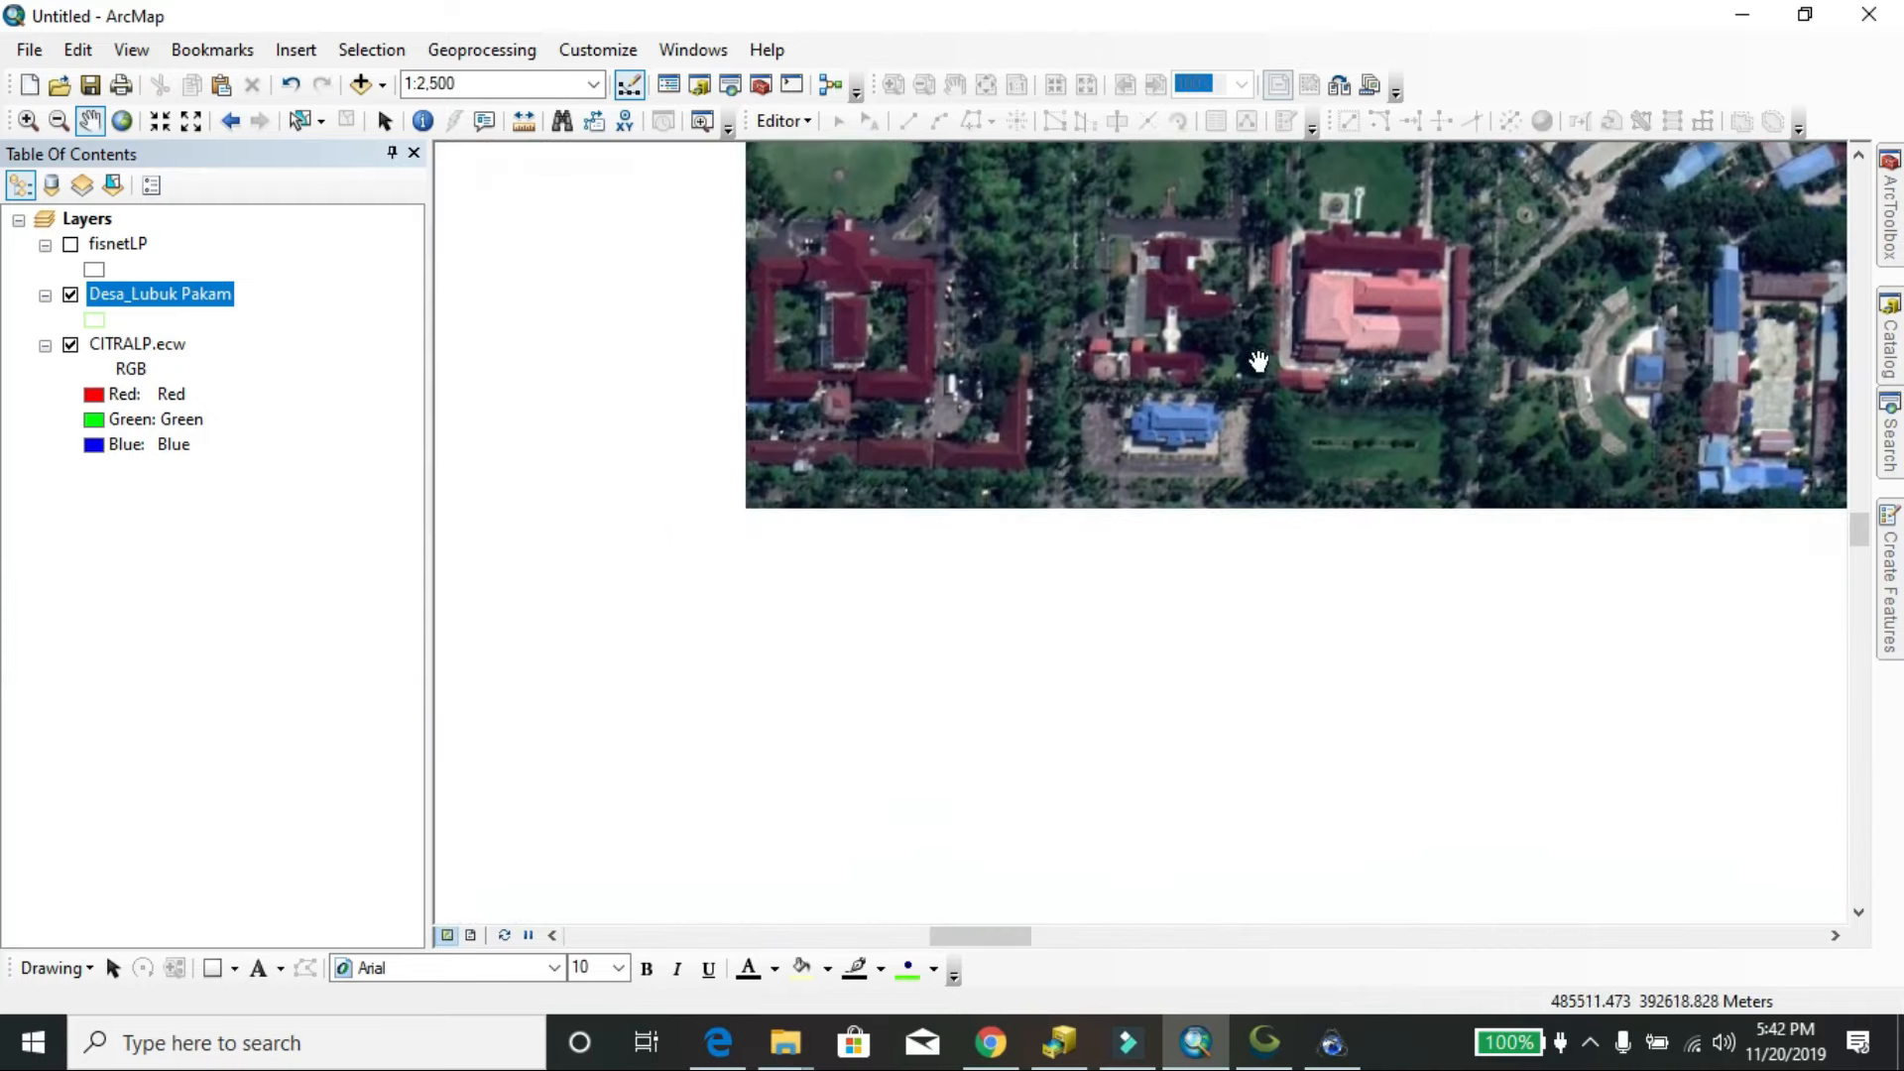
{"action": "left_click_drag", "start_coordinate": [757, 480], "coordinate": [1575, 476]}
{"action": "left_click_drag", "start_coordinate": [1047, 470], "coordinate": [1884, 368]}
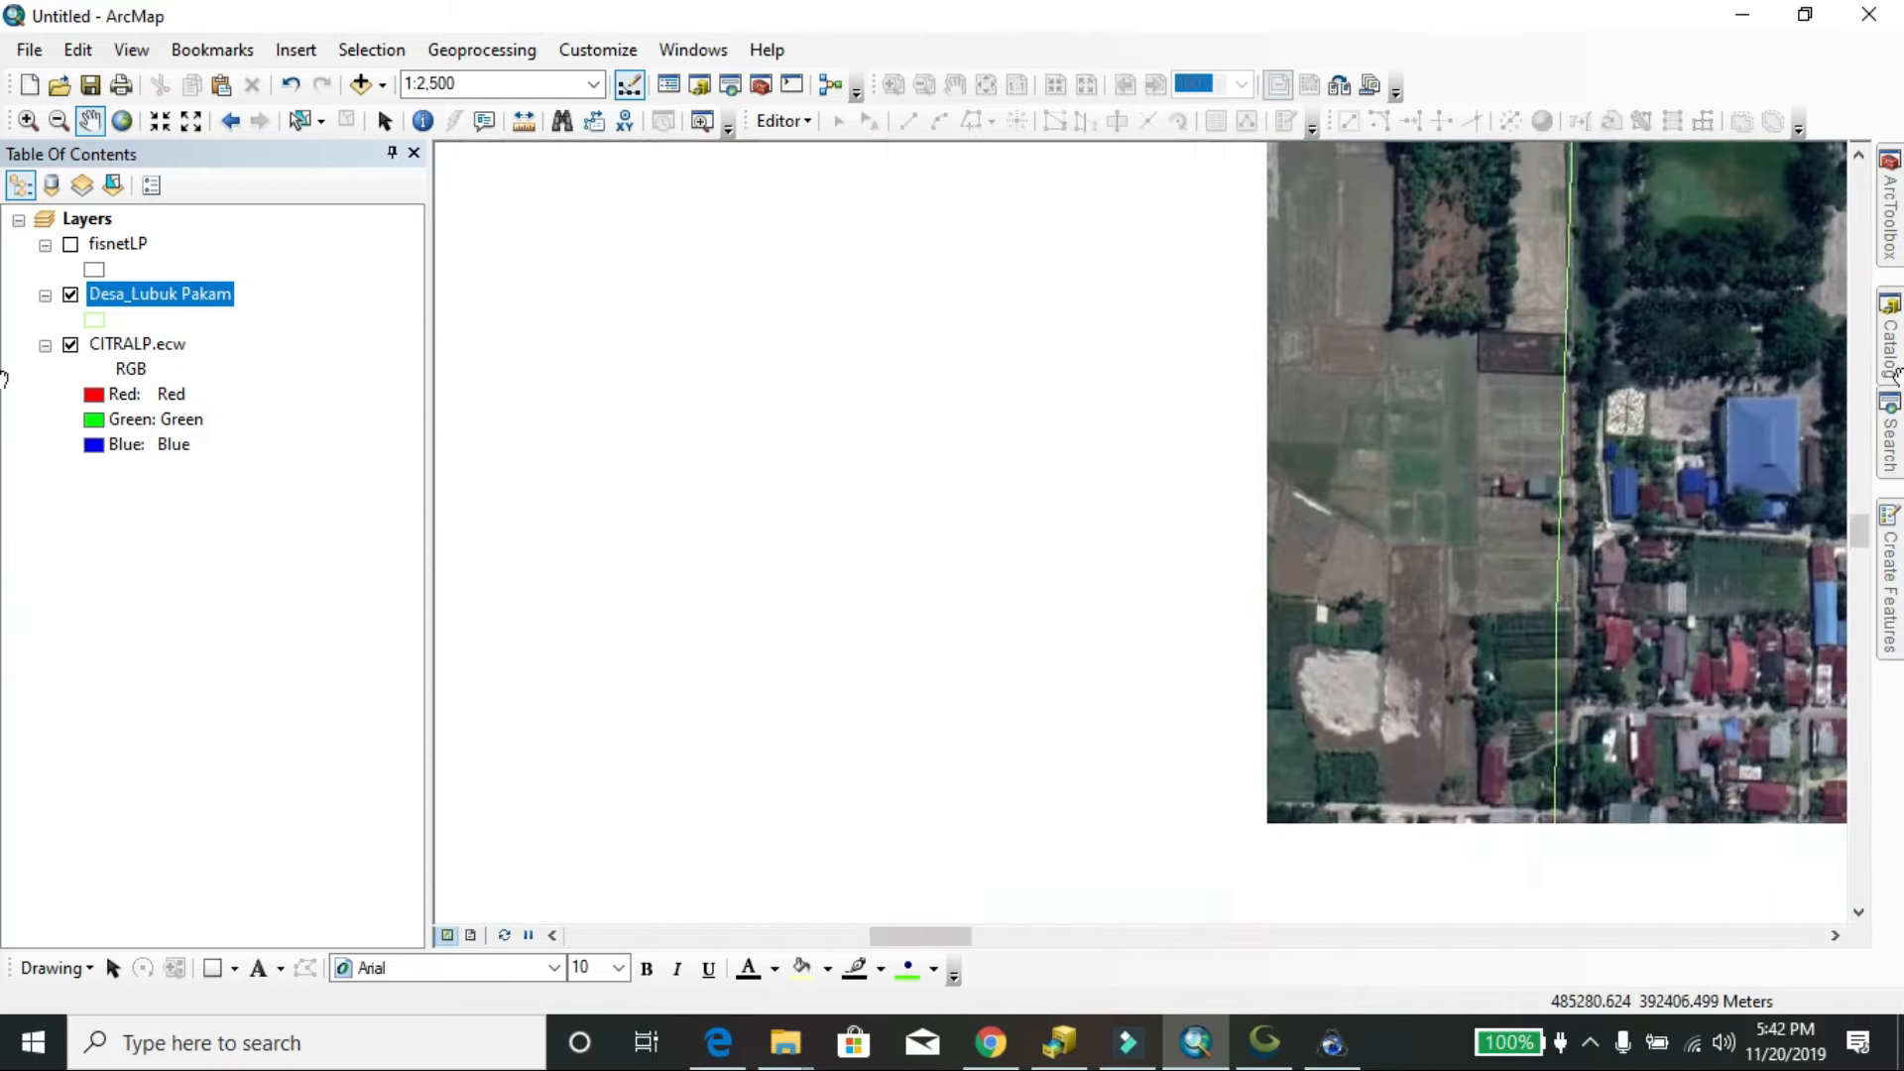
{"action": "left_click_drag", "start_coordinate": [1069, 517], "coordinate": [1790, 408]}
Inspect the image across the eastern and northeastern villages at several scales, finishing with the full map extent.
{"action": "scroll", "coordinate": [1373, 482], "scroll_direction": "up", "scroll_amount": 4}
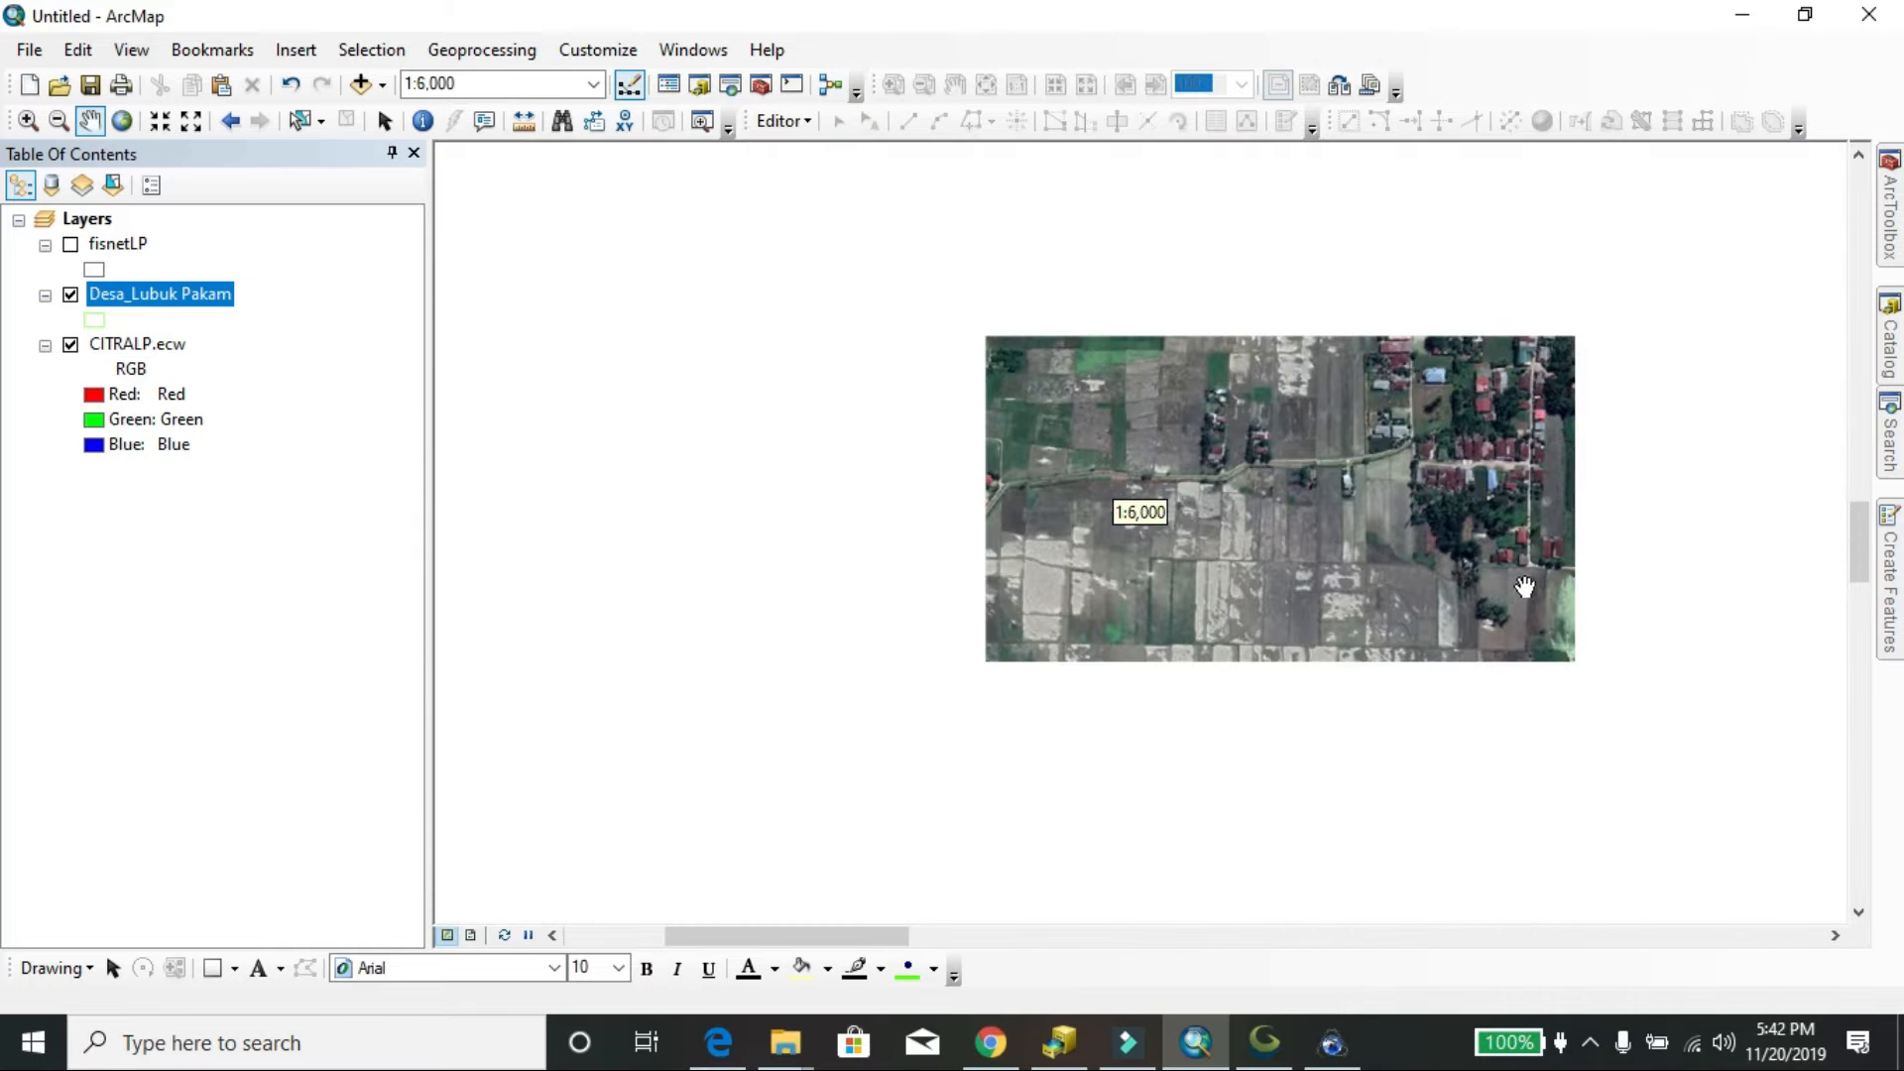
{"action": "left_click_drag", "start_coordinate": [1525, 588], "coordinate": [687, 310]}
{"action": "mouse_move", "coordinate": [1309, 562]}
{"action": "left_mouse_down"}
{"action": "mouse_move", "coordinate": [1023, 517]}
{"action": "mouse_move", "coordinate": [802, 568]}
{"action": "mouse_move", "coordinate": [565, 565]}
{"action": "left_mouse_up"}
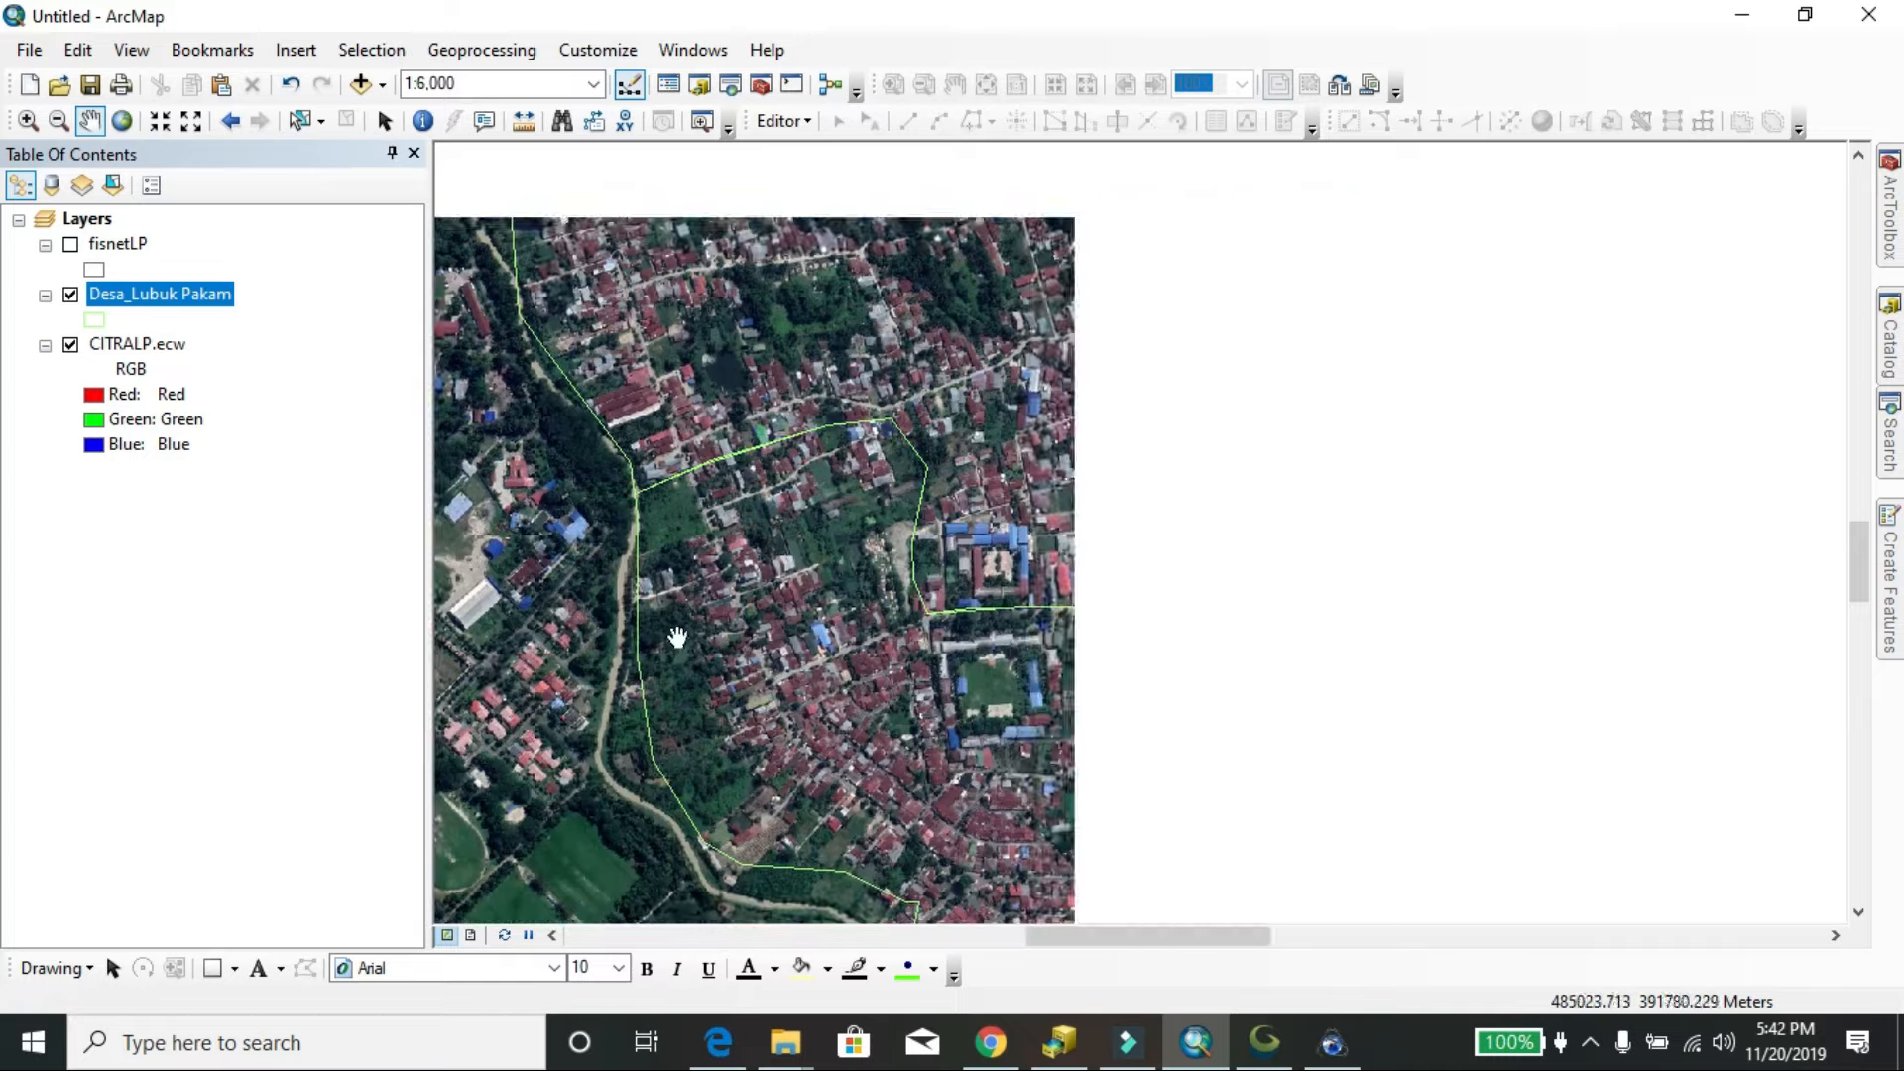
{"action": "left_click_drag", "start_coordinate": [1349, 570], "coordinate": [952, 573]}
{"action": "scroll", "coordinate": [985, 580], "scroll_direction": "up", "scroll_amount": 4}
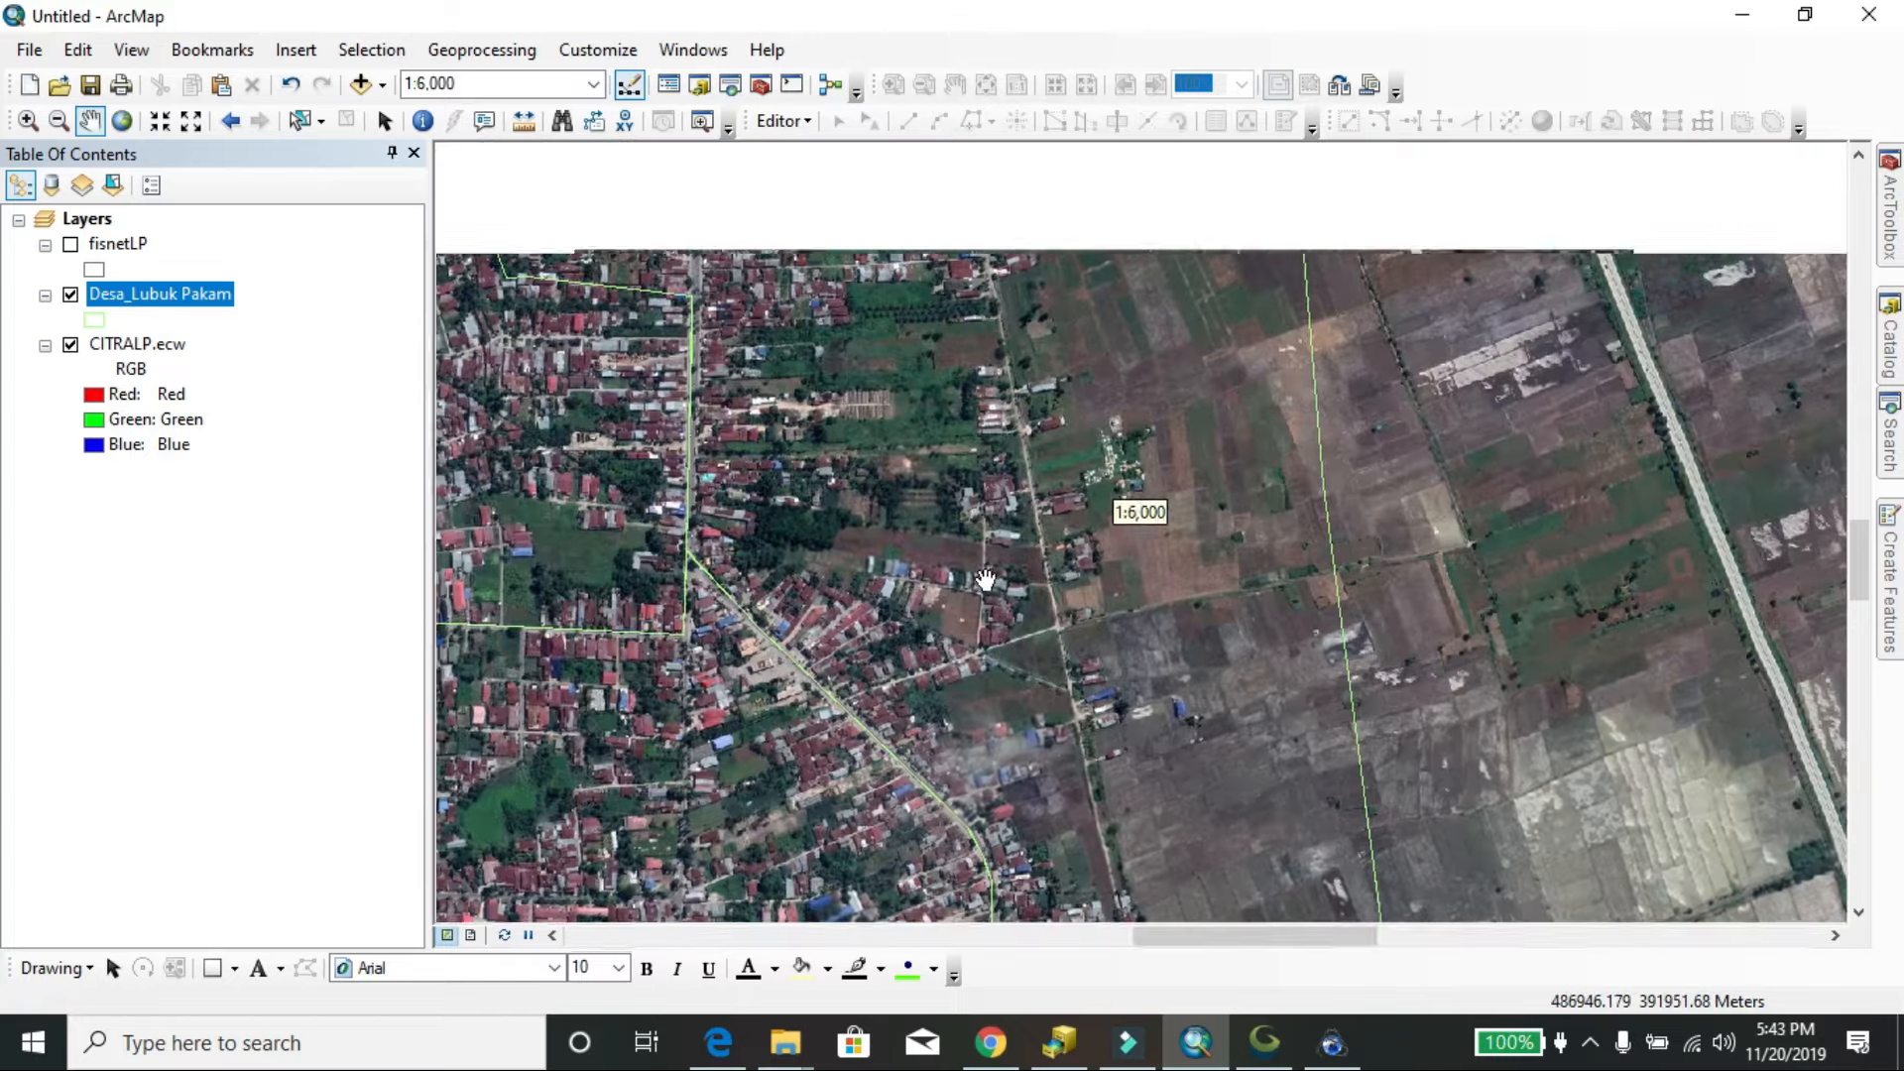
{"action": "scroll", "coordinate": [977, 565], "scroll_direction": "up", "scroll_amount": 1}
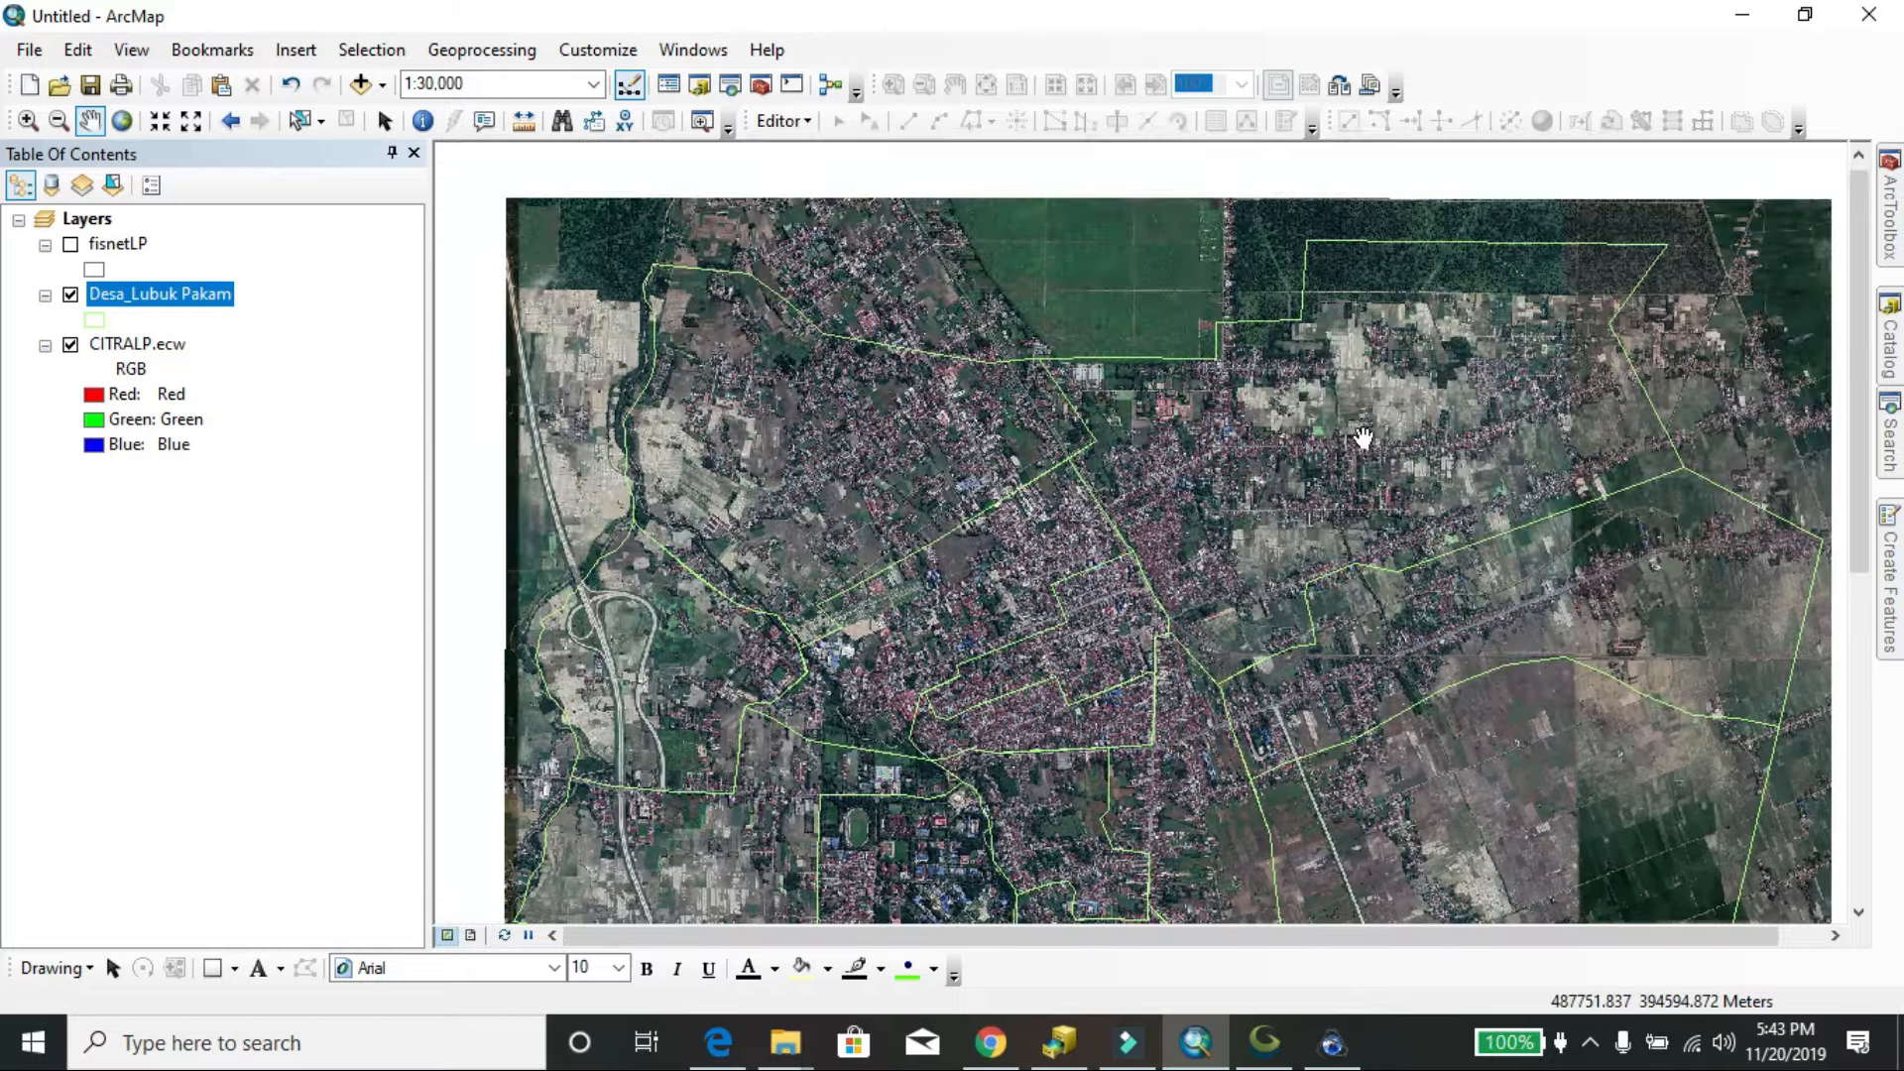
{"action": "scroll", "coordinate": [1175, 560], "scroll_direction": "down", "scroll_amount": 3}
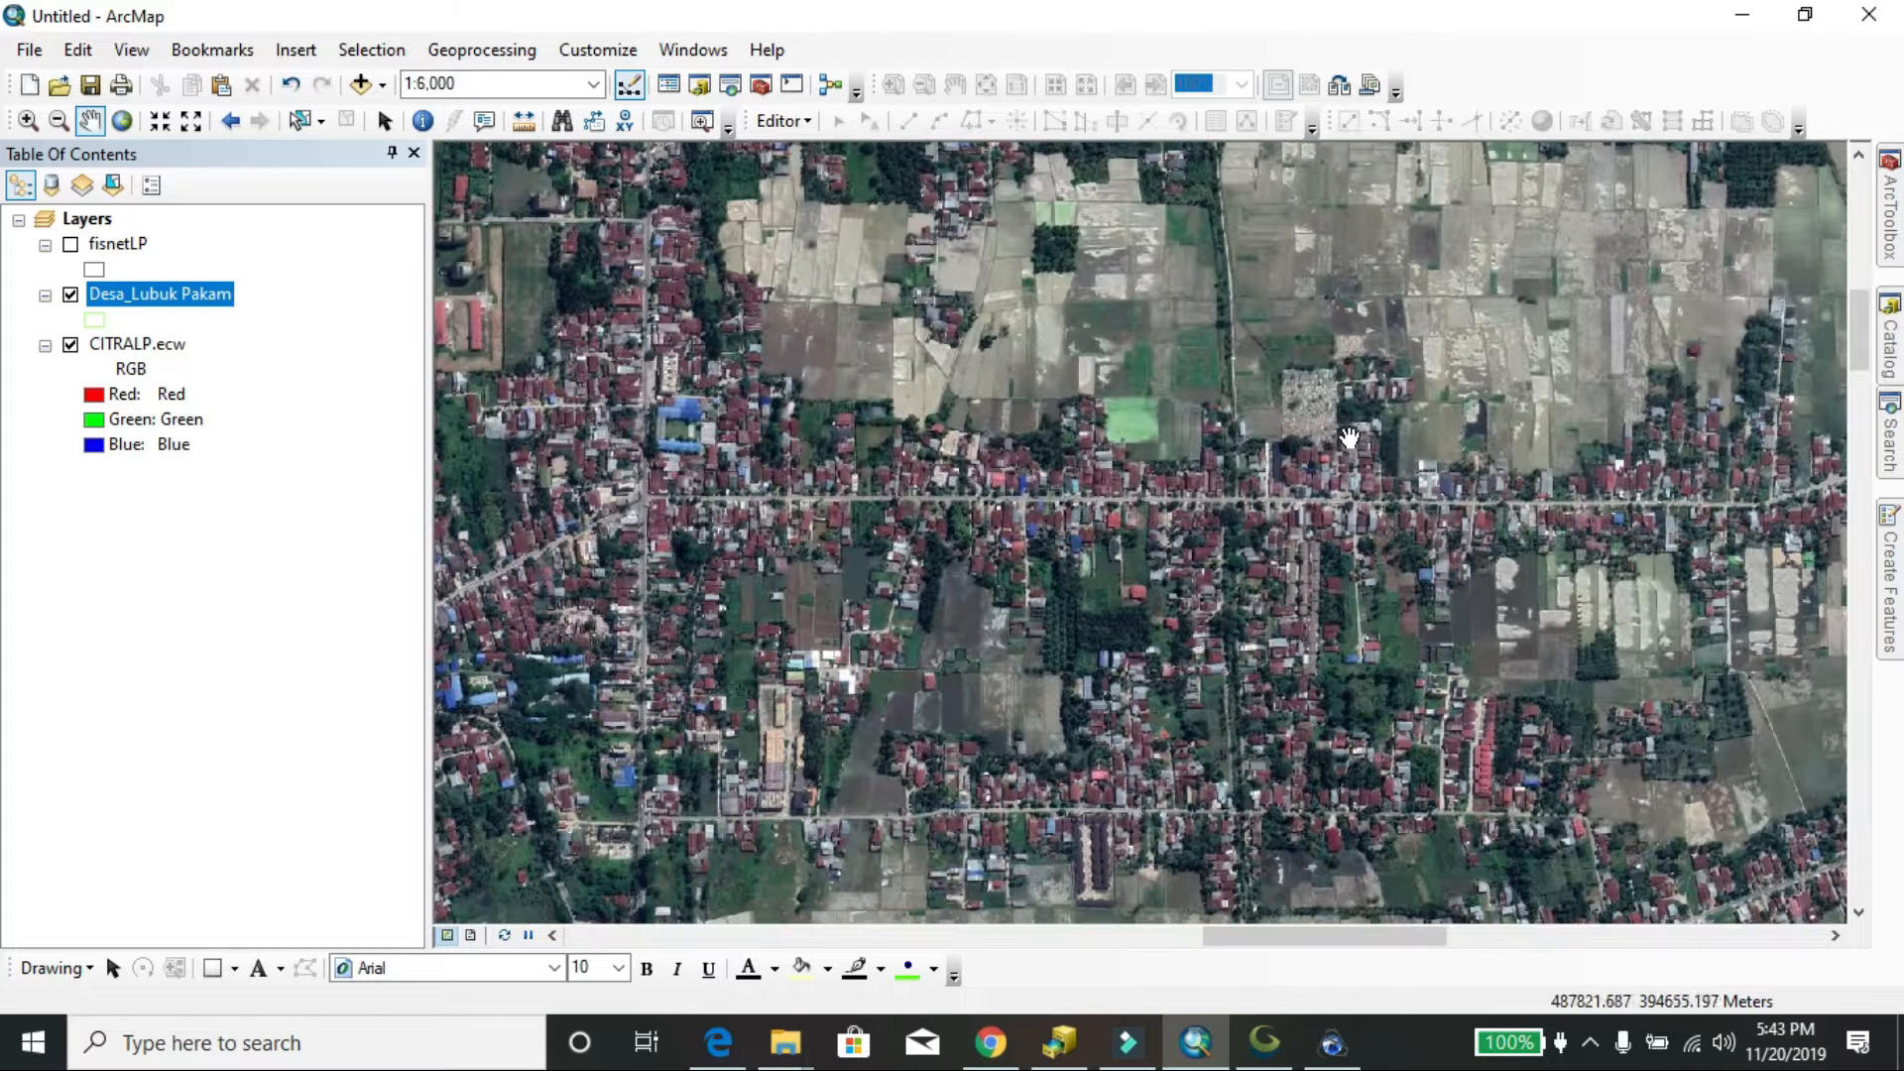
{"action": "scroll", "coordinate": [1341, 445], "scroll_direction": "down", "scroll_amount": 1}
{"action": "scroll", "coordinate": [1134, 568], "scroll_direction": "down", "scroll_amount": 1}
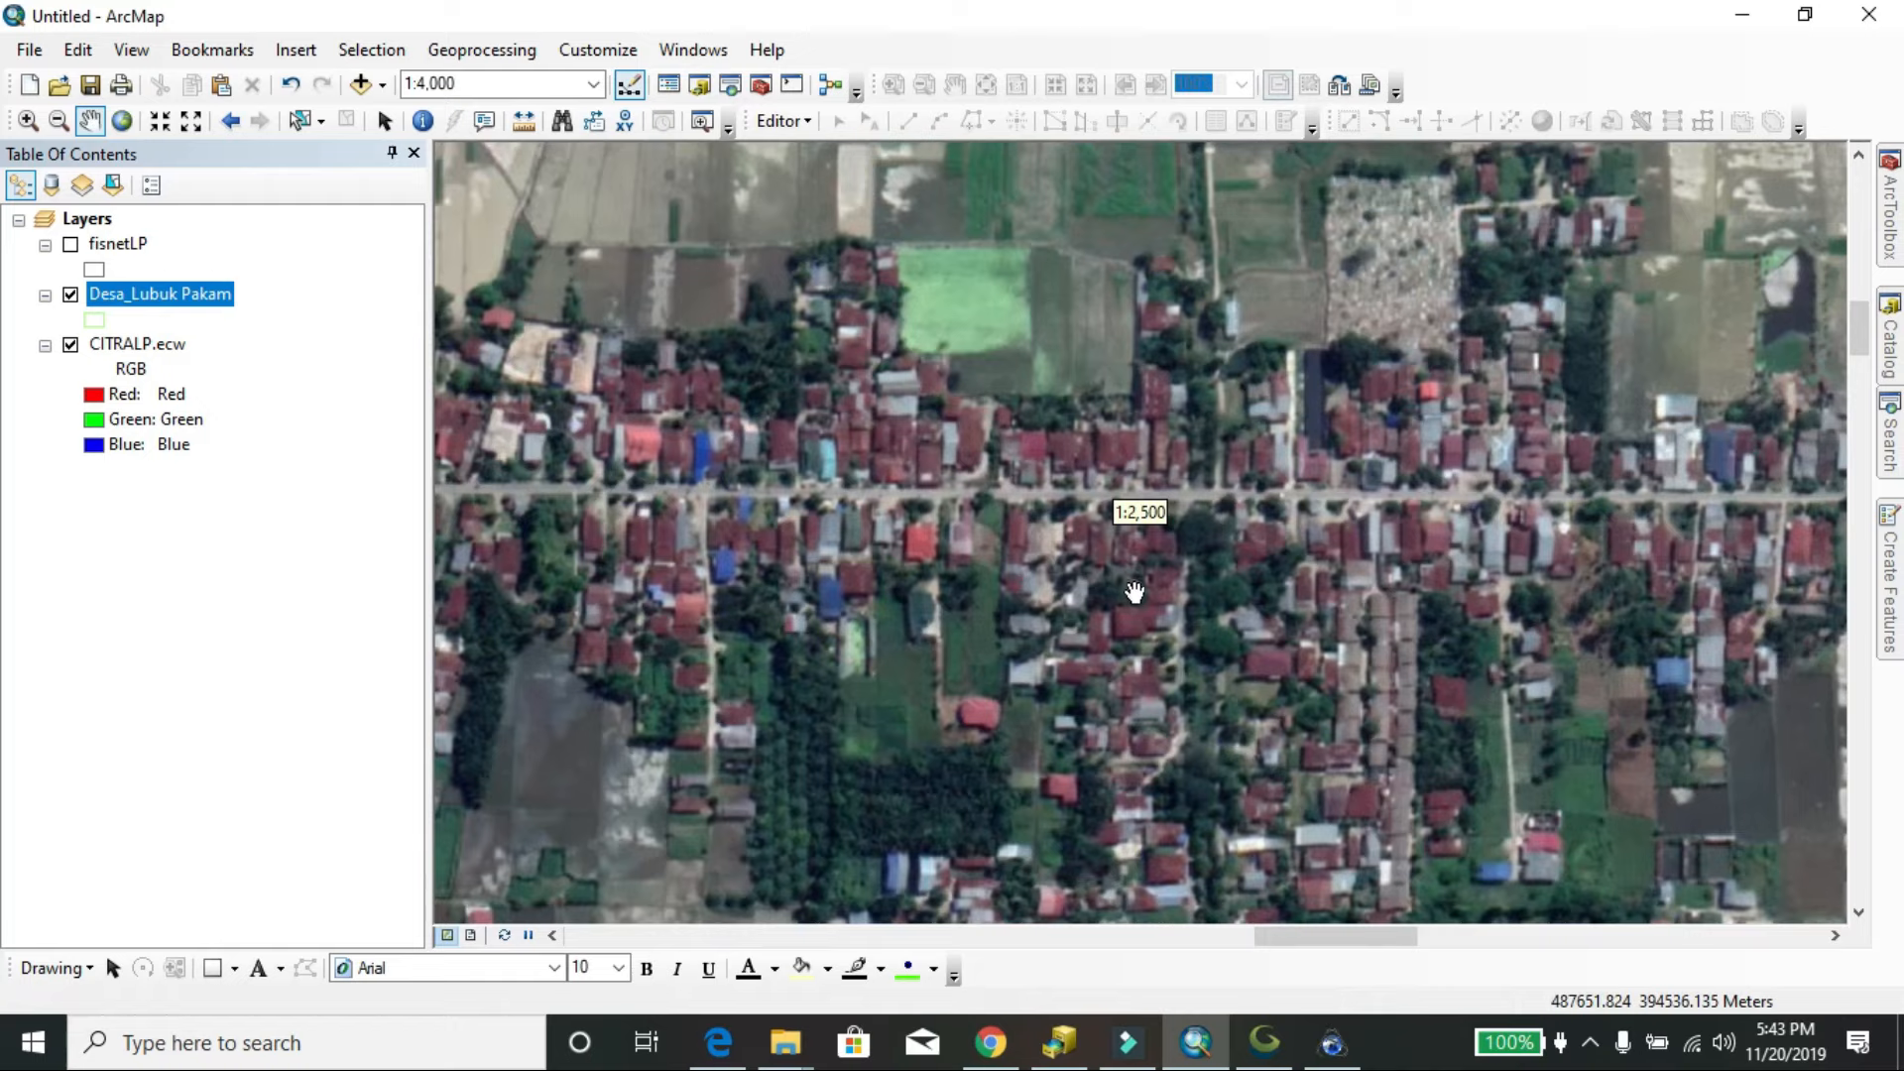
{"action": "scroll", "coordinate": [1135, 568], "scroll_direction": "up", "scroll_amount": 1}
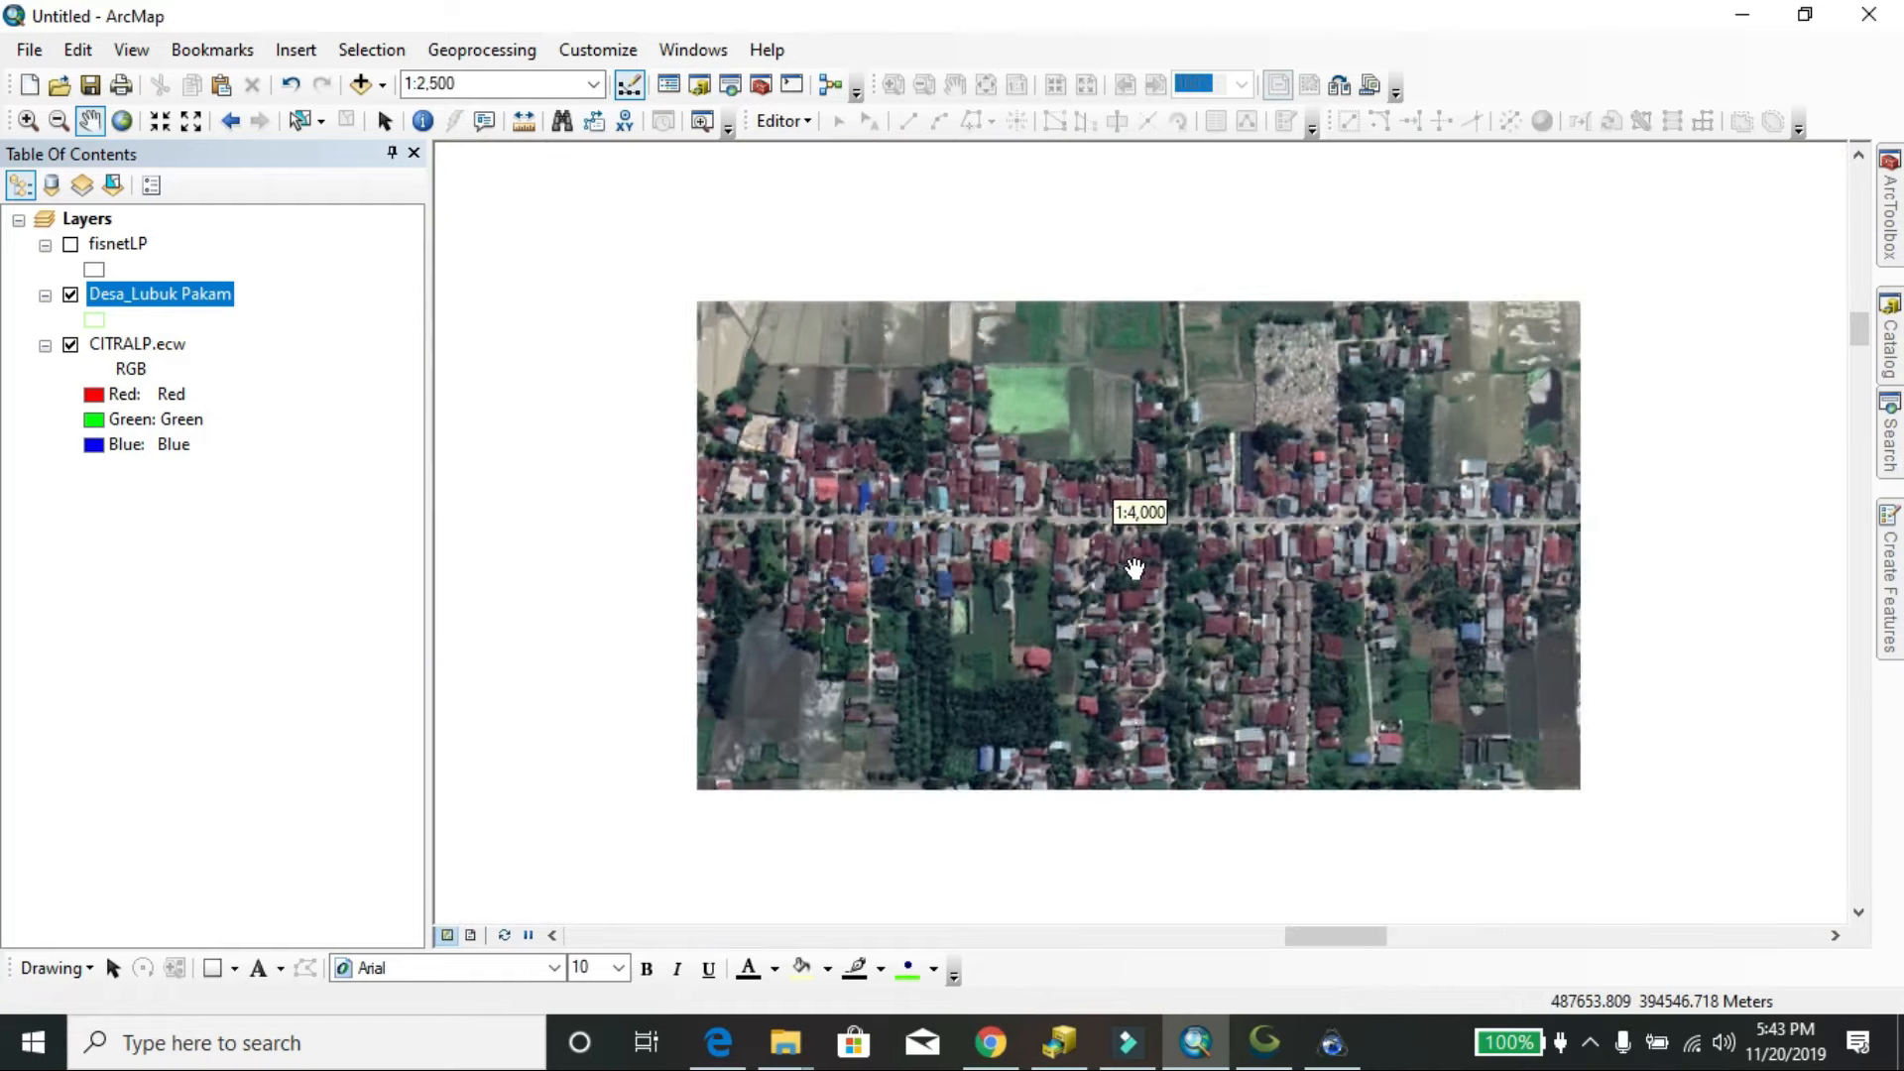
{"action": "scroll", "coordinate": [1135, 569], "scroll_direction": "up", "scroll_amount": 1}
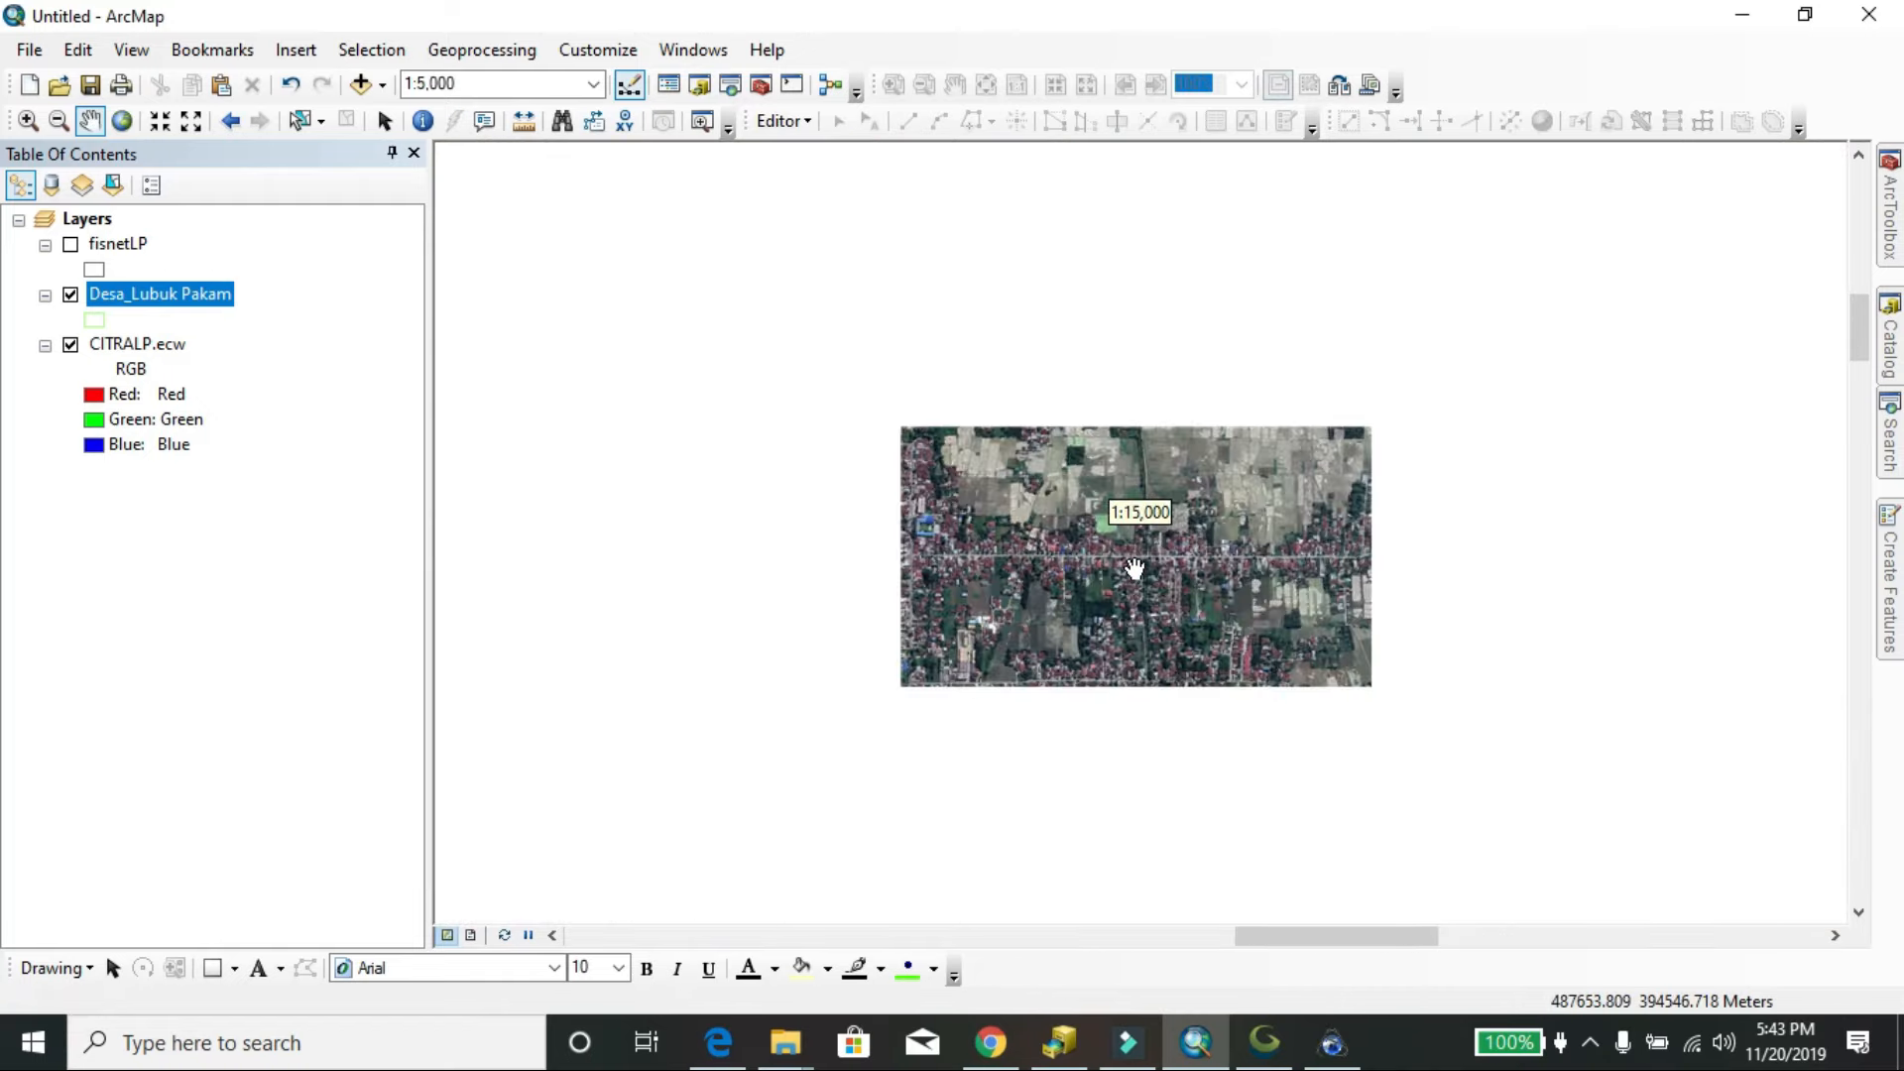
{"action": "scroll", "coordinate": [1135, 569], "scroll_direction": "up", "scroll_amount": 1}
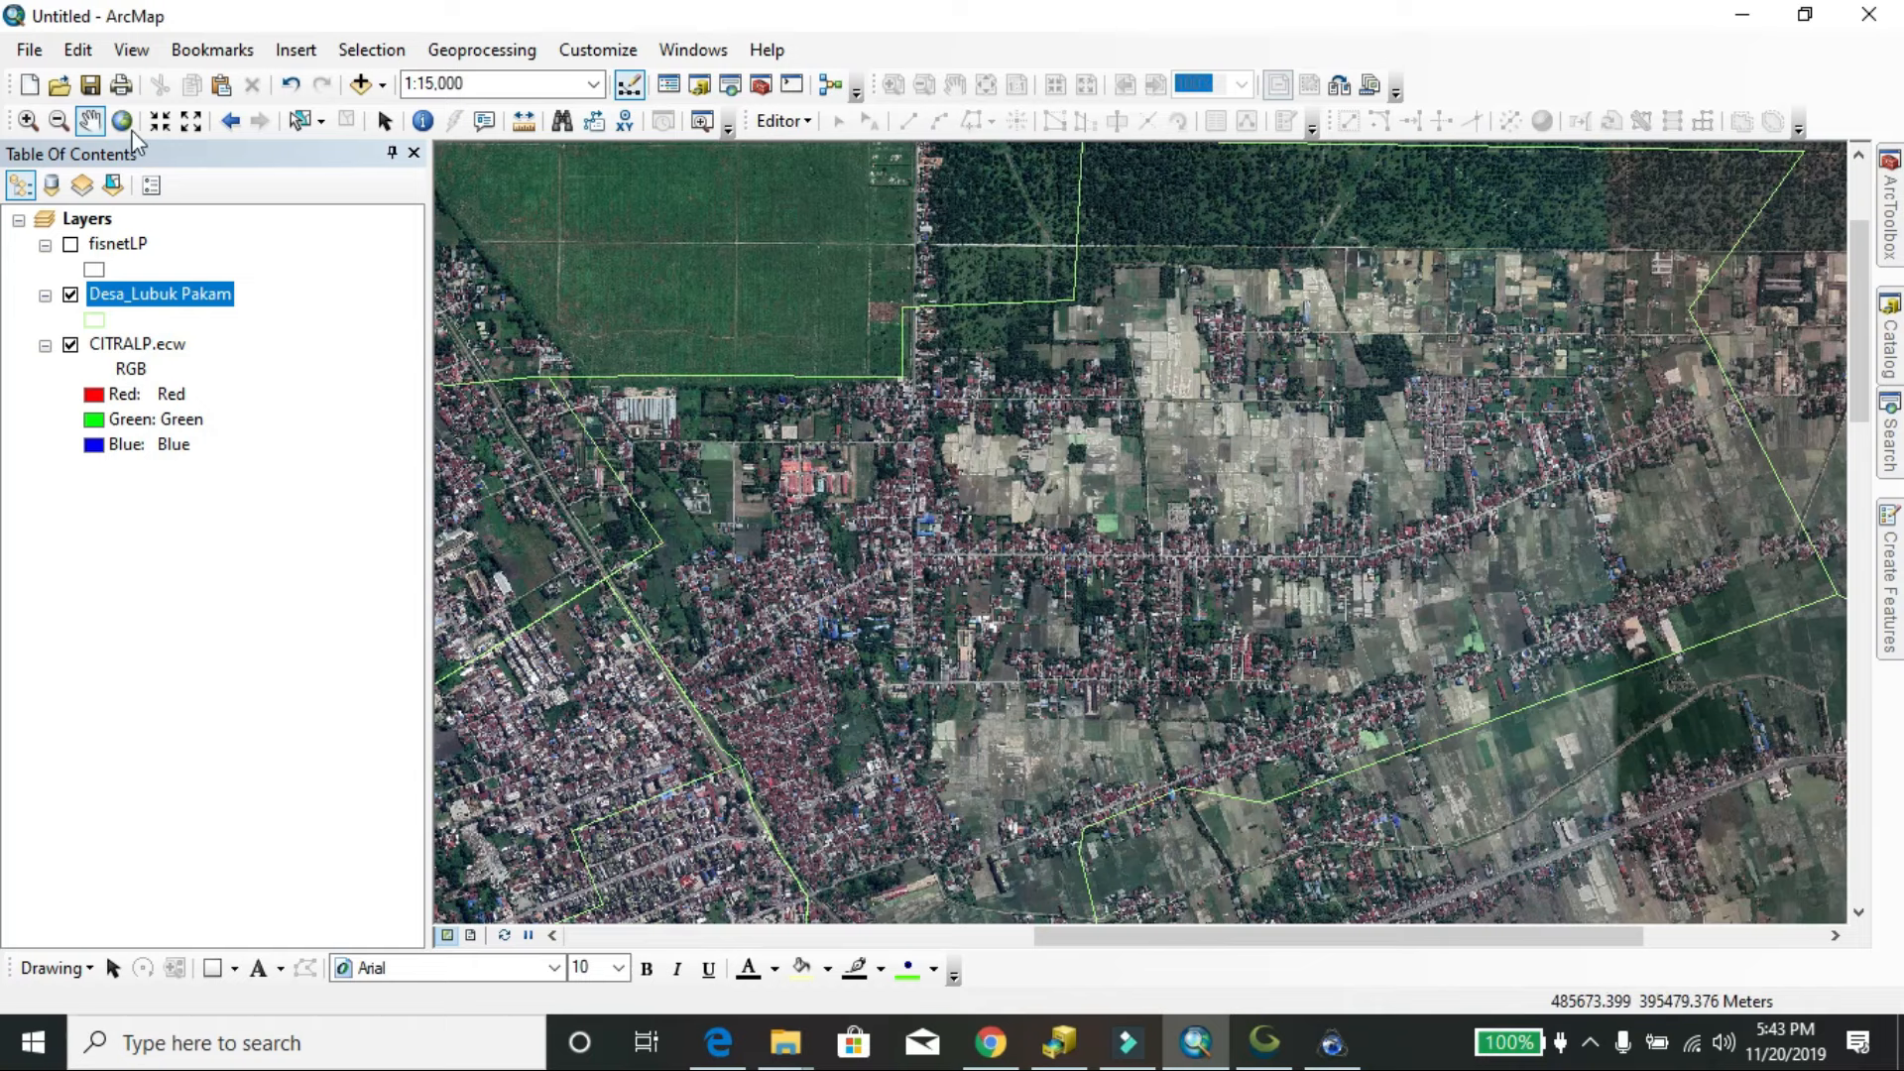
{"action": "left_click", "coordinate": [122, 120]}
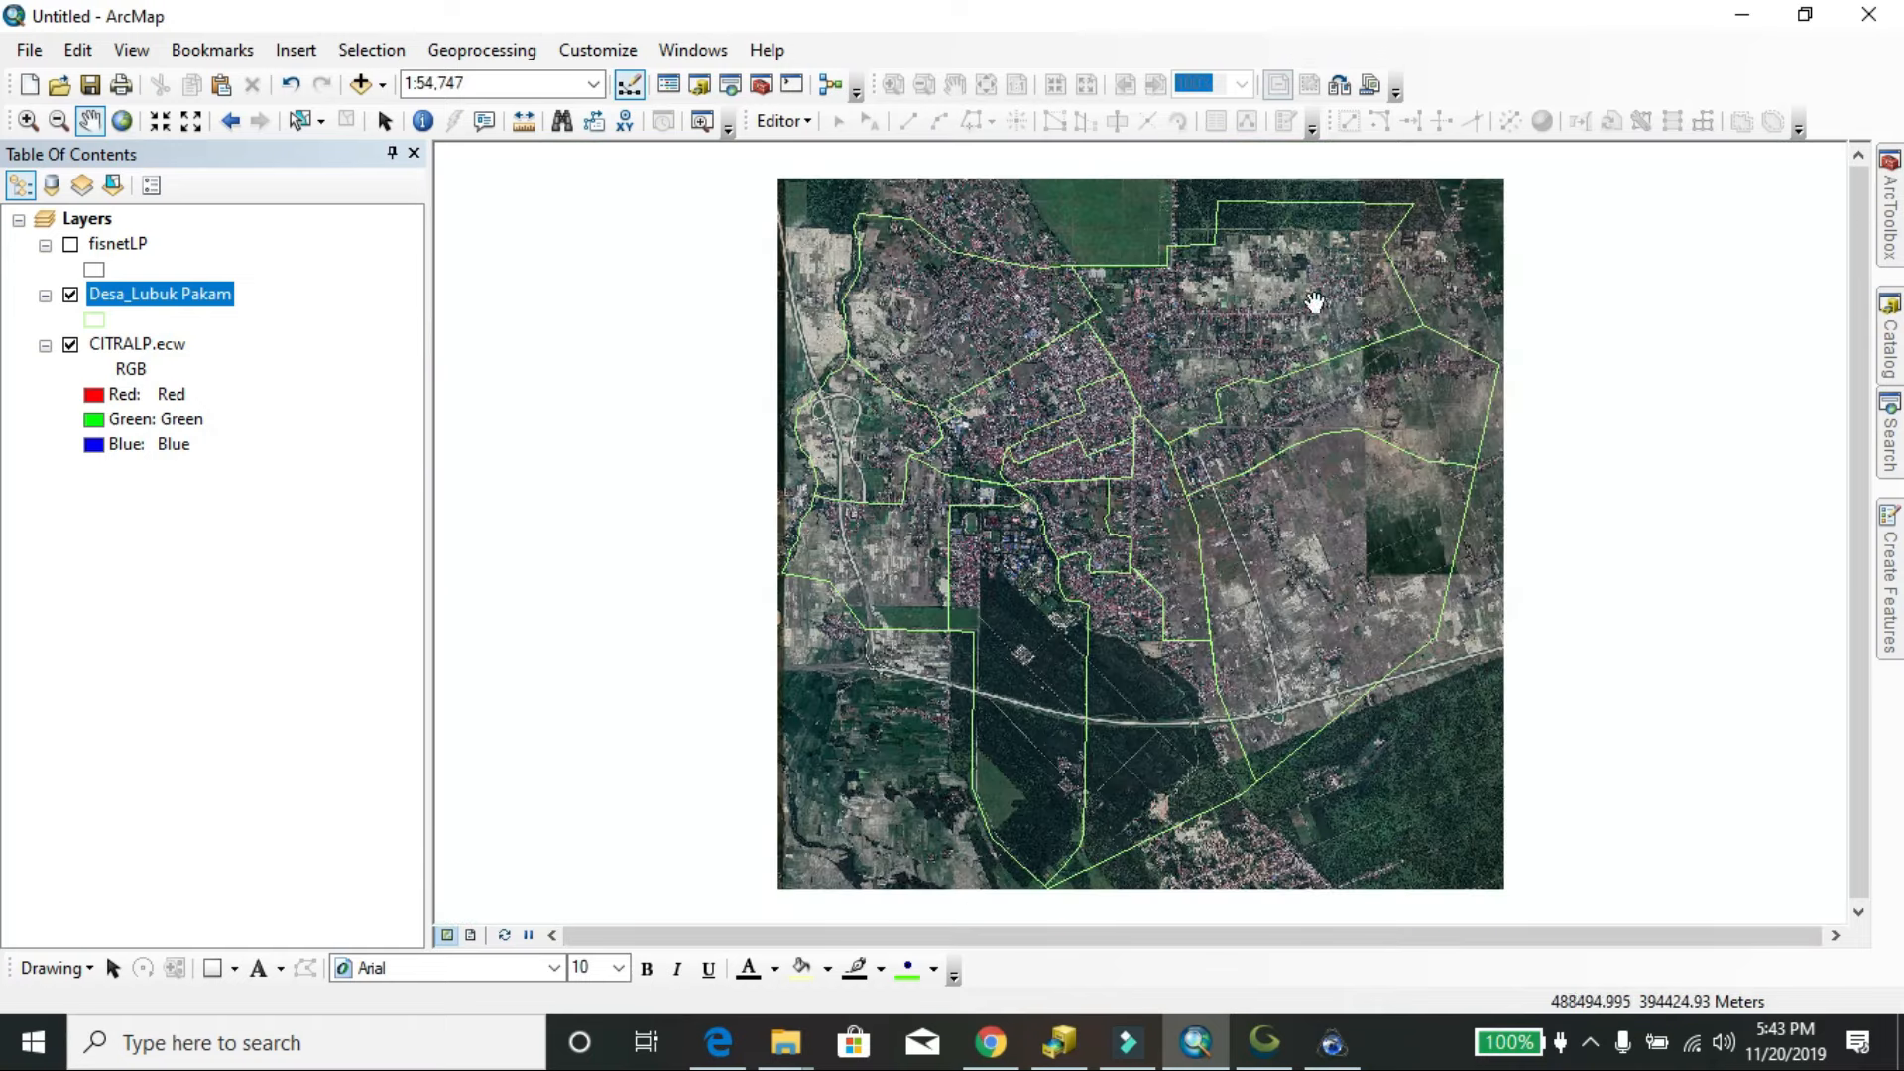